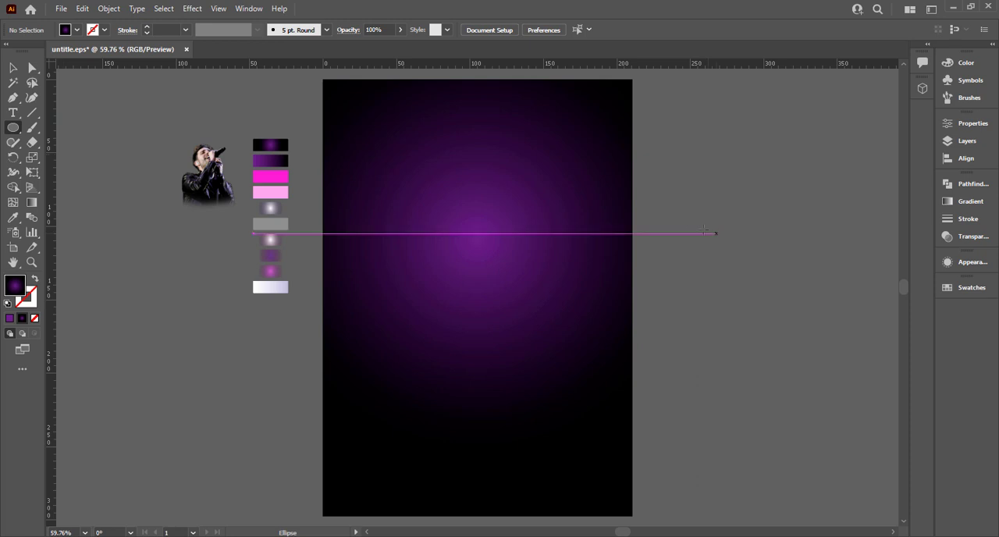
Draw a tall, narrow rectangle to the right of the artboard and fill it with the purple-to-black gradient sampled from the swatches
drag(12, 127, 70, 127)
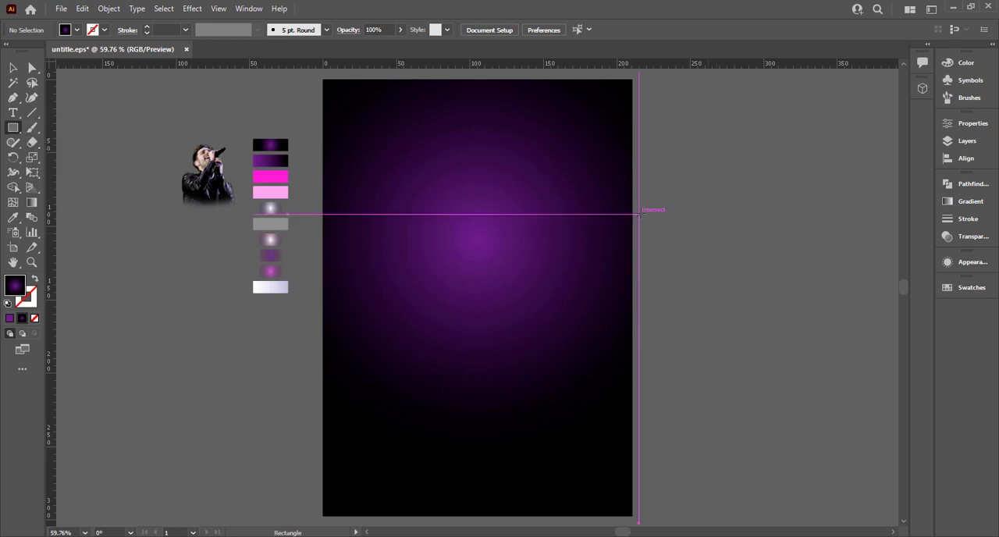
drag(684, 160, 709, 419)
key(i)
click(270, 160)
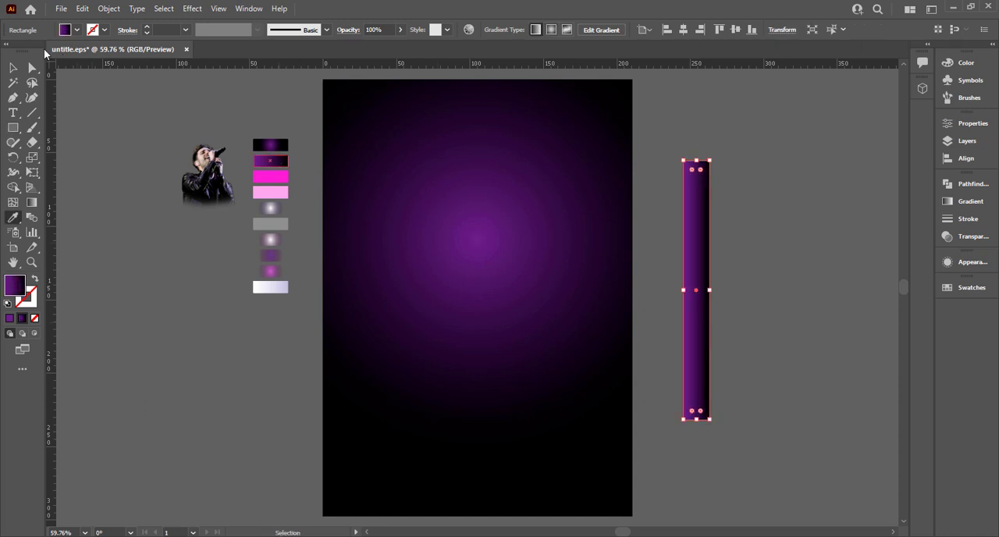
Redirect the rectangle's gradient vertically, with purple at the upper end fading to black near the lower end, and deselect it
click(13, 68)
key(g)
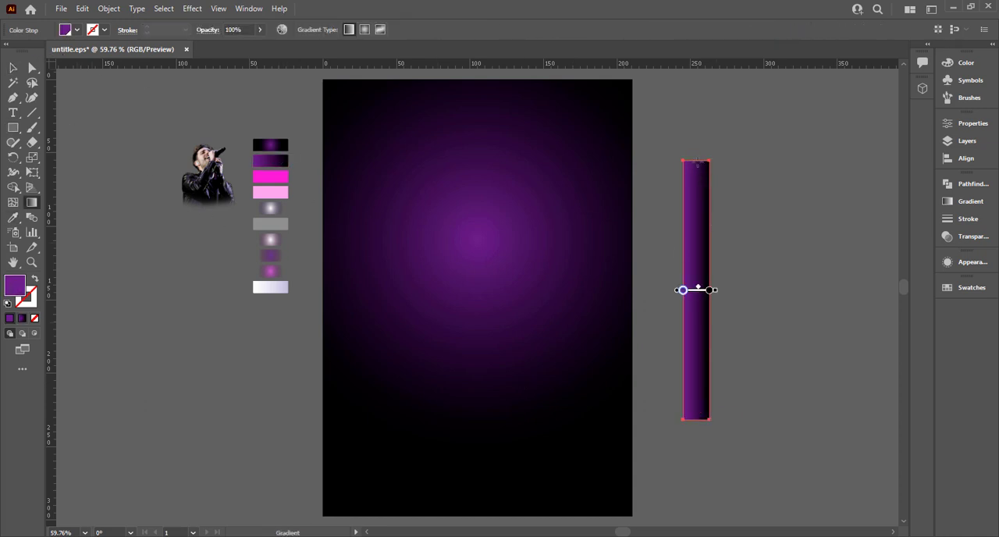
drag(696, 160, 697, 384)
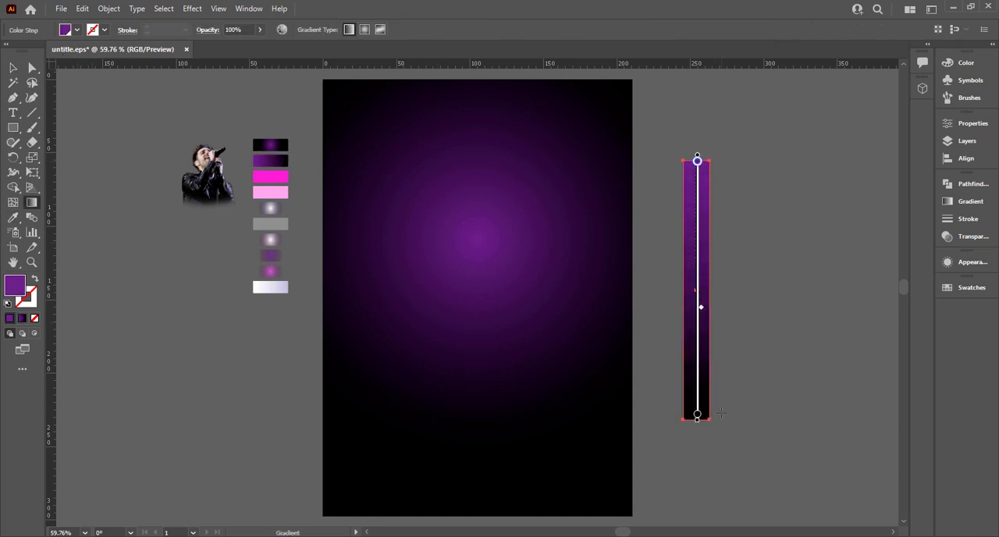
click(15, 68)
key(ctrl+shift+a)
Duplicate the gradient strip to its right and scale the copy down proportionally
drag(704, 327, 437, 313)
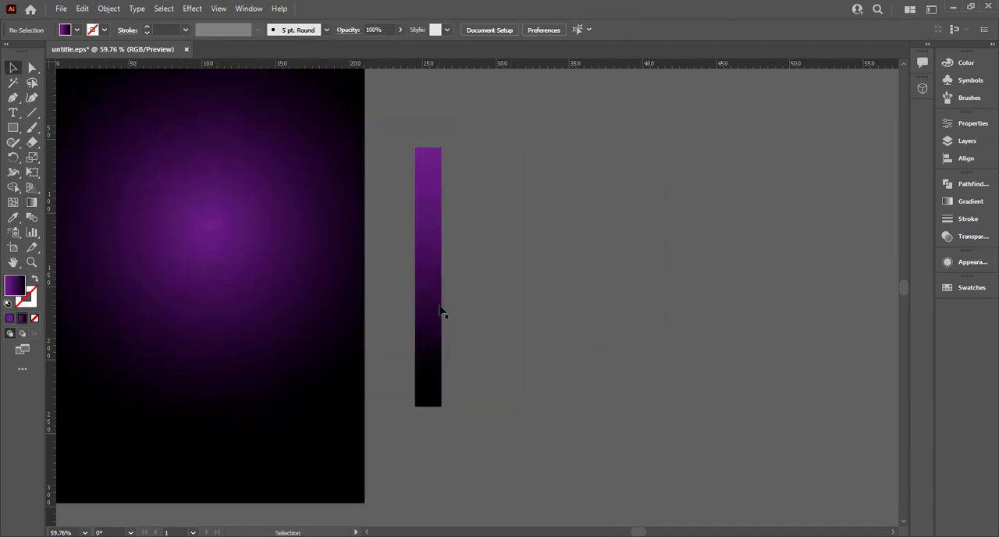
click(439, 311)
alt+drag(436, 241, 487, 278)
alt+drag(479, 158, 477, 185)
click(490, 233)
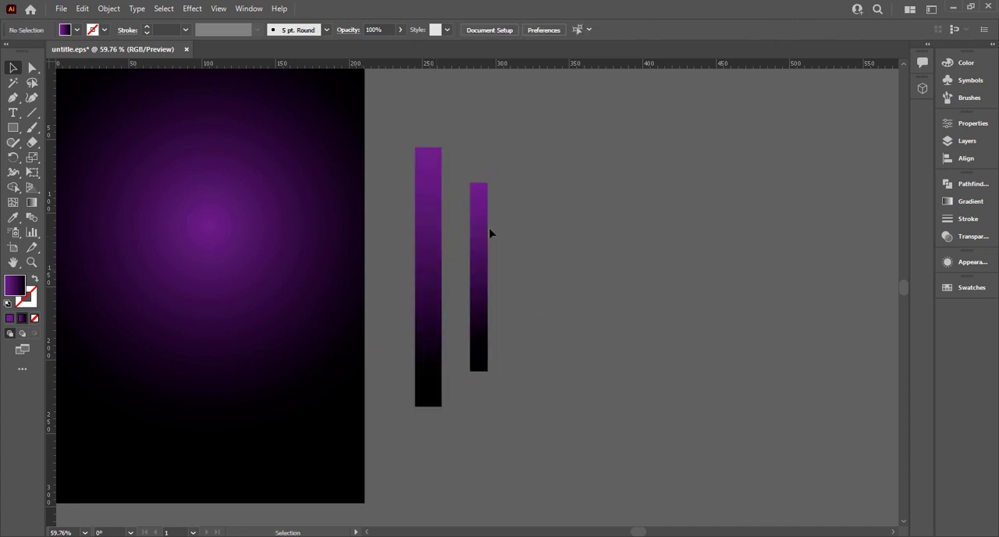
Raise the smaller strip beside the large one, duplicate it to the right, and make the middle strip about half as wide
drag(479, 227, 463, 158)
click(469, 197)
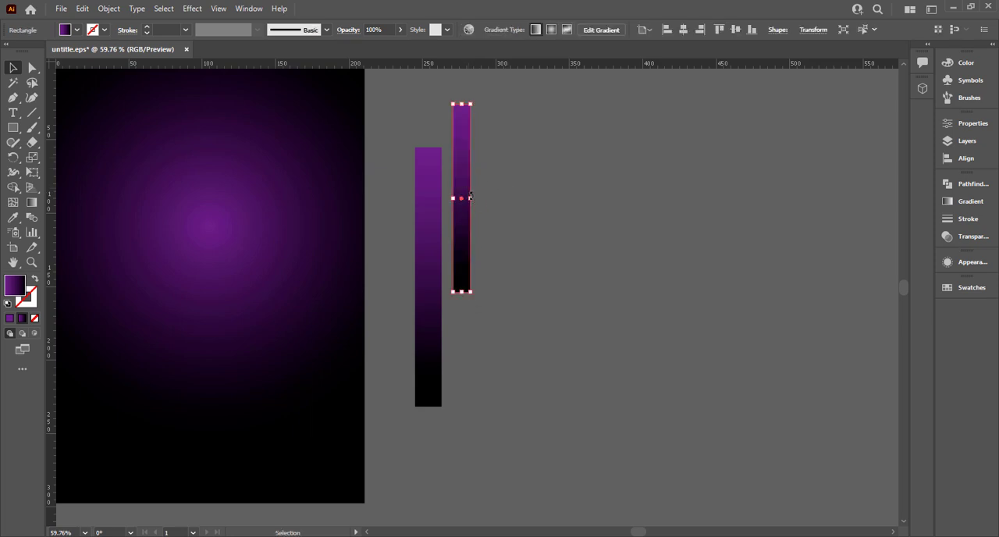
alt+drag(470, 199, 507, 198)
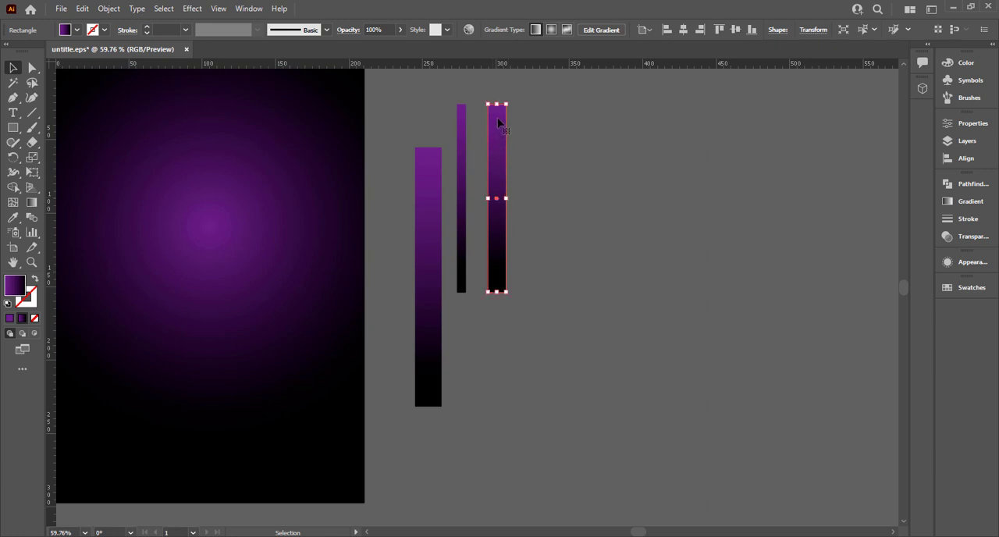
click(483, 155)
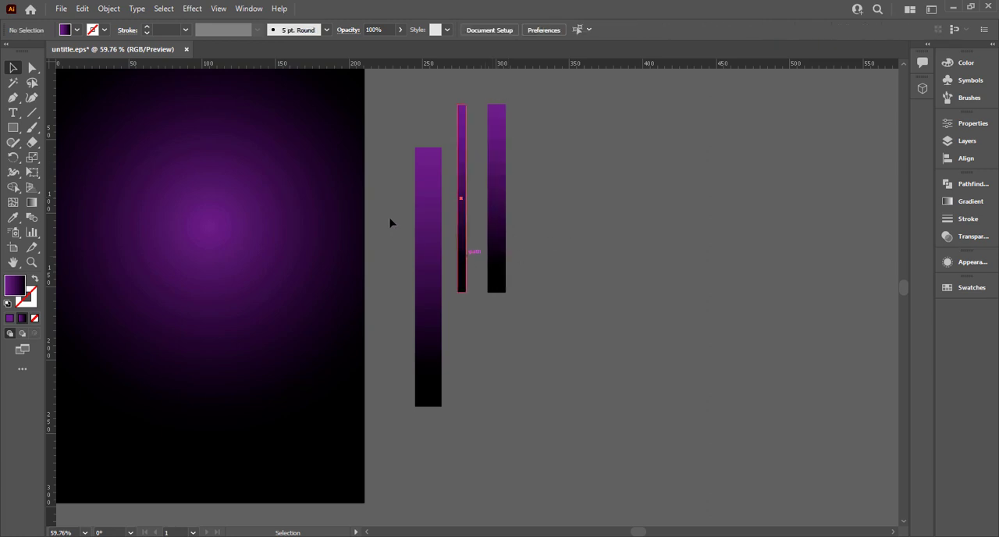
Move all three strips farther from the artboard and rotate them together 45° clockwise
drag(389, 224, 587, 246)
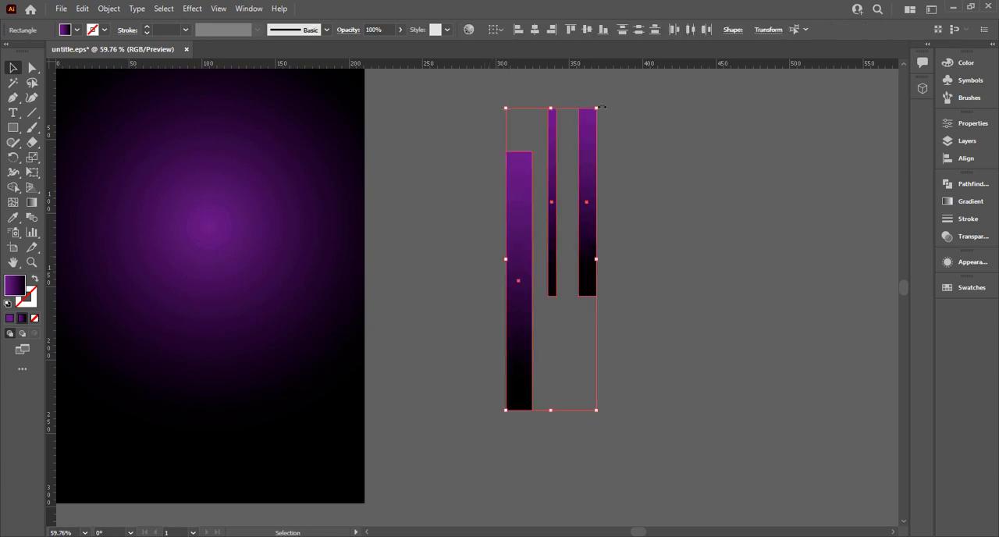
drag(601, 106, 648, 193)
click(694, 225)
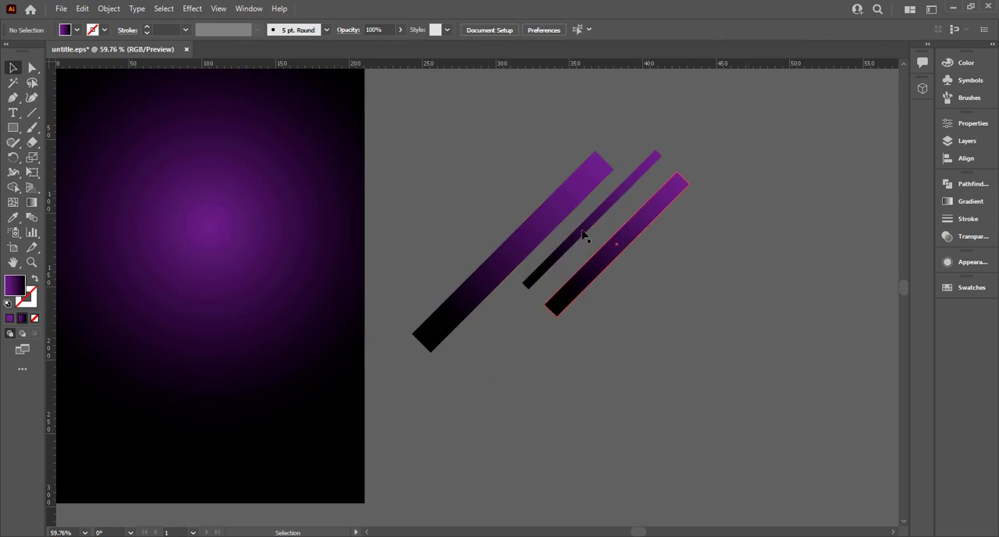
Move the thin diagonal strip to the upper-left side of the wide one and rotate the repositioned medium strip 180°
drag(583, 234, 489, 229)
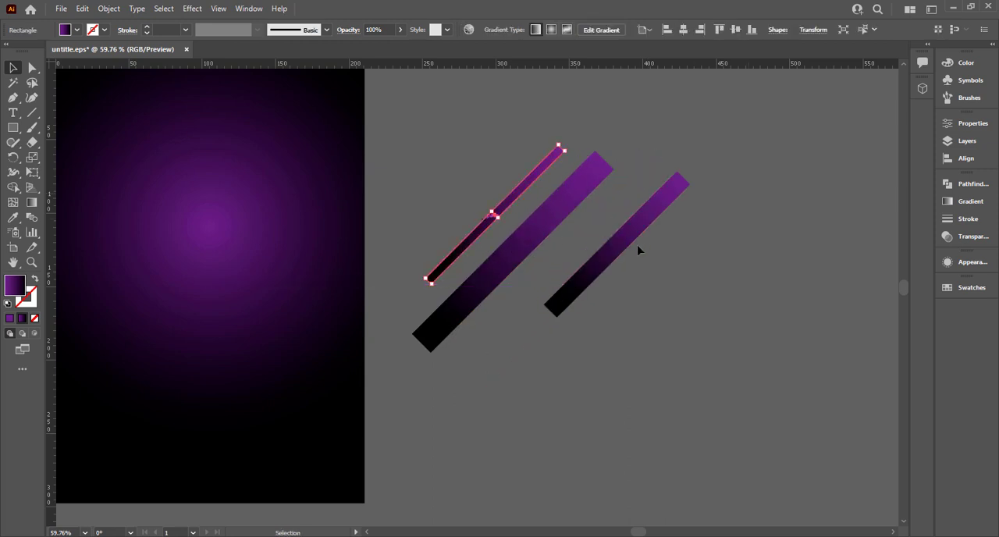
drag(638, 249, 626, 210)
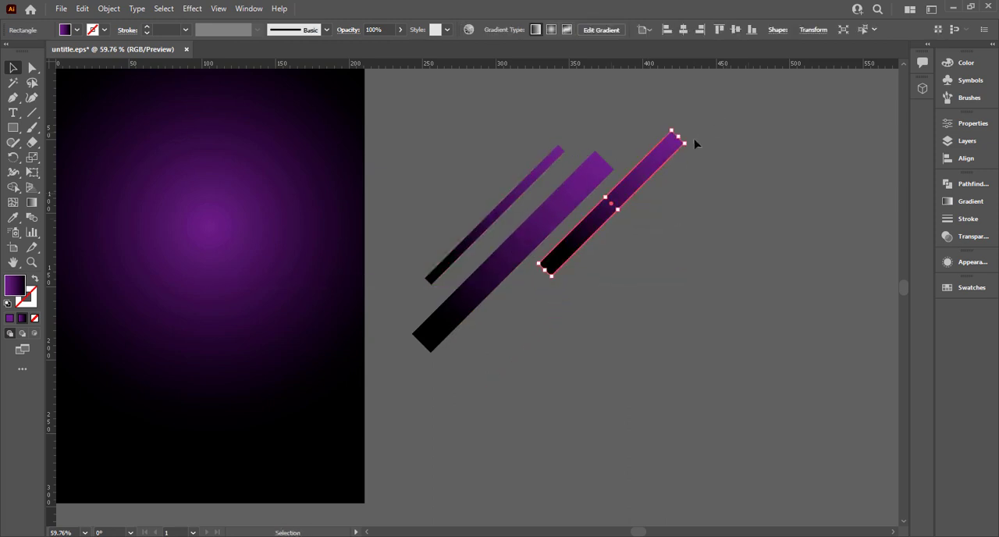
drag(689, 143, 575, 259)
click(575, 258)
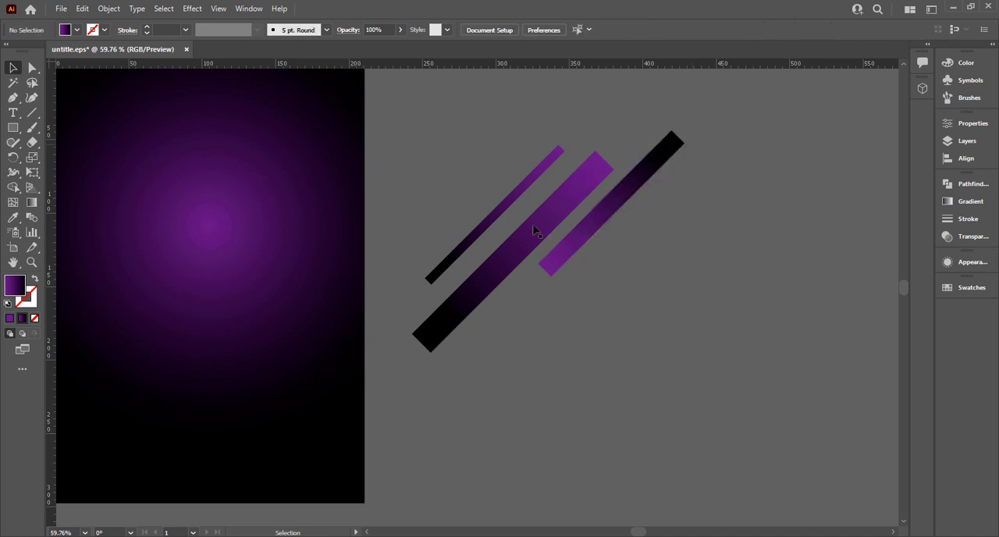
Duplicate the wide and thin strips toward the lower right and rotate the thin copy 180°
drag(495, 265, 562, 309)
drag(495, 216, 640, 381)
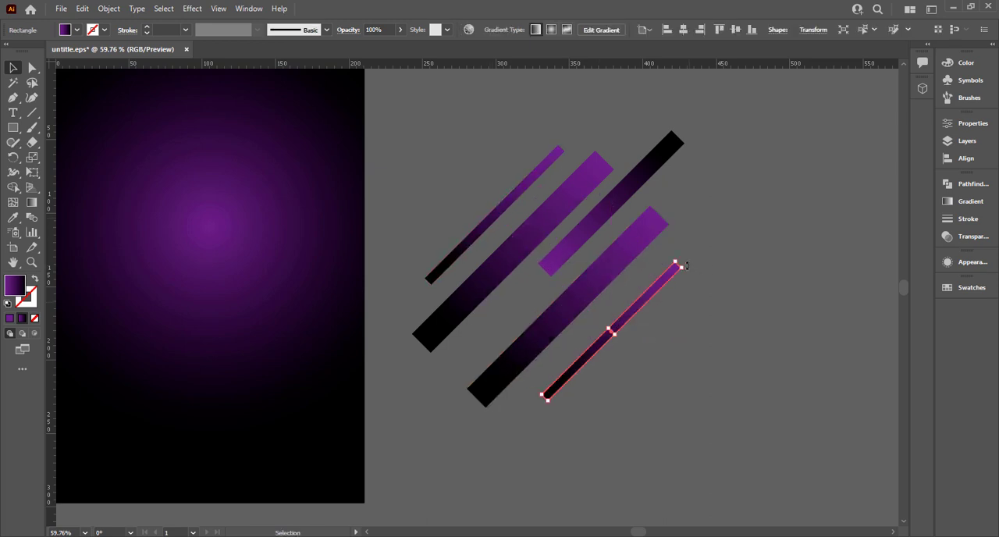
drag(686, 266, 569, 377)
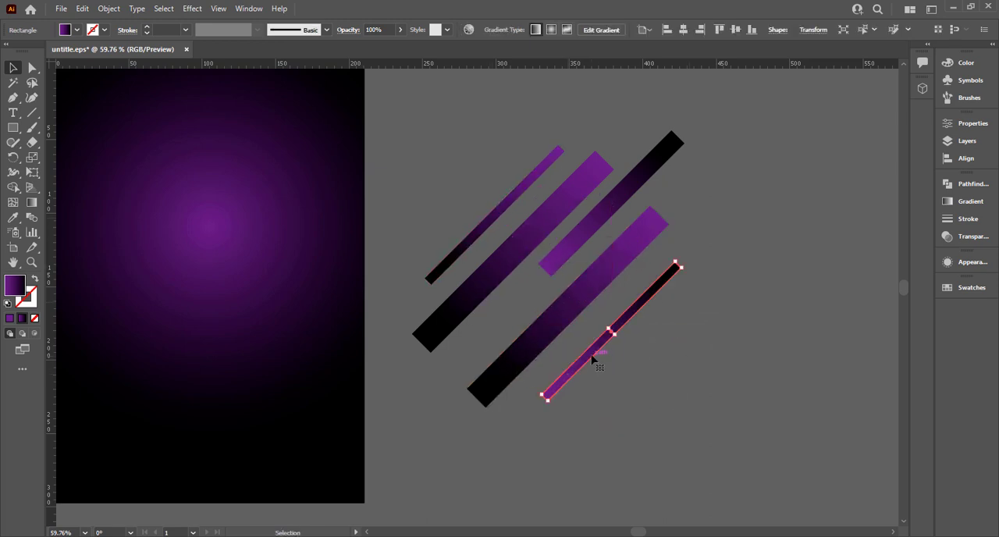
Even out the spacing between the diagonal strips and duplicate the medium strip below the lower thin one
drag(587, 357, 593, 335)
mouse_move(561, 263)
mouse_down()
mouse_move(573, 260)
mouse_move(556, 279)
mouse_up()
drag(516, 254, 526, 254)
drag(492, 225, 534, 204)
drag(582, 243, 575, 396)
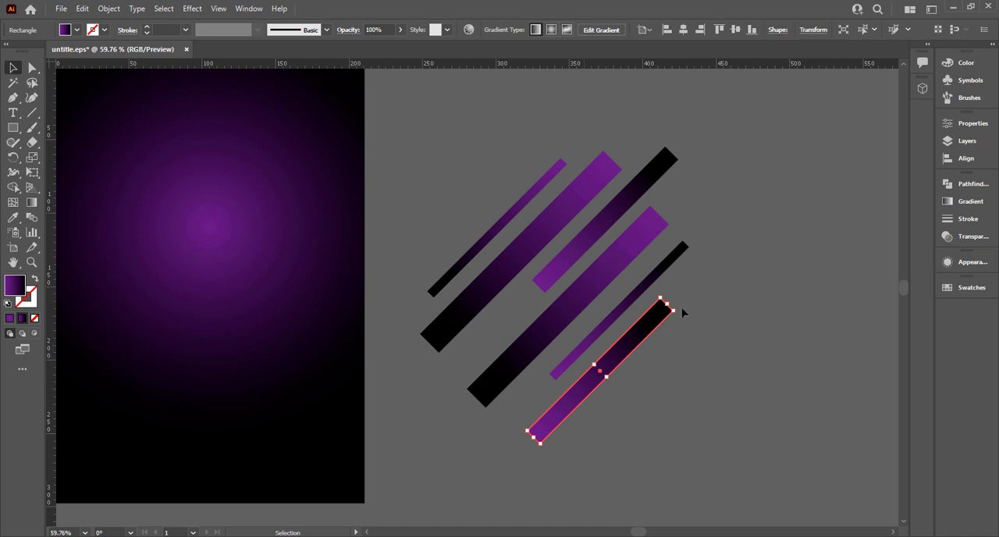
drag(678, 316, 541, 453)
click(650, 370)
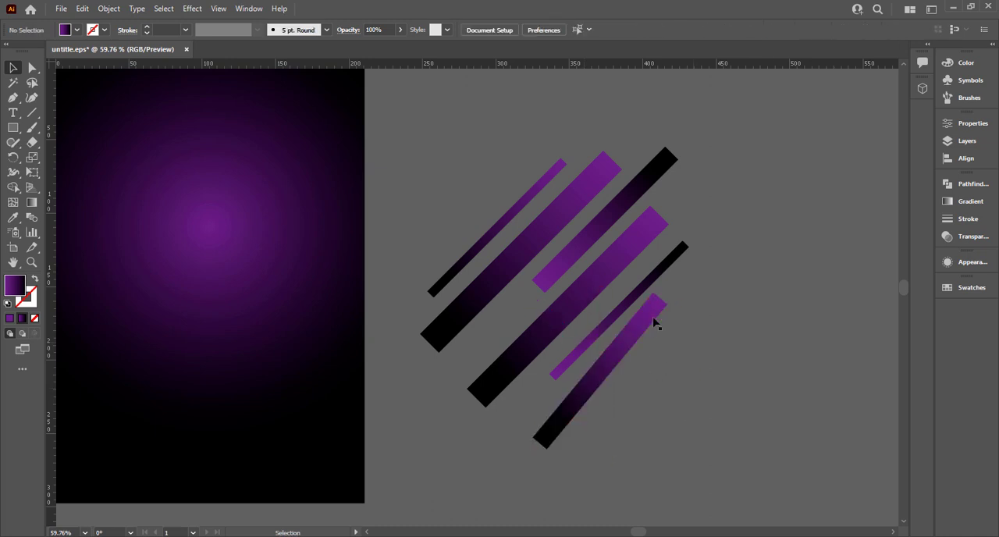
key(ctrl+z)
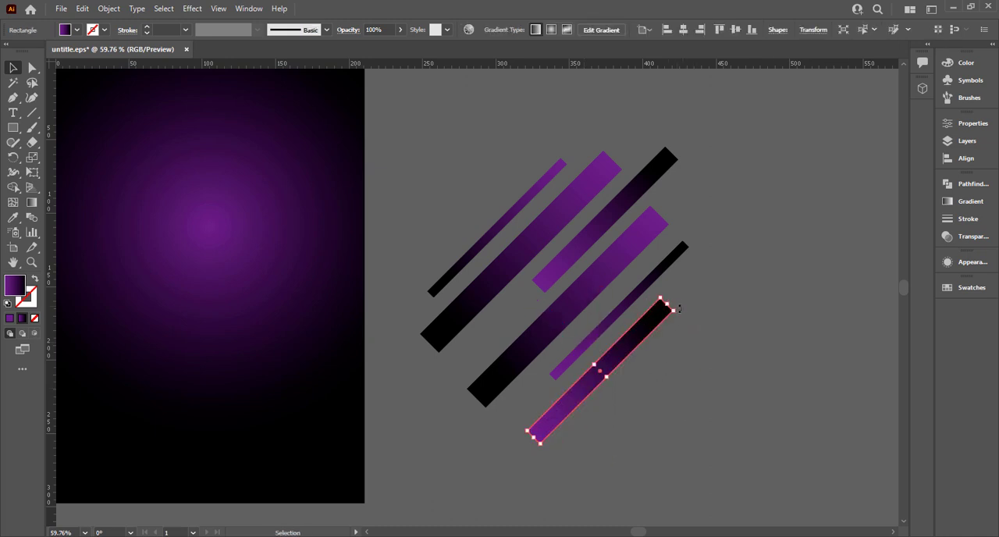
Rotate the lowest medium strip 180° so it stays parallel with its purple end at the upper right
drag(678, 309, 512, 415)
click(722, 369)
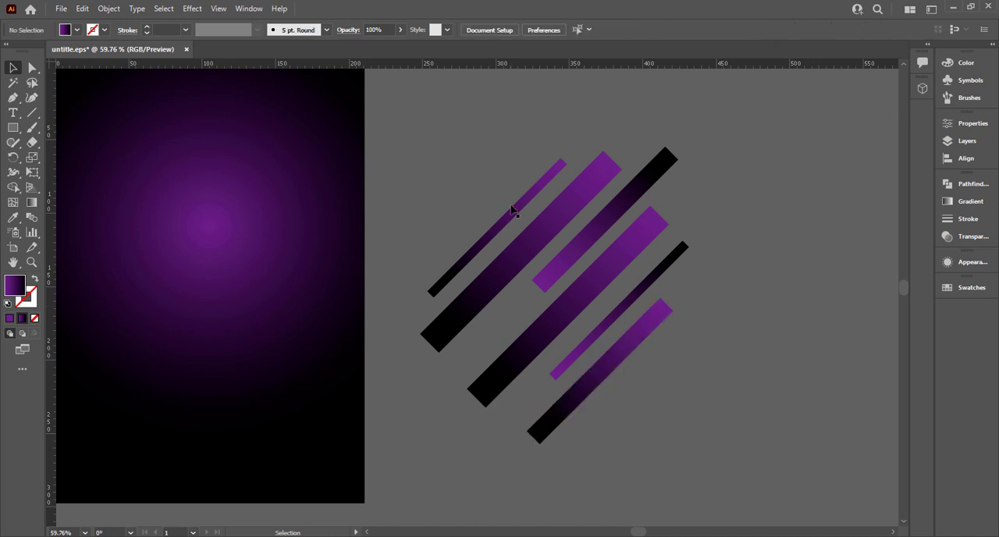
Move the singer photo and the colour swatches together up and farther left of the artboard
key(ctrl+minus)
key(ctrl+minus)
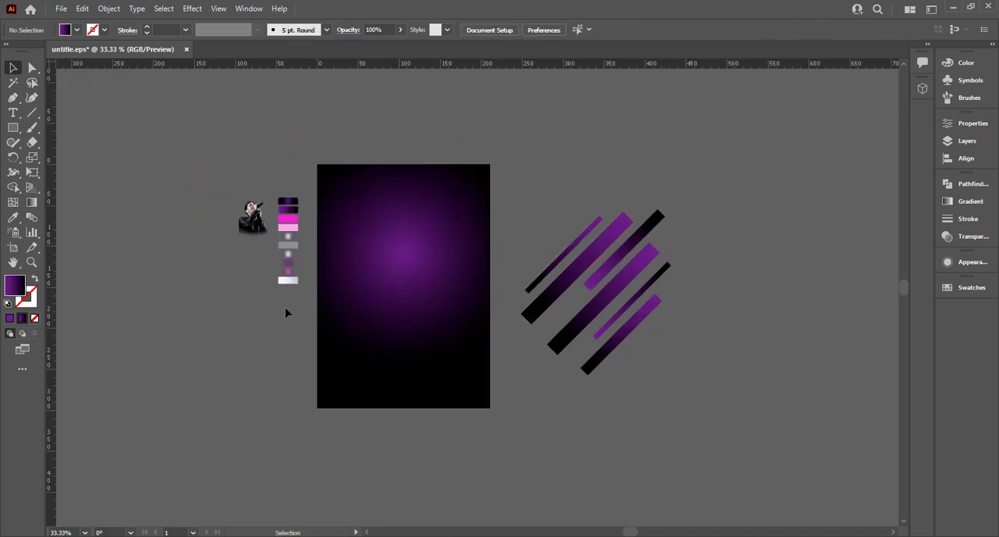
drag(298, 292, 113, 127)
click(508, 171)
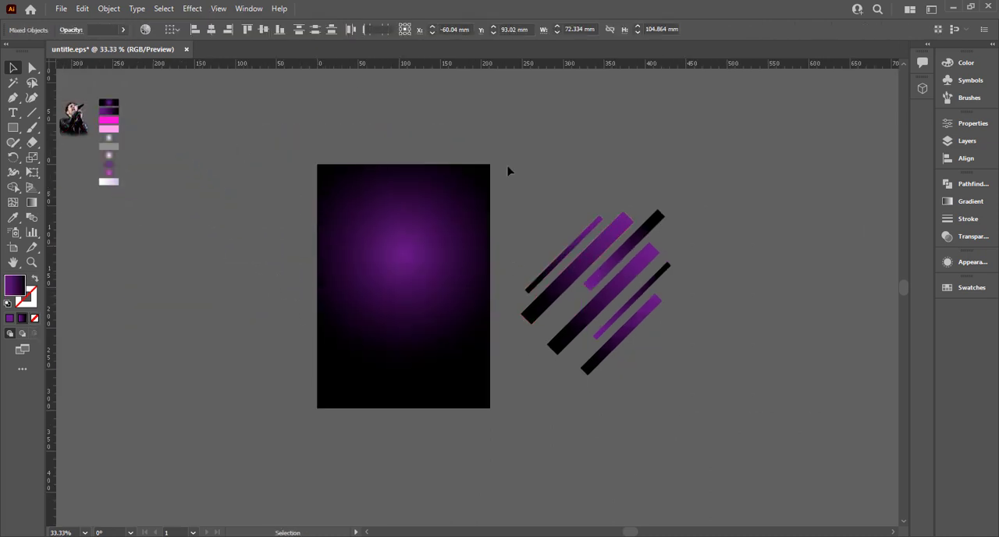
Place all six diagonal strips over the artboard and enlarge them proportionally until they extend past its edges
drag(508, 171, 693, 384)
click(747, 318)
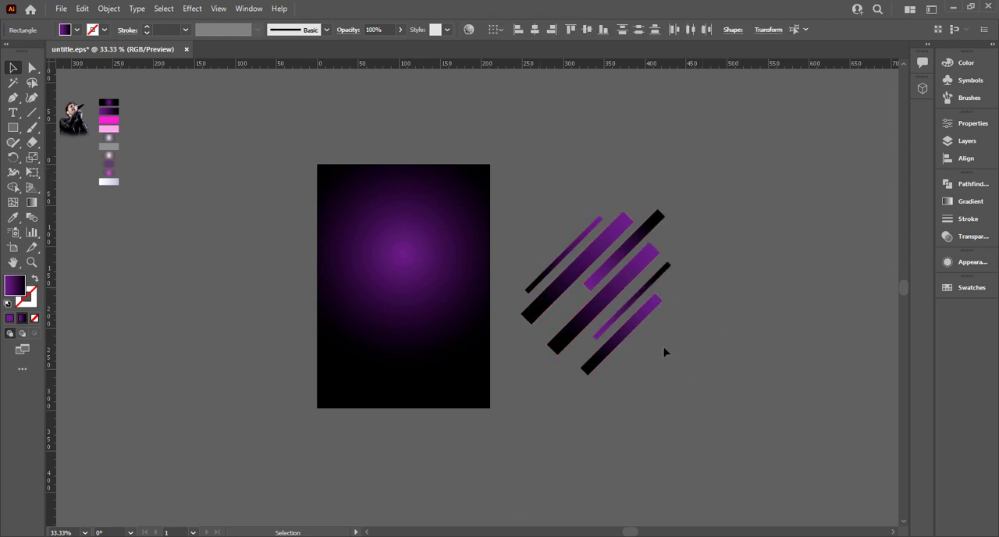
drag(676, 378, 580, 210)
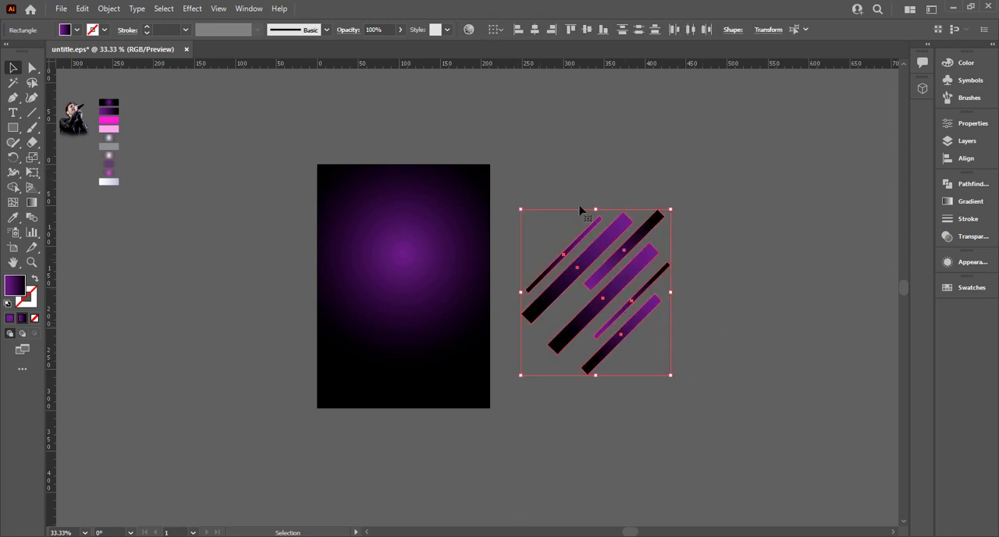
drag(671, 376, 425, 321)
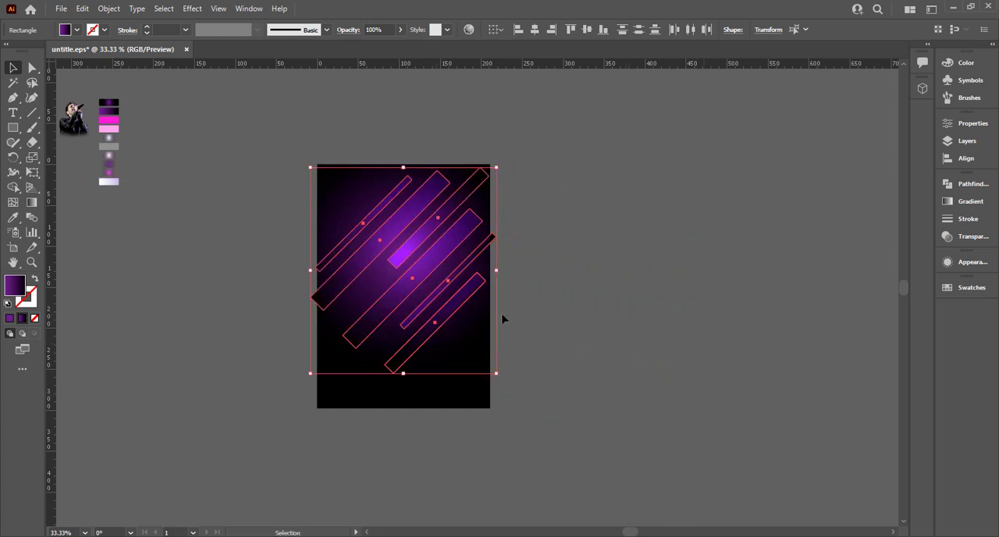
drag(498, 375, 514, 389)
key(space)
drag(520, 351, 571, 362)
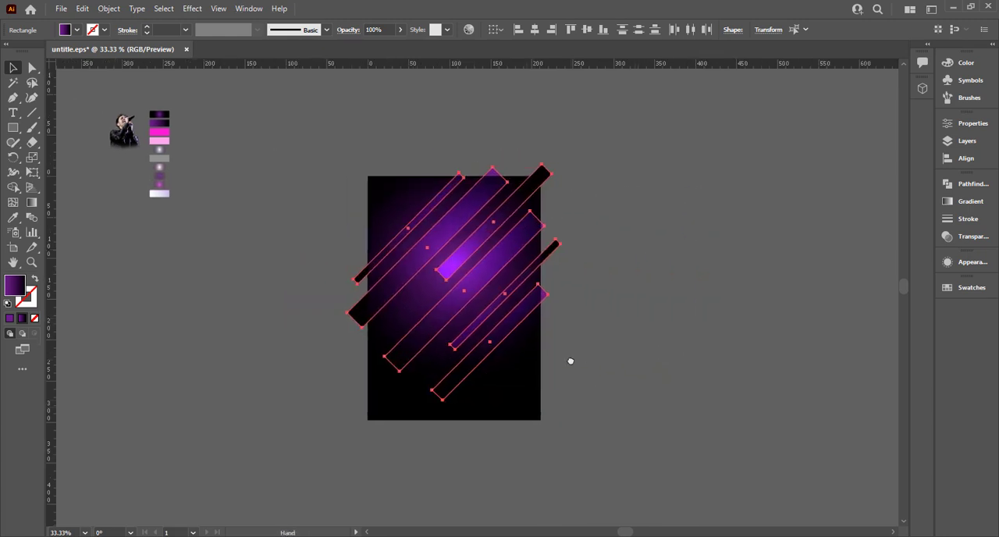
scroll(502, 343, up, 1)
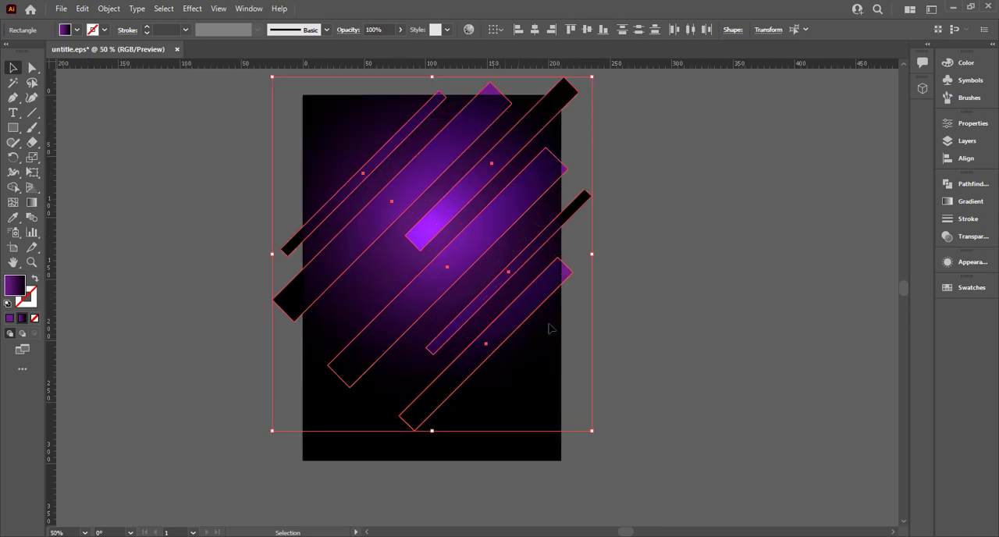
click(632, 312)
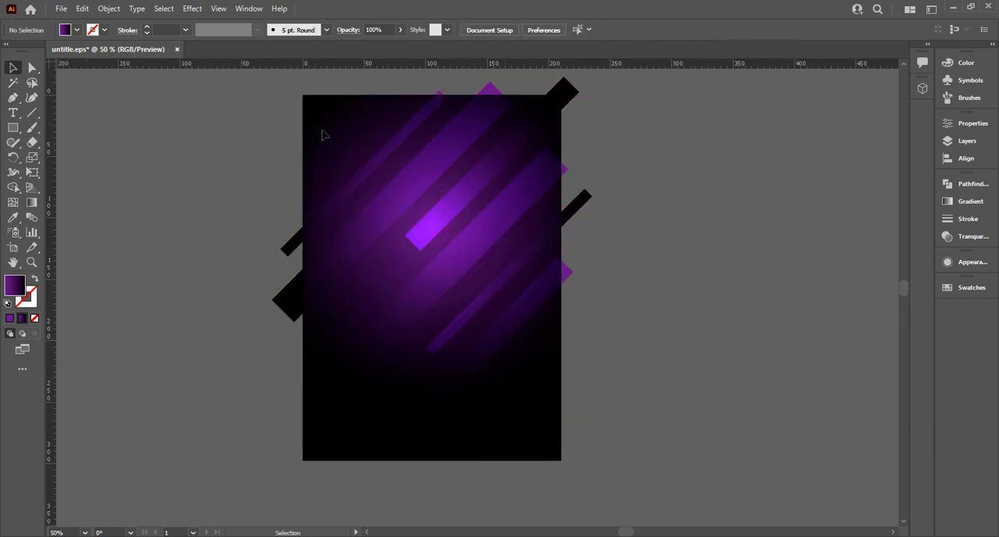
Enlarge the six strips further from their centre and shift them slightly down and to the left across the artboard
drag(564, 413, 563, 414)
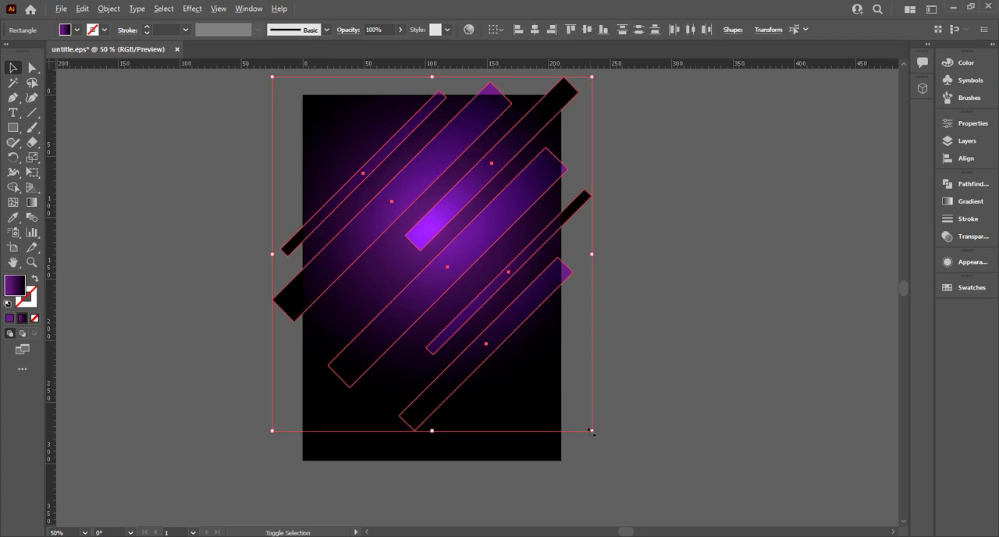
drag(590, 430, 651, 455)
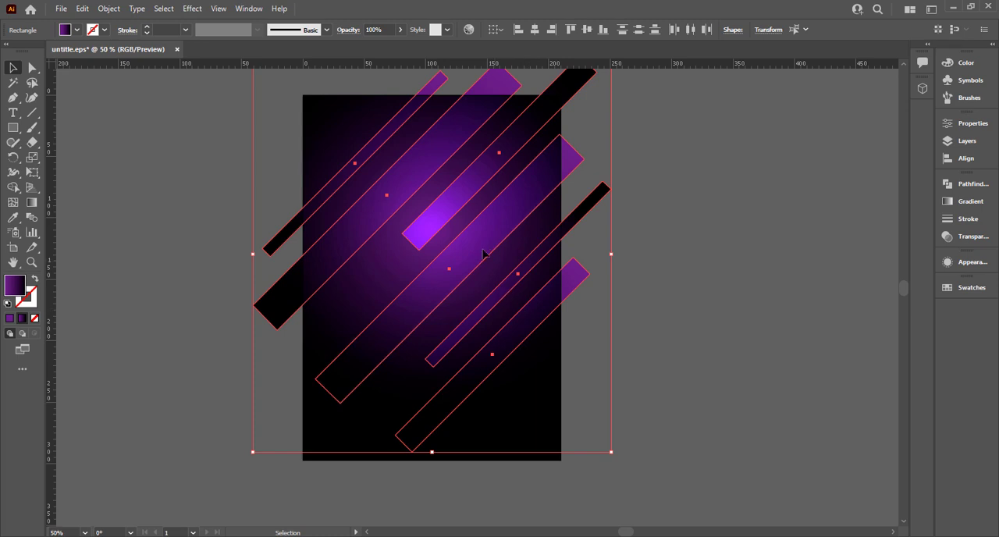
mouse_move(484, 254)
mouse_down()
mouse_move(462, 262)
mouse_move(474, 260)
mouse_up()
drag(612, 255, 612, 255)
key(a)
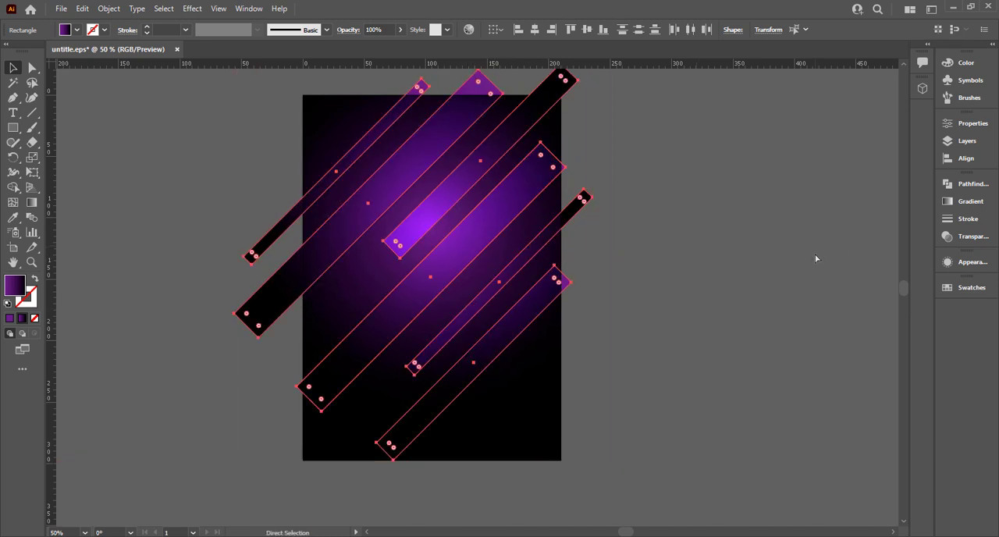
Set the blending mode of the six selected strips to Color Dodge and deselect them
click(967, 236)
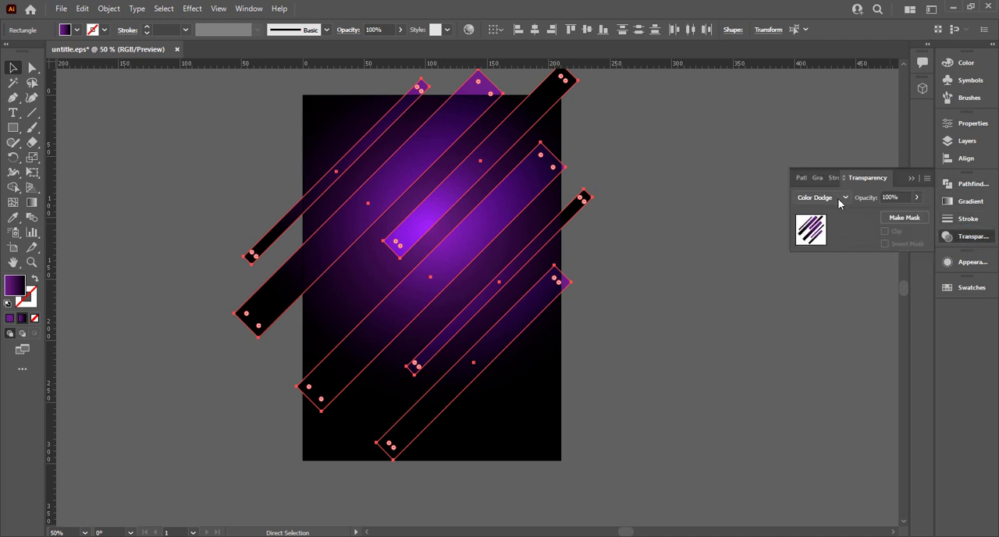
click(839, 203)
click(833, 299)
key(v)
click(650, 247)
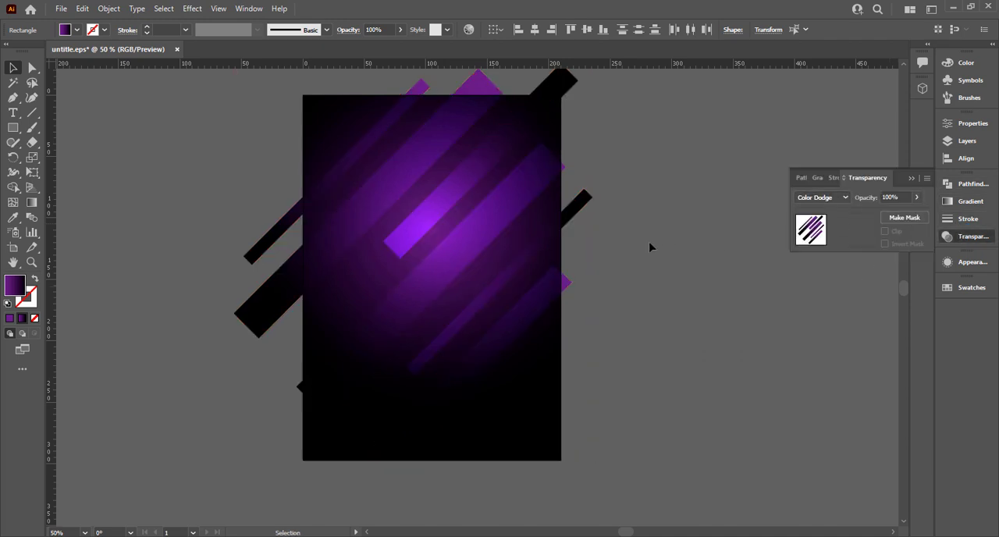
Move the bright central strip toward the upper right and place a thinner strip diagonally across the artboard's left edge
click(470, 225)
click(439, 218)
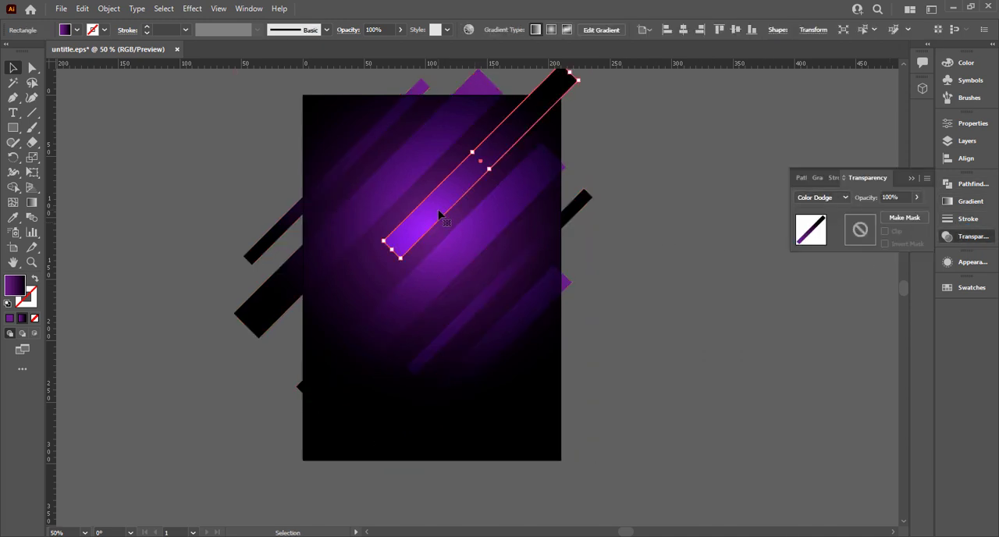
drag(440, 218, 327, 320)
click(662, 388)
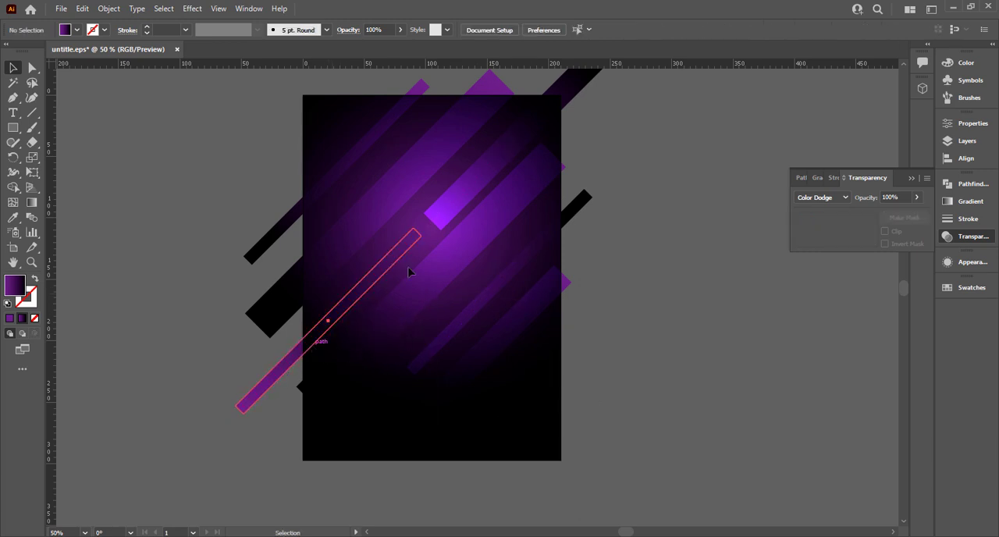
click(315, 339)
drag(425, 241, 156, 417)
click(549, 297)
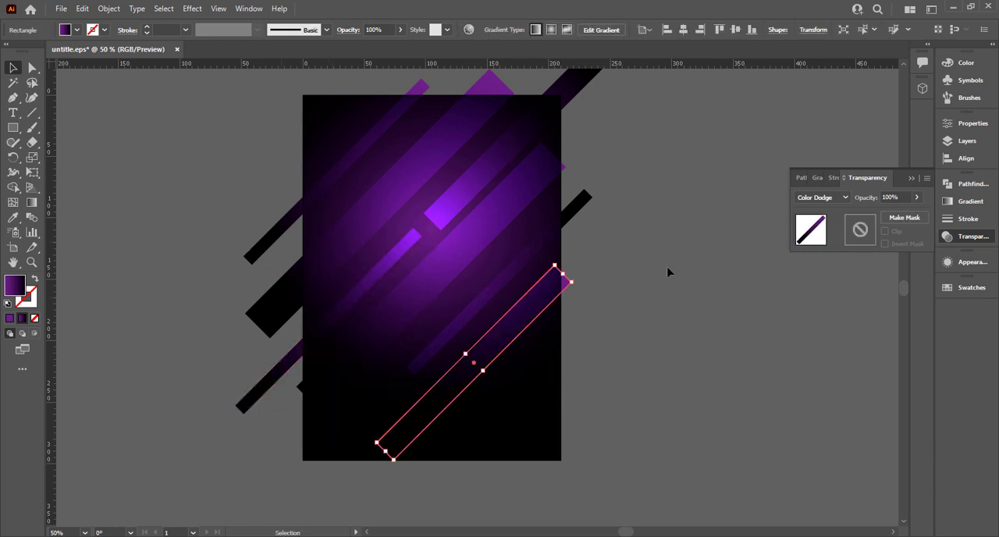
click(667, 272)
key(ctrl+z)
click(669, 271)
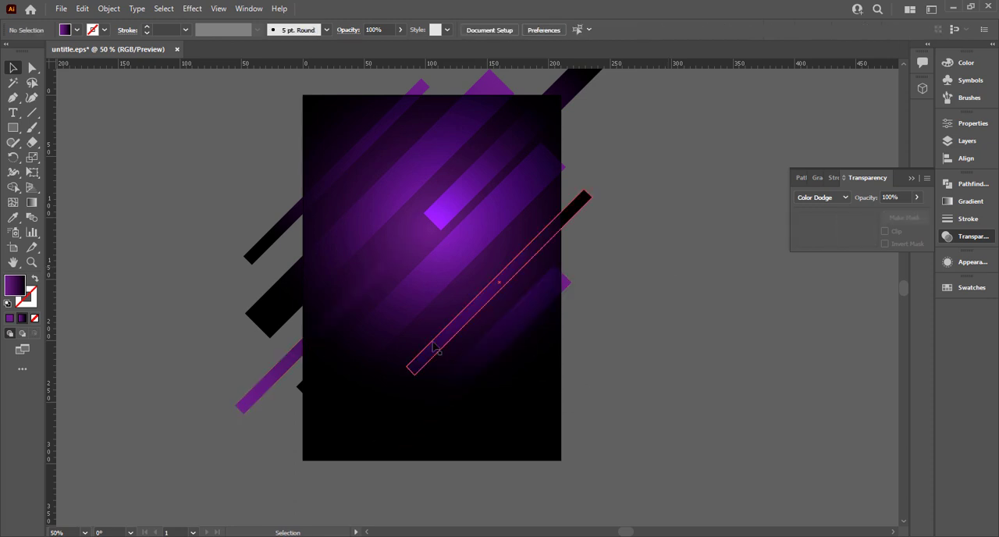
Delete the thin diagonal strip that crosses the right edge of the artboard
drag(435, 349, 288, 469)
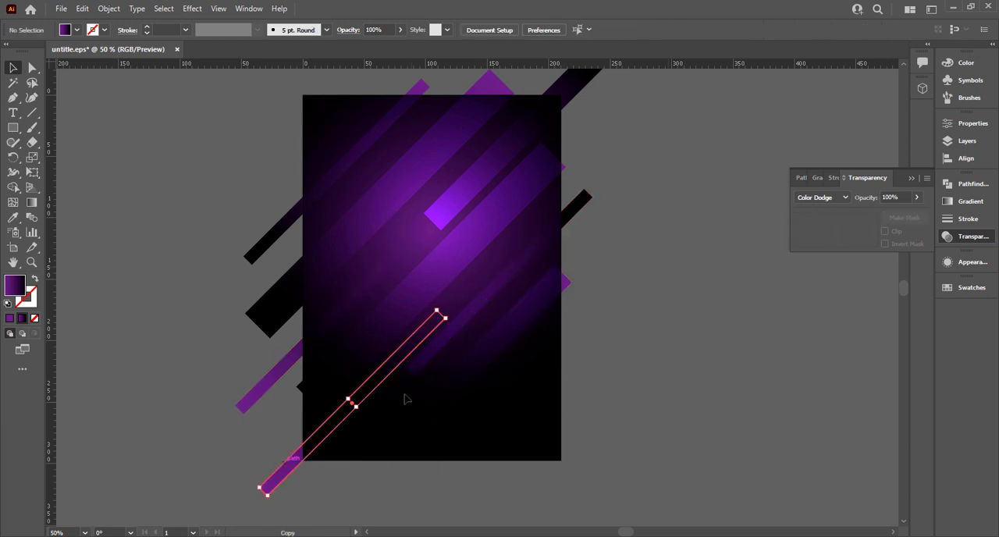
key(ctrl+z)
key(Delete)
Copy the wide diagonal strip from the upper area to the lower part of the artboard, running past the bottom-left corner
click(441, 217)
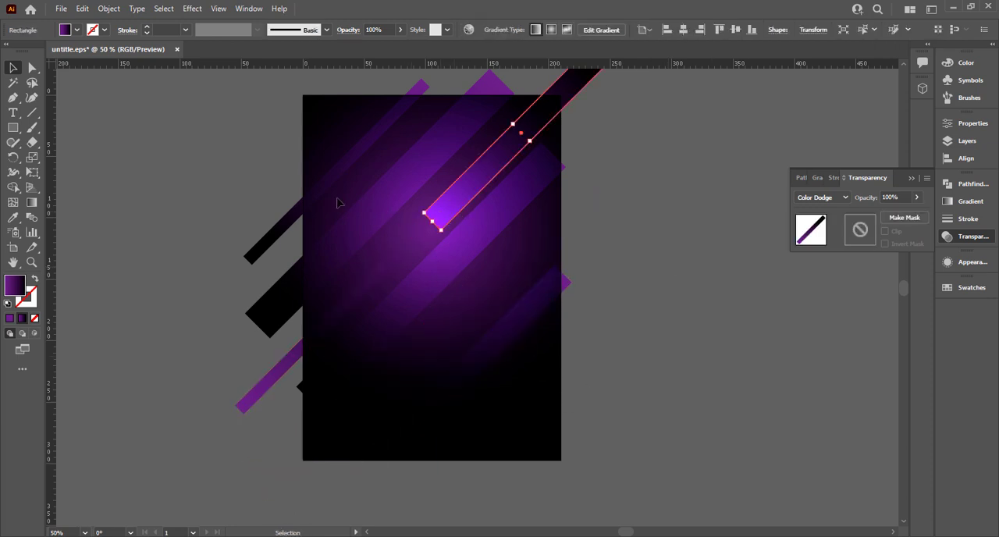
click(392, 201)
drag(393, 202, 351, 429)
click(577, 305)
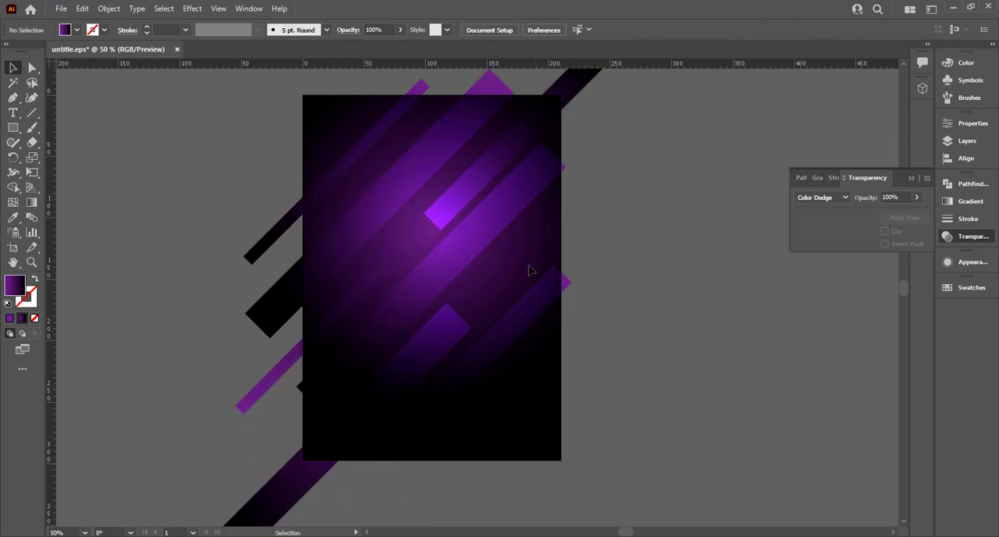
drag(536, 300, 618, 164)
click(382, 235)
click(547, 234)
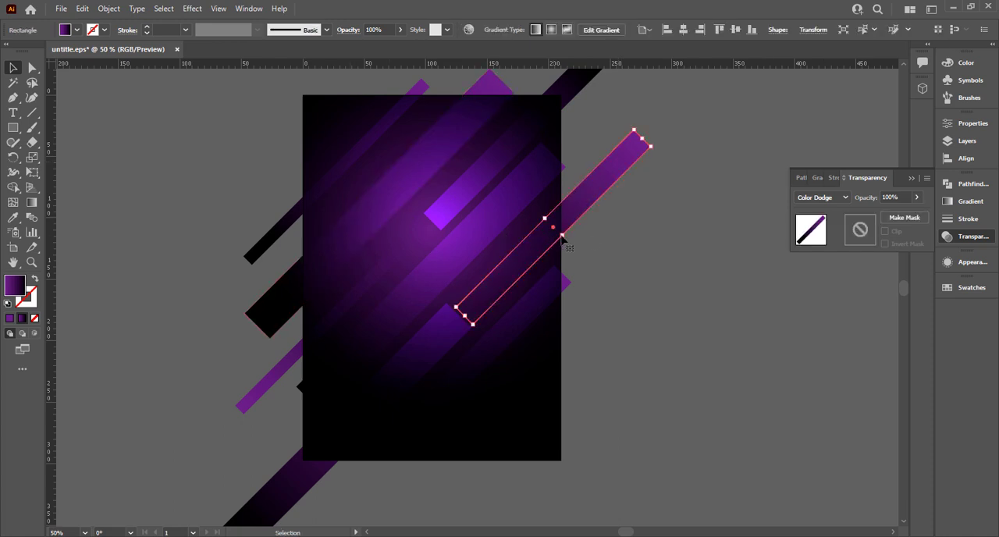
key(Delete)
Move the lower-right strip up across the artboard's right edge and place a copy of it back at the lower right
drag(517, 317, 586, 198)
drag(526, 266, 466, 396)
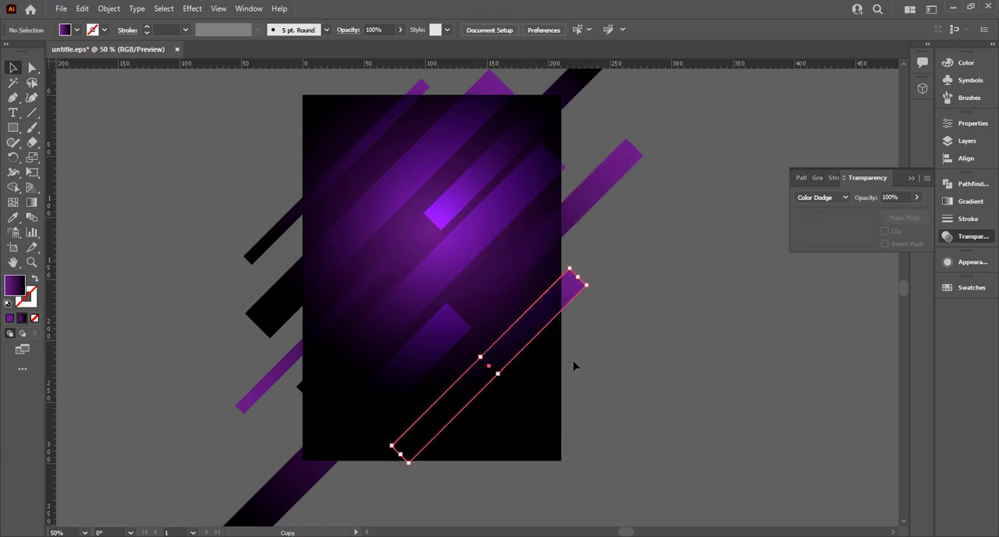
click(597, 349)
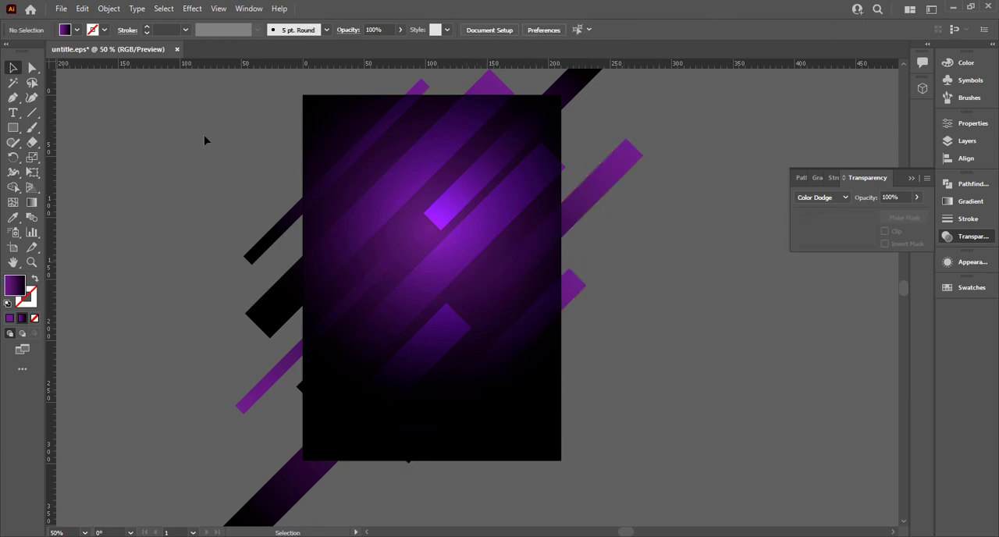
Draw a 210 × 297 mm rectangle that exactly covers the artboard and the strips on it
scroll(206, 177, down, 1)
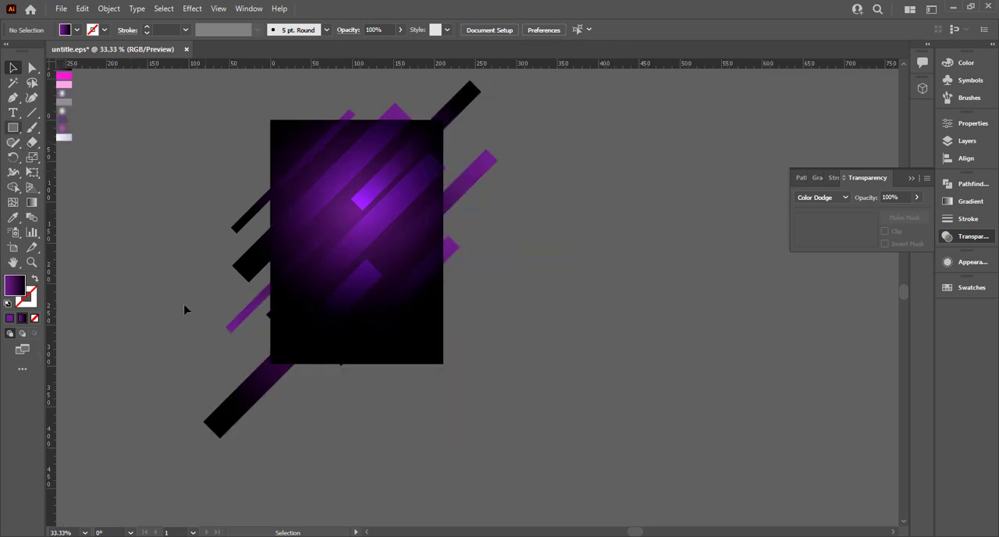
click(14, 127)
drag(270, 119, 442, 362)
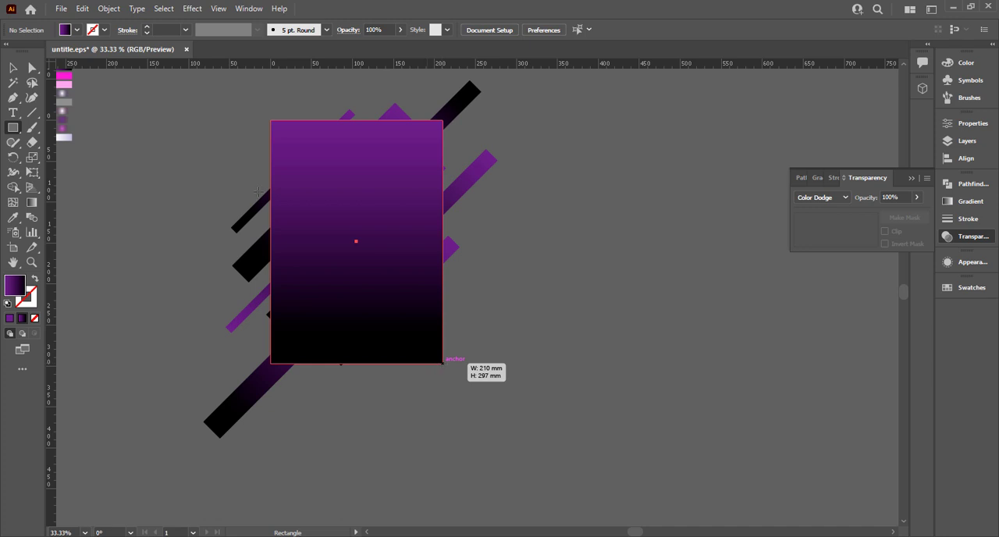
Clip all diagonal strips to the artboard-sized rectangle with a clipping mask and fit the artboard in view
key(v)
key(ctrl+a)
right_click(491, 372)
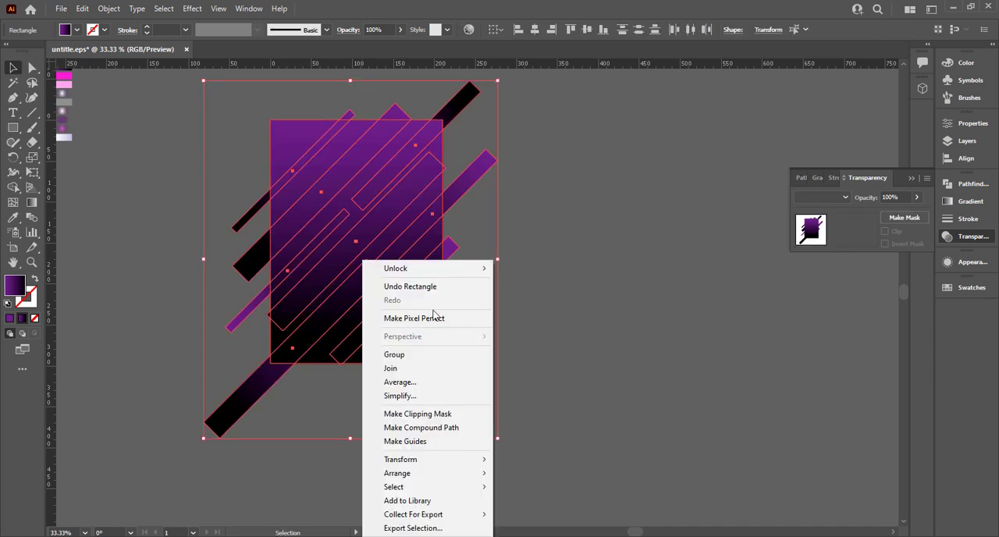
click(417, 414)
click(485, 357)
key(ctrl+0)
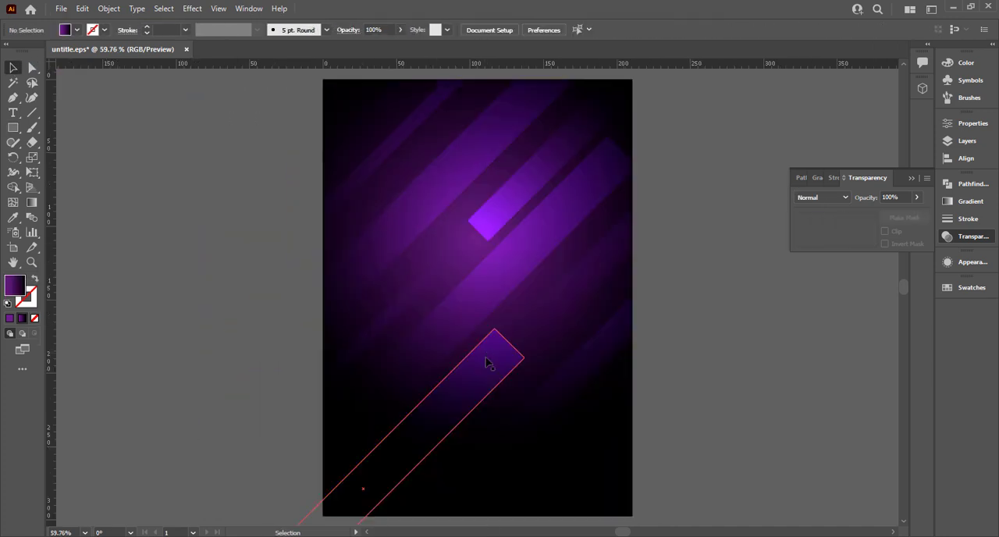
Draw a circle with the Ellipse tool on the empty canvas beside the artboard's left edge
right_click(15, 130)
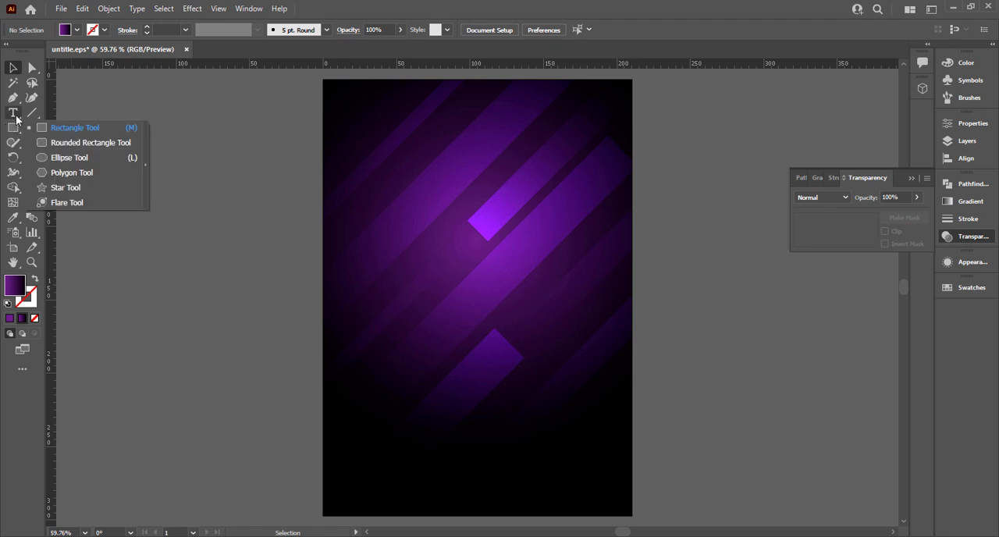
click(68, 157)
drag(194, 188, 292, 285)
Fill the circle with the whitish radial glow sampled from the fifth colour swatch, using the Eyedropper
drag(219, 294, 340, 306)
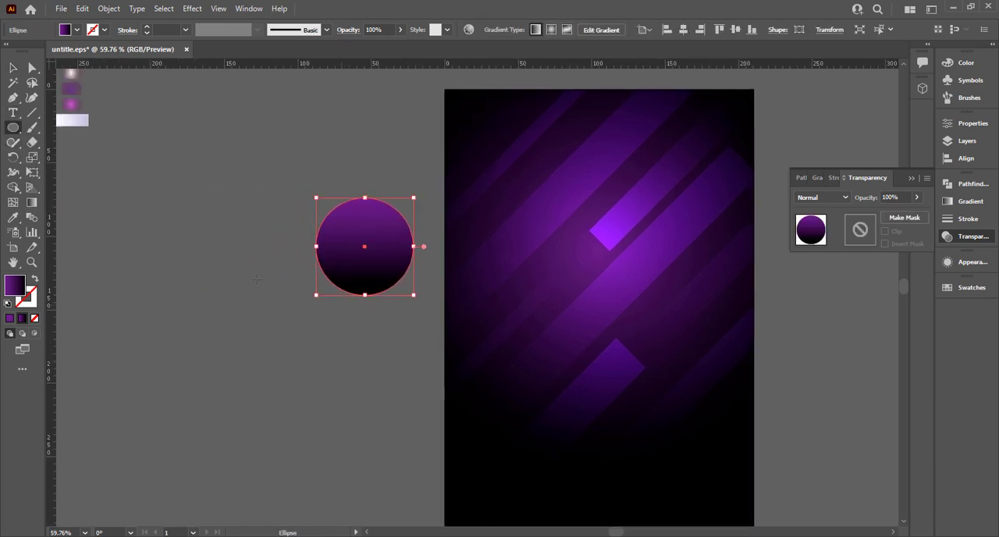
scroll(256, 278, down, 1)
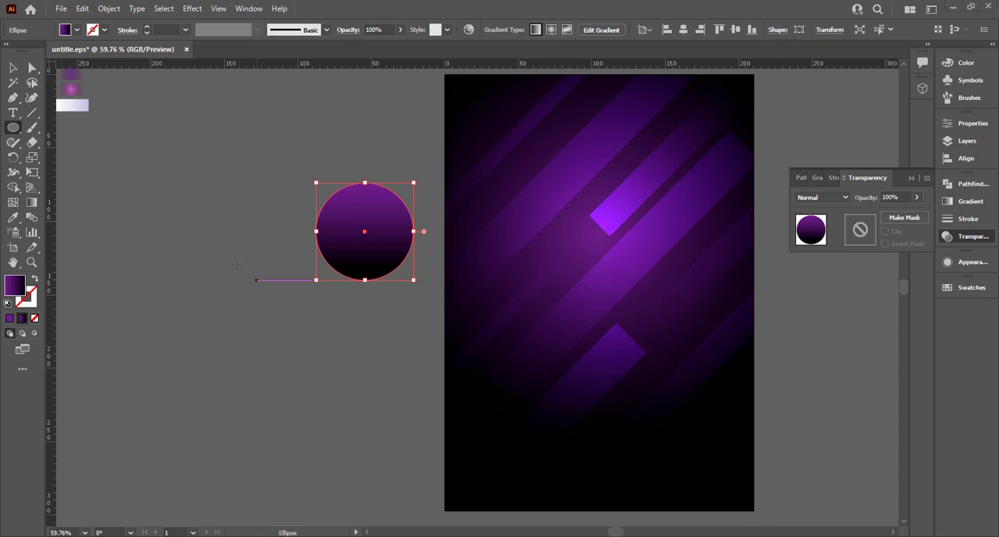
scroll(275, 292, up, 5)
scroll(276, 291, down, 1)
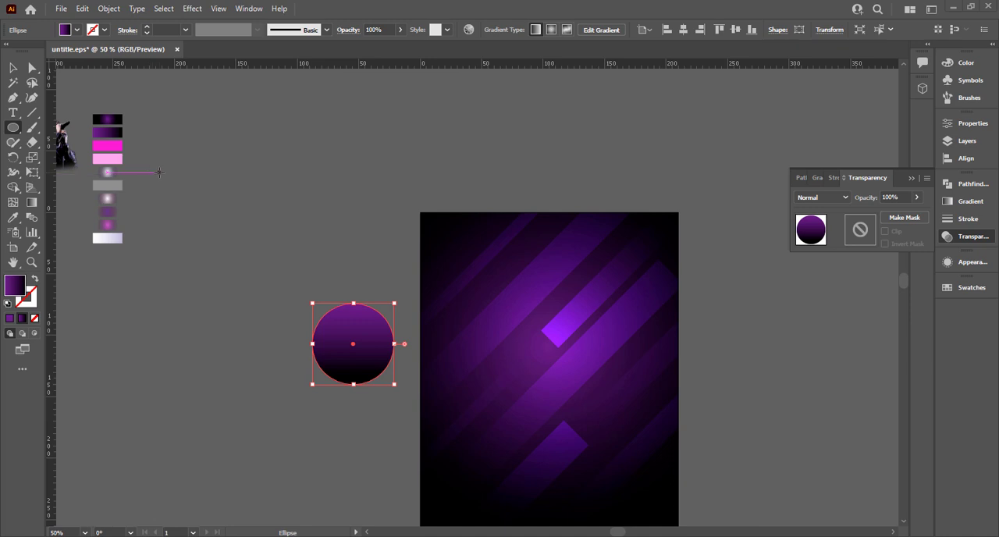
key(i)
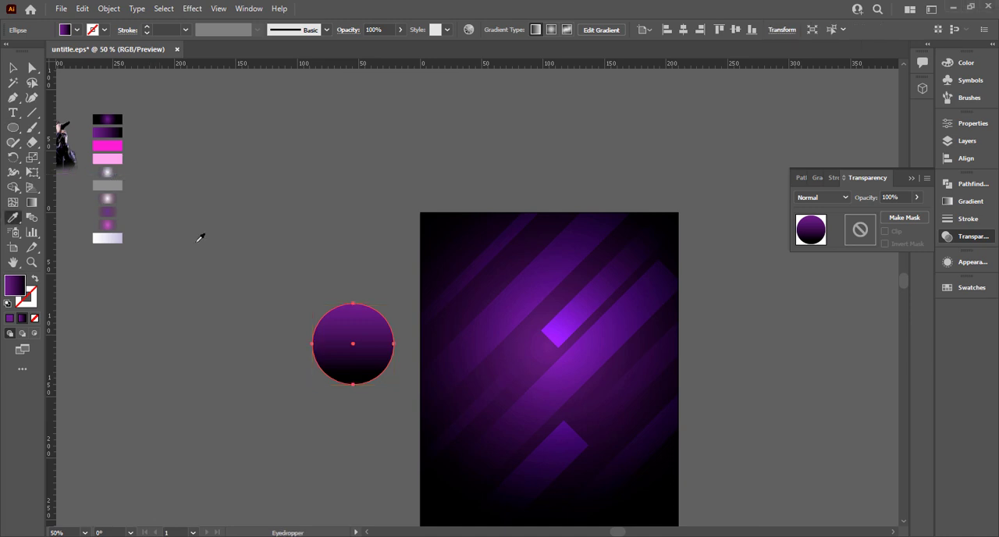
click(121, 171)
click(16, 72)
click(386, 388)
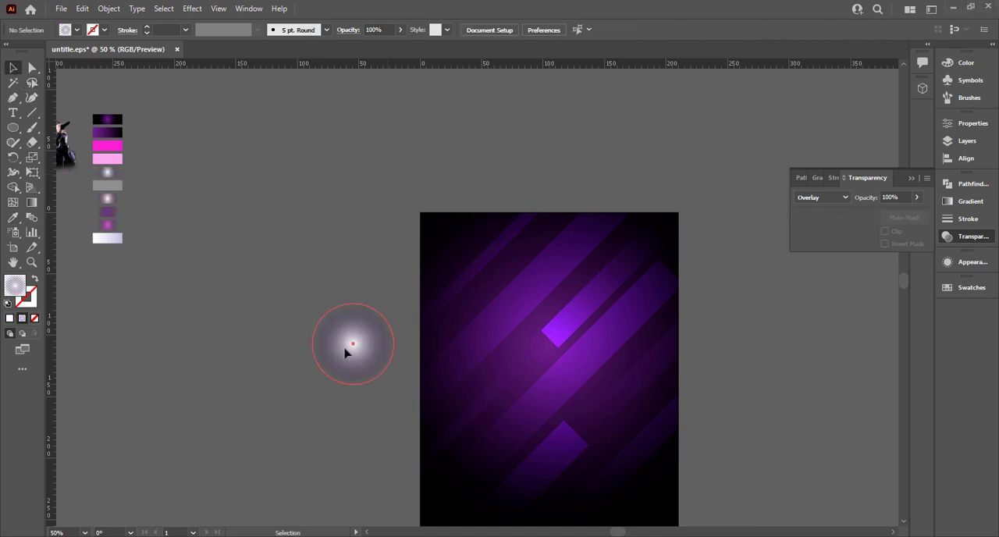
Squeeze the glowing circle from its centre into a very narrow, tall vertical ellipse
click(350, 346)
drag(395, 343, 359, 343)
scroll(353, 306, up, 3)
drag(354, 302, 351, 226)
scroll(344, 250, down, 3)
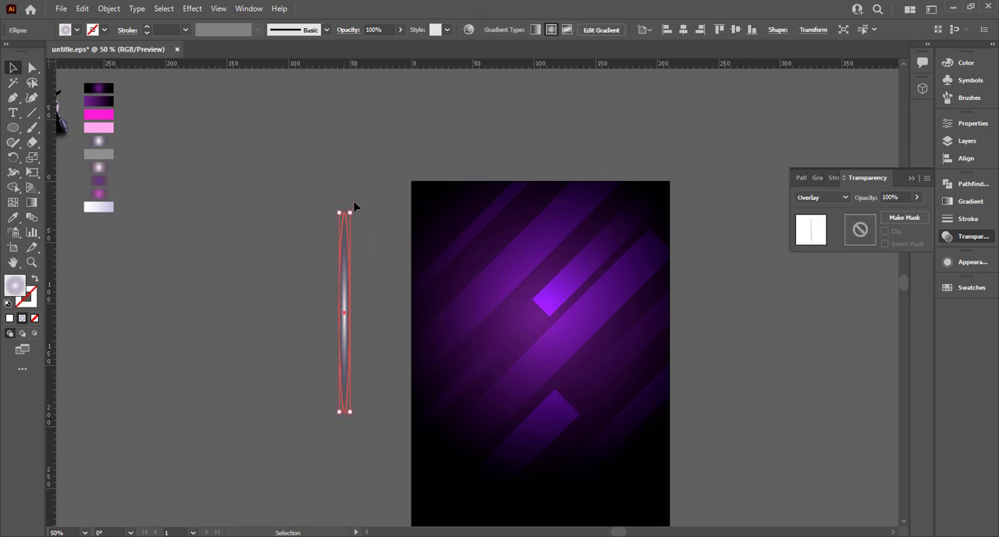
Turn the narrow glow into a grouped light streak rotated 45° and shrink it slightly about its centre
click(354, 207)
click(347, 236)
scroll(344, 266, up, 5)
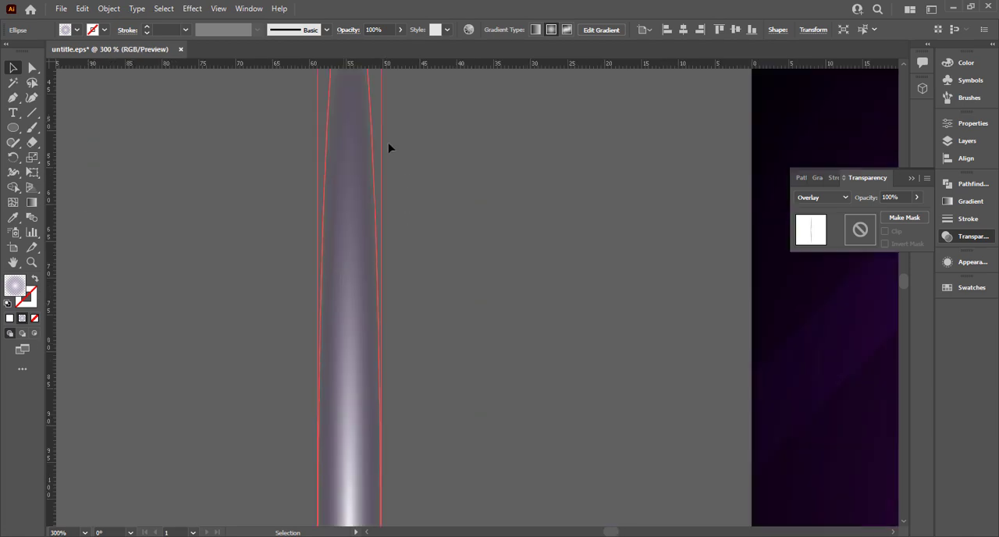
drag(385, 88, 669, 313)
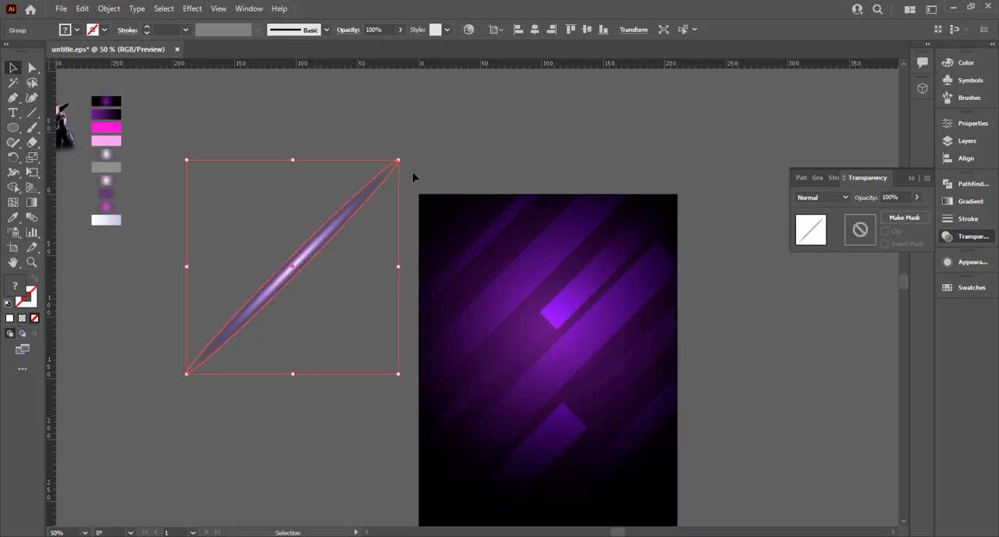
drag(399, 161, 387, 173)
click(399, 158)
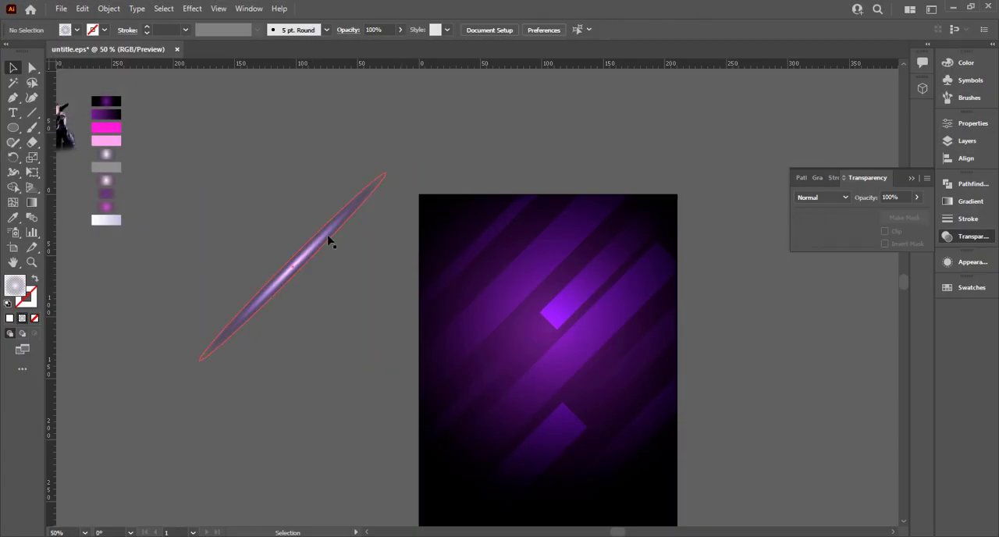
Move the light streak onto the artboard and copy it into four parallel streaks along the left side and upper right
mouse_move(328, 237)
mouse_down()
mouse_move(533, 240)
mouse_move(528, 231)
mouse_move(515, 223)
mouse_move(491, 354)
mouse_move(482, 352)
mouse_move(591, 269)
mouse_move(618, 272)
mouse_up()
click(513, 162)
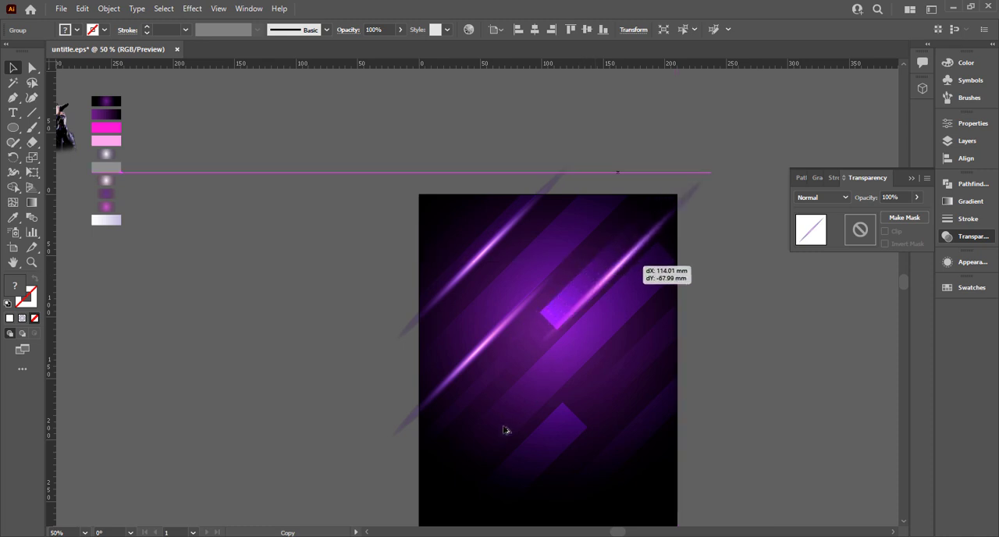
mouse_move(505, 430)
mouse_down()
mouse_move(454, 326)
mouse_move(417, 328)
mouse_up()
key(space)
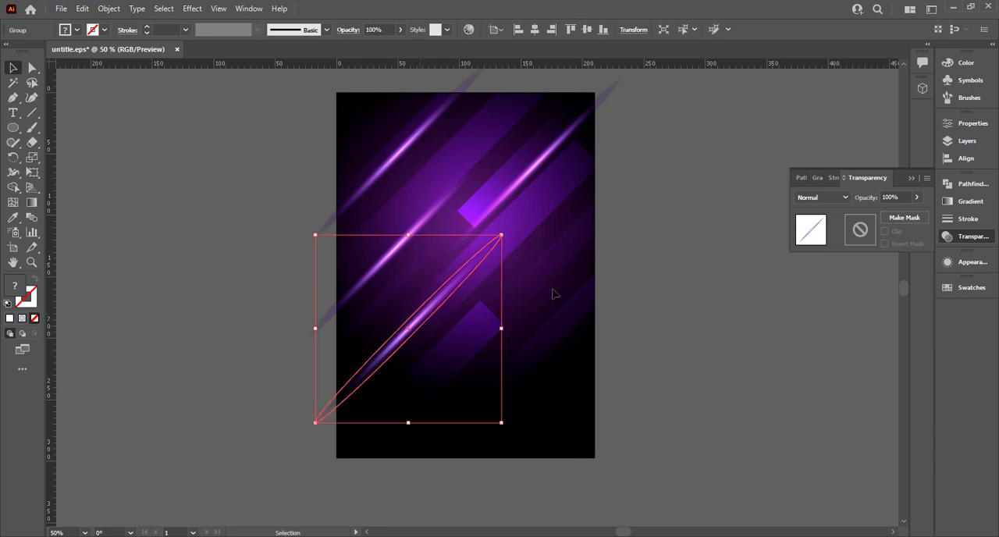
Copy the light streak to the artboard's right edge and to its bottom-left area, making six streaks in total
mouse_move(422, 326)
mouse_down()
mouse_move(563, 264)
mouse_move(424, 426)
mouse_up()
click(671, 232)
click(636, 289)
click(484, 383)
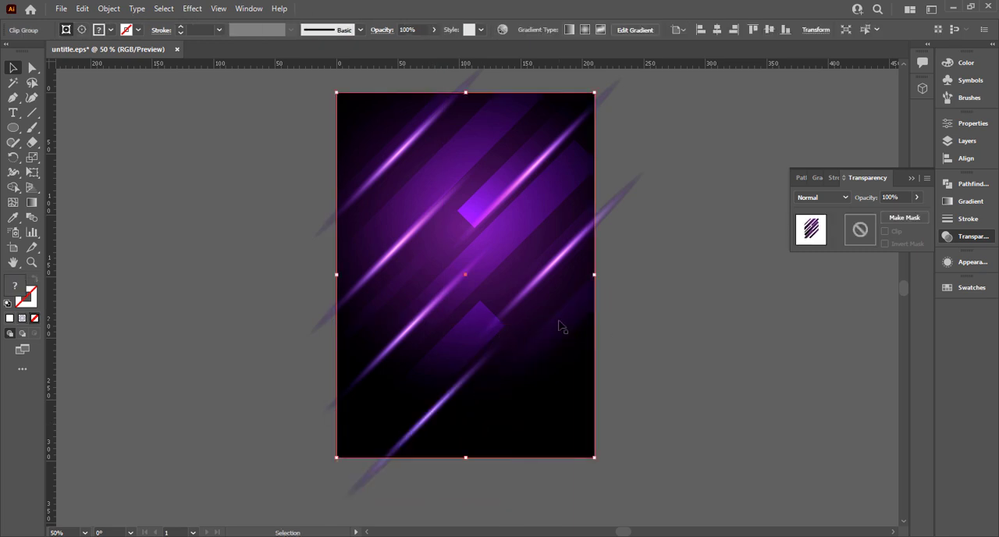
click(289, 233)
Draw a rectangle over the artboard on top of the light streaks and widen it to reach the artboard's right edge
drag(13, 127, 63, 128)
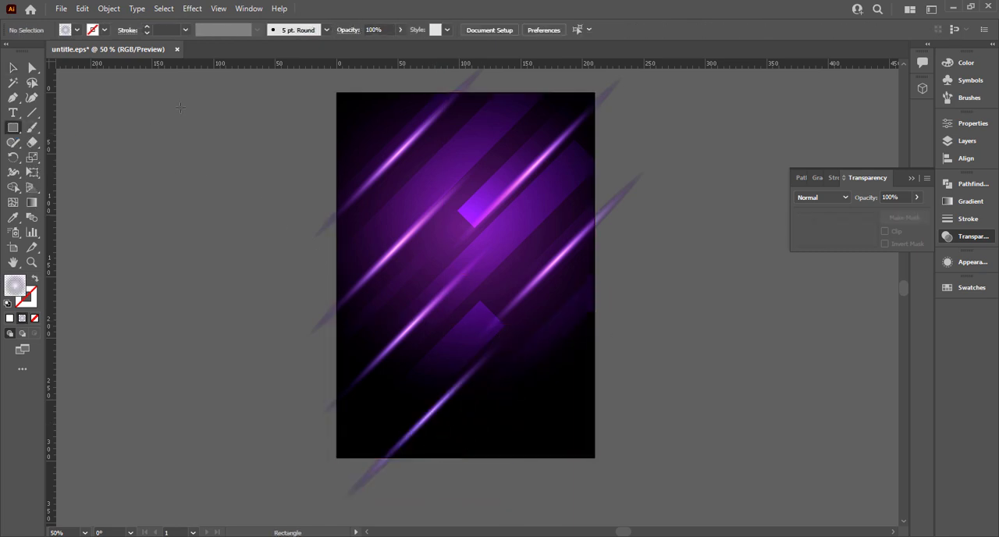
drag(336, 92, 590, 457)
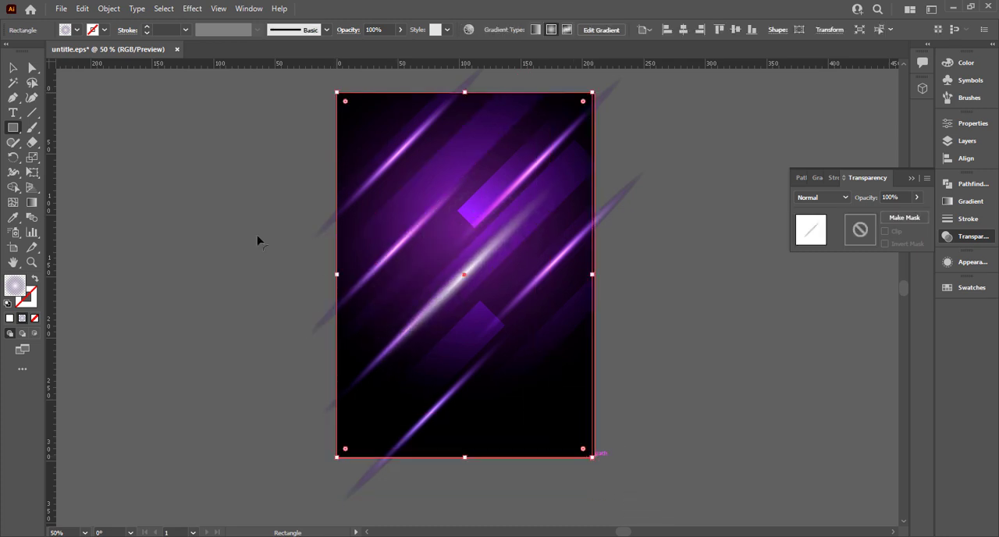
click(12, 68)
key(ctrl+a)
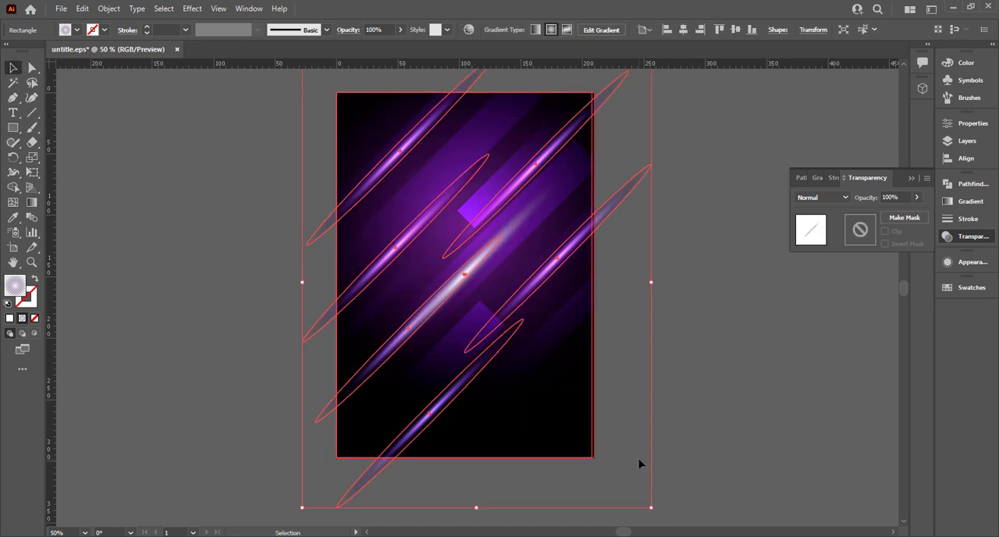
click(647, 407)
click(589, 281)
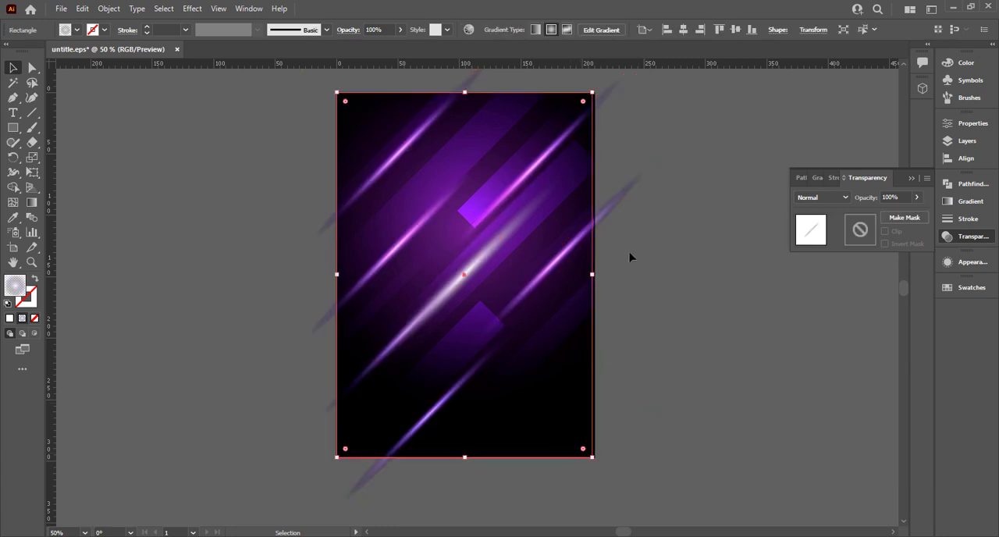
drag(592, 275, 598, 275)
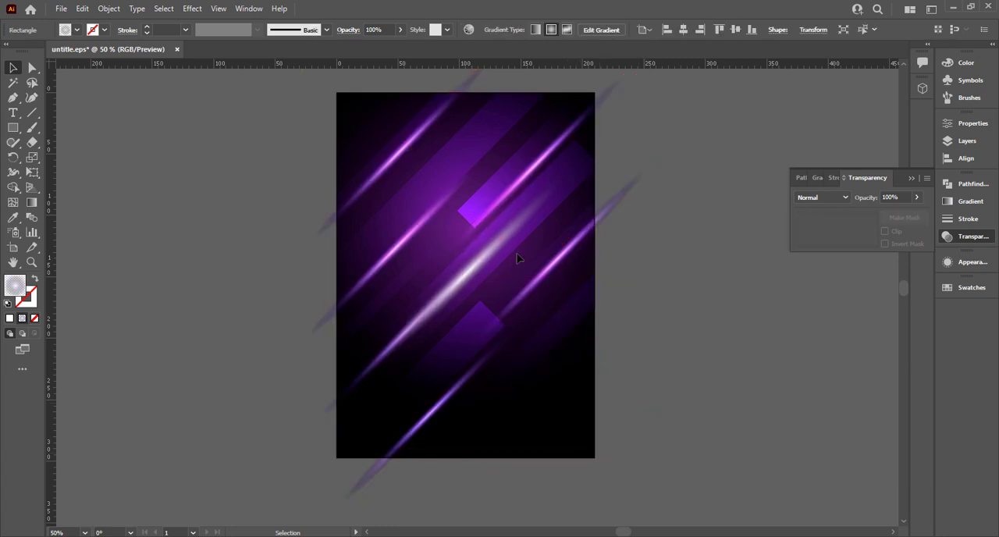
Clip the light streaks to the artboard-sized rectangle with a clipping mask and collapse the transparency options
click(278, 132)
key(ctrl+a)
right_click(444, 258)
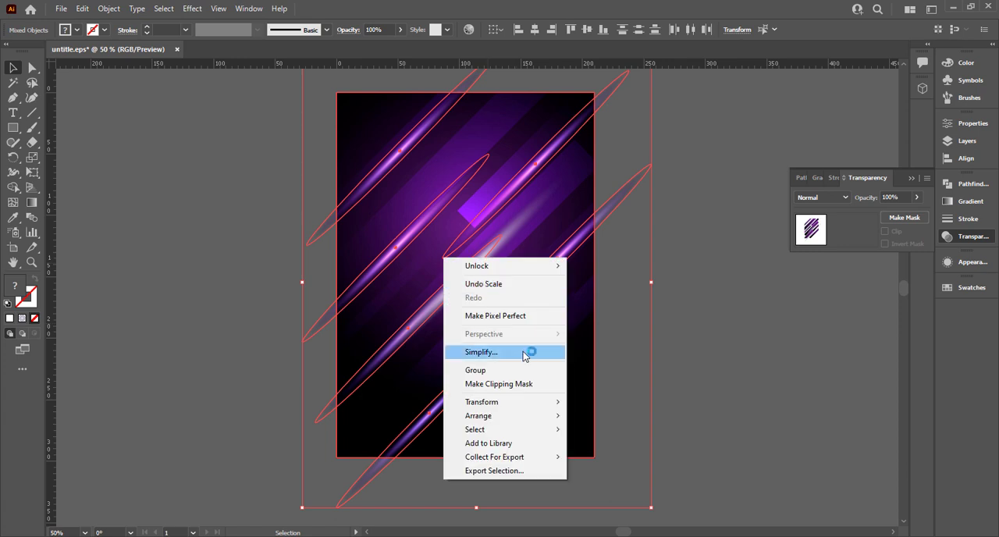
click(516, 383)
key(ctrl+0)
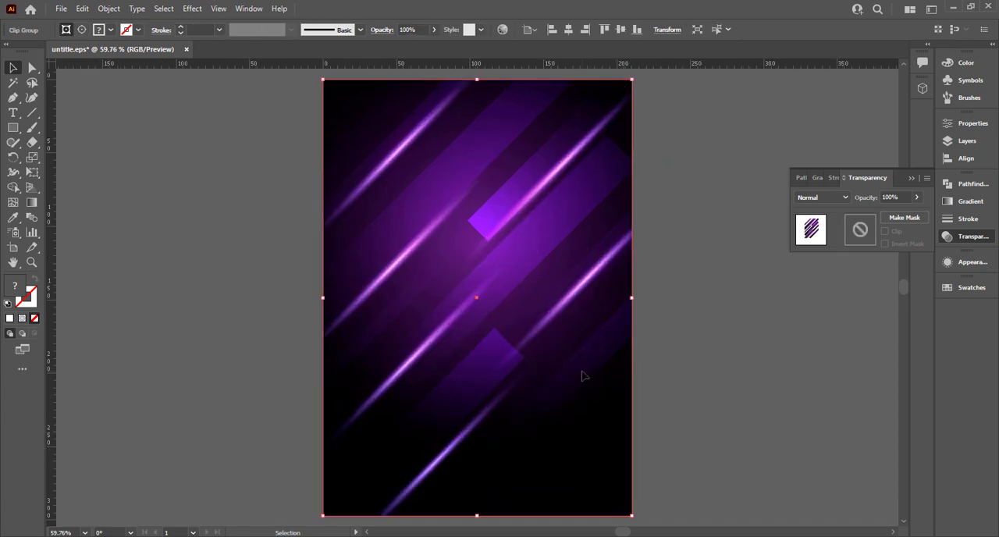
click(910, 179)
click(741, 267)
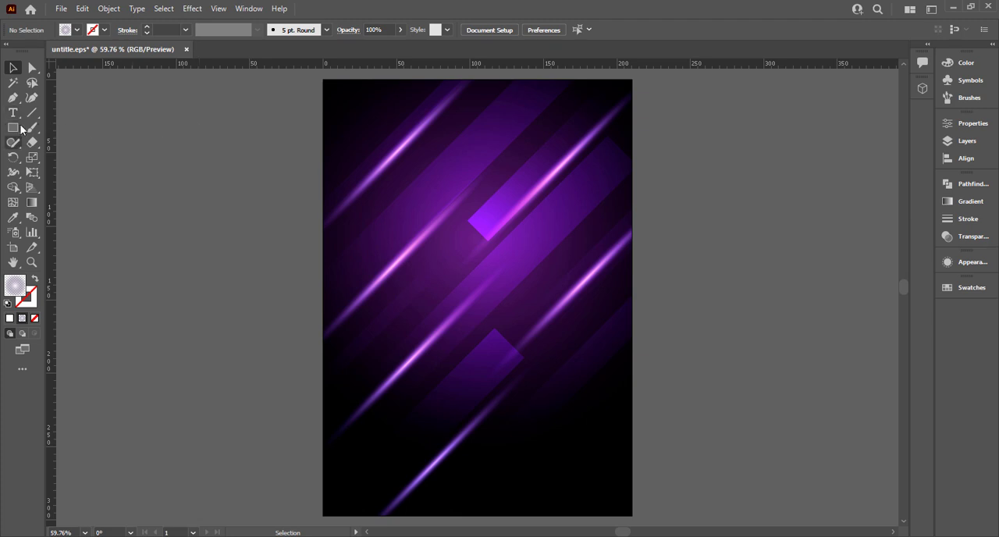
Draw a small cluster of irregular shard shapes with the Pen tool on the canvas beside the artboard's left edge
click(12, 97)
scroll(169, 168, up, 3)
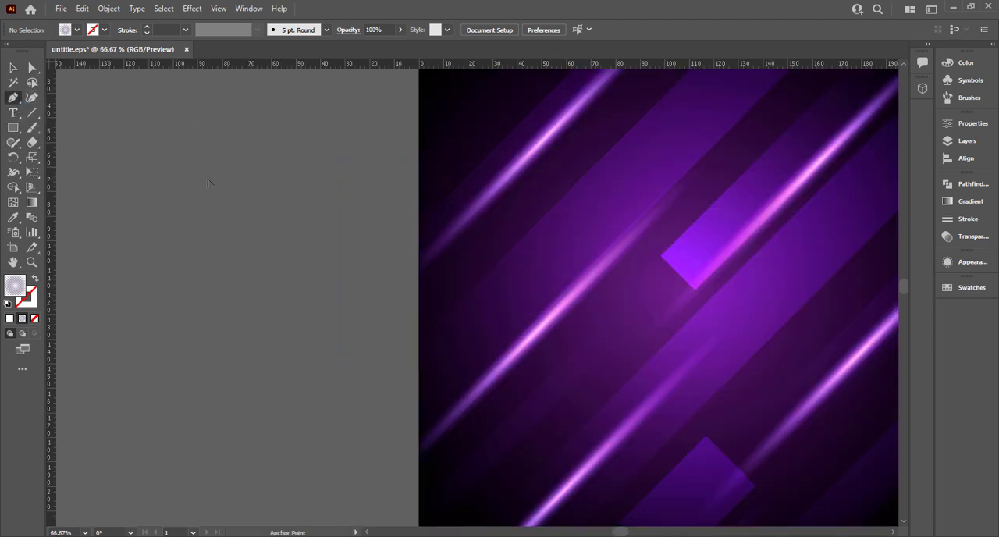
mouse_move(249, 198)
mouse_down()
mouse_move(271, 170)
mouse_move(318, 216)
mouse_move(315, 234)
mouse_move(300, 247)
mouse_move(289, 222)
mouse_move(271, 238)
mouse_move(229, 214)
mouse_move(247, 195)
mouse_up()
click(14, 67)
scroll(156, 185, down, 3)
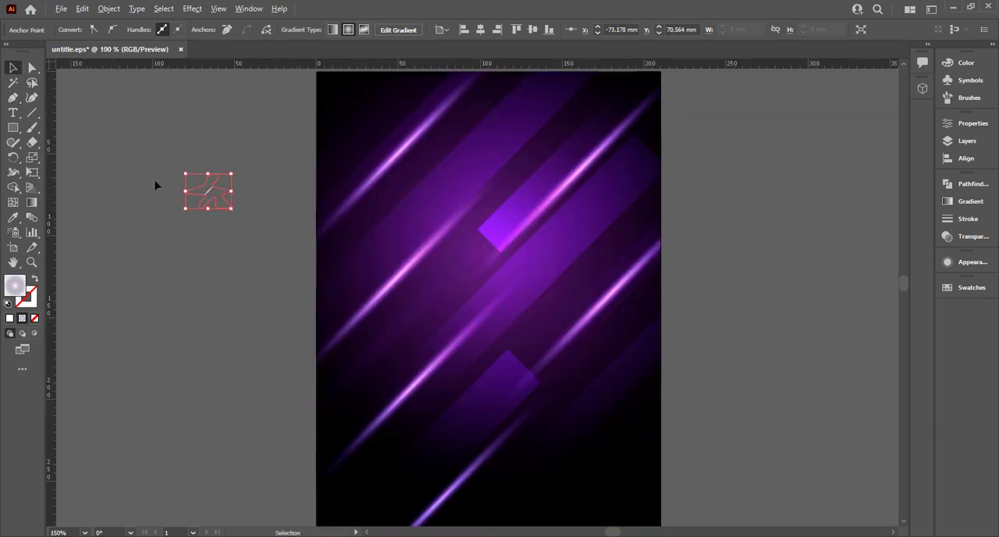
Apply the grey swatch's semi-transparent white fill to the shard shapes with the Eyedropper and deselect them
scroll(414, 289, left, 5)
scroll(360, 244, up, 7)
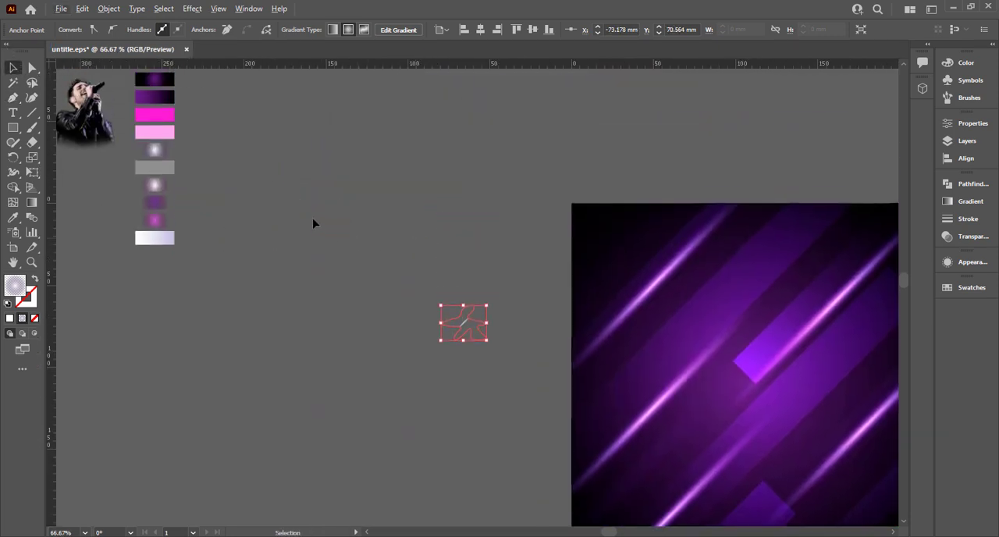
key(i)
click(170, 167)
click(13, 68)
click(16, 70)
click(429, 305)
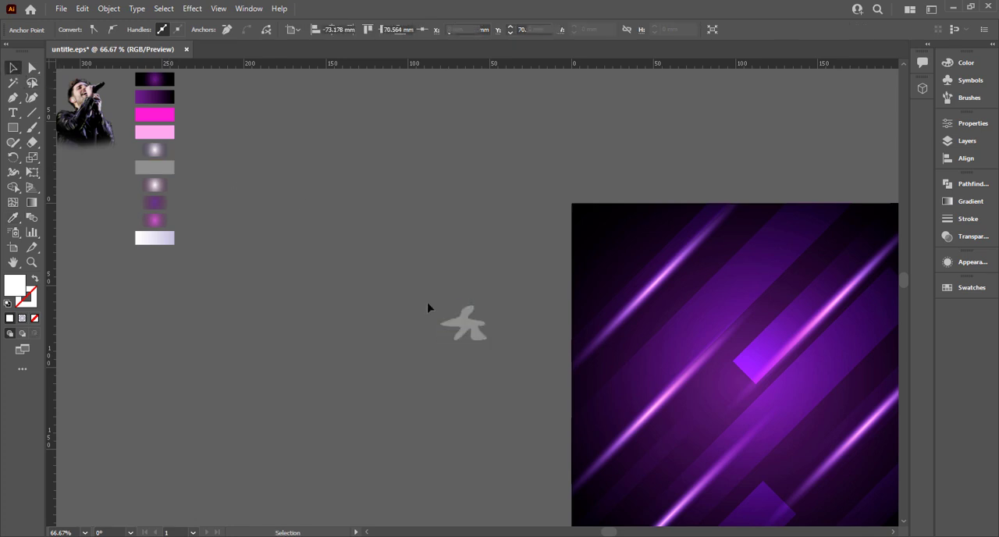
Scale the shard shape down to about 14 mm wide and leave it selected
click(464, 318)
drag(487, 340, 474, 331)
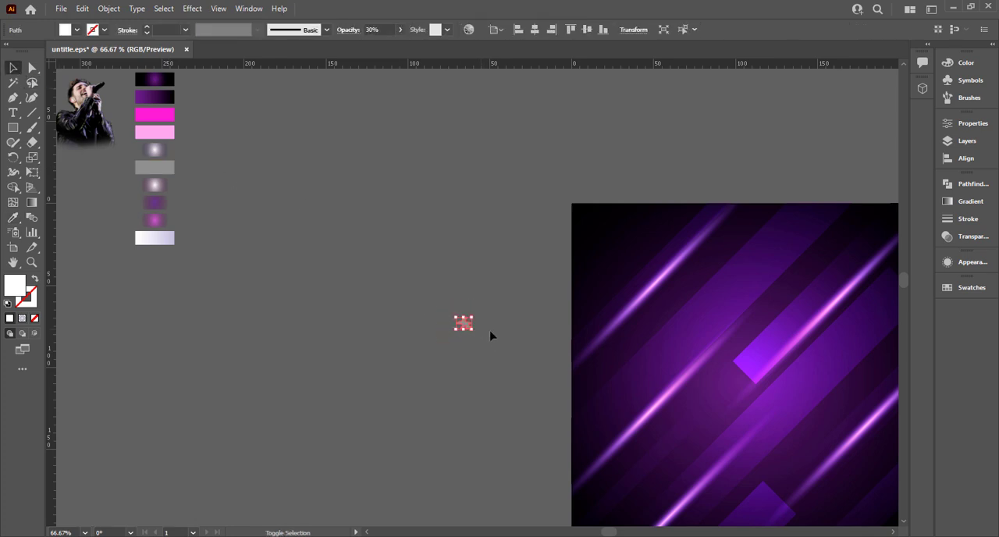
scroll(490, 335, up, 3)
drag(403, 324, 378, 315)
click(416, 303)
click(352, 296)
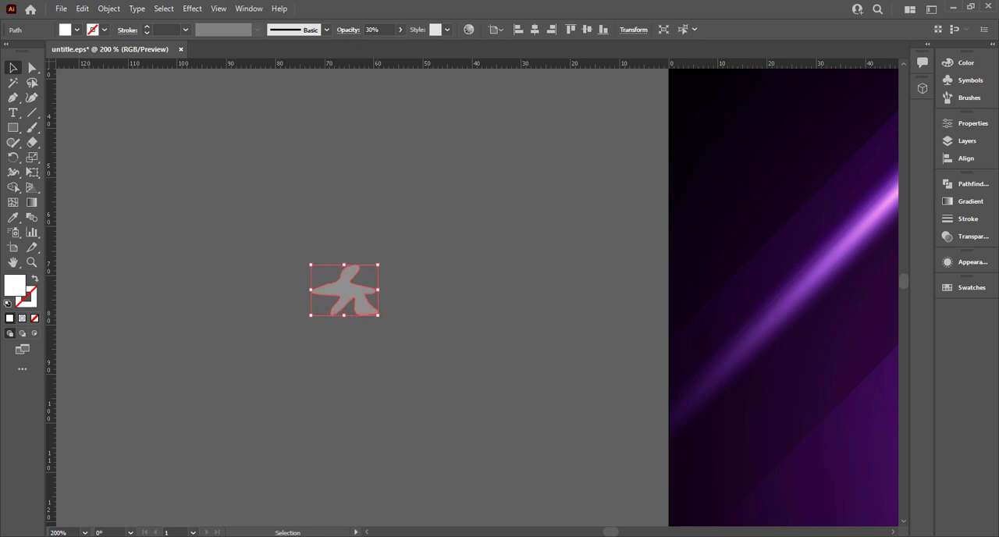
Start a new scatter brush from the selected shard shape
click(947, 99)
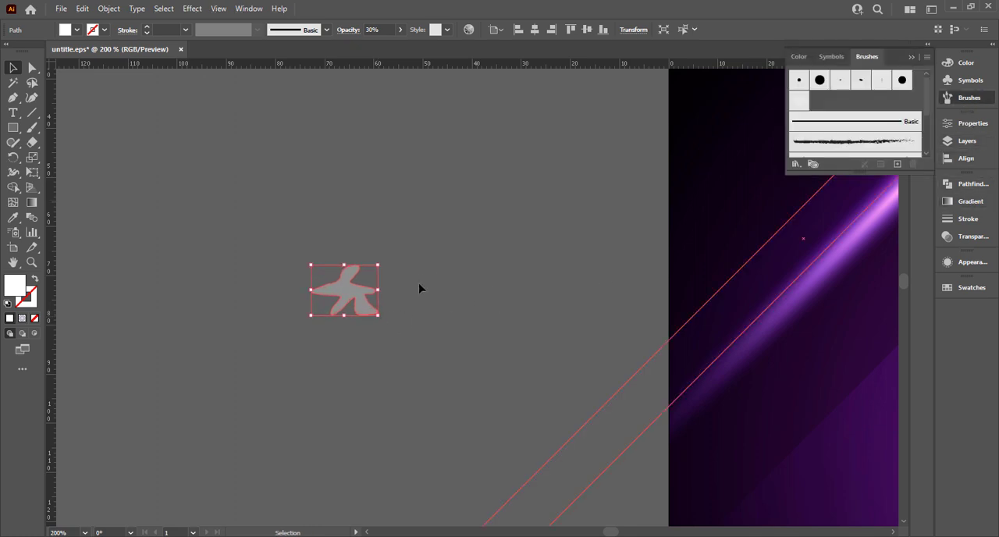
drag(347, 301, 854, 101)
click(469, 364)
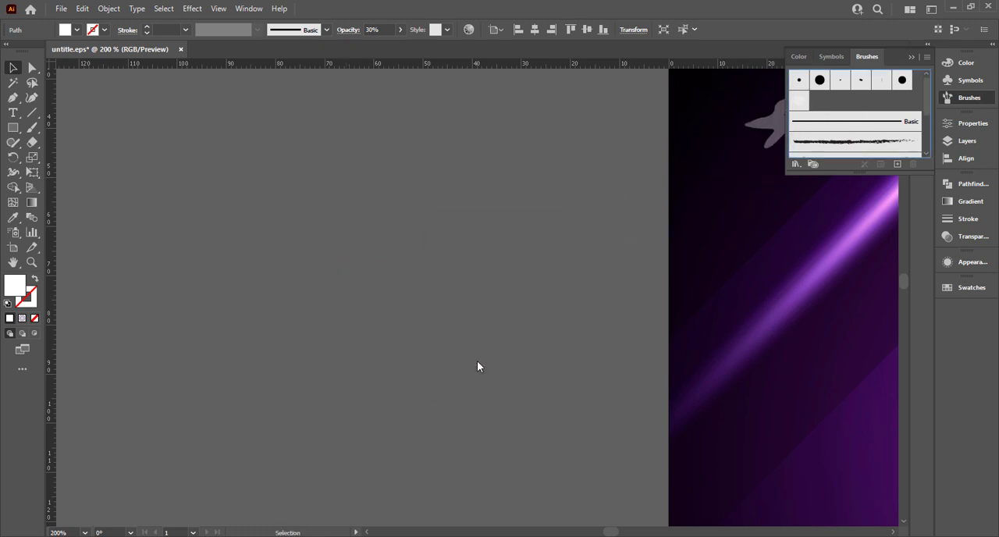
Set the scatter brush's size to 68%, its spacing to 20% and its scatter to 66%
click(601, 181)
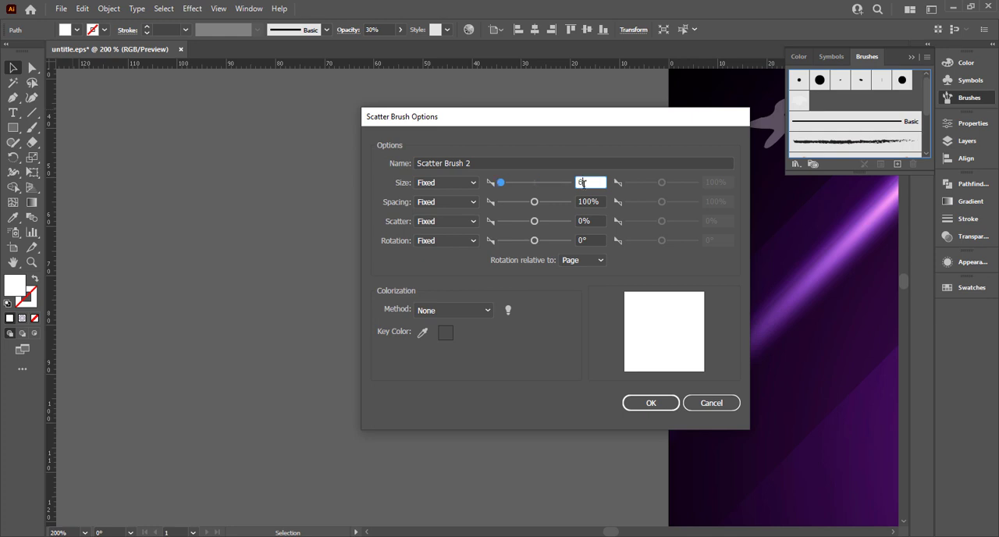
text(68)
click(601, 202)
text(20)
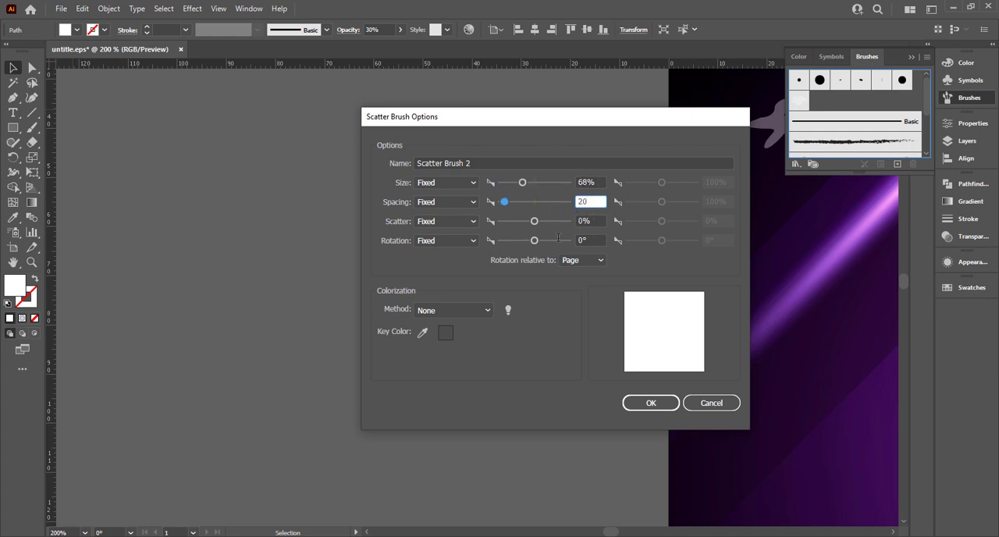
key(Tab)
text(66)
key(Tab)
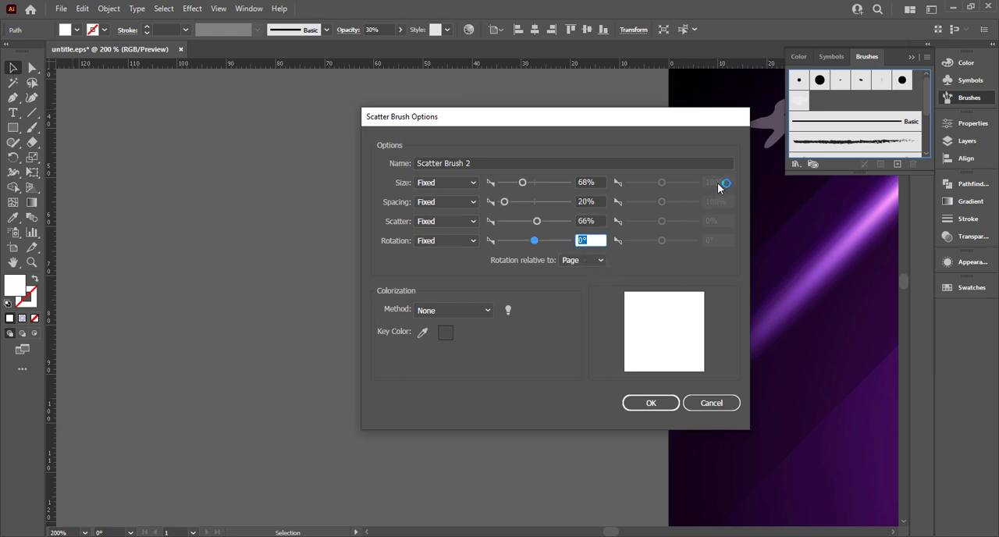
Set the brush's colorization method to Tints and Shades and leave its rotation relative to Page
click(450, 309)
click(466, 351)
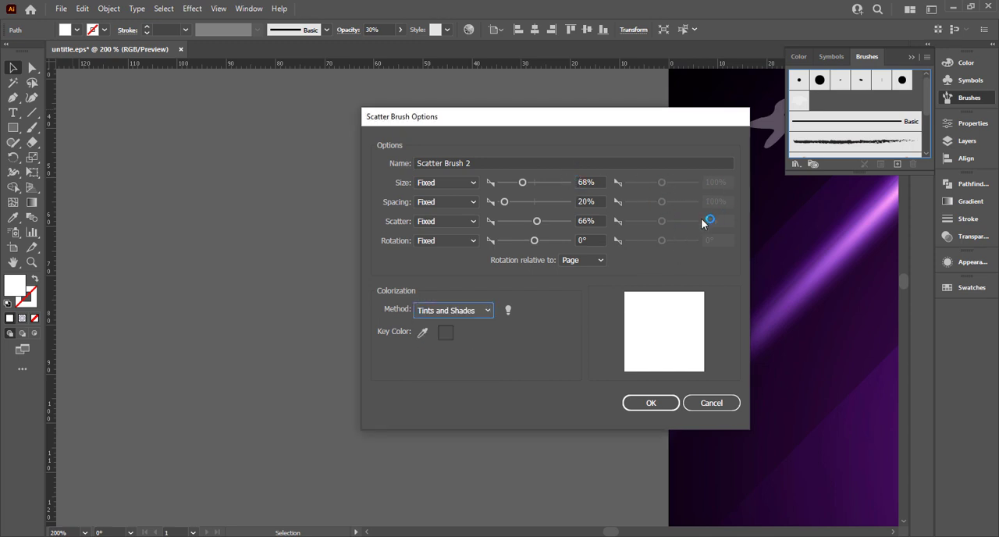
click(591, 262)
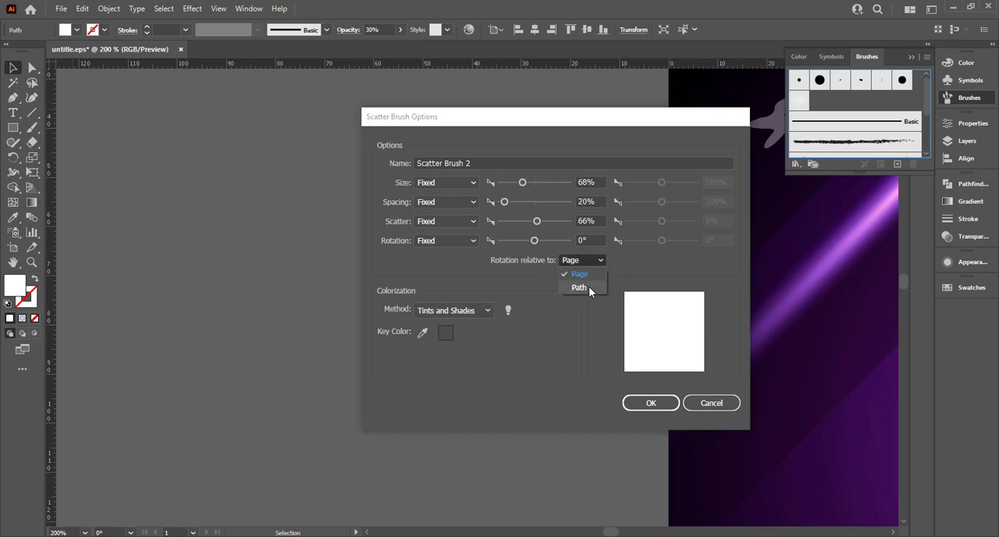
click(589, 286)
click(582, 260)
click(586, 274)
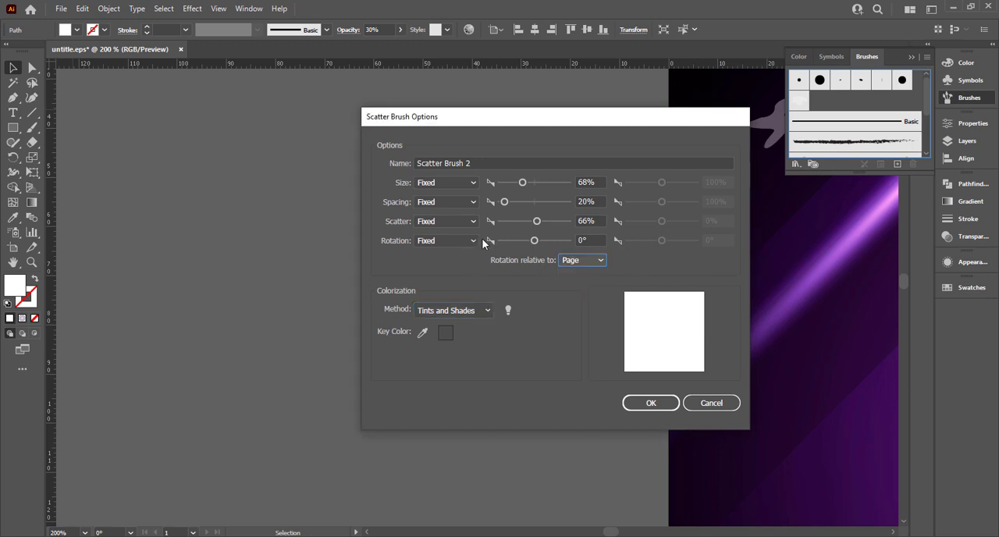
Make the brush size Random with an upper limit of 230%
click(457, 184)
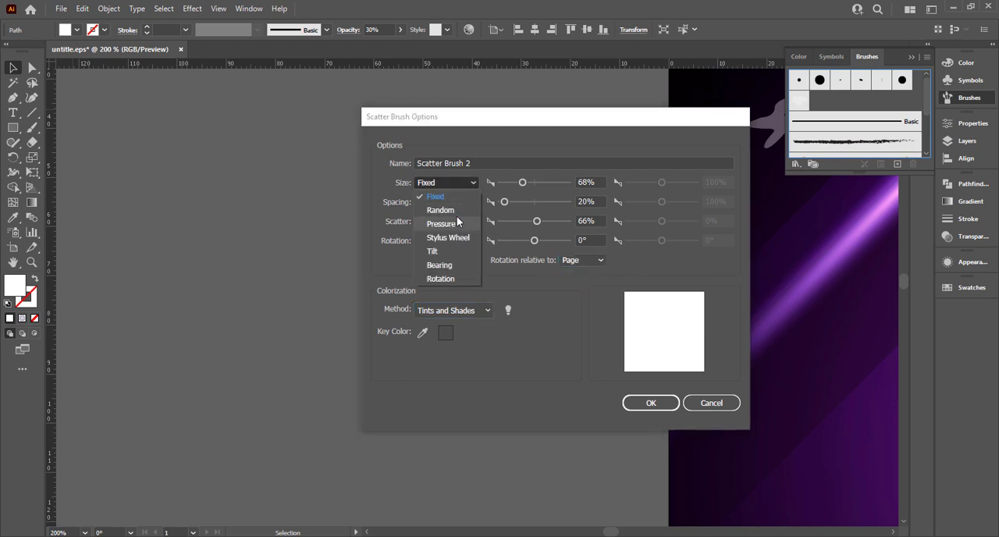
click(457, 210)
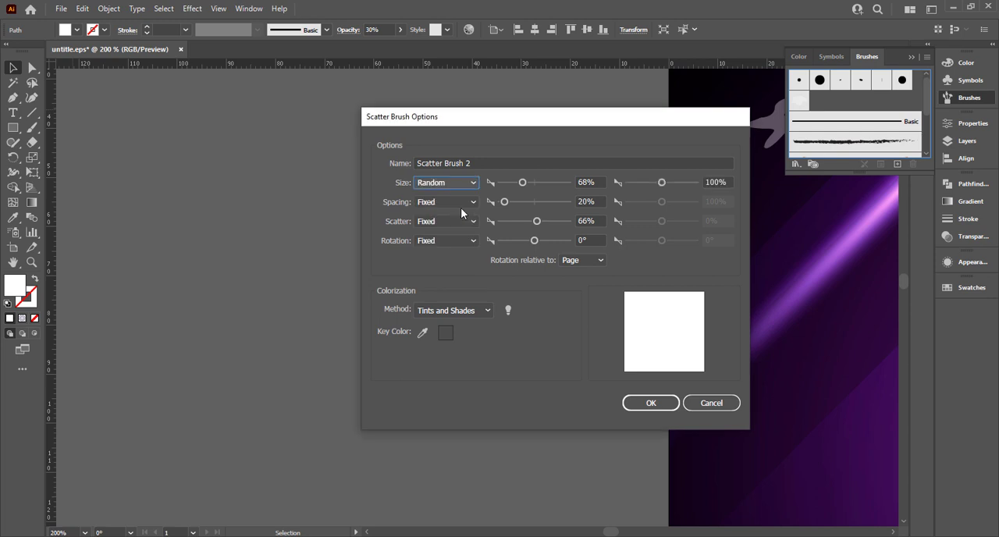
double_click(715, 182)
text(23)
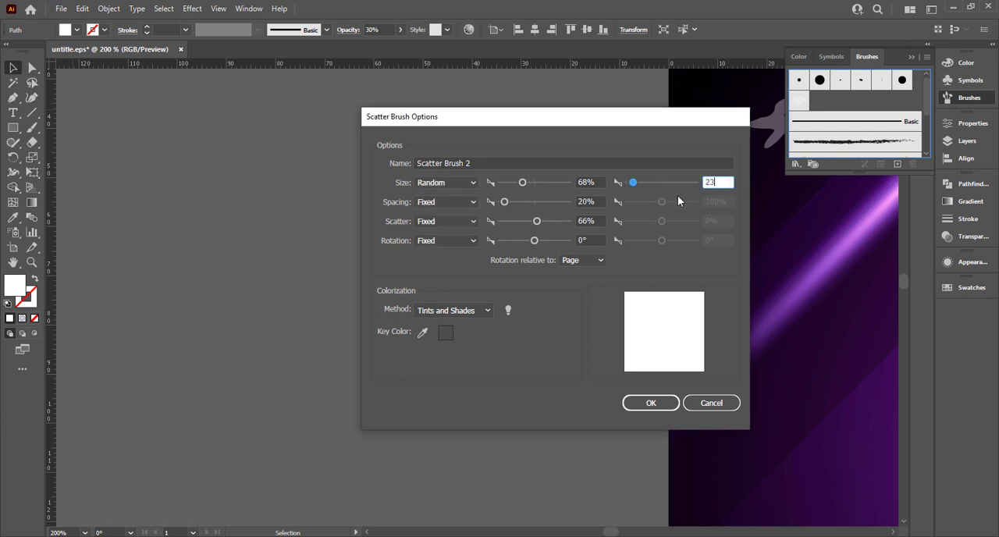
text(0)
Make the brush scatter Random with a second value of -41% and create the brush
click(463, 221)
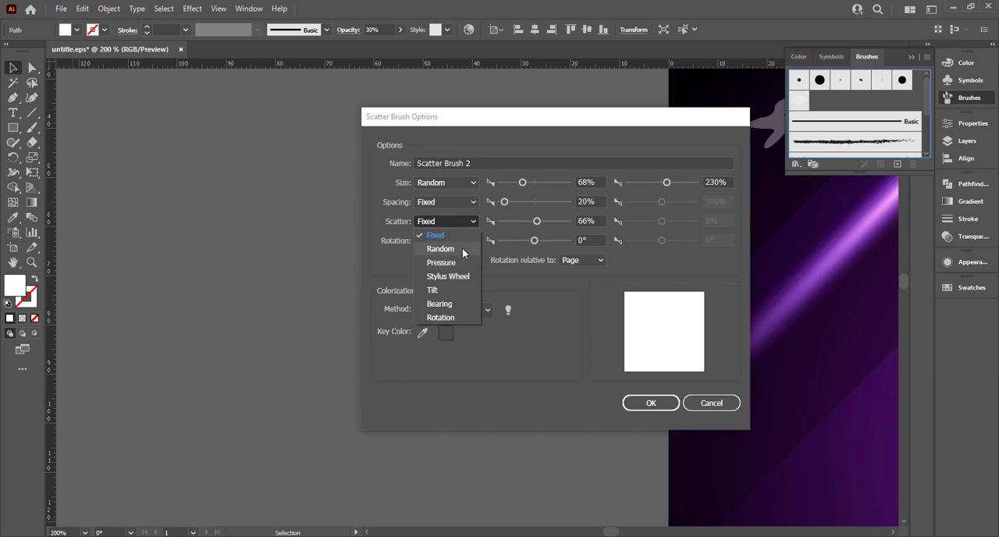
click(440, 248)
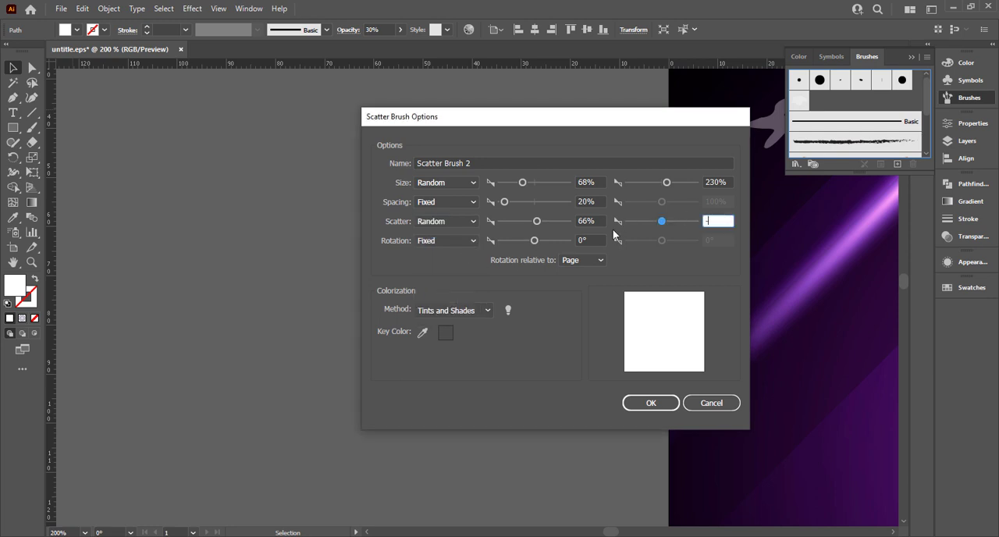
text(-41)
click(659, 396)
Draw a circle about 125 mm in diameter over the artboard's upper middle and swap its fill to a white outline
scroll(508, 326, right, 2)
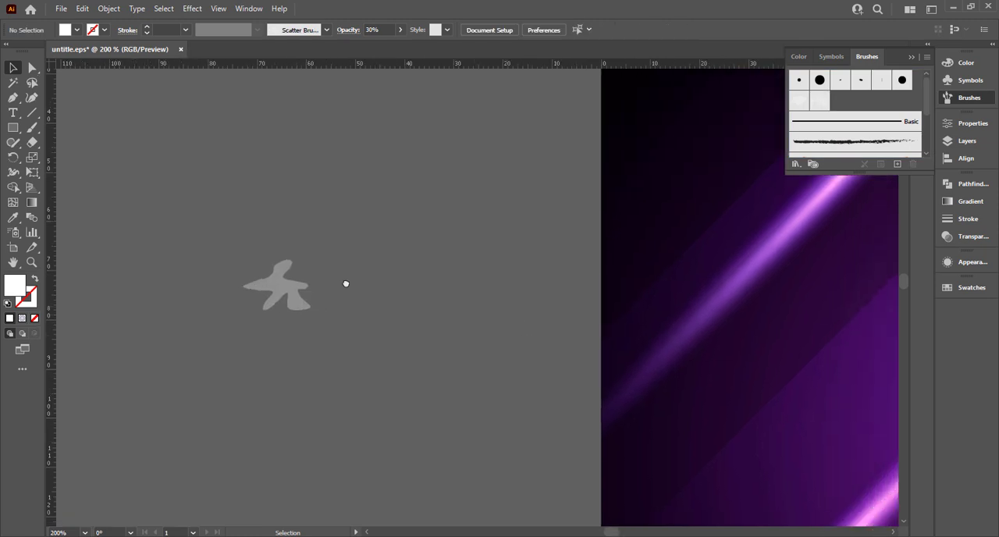
scroll(345, 283, right, 5)
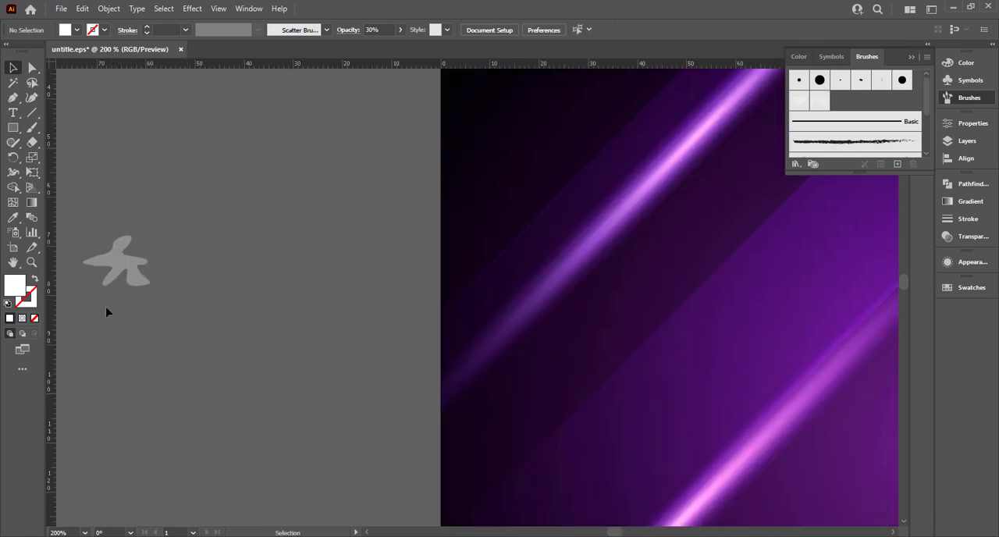
click(912, 58)
scroll(408, 264, down, 3)
drag(348, 289, 191, 176)
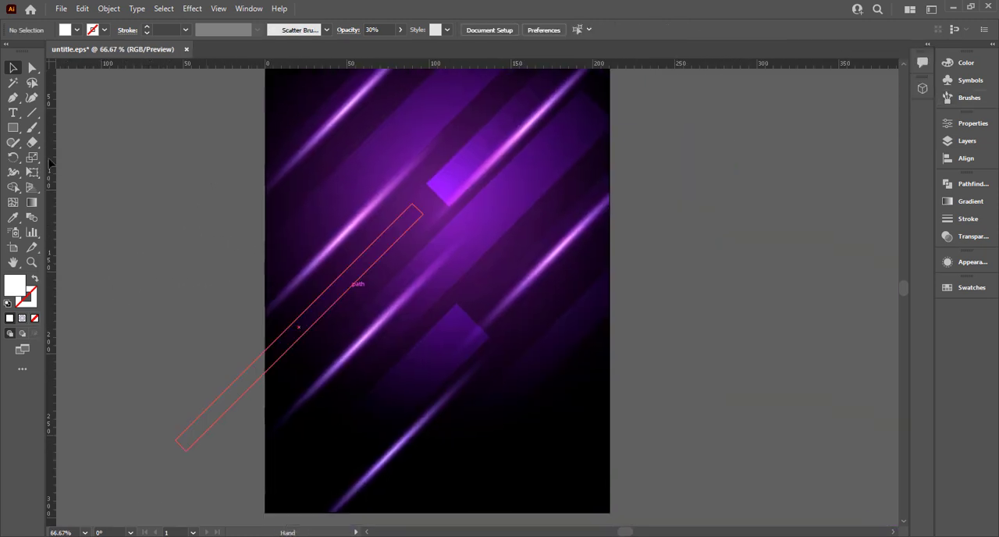
drag(12, 127, 78, 158)
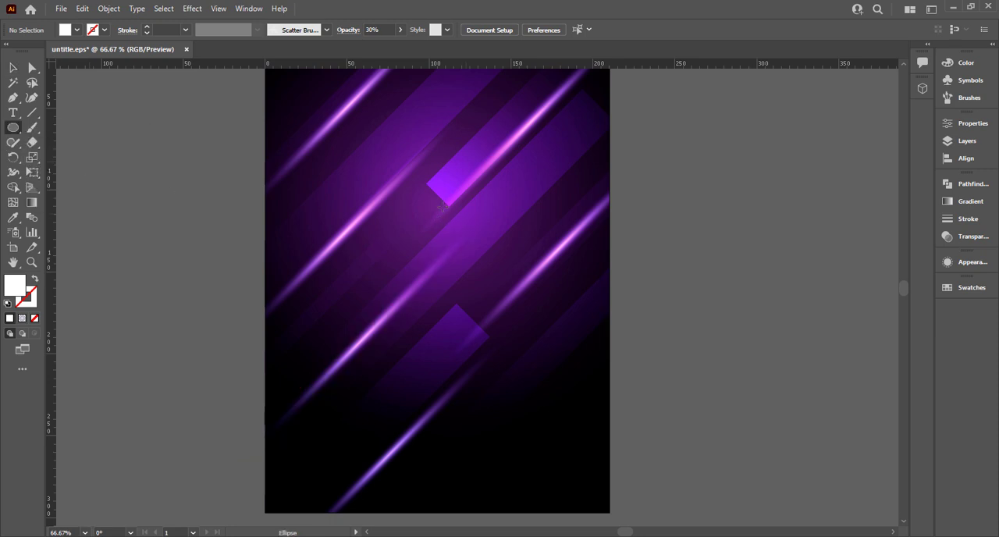
drag(447, 196, 550, 295)
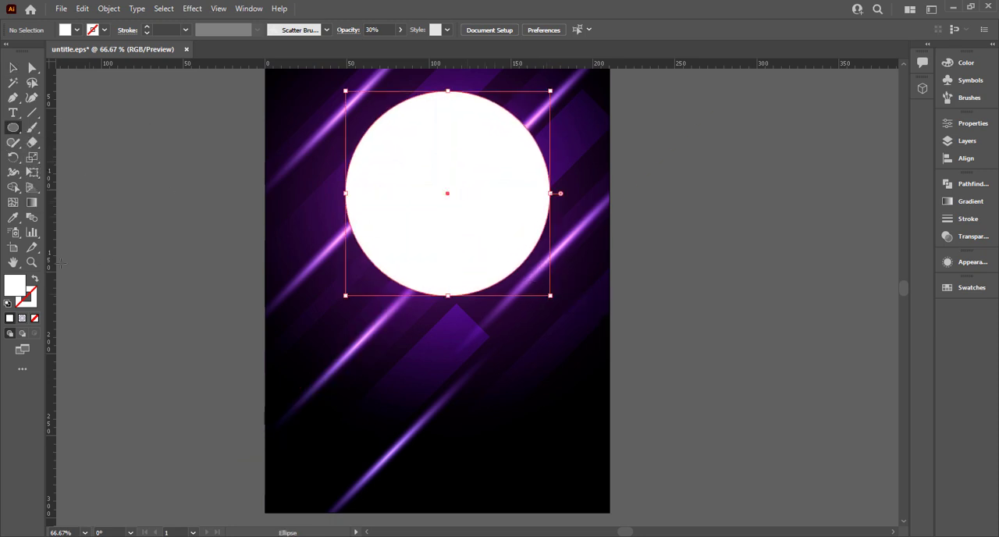
scroll(195, 282, up, 1)
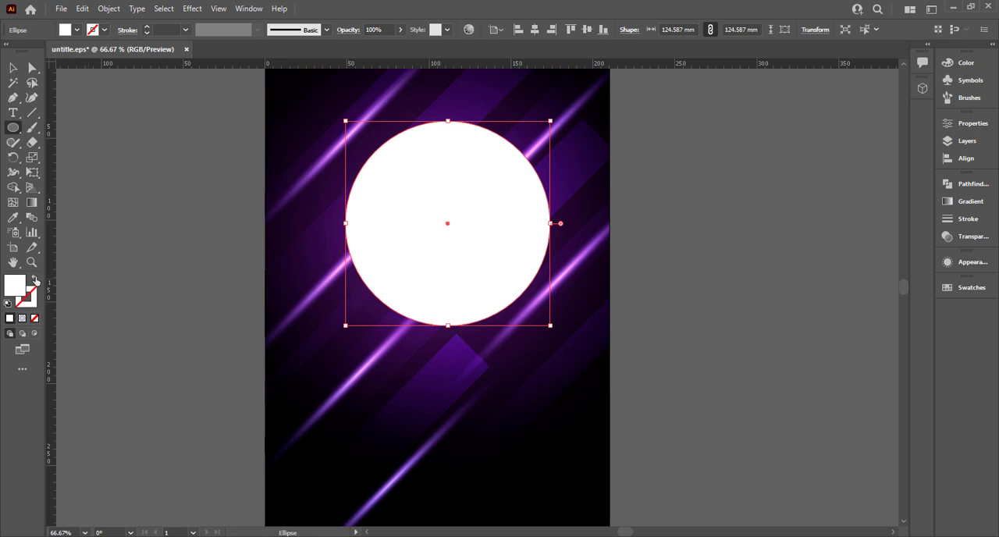
click(35, 279)
scroll(432, 313, up, 2)
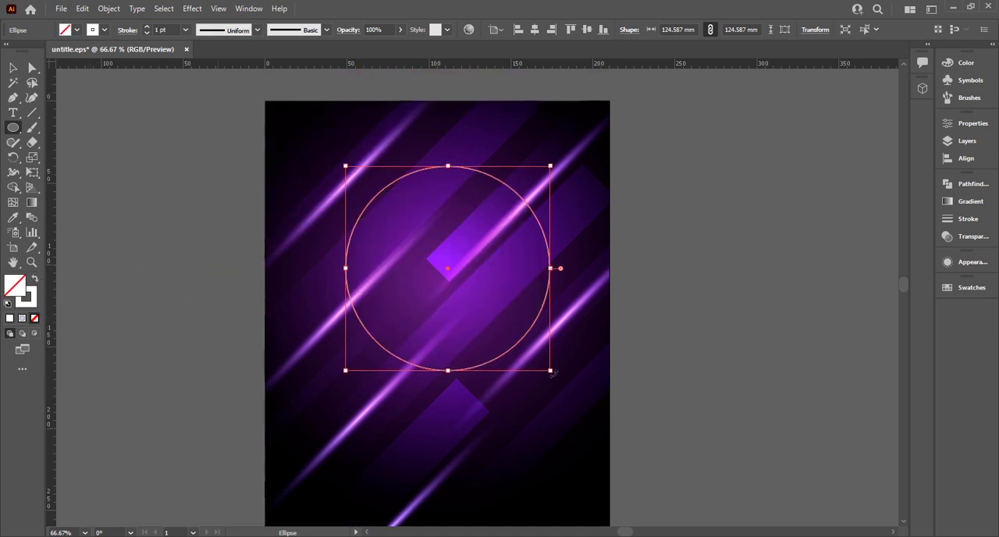
Resize the outlined circle about its centre to about 145 mm in diameter
mouse_move(553, 374)
mouse_down()
mouse_move(528, 348)
mouse_move(562, 368)
mouse_move(566, 419)
mouse_up()
key(ctrl+z)
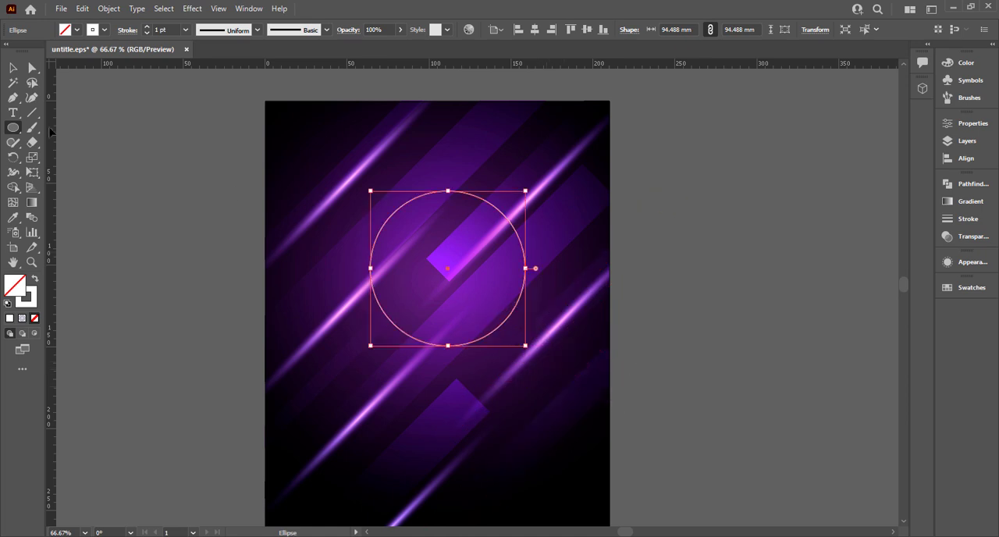
click(12, 68)
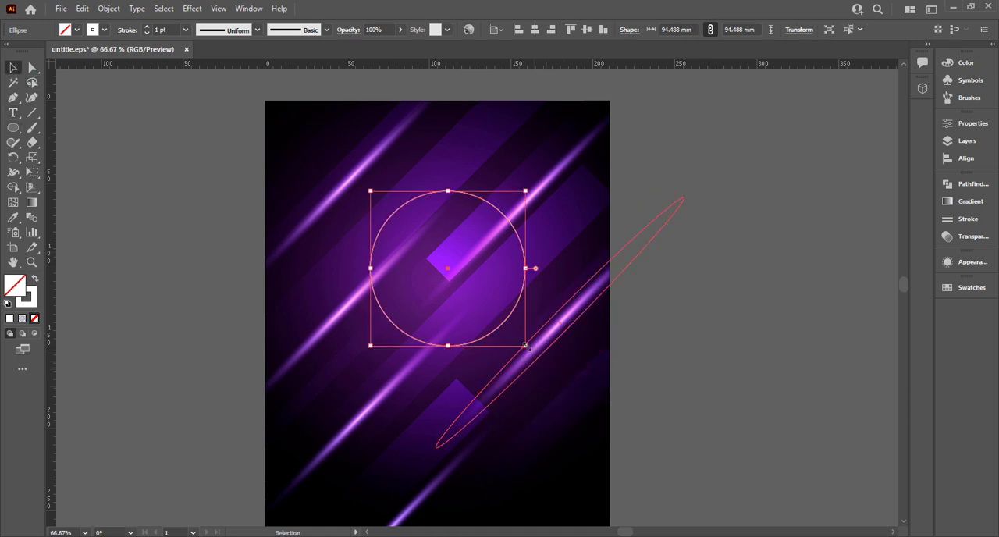
drag(525, 345, 567, 386)
Pull the circle's four anchor points slightly inward to form an irregular rounded outline and deselect it
click(32, 68)
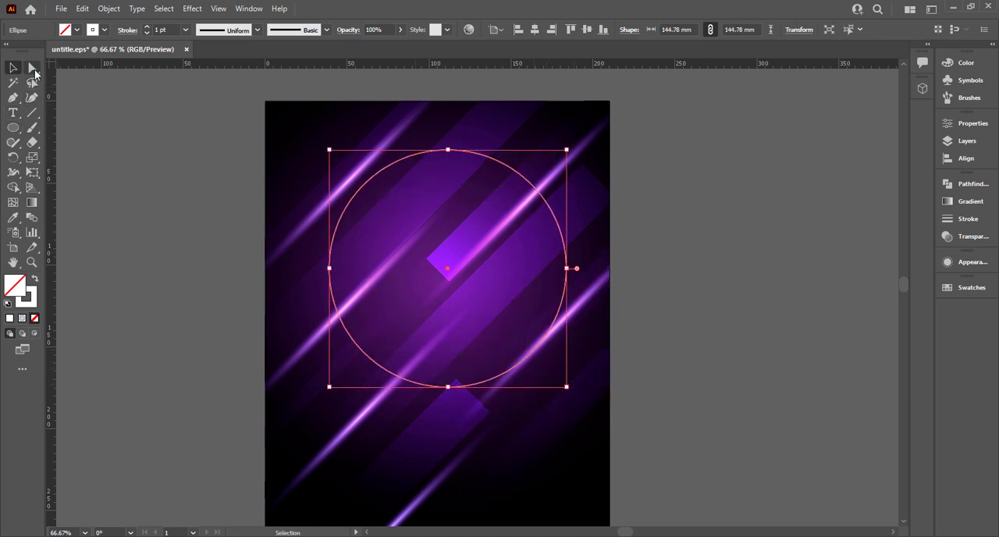
click(449, 151)
drag(450, 152, 450, 165)
mouse_move(330, 271)
mouse_down()
mouse_move(363, 312)
mouse_move(341, 273)
mouse_up()
drag(567, 270, 554, 272)
drag(449, 388, 455, 383)
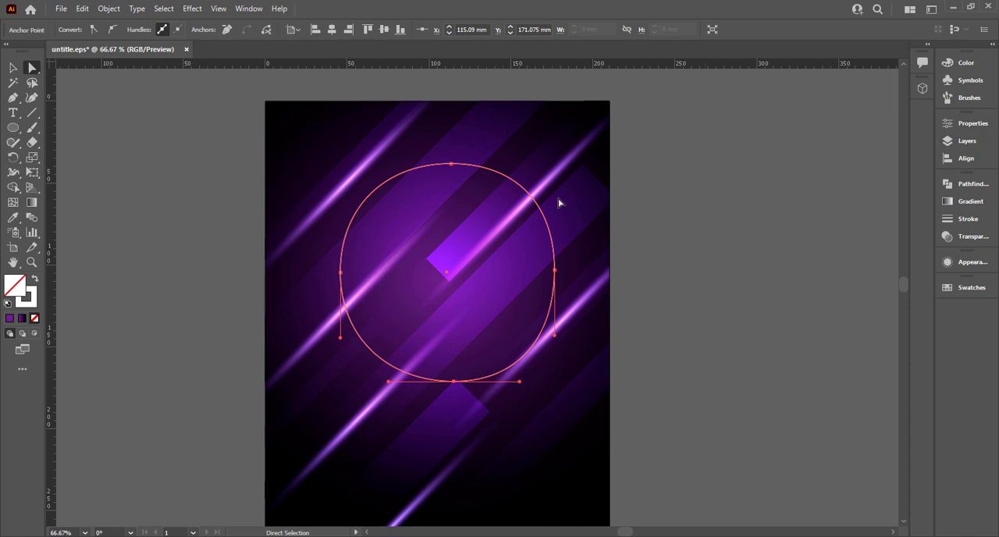
click(102, 92)
Select the rounded outline and apply the first of the two pale scatter brushes to its stroke
click(17, 70)
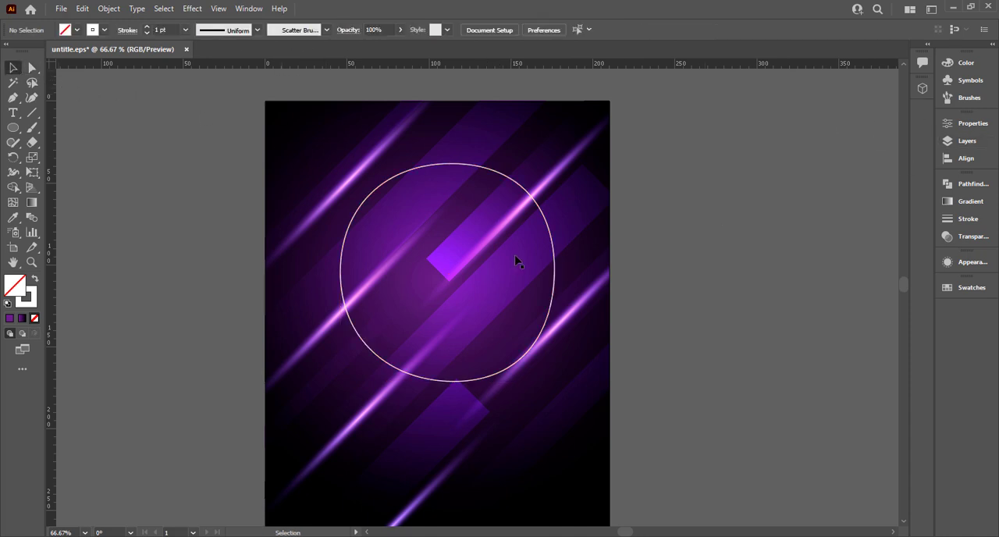
click(381, 142)
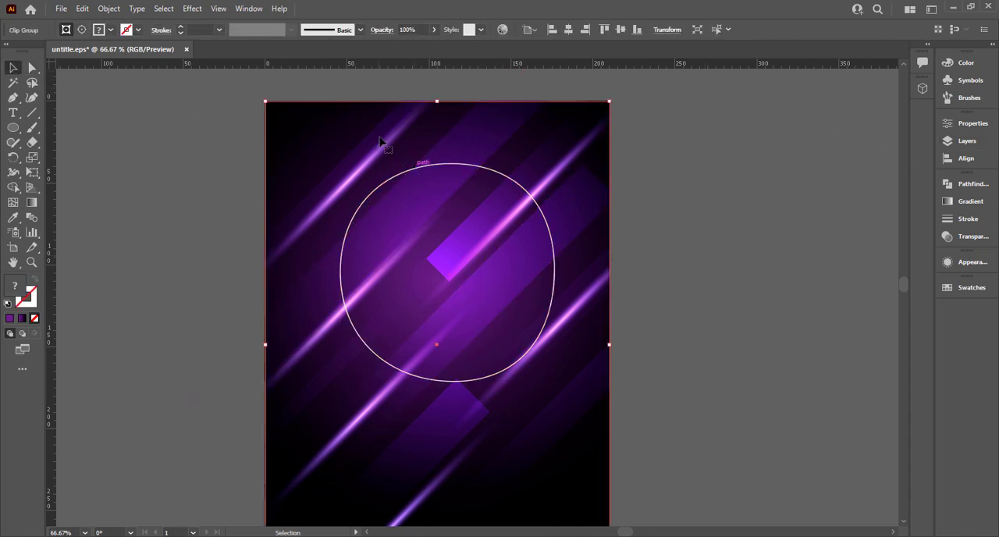
click(478, 163)
click(325, 30)
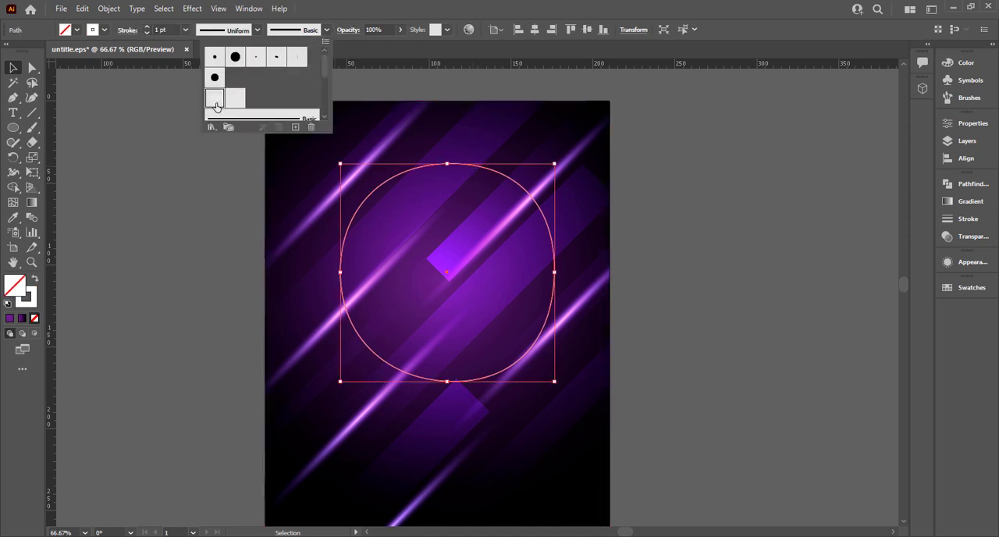
click(215, 98)
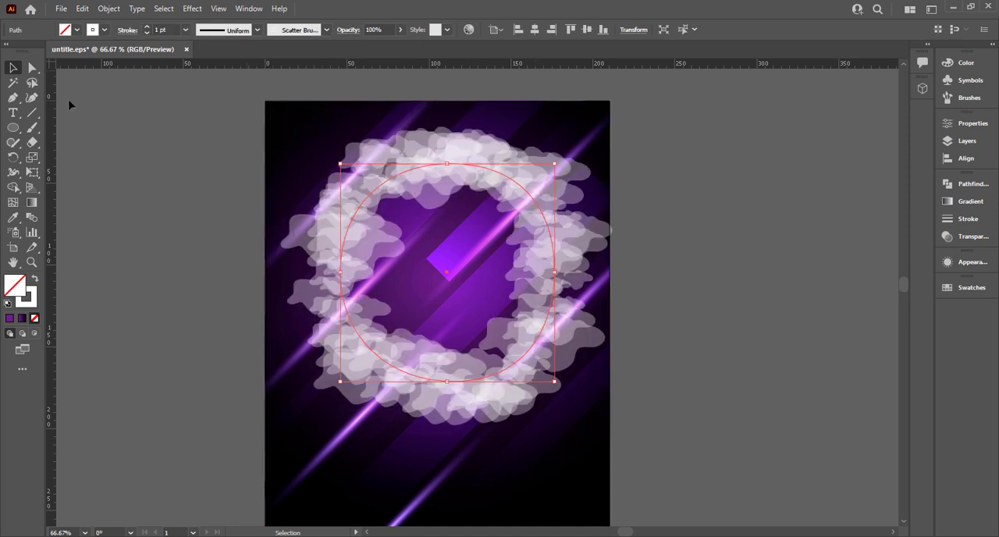
Reshape the smoke ring's path by lowering its upper anchor point and adjusting the curve handles into a more irregular outline
click(31, 68)
drag(450, 165, 427, 208)
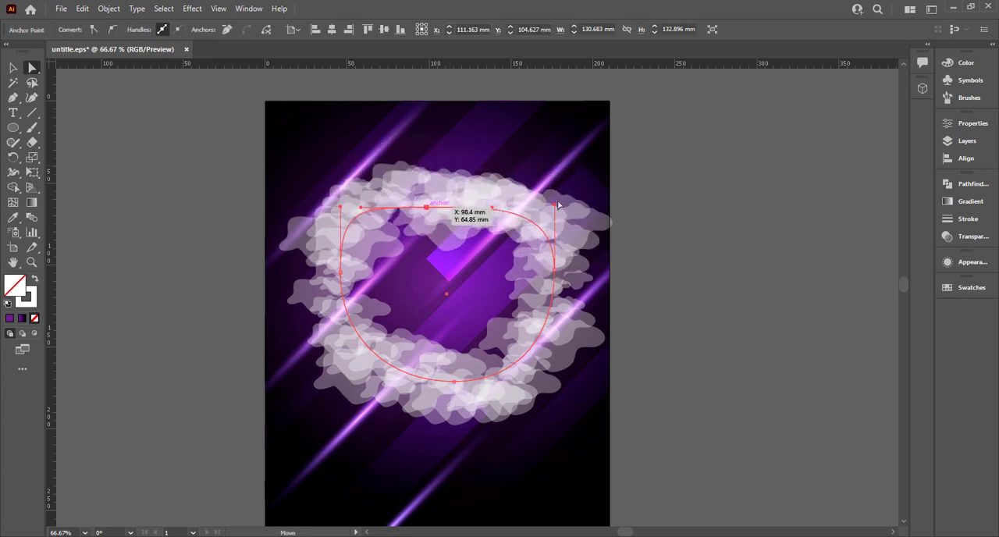
drag(555, 204, 538, 141)
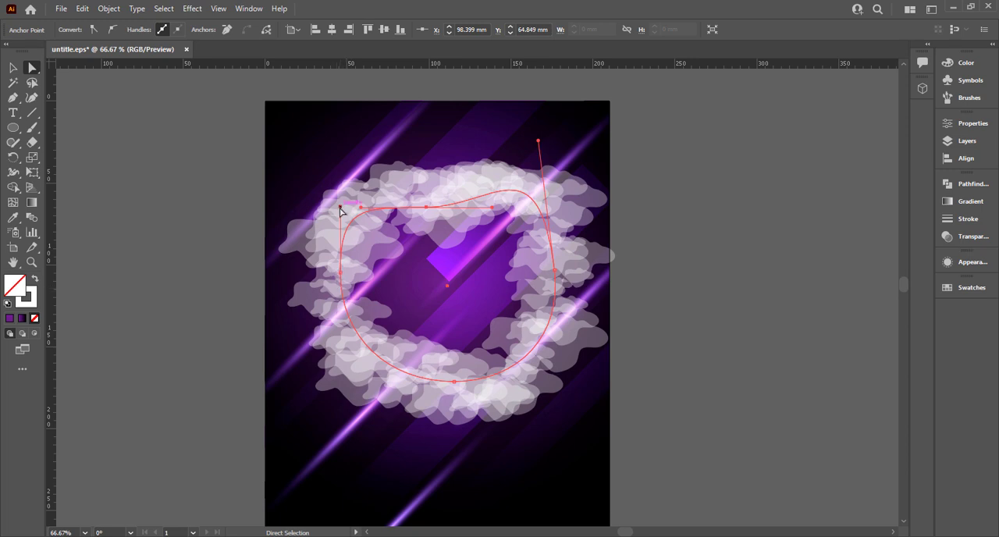
drag(340, 211, 380, 194)
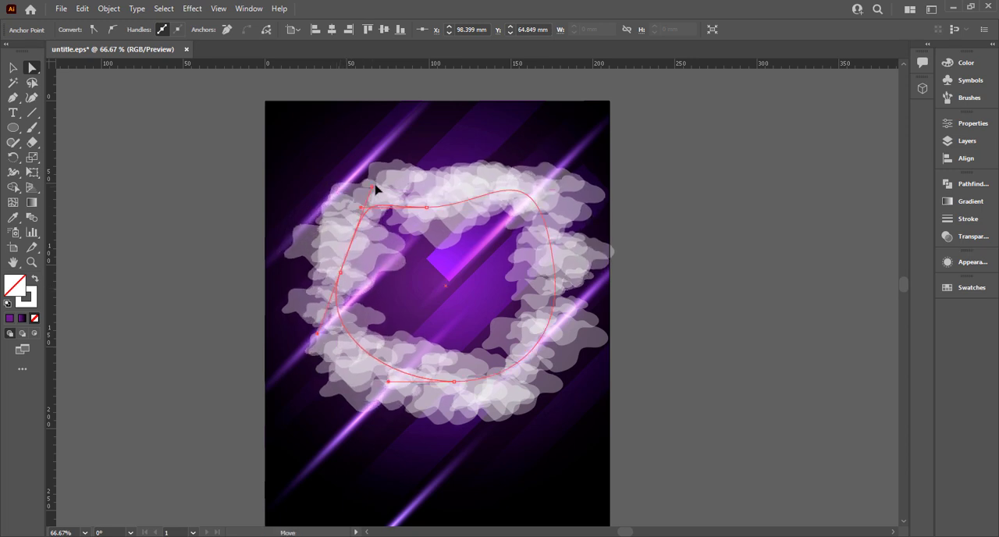
click(454, 381)
drag(392, 381, 393, 344)
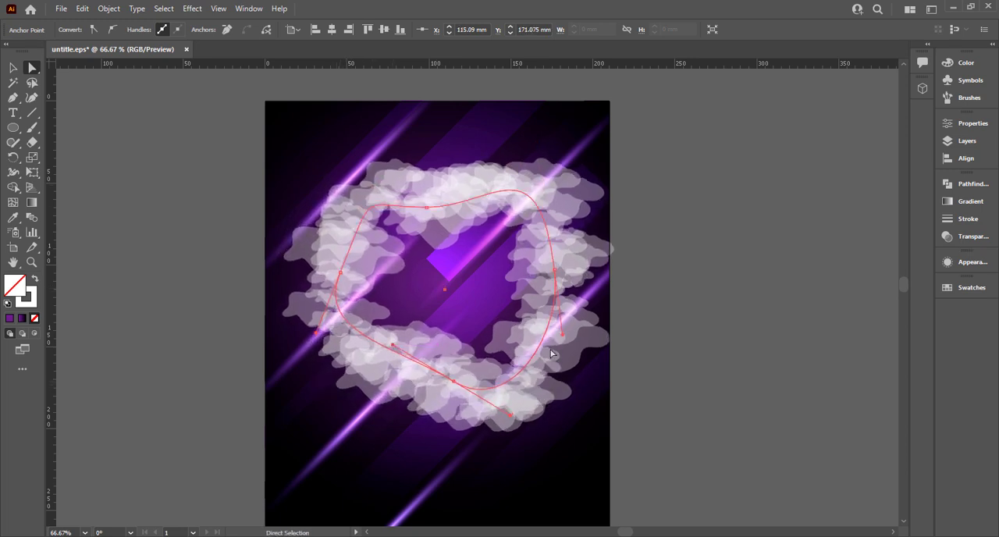
mouse_move(560, 334)
mouse_down()
mouse_move(532, 332)
mouse_move(556, 337)
mouse_move(530, 314)
mouse_move(540, 327)
mouse_up()
click(543, 266)
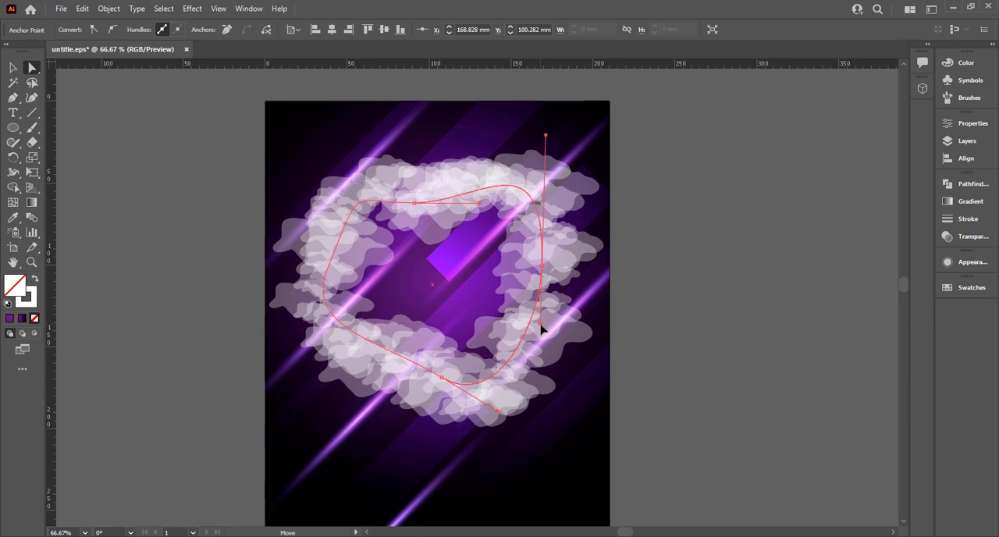
Set the smoke ring's blending mode to Overlay and move the ring slightly upward
click(13, 68)
click(966, 201)
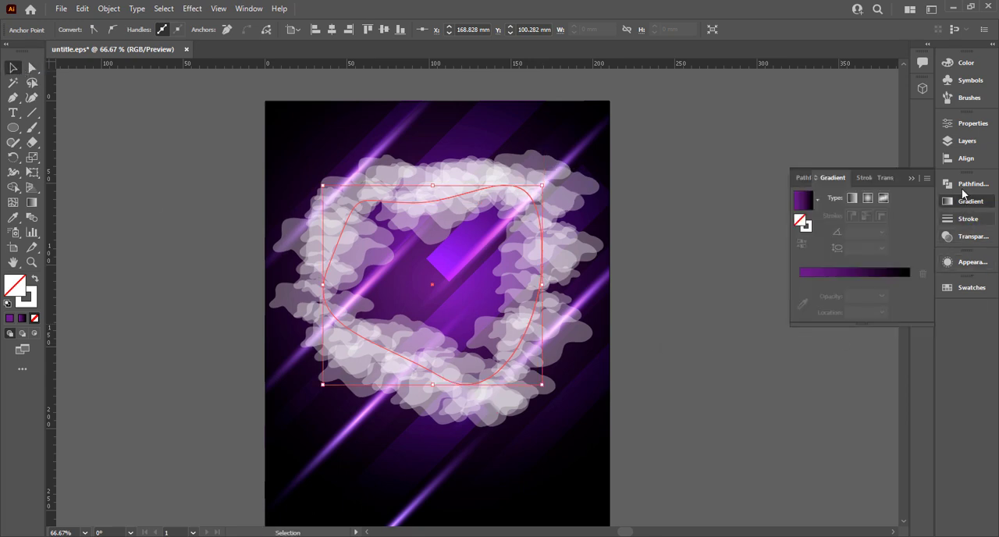
click(971, 236)
click(816, 200)
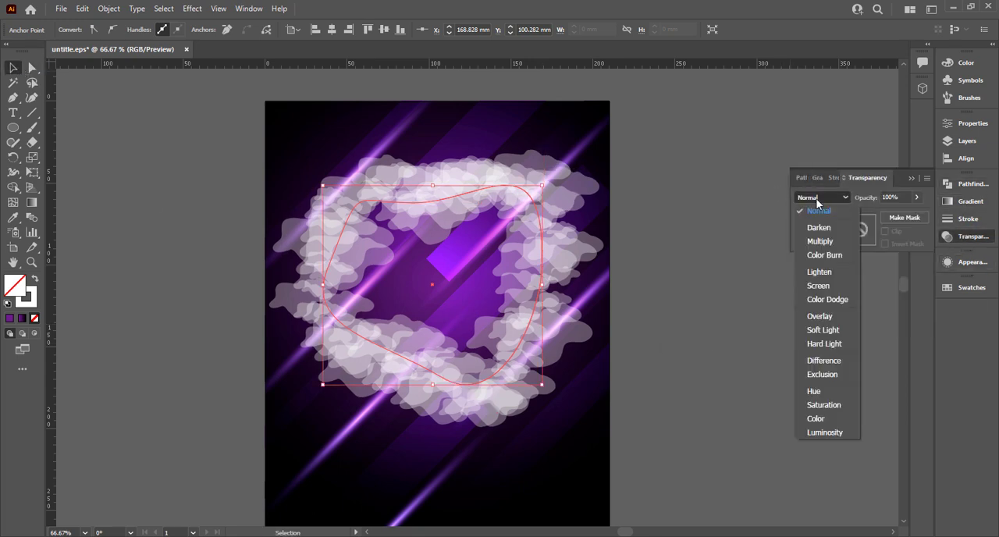
click(821, 316)
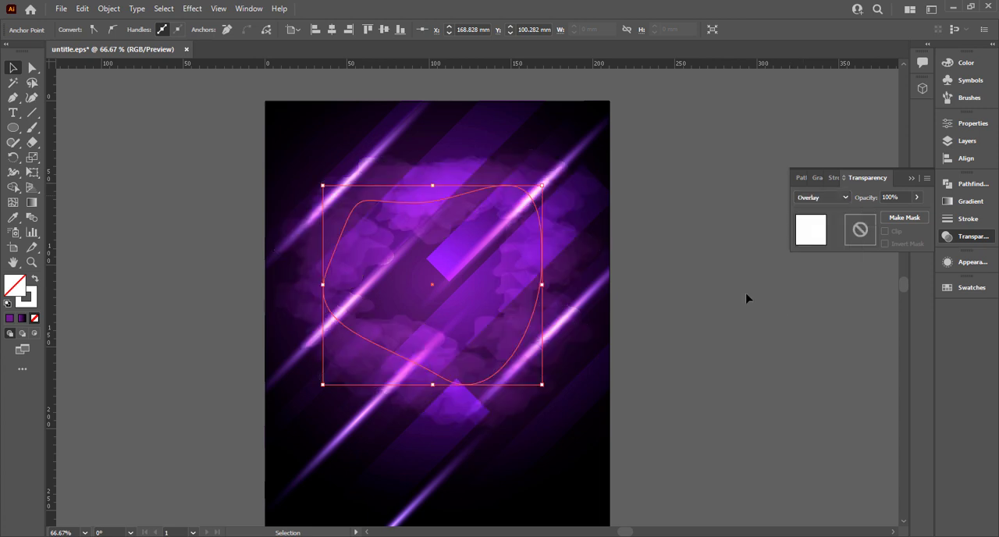
click(691, 277)
drag(533, 316, 535, 306)
key(ctrl+0)
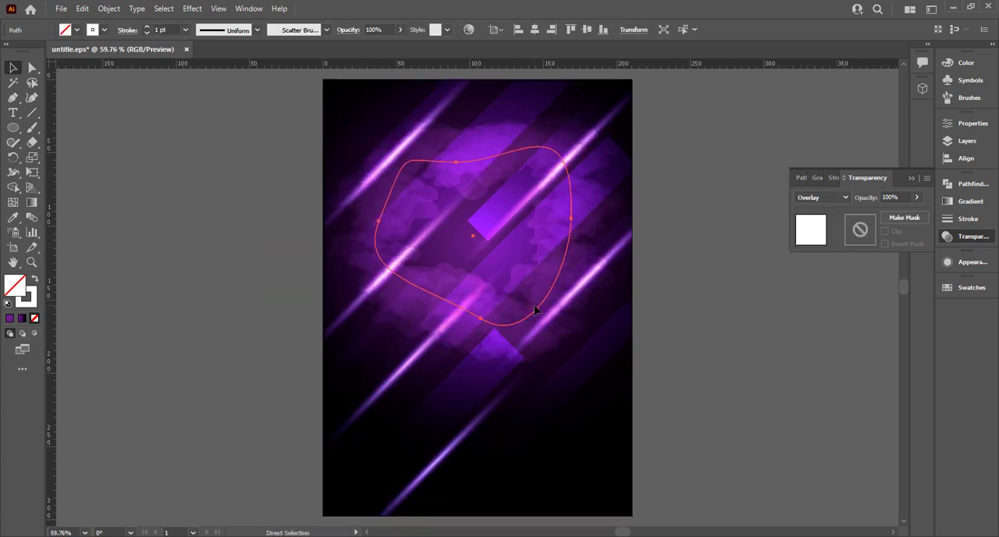
click(909, 179)
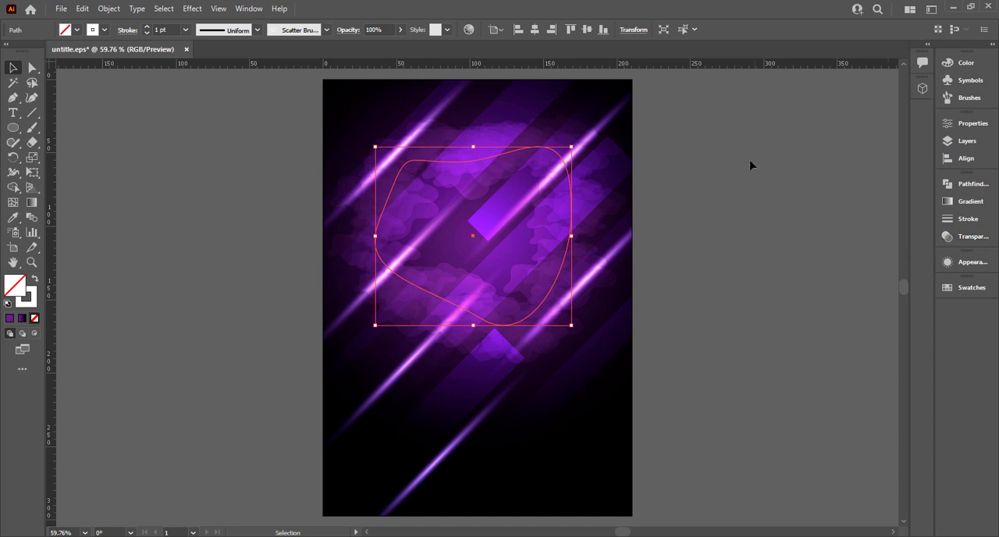
Reduce the smoke ring's opacity to about 71%
click(750, 162)
click(622, 227)
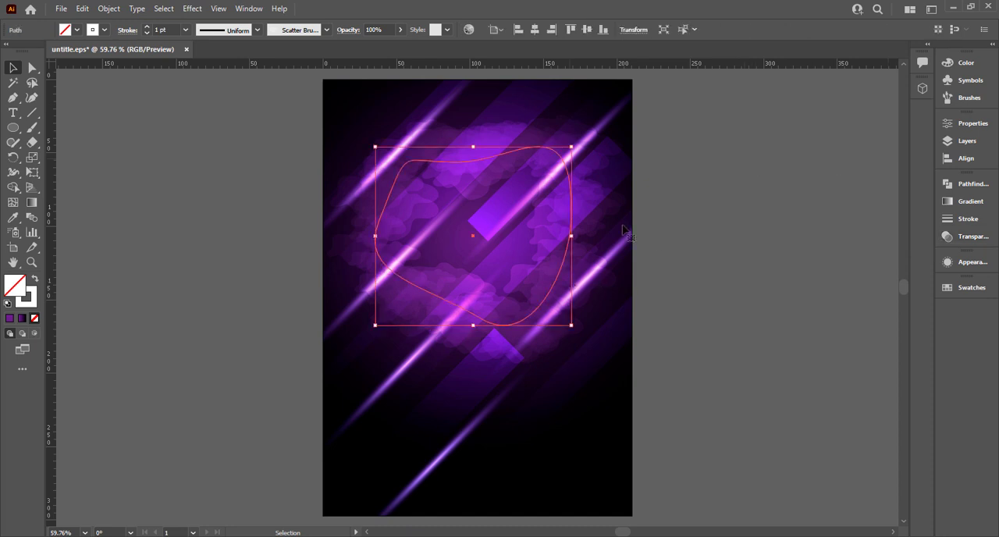
click(398, 35)
drag(375, 44, 386, 48)
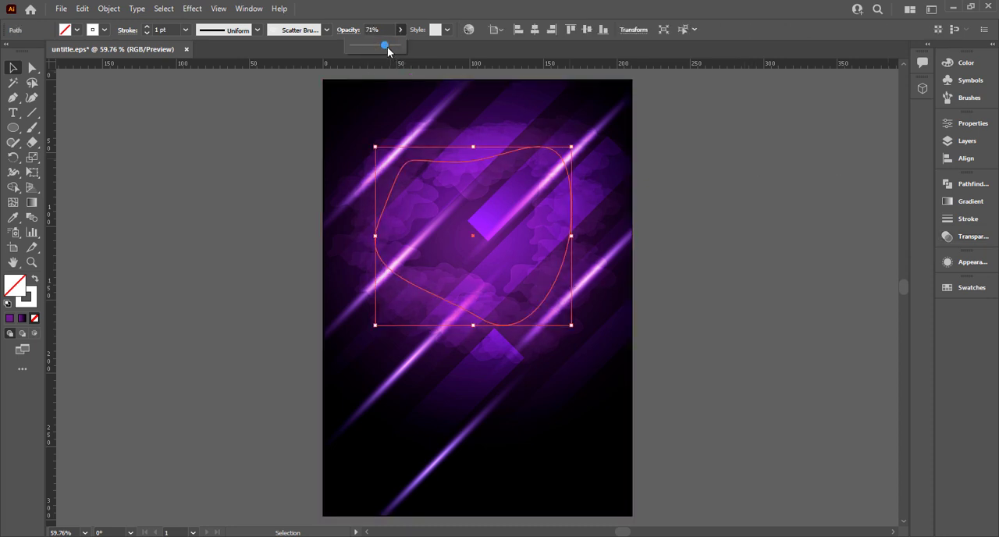
click(726, 179)
Create a circular glow about 112 mm wide from the sampled purple radial gradient and place it over the poster's smoke
scroll(726, 178, down, 2)
drag(725, 197, 620, 277)
drag(13, 127, 75, 162)
drag(234, 246, 317, 339)
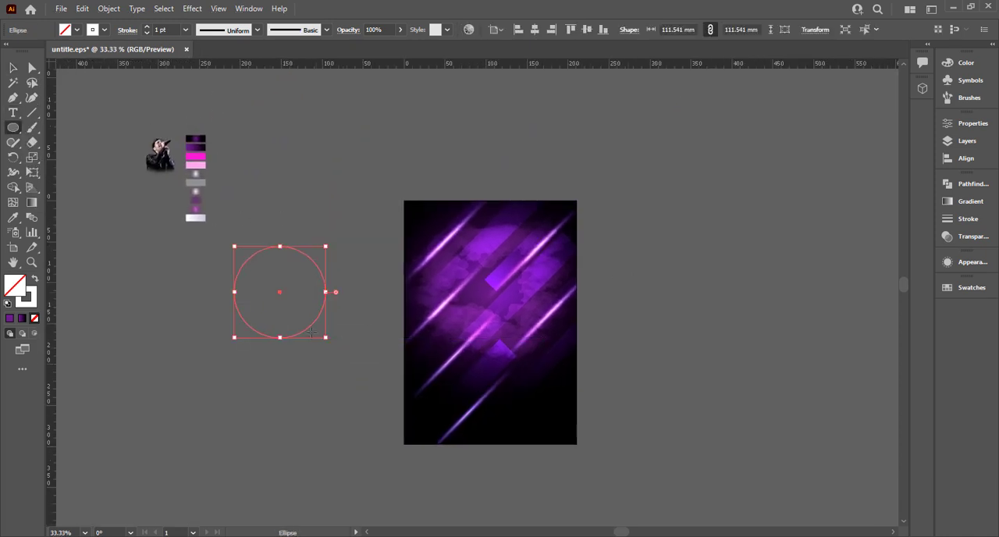
key(i)
click(203, 198)
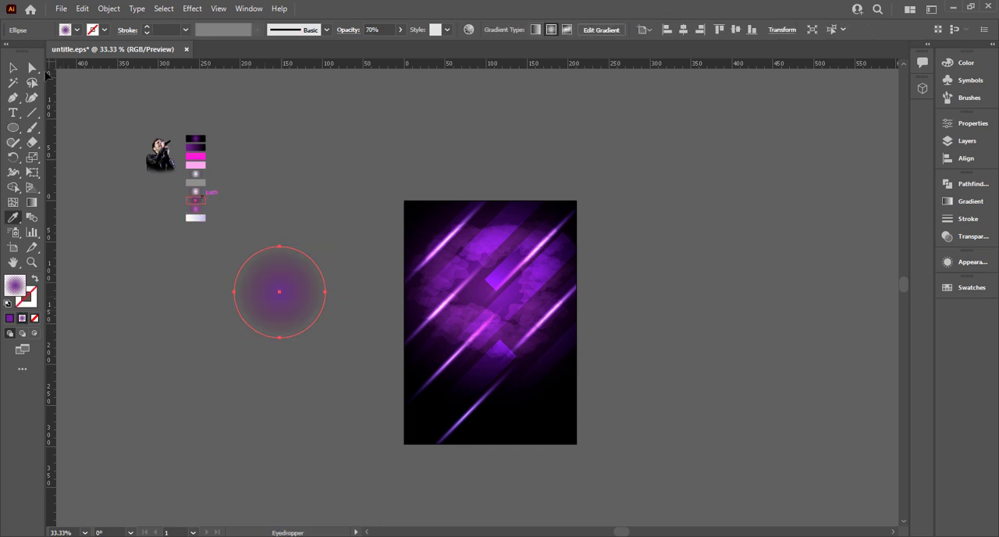
key(v)
drag(271, 277, 547, 244)
Delete the lowest light streak inside the poster's clip group and leave isolation mode
click(478, 408)
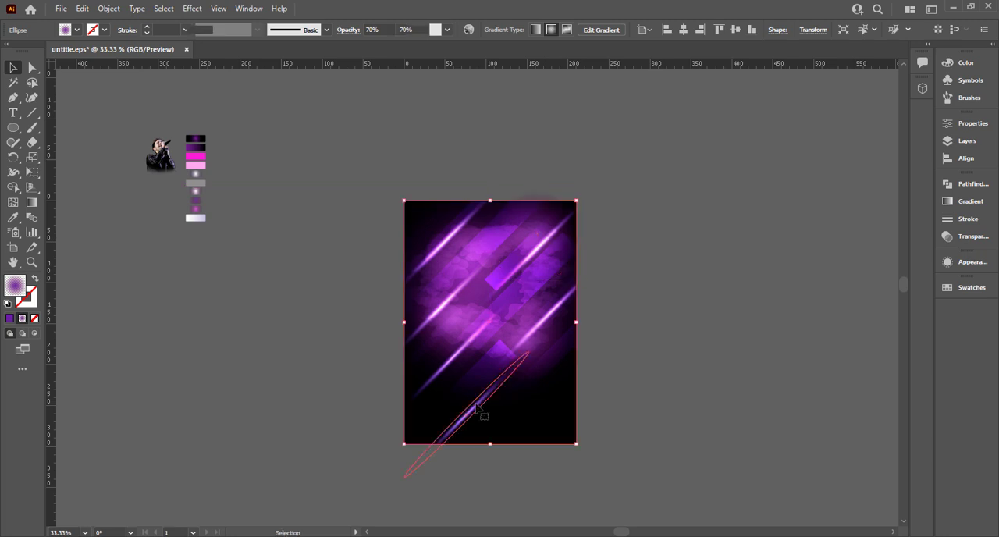
double_click(477, 406)
key(Delete)
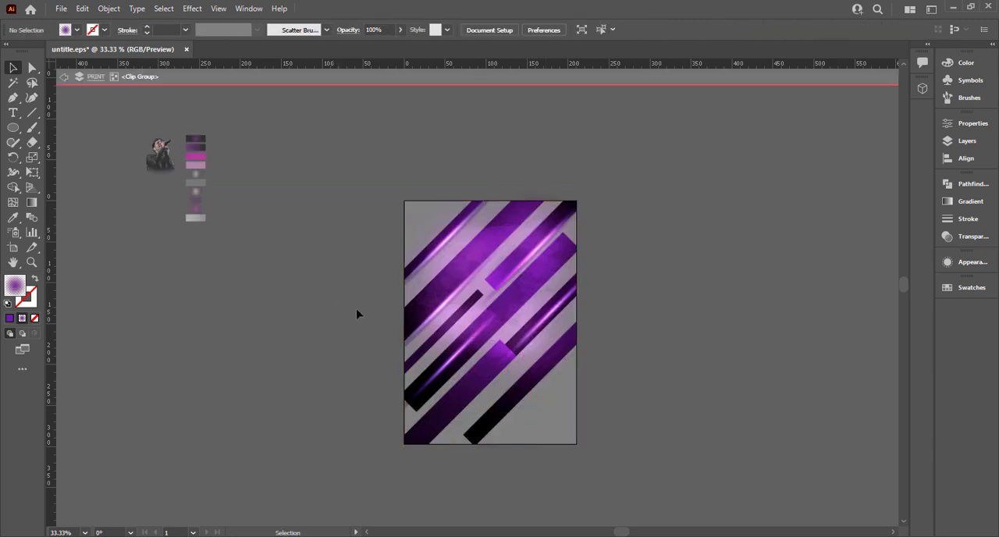
key(Escape)
key(ctrl+equal)
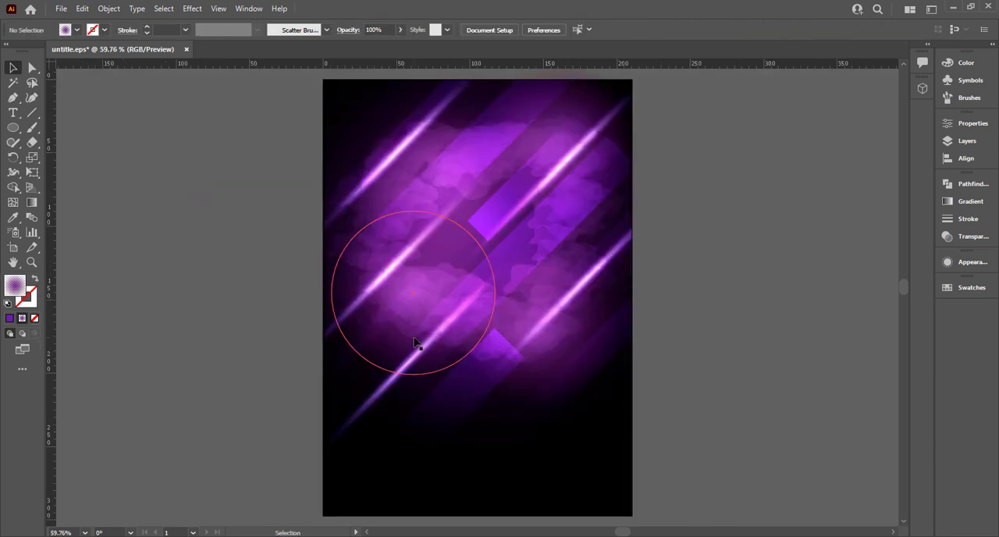
Draw a circle about 63 mm in diameter beside the artboard and open the Basic Graphics_Dots pattern library
drag(13, 127, 75, 161)
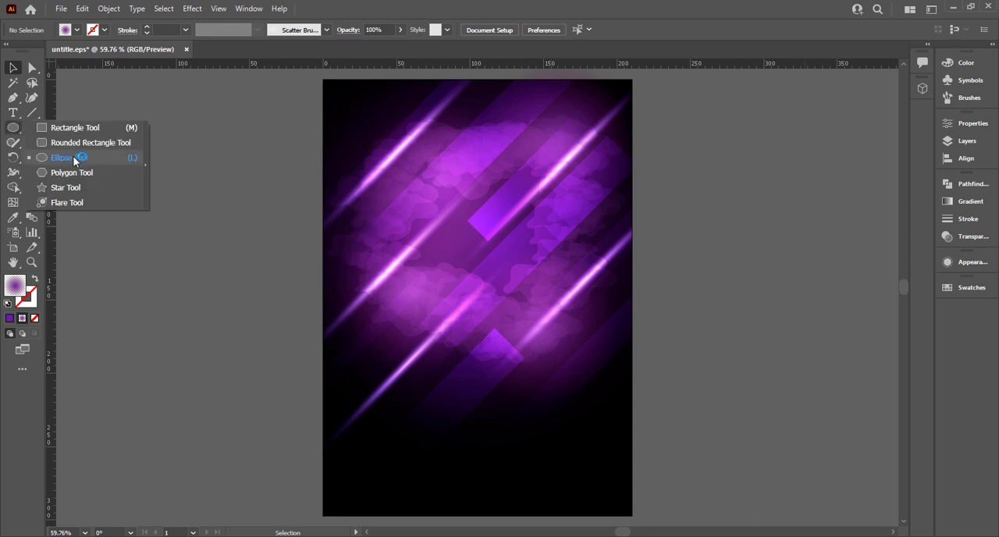
drag(195, 221, 241, 267)
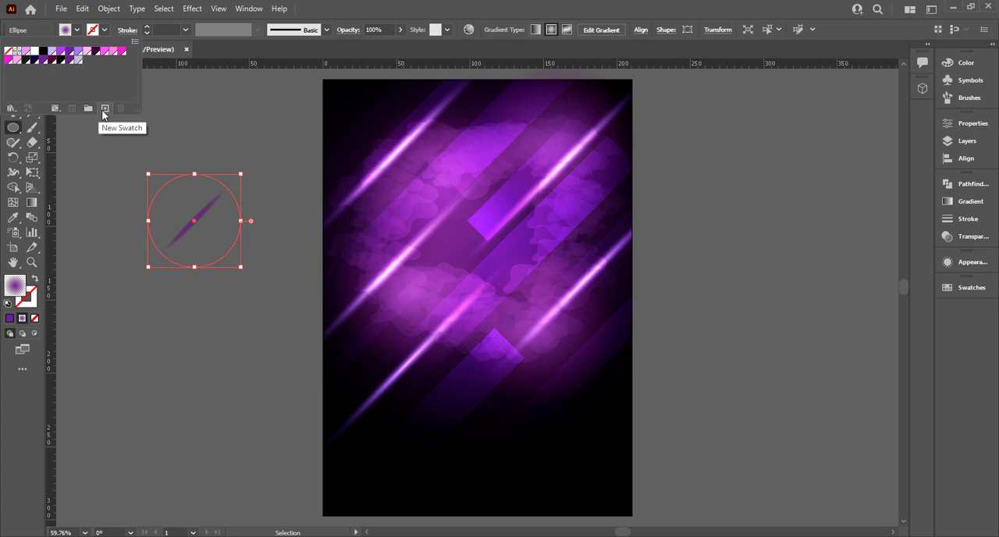
click(103, 108)
click(584, 302)
click(55, 107)
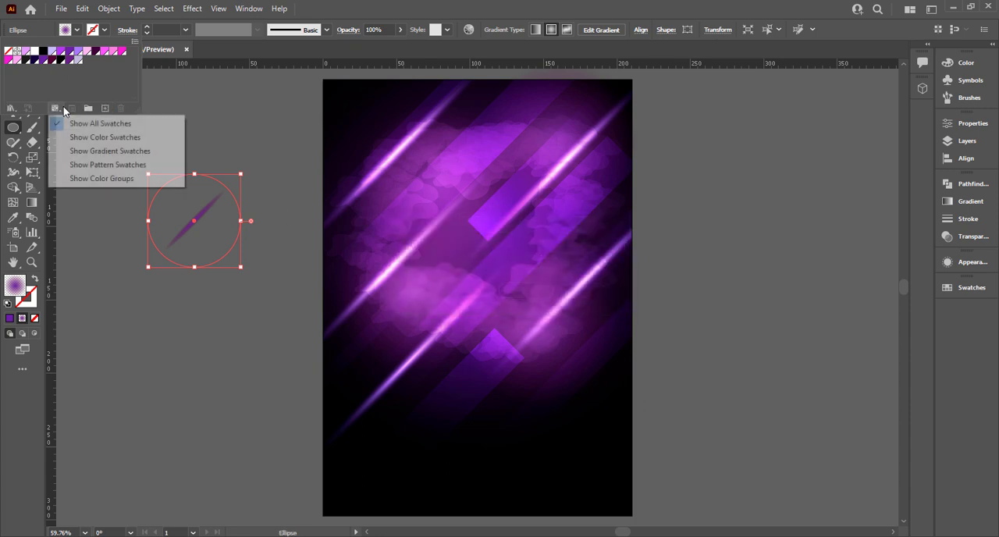
click(11, 108)
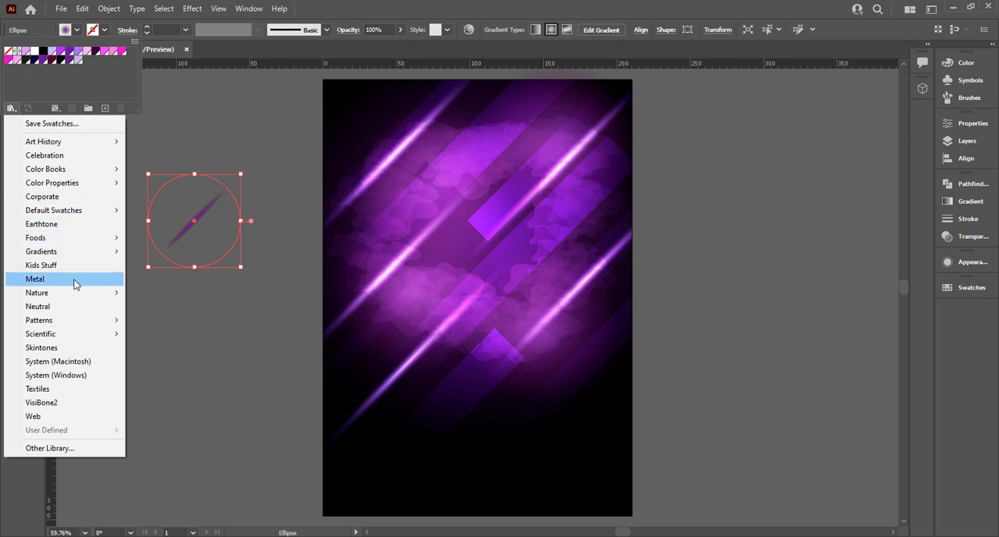
mouse_move(79, 328)
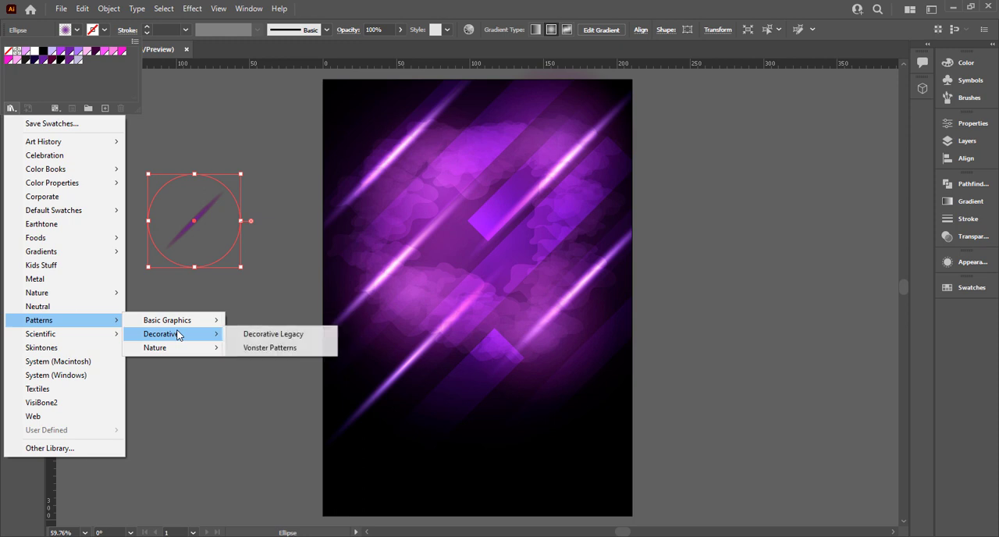
mouse_move(188, 326)
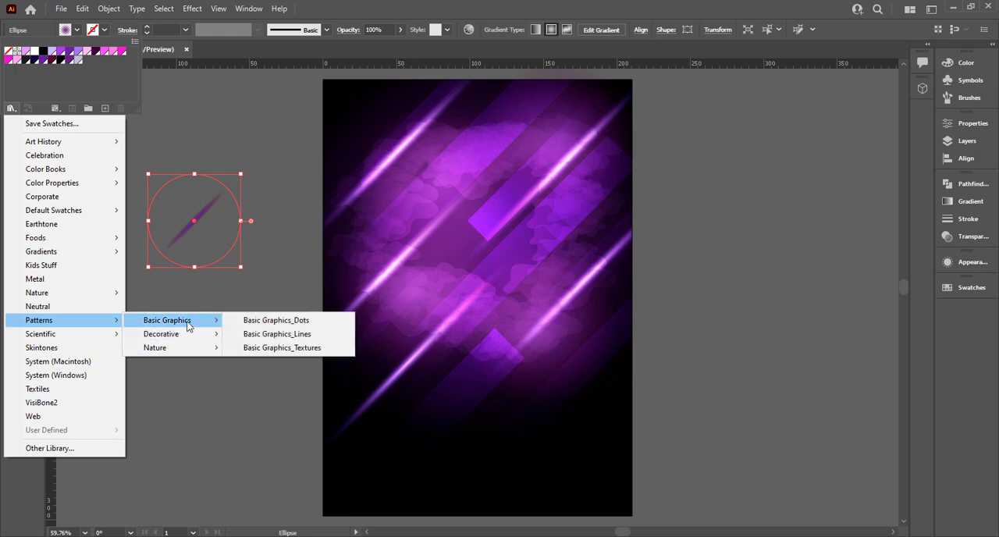
click(259, 321)
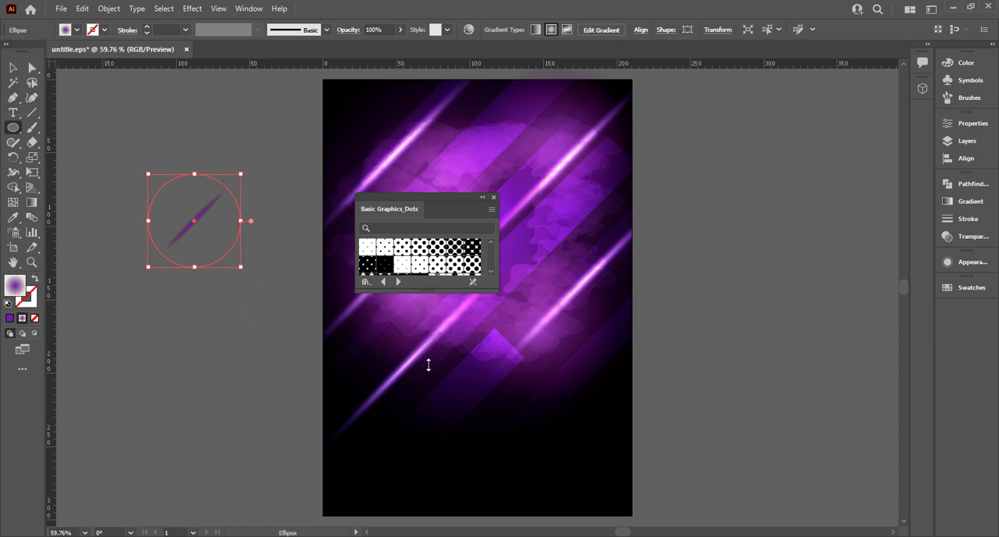
Fill the circle with the first pattern in the last row of the dots library and close the library
drag(427, 292, 382, 313)
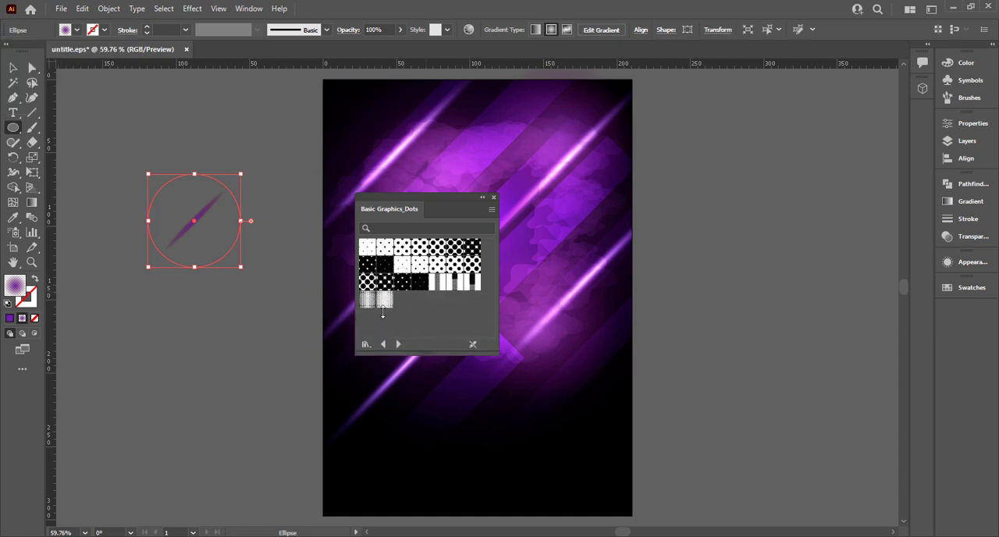
click(368, 299)
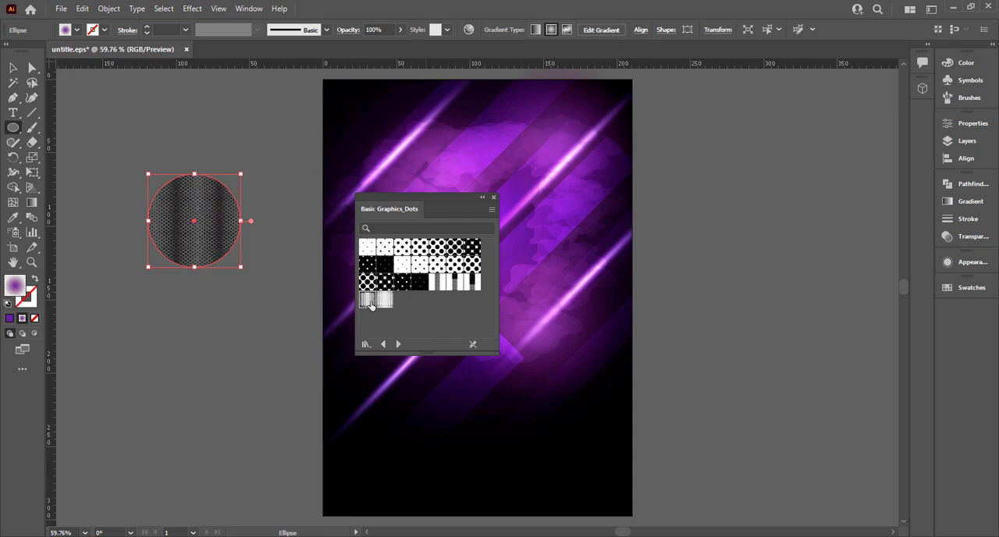
click(495, 199)
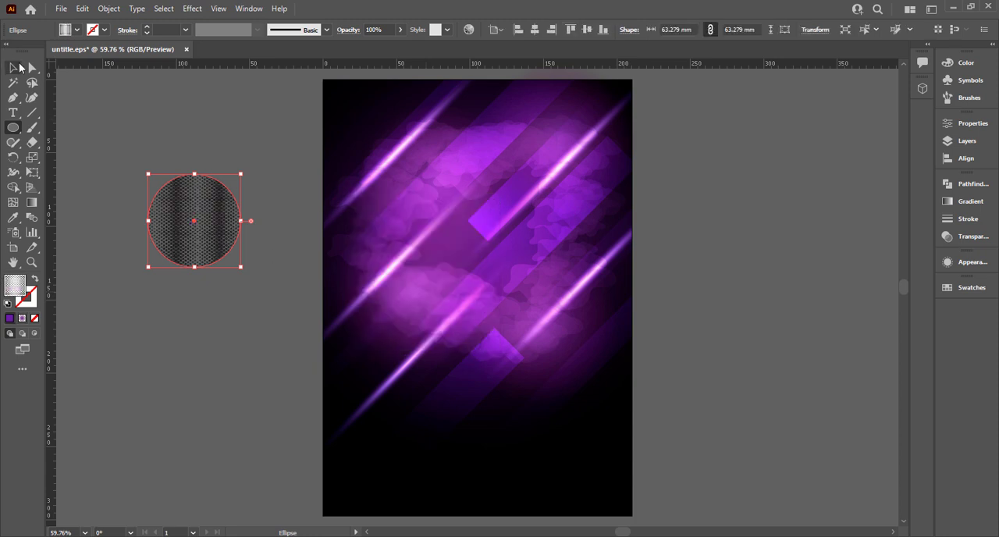
Move the dotted circle slightly and set its blending mode to Color Dodge
click(12, 68)
drag(237, 248, 265, 259)
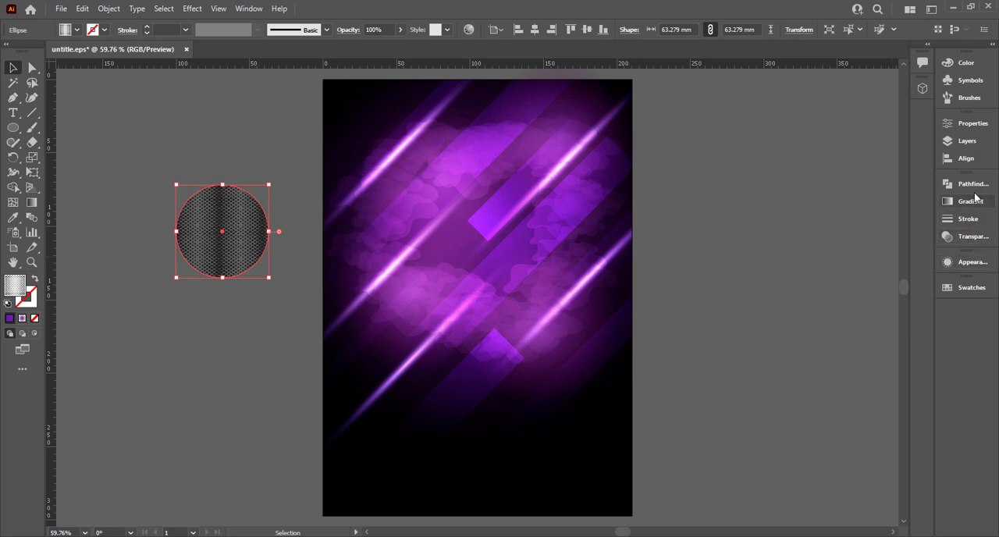
click(972, 236)
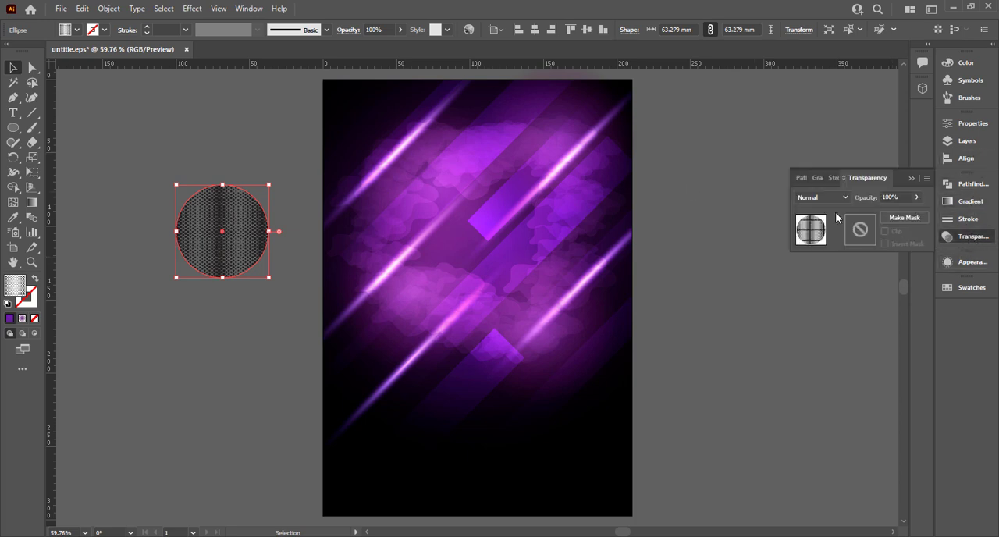
click(831, 199)
click(832, 301)
Place copies of the dotted circle over different parts of the poster's smoke ring
click(255, 345)
mouse_move(246, 264)
mouse_down()
mouse_move(444, 263)
mouse_move(433, 285)
mouse_move(442, 197)
mouse_move(583, 268)
mouse_move(427, 361)
mouse_move(471, 360)
mouse_up()
drag(583, 262, 582, 248)
click(675, 264)
key(ctrl+minus)
drag(660, 277, 640, 266)
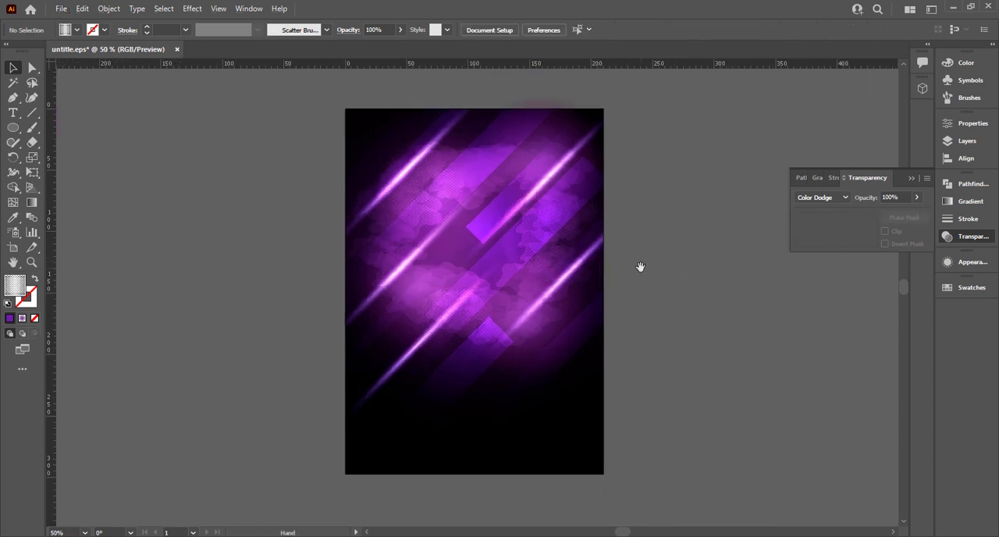
Draw a large circle about 170 mm in diameter beside the artboard with the Ellipse tool
right_click(30, 129)
right_click(13, 130)
click(101, 159)
drag(223, 244, 299, 348)
drag(122, 279, 260, 328)
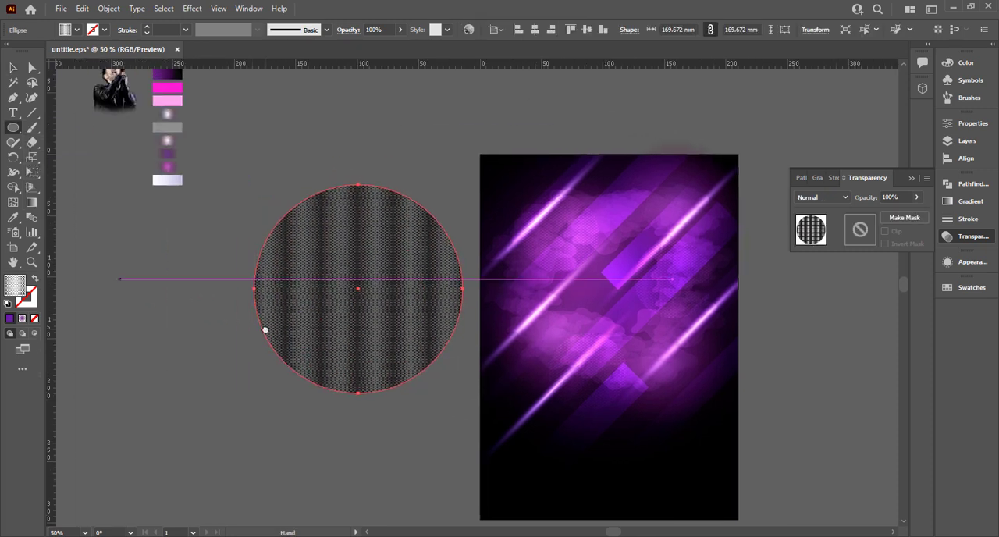
scroll(195, 277, up, 4)
Sample the bright magenta swatch for the large circle and swap its fill to an outline
key(i)
click(177, 145)
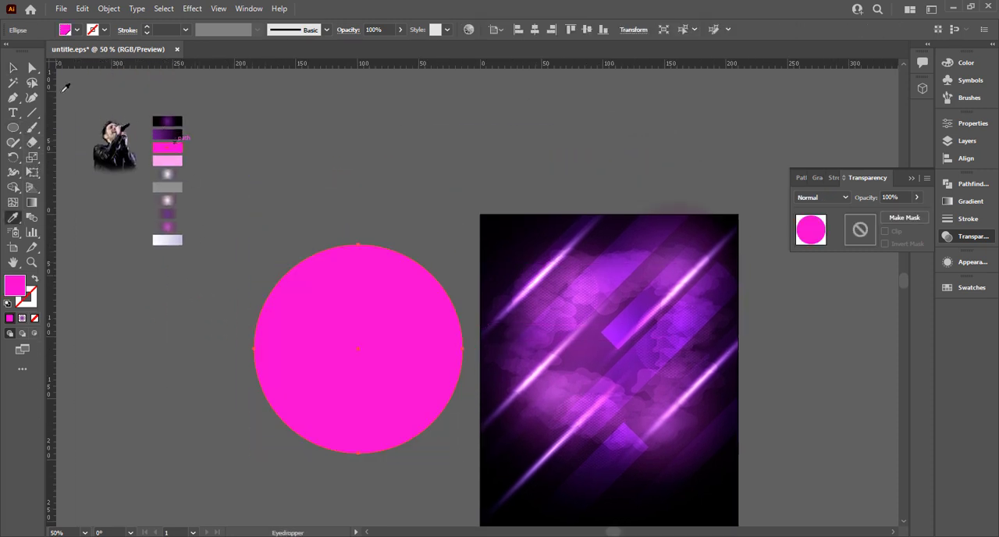
click(12, 68)
click(35, 280)
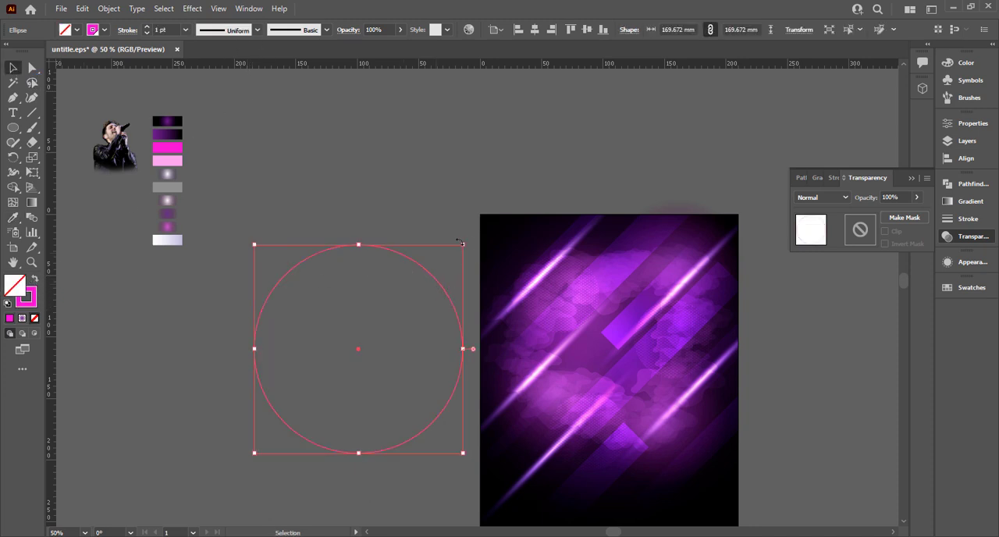
Scale the magenta outlined circle to about 137 mm in diameter and place it over the poster's smoke ring
drag(461, 244, 686, 301)
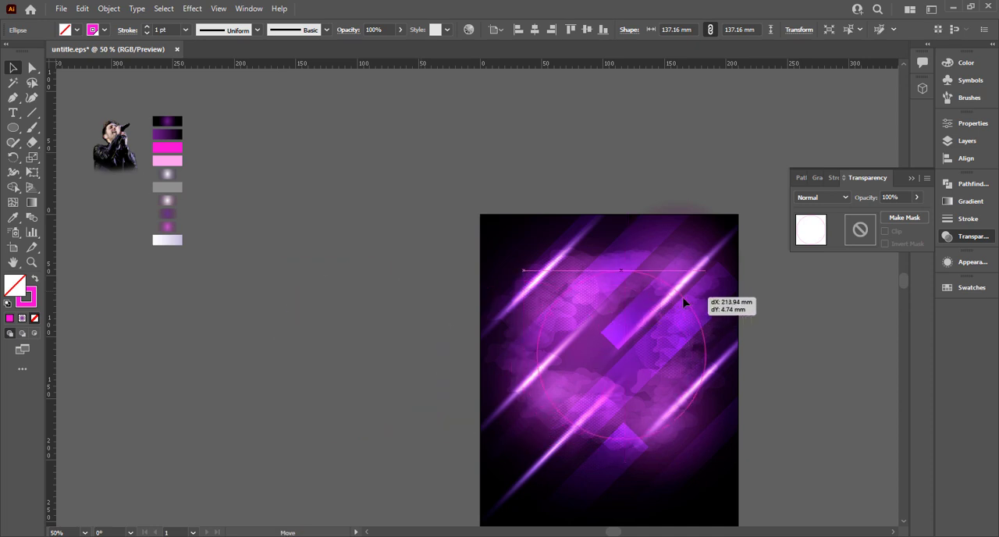
drag(706, 270, 705, 274)
key(ctrl+z)
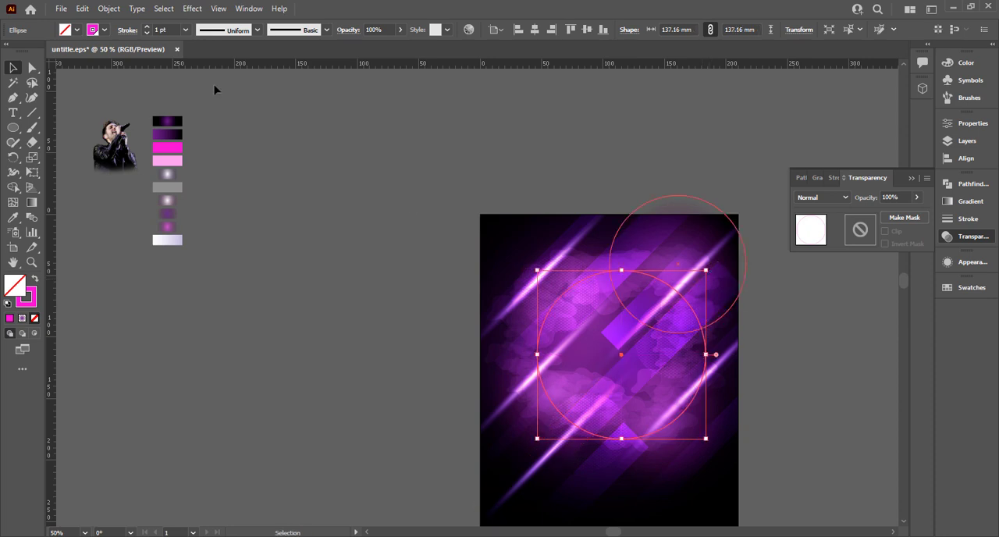
Move the magenta outlined circle off the poster to the empty canvas beside it and set its stroke weight to 8 pt
drag(174, 30, 135, 32)
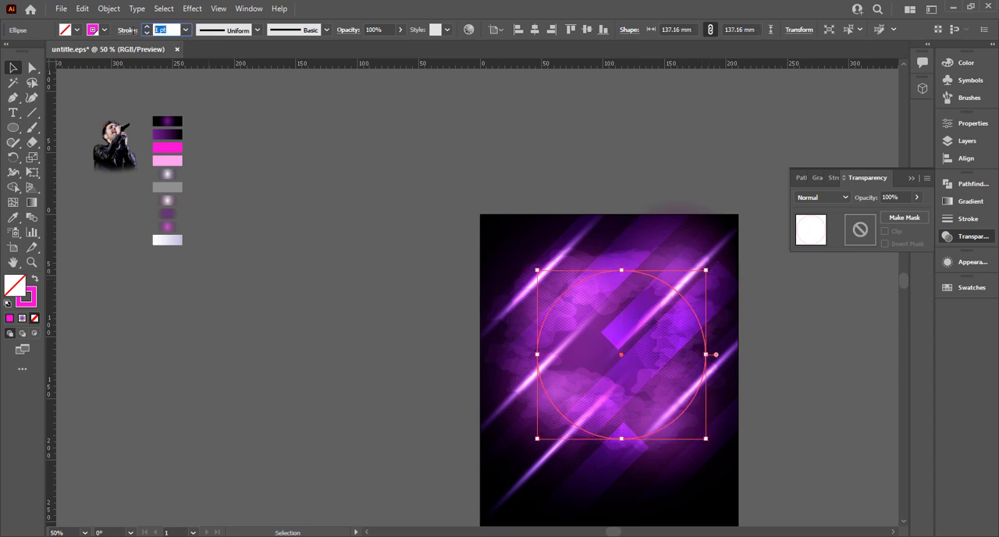
click(248, 214)
mouse_move(629, 273)
mouse_down()
mouse_move(333, 275)
mouse_move(60, 195)
mouse_up()
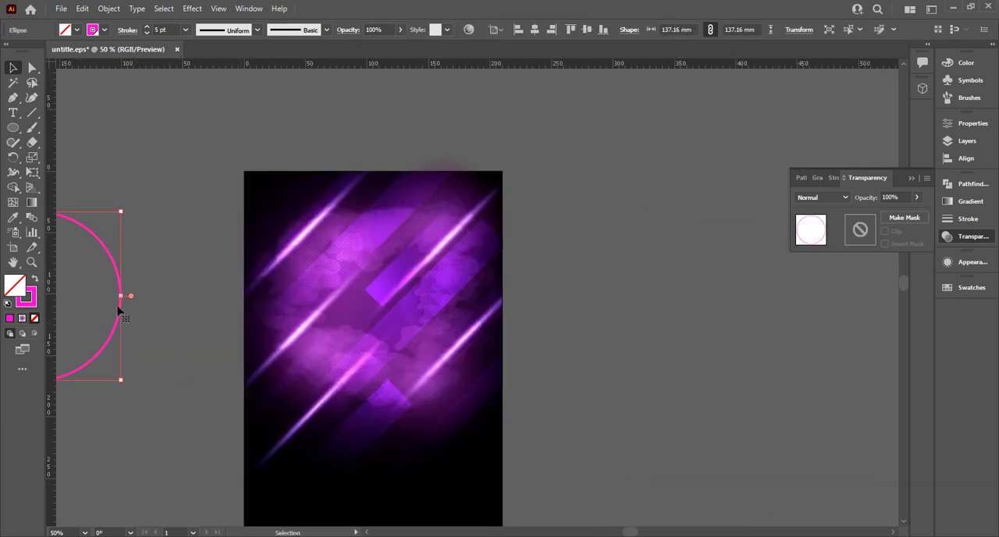
mouse_move(121, 314)
mouse_down()
mouse_move(680, 315)
mouse_move(442, 319)
mouse_move(462, 334)
mouse_up()
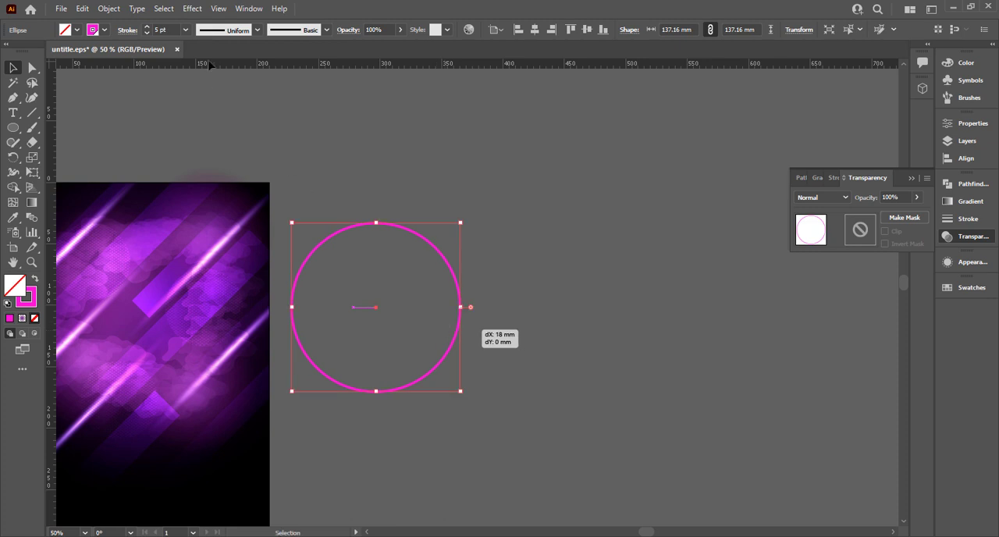
scroll(167, 28, up, 2)
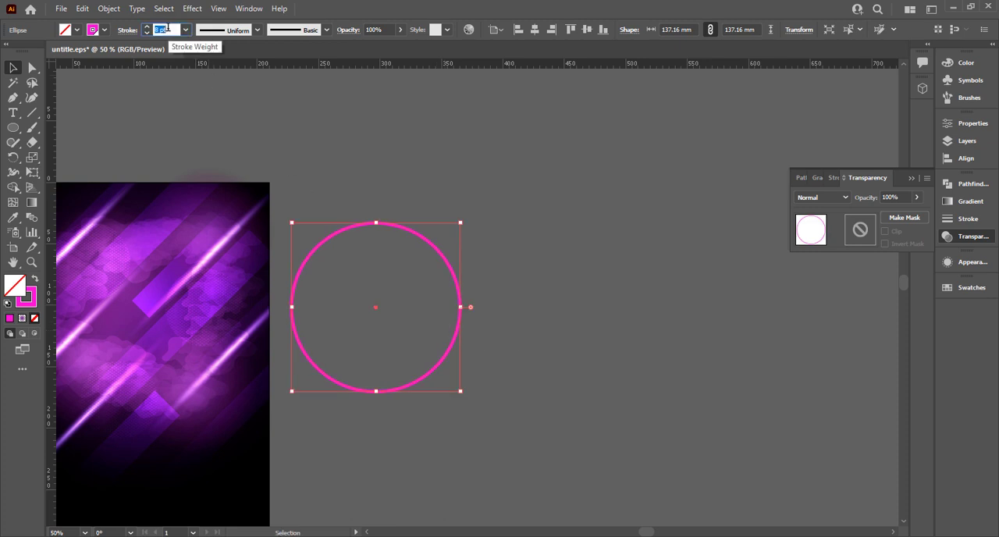
click(411, 244)
Duplicate the magenta circle three times in an evenly spaced horizontal row beside the poster
drag(415, 239, 613, 232)
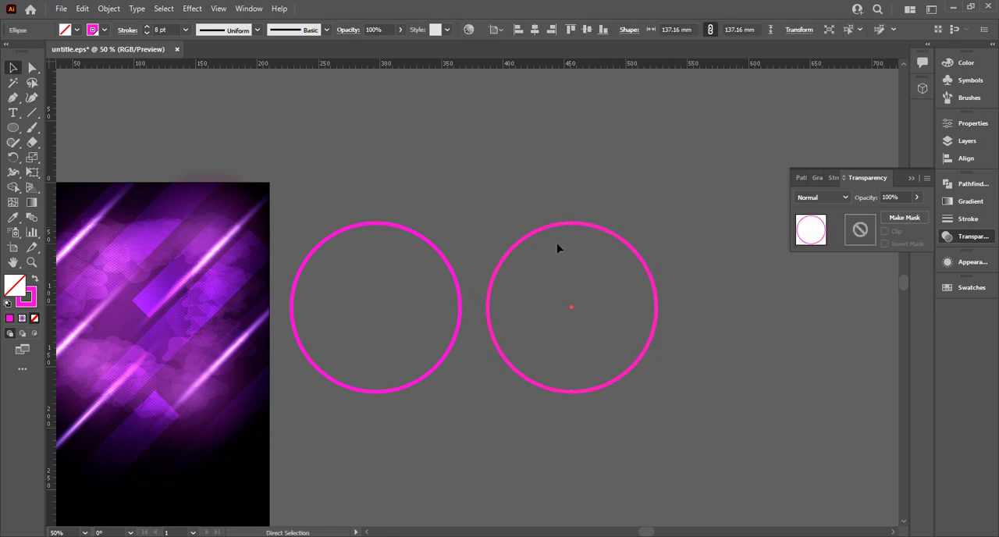
key(ctrl+d)
scroll(539, 412, right, 5)
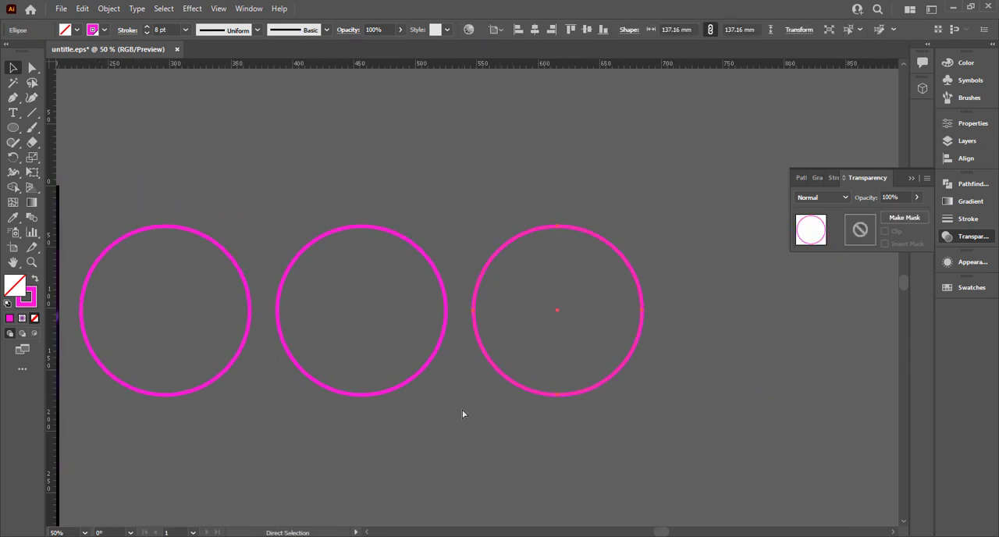
key(ctrl+d)
scroll(435, 443, down, 1)
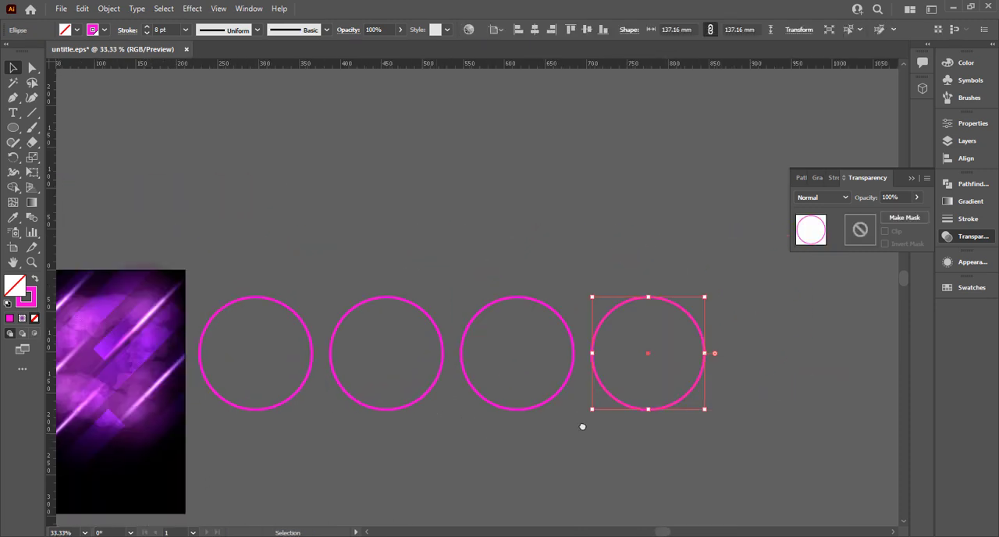
scroll(623, 351, left, 5)
click(715, 285)
scroll(620, 267, down, 1)
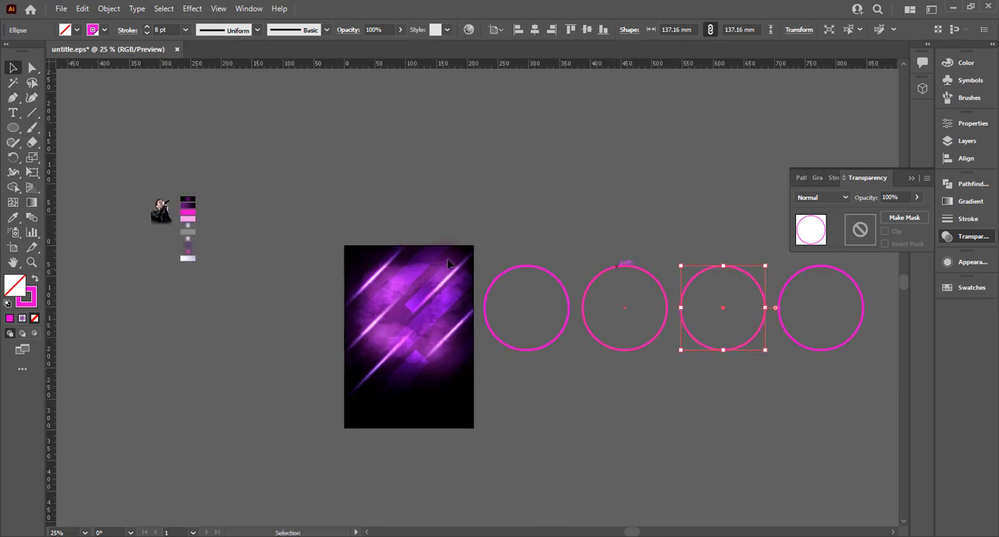
key(i)
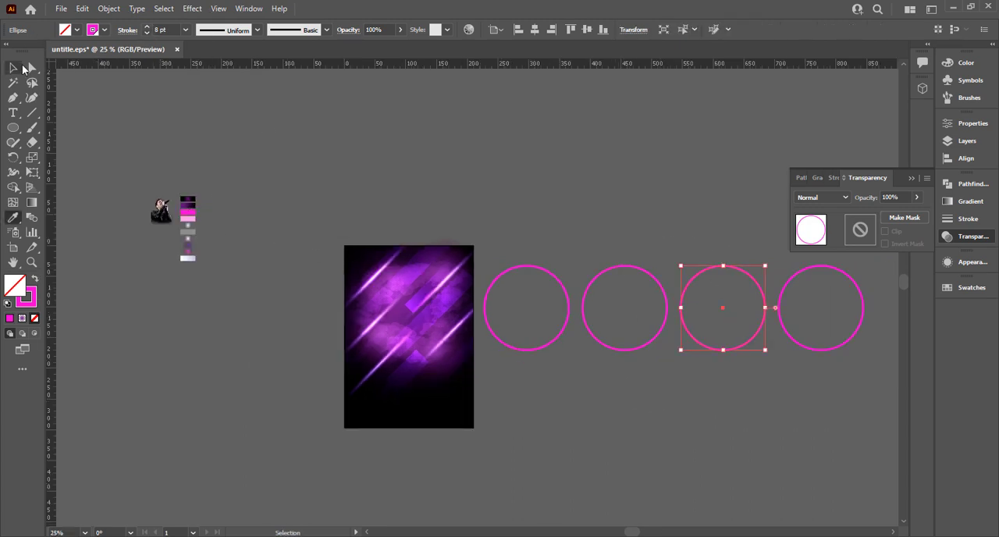
click(170, 30)
scroll(170, 29, down, 1)
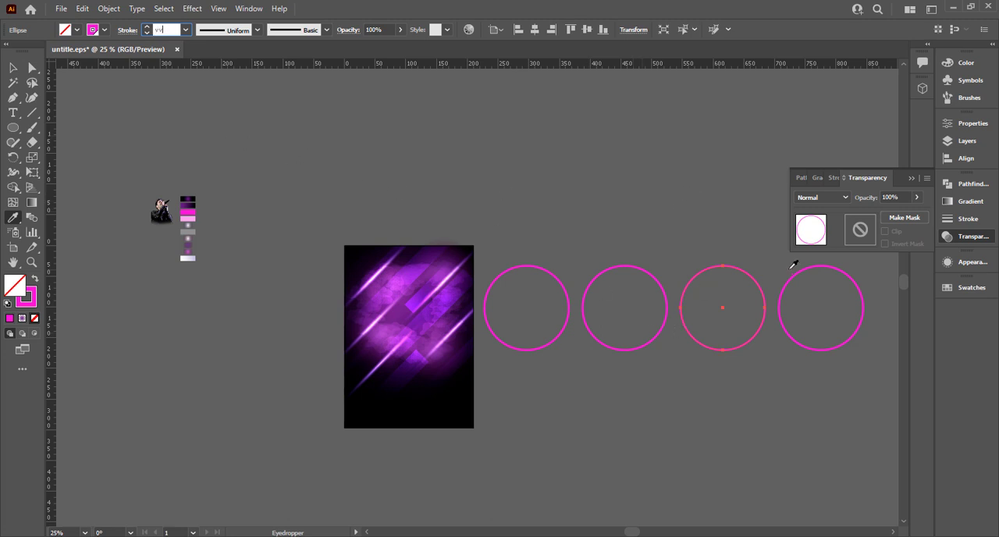
click(12, 70)
Recolour the fourth circle's outline with the light pink swatch, leave it without fill and set its stroke weight to 6 pt
click(781, 270)
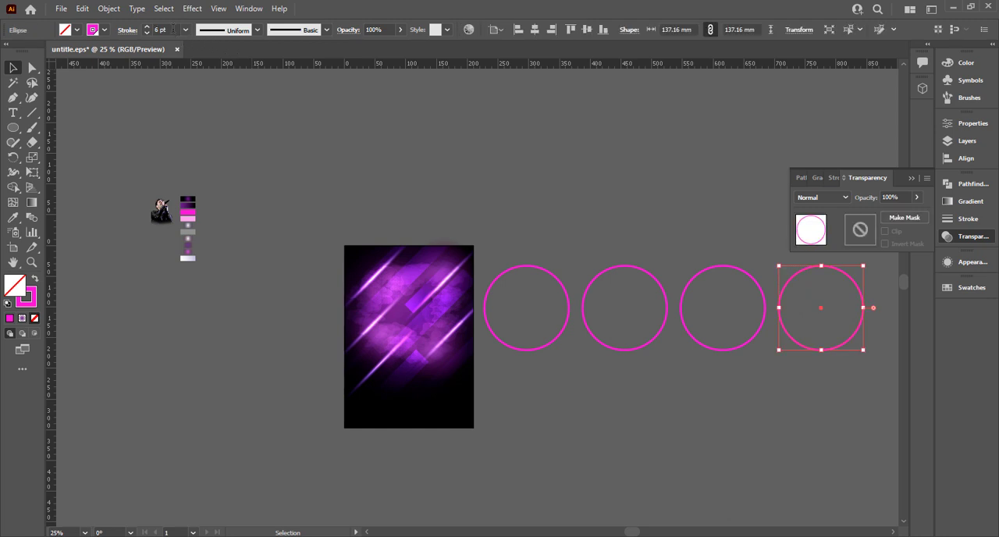
click(147, 32)
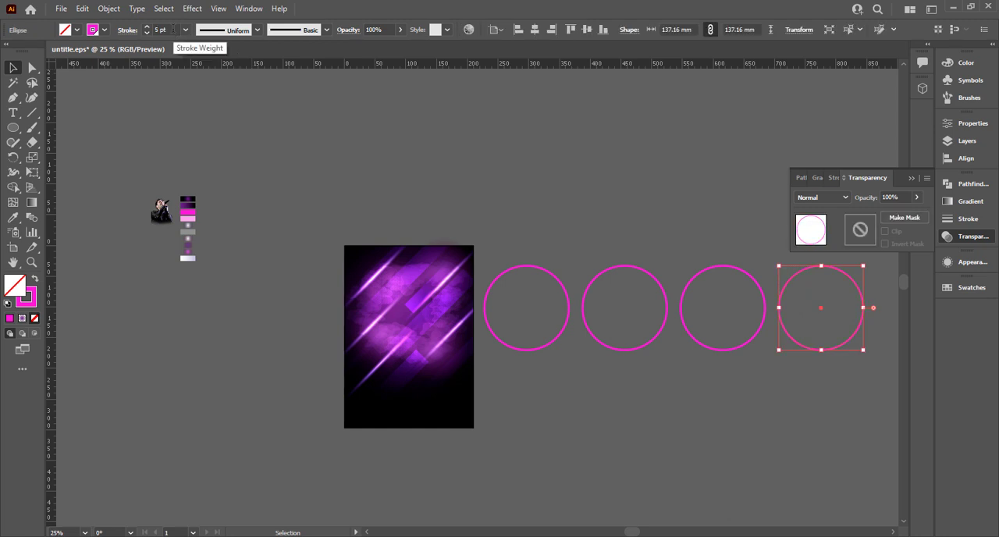
key(i)
click(187, 217)
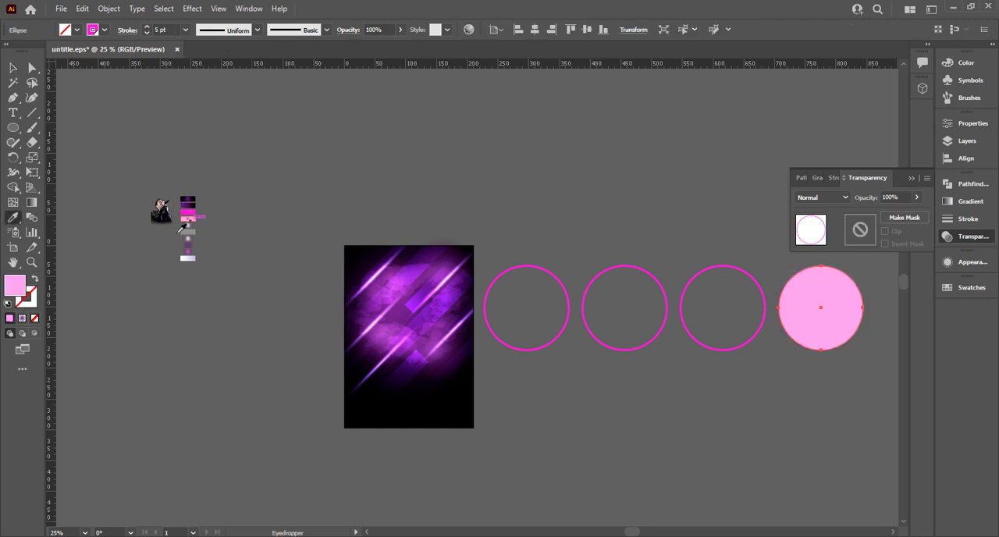
click(35, 280)
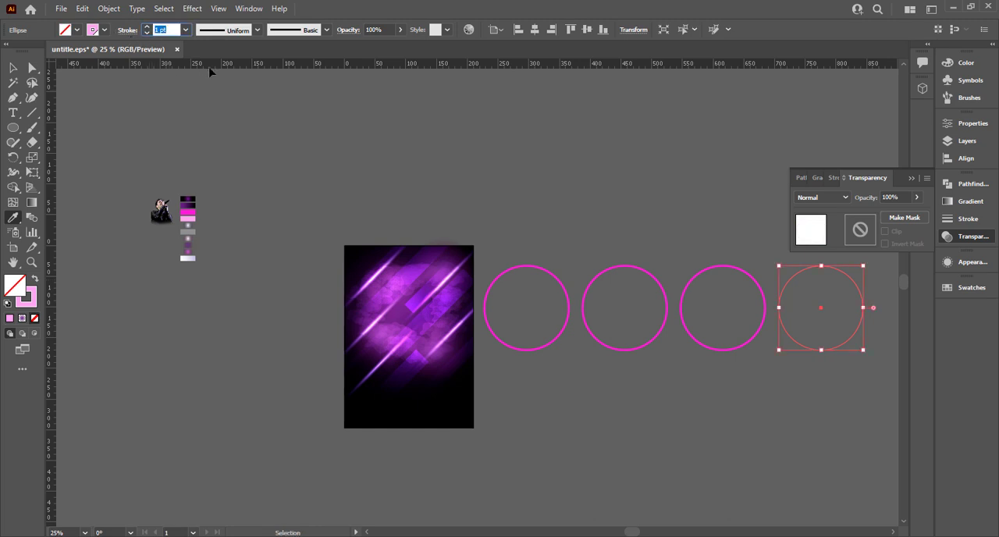
click(12, 68)
click(785, 299)
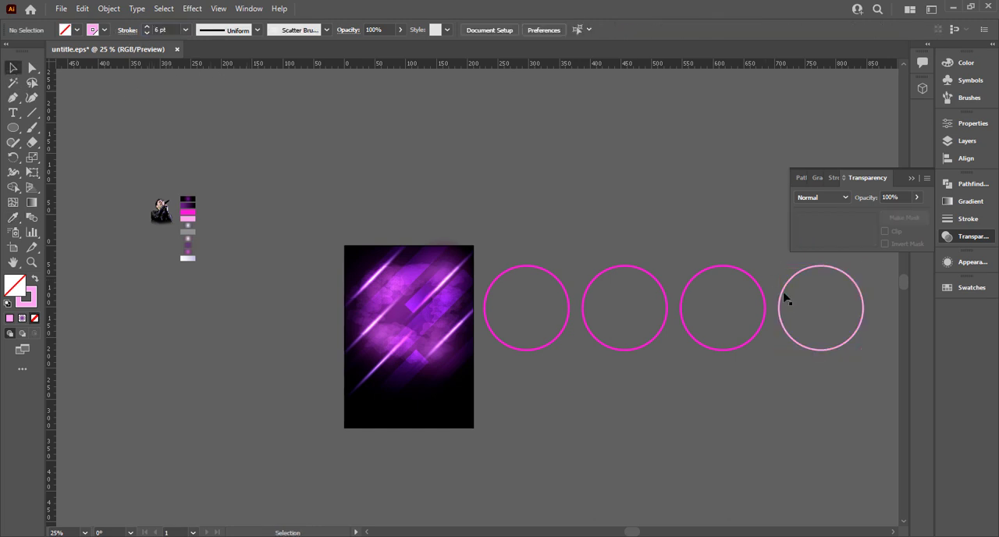
Apply a Gaussian Blur with a radius of 12 pixels to the first magenta circle beside the poster
drag(570, 251, 435, 232)
scroll(429, 230, up, 2)
click(394, 274)
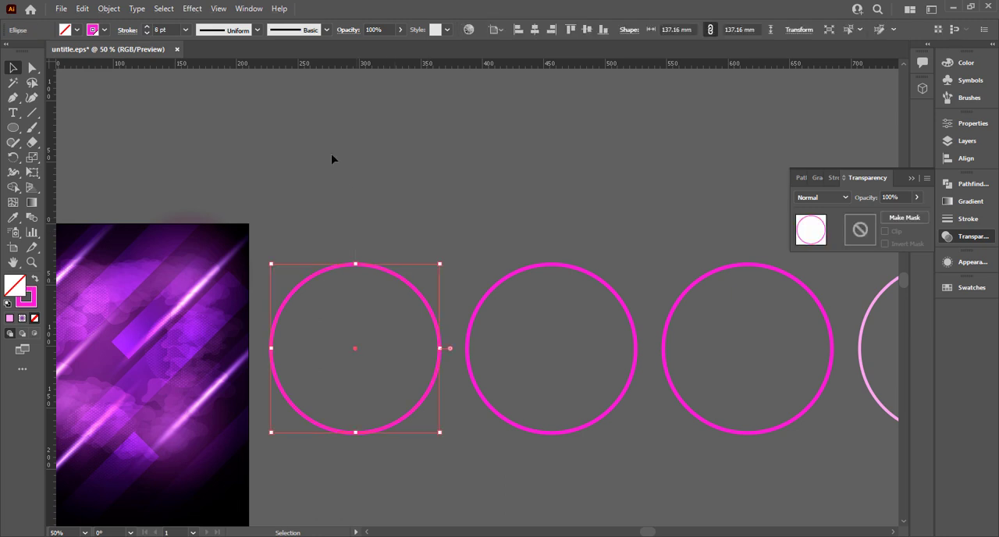
click(185, 9)
mouse_move(263, 219)
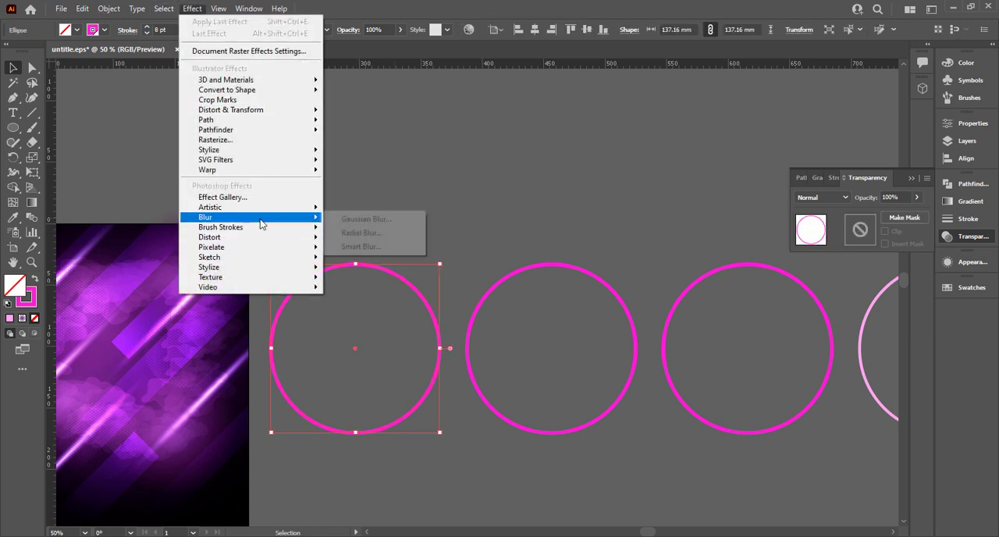
click(381, 222)
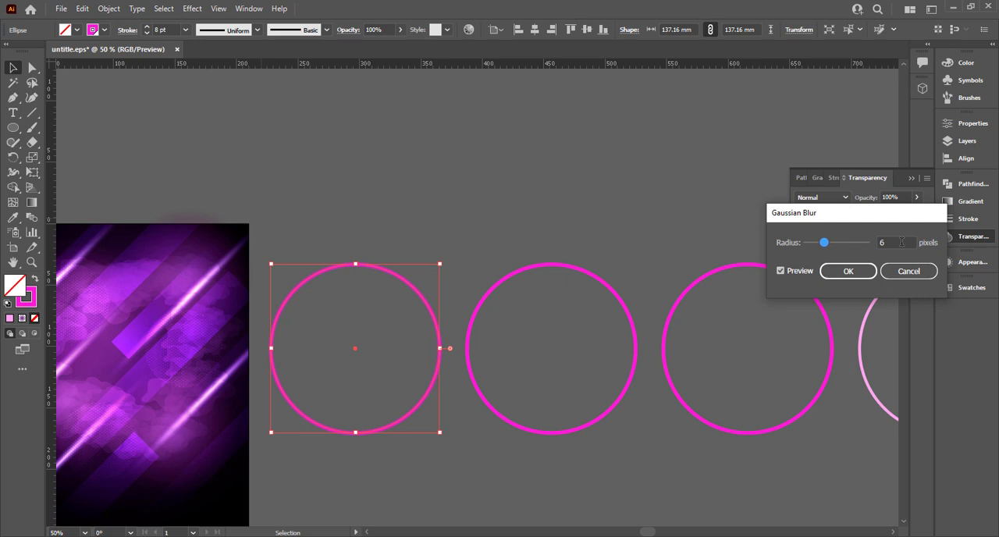
double_click(895, 242)
text(10)
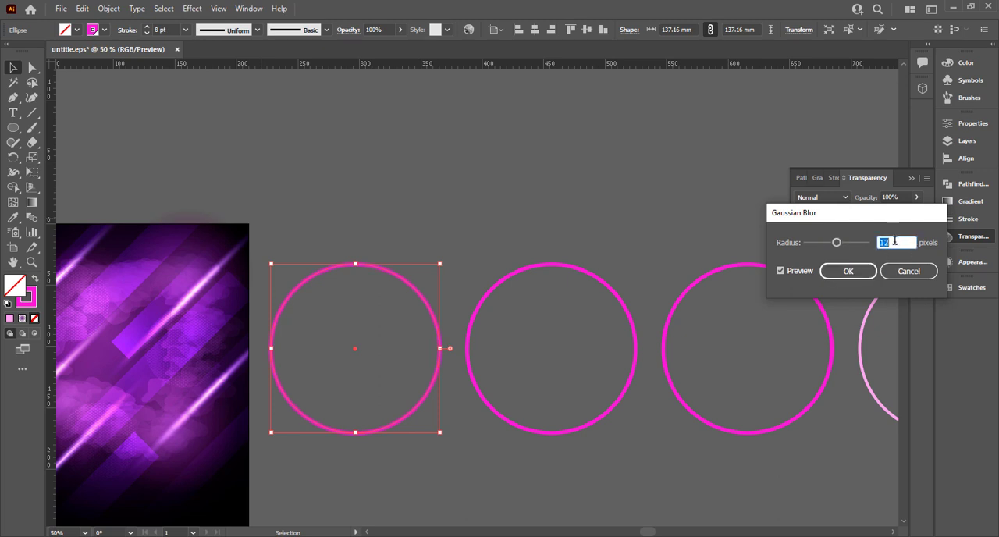
click(851, 271)
Apply a Gaussian Blur with a radius of 8 pixels to the second magenta circle in the row
drag(507, 220, 540, 298)
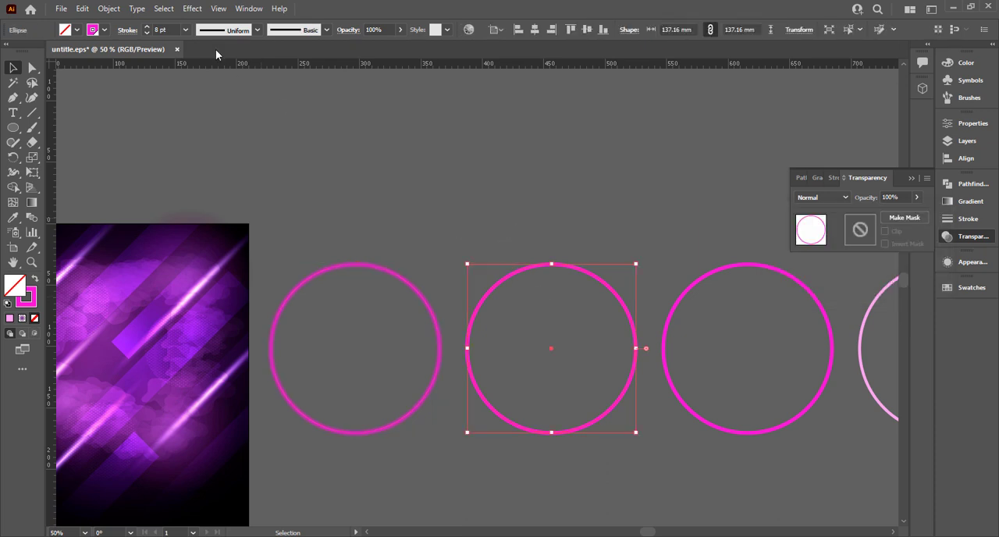
click(186, 11)
mouse_move(234, 216)
click(391, 221)
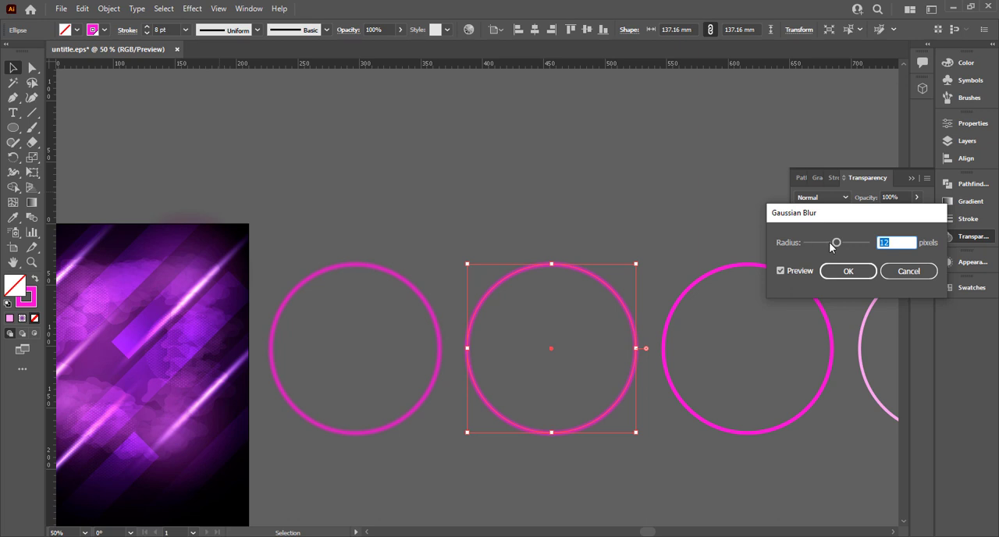
drag(832, 247, 827, 245)
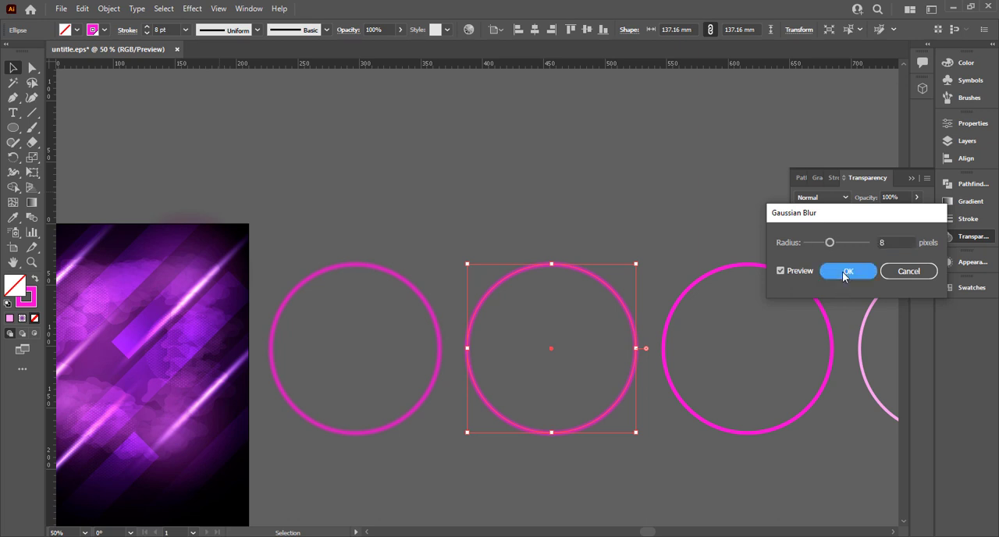
click(846, 273)
Stack all four circles on one another by aligning their centres, forming one neon ring
drag(590, 251, 495, 237)
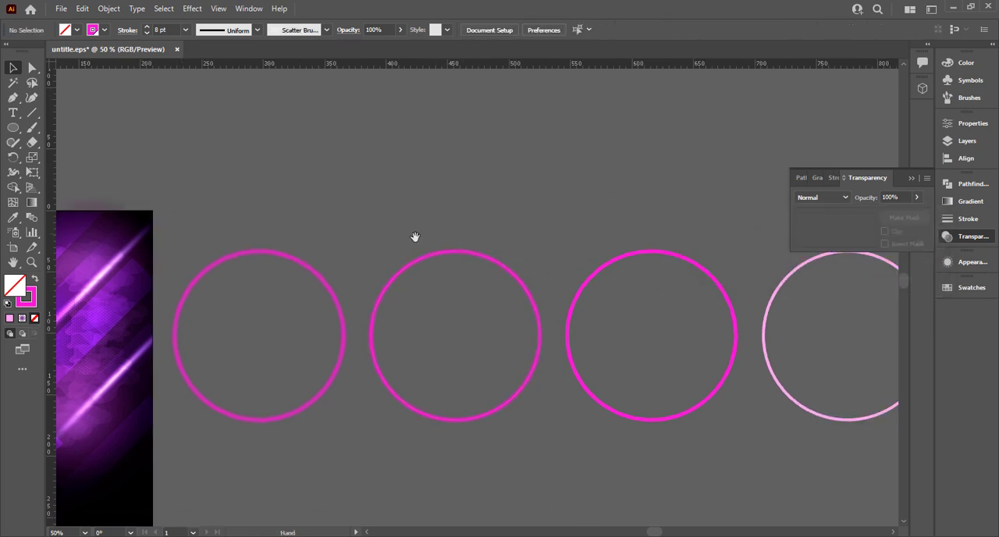
click(646, 279)
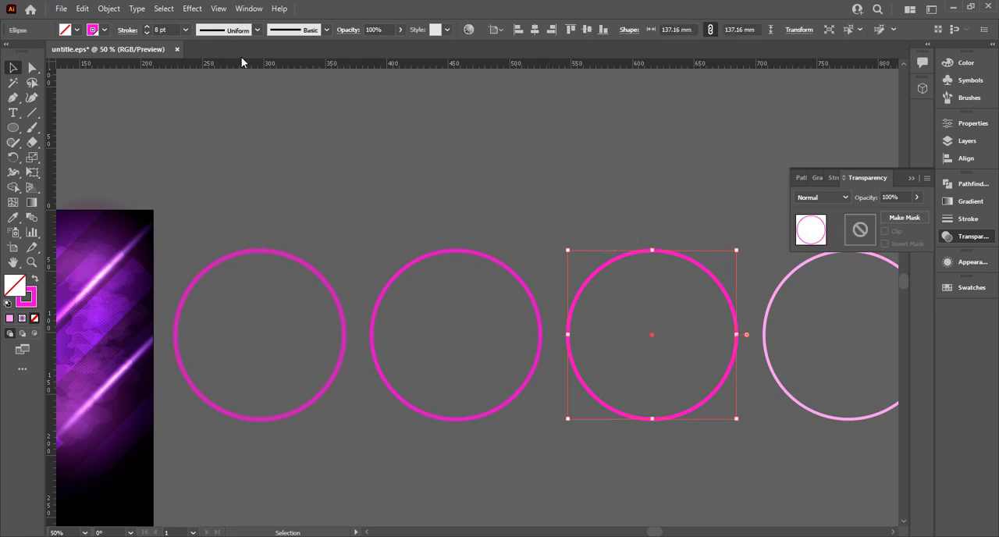
click(240, 107)
key(ctrl+a)
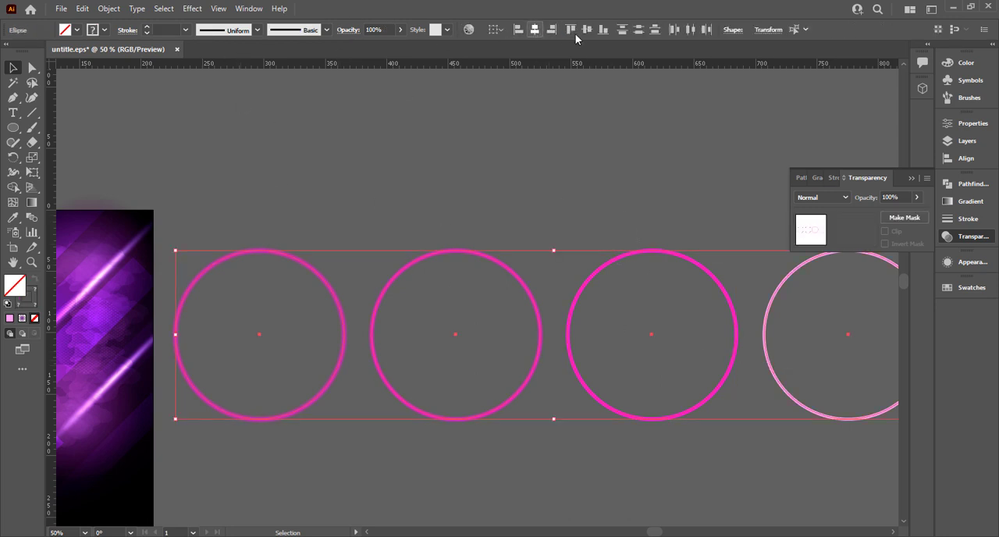
click(544, 190)
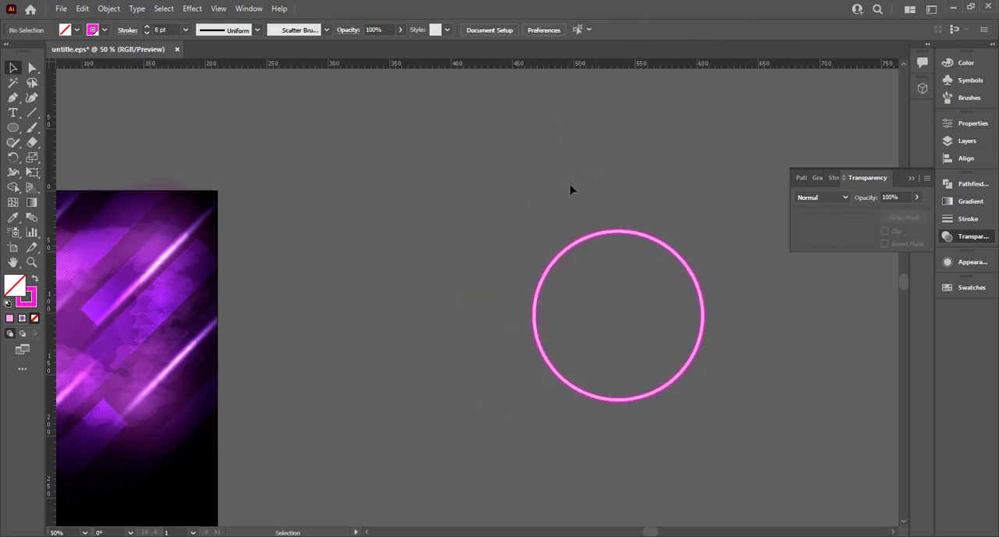
Bring a blurred magenta circle out beside the stacked neon ring and change its stroke colour to black
drag(643, 396, 429, 392)
drag(395, 249, 429, 250)
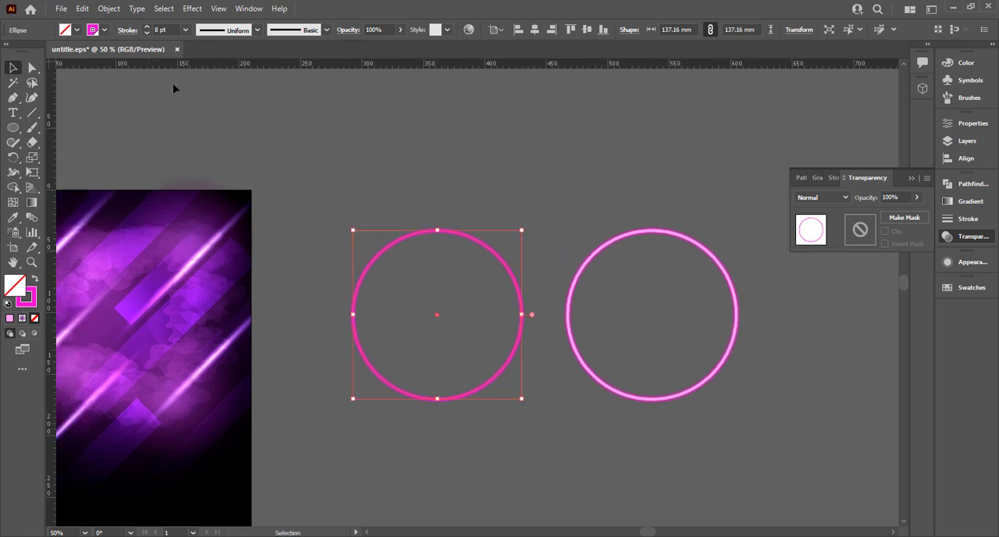
click(106, 29)
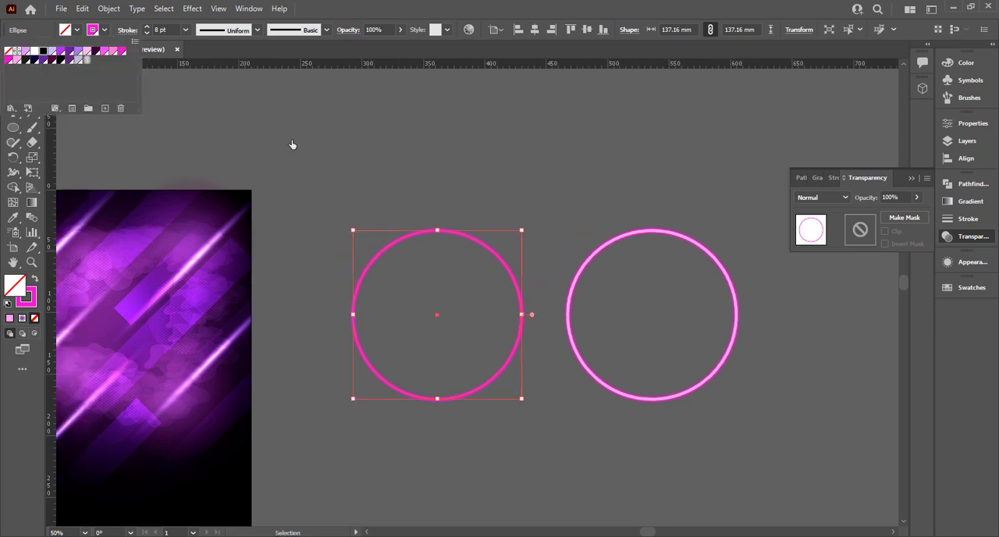
click(361, 162)
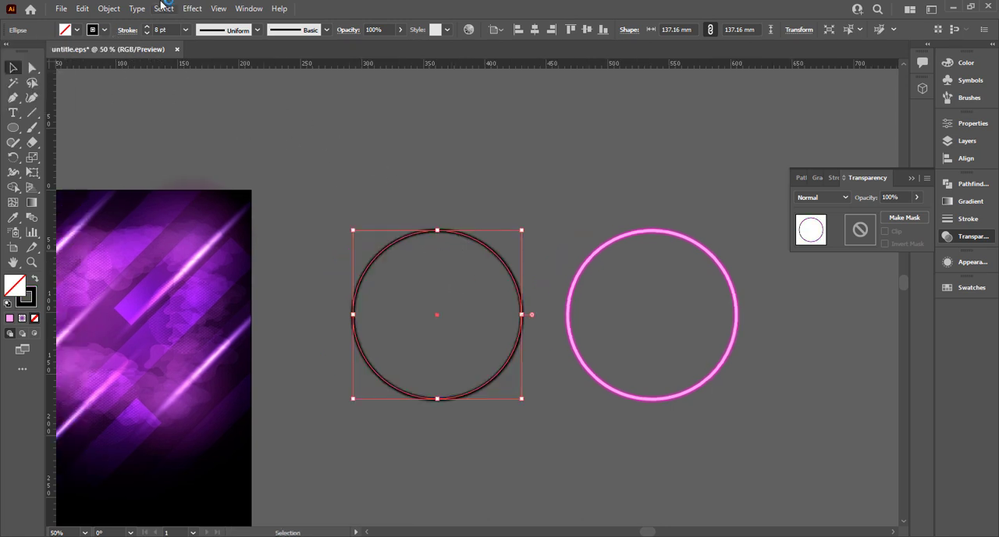
click(192, 8)
mouse_move(270, 217)
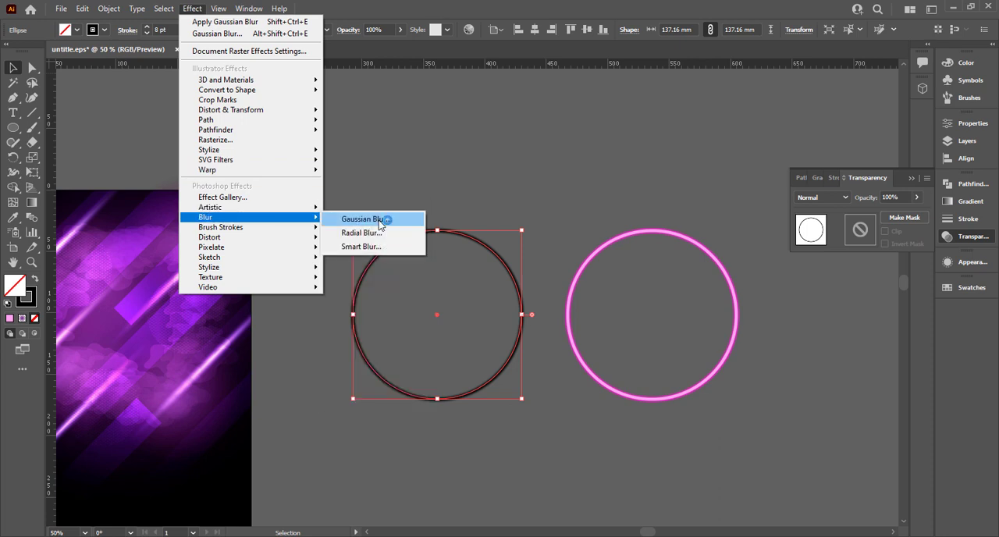
click(379, 222)
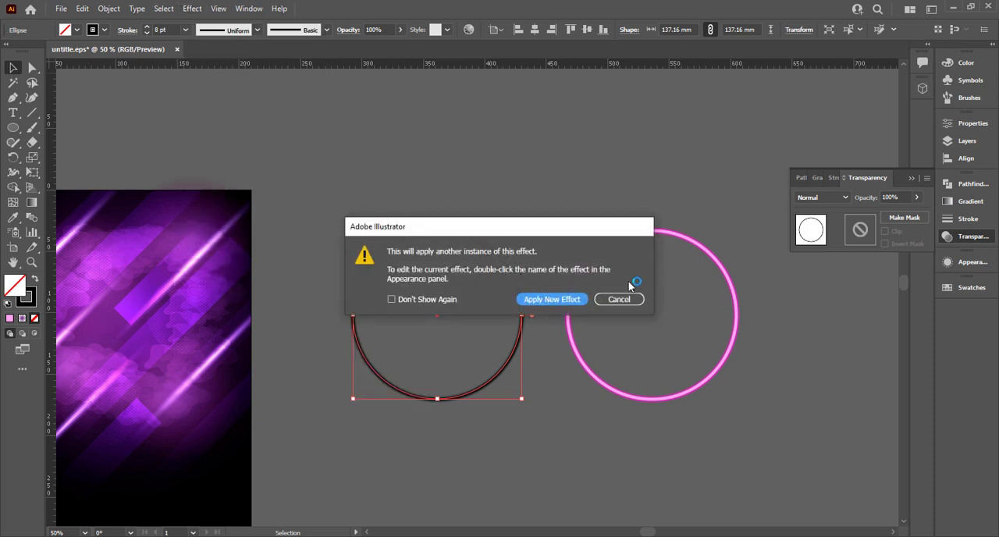
click(619, 299)
Edit the black circle's existing Gaussian Blur effect and set its radius to 20 pixels
click(961, 262)
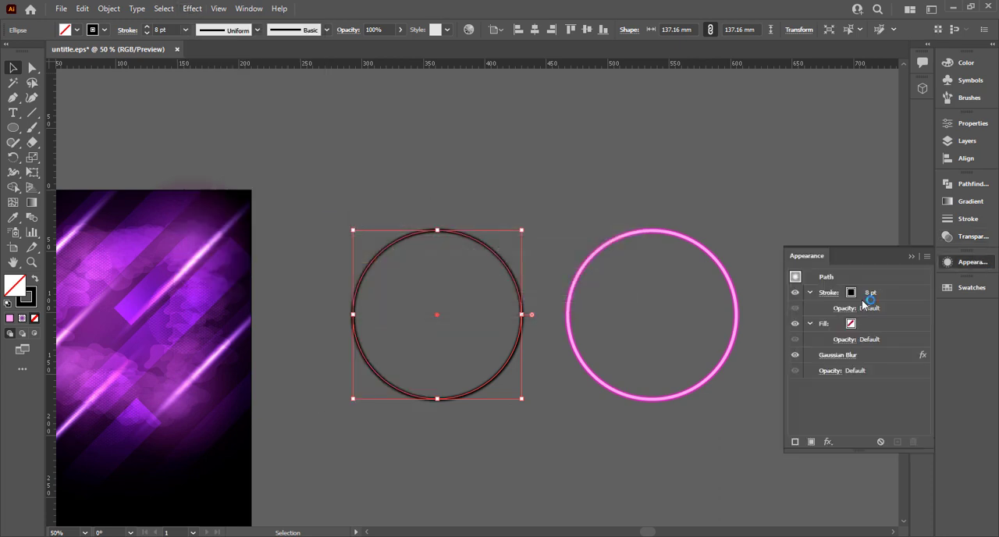
click(875, 294)
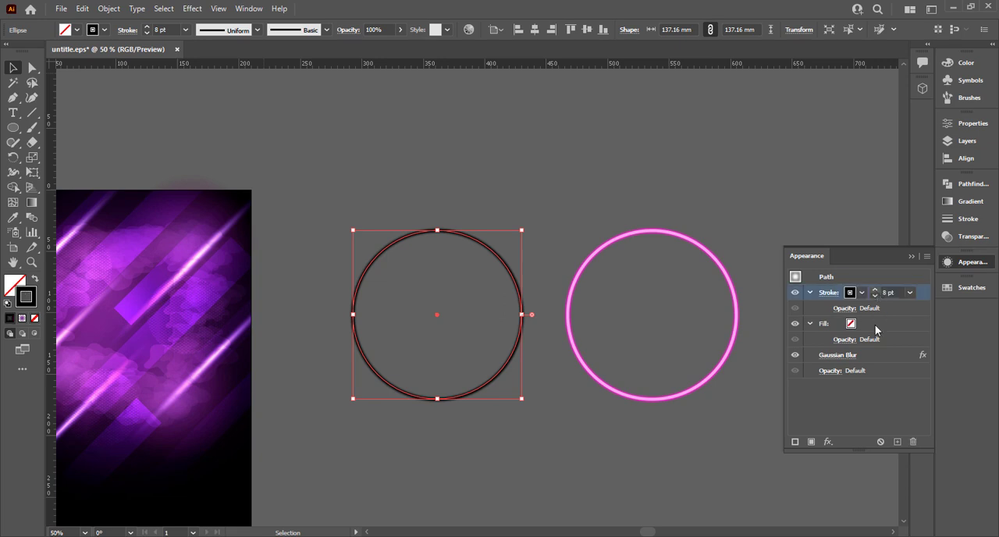
click(831, 355)
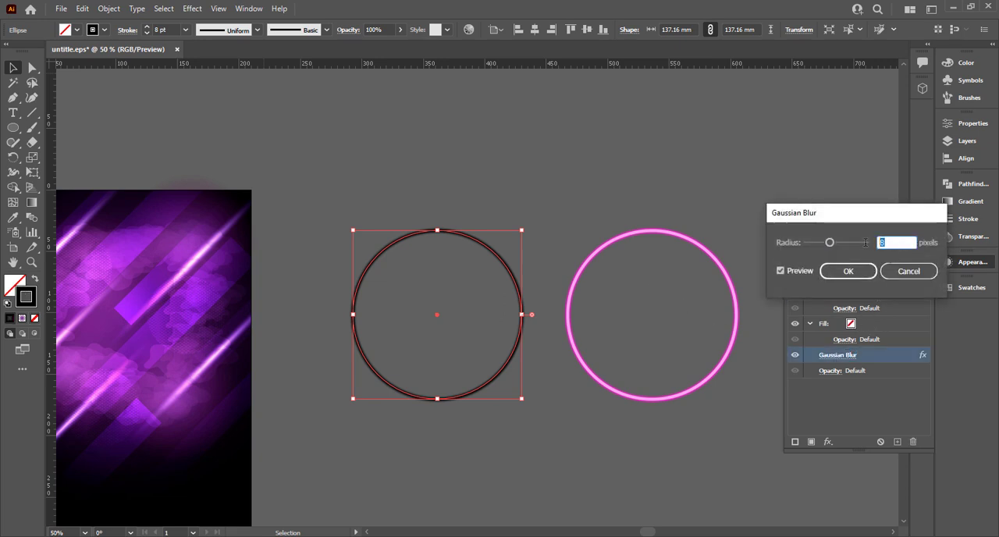
text(20)
click(560, 215)
click(856, 278)
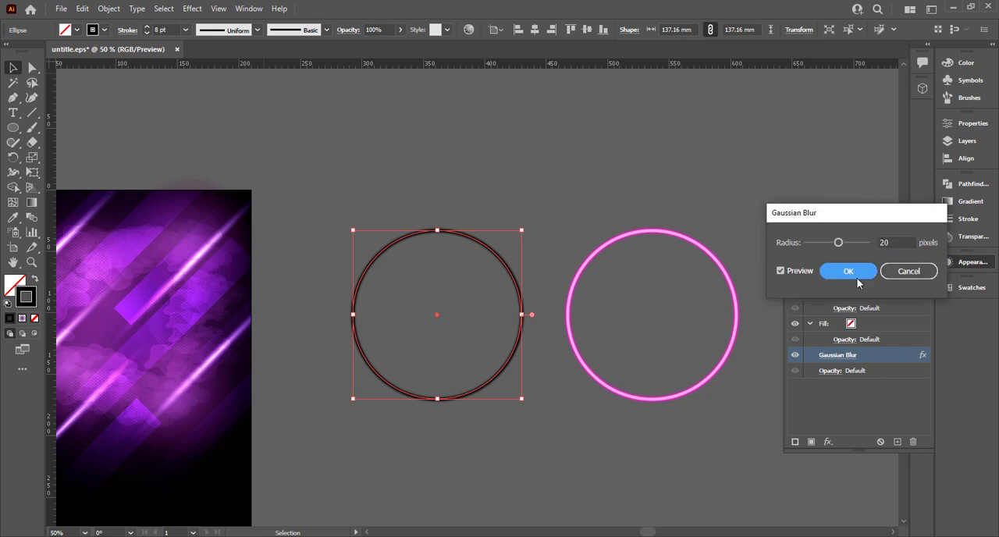
key(Return)
Move the blurred black circle behind the neon ring, offset slightly downward as a drop shadow
click(520, 313)
drag(521, 331, 739, 345)
click(612, 200)
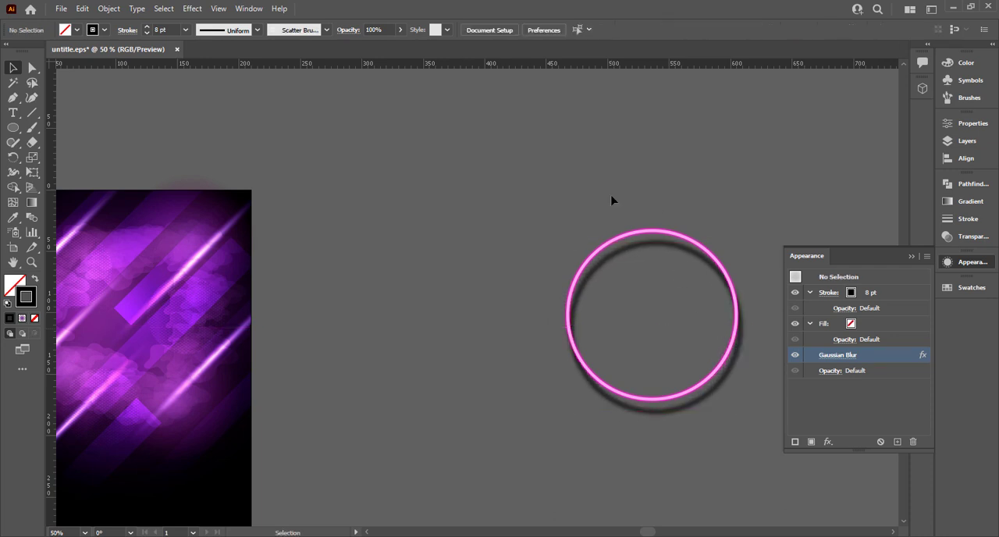
Lower the opacity of the blurred black shadow circle to 47%
drag(680, 325, 680, 325)
click(661, 272)
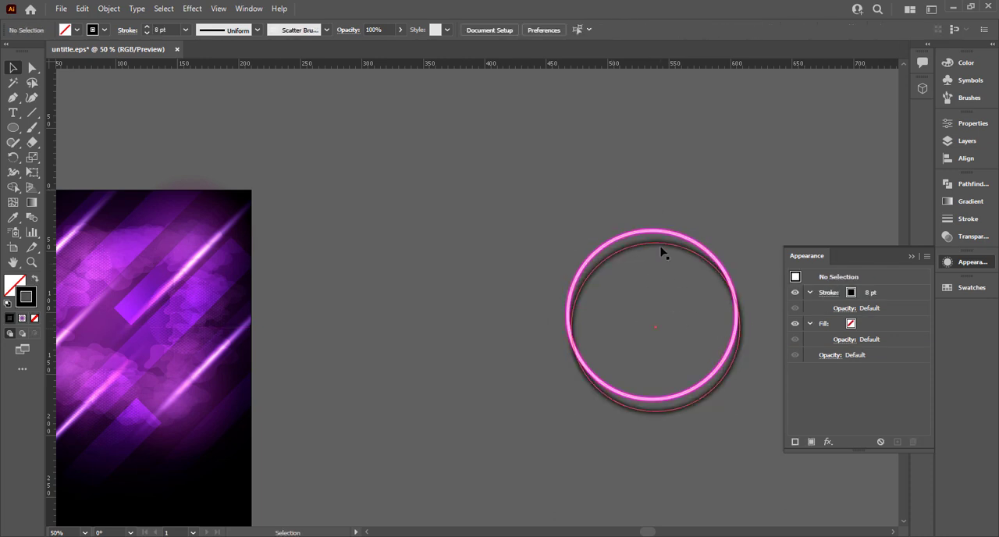
click(660, 247)
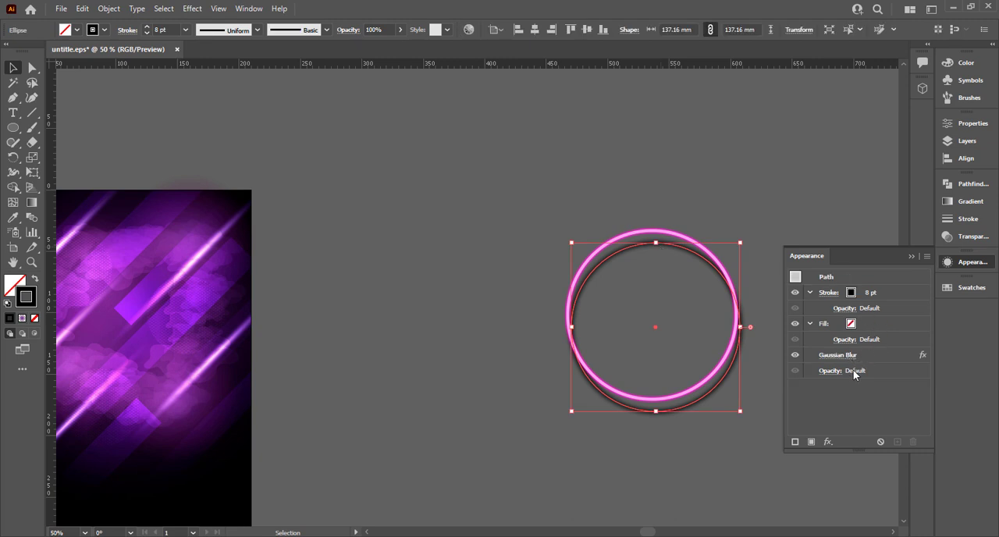
click(400, 30)
drag(375, 47, 374, 47)
click(491, 128)
Move the neon ring together with its shadow circle onto the upper middle of the poster
drag(609, 204, 664, 330)
drag(530, 302, 624, 278)
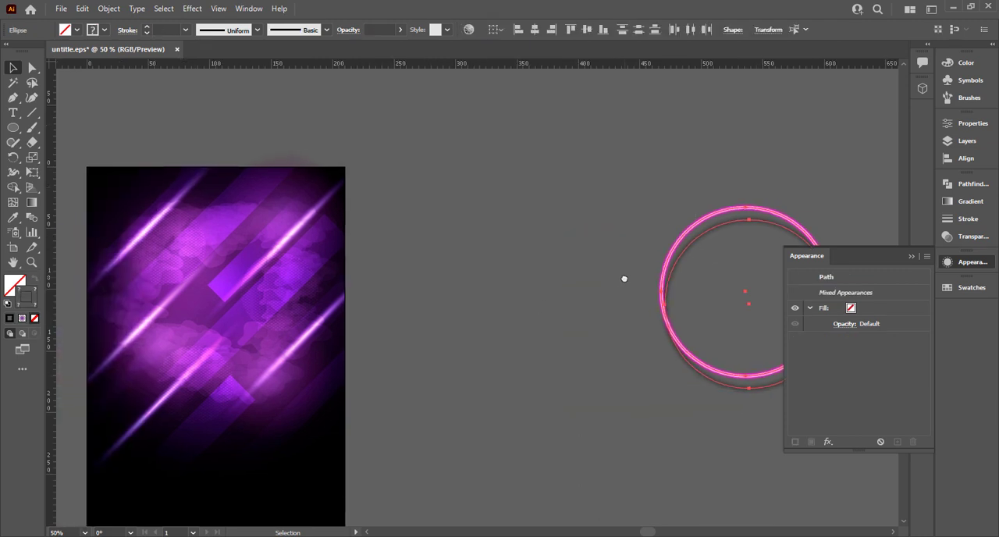
drag(674, 255, 149, 269)
drag(357, 263, 570, 237)
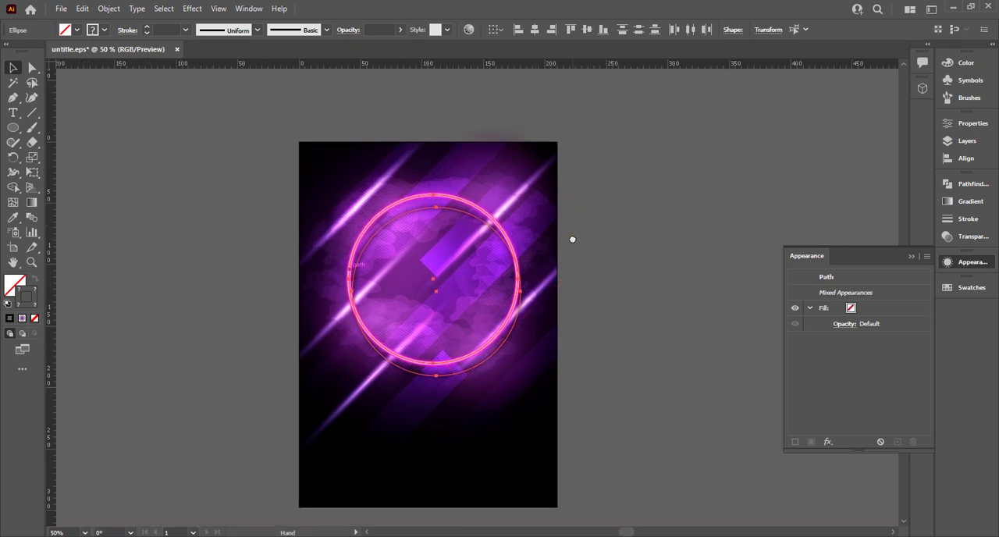
click(605, 289)
Set the opacity of the blurred black shadow circle on the poster to 80%
click(501, 335)
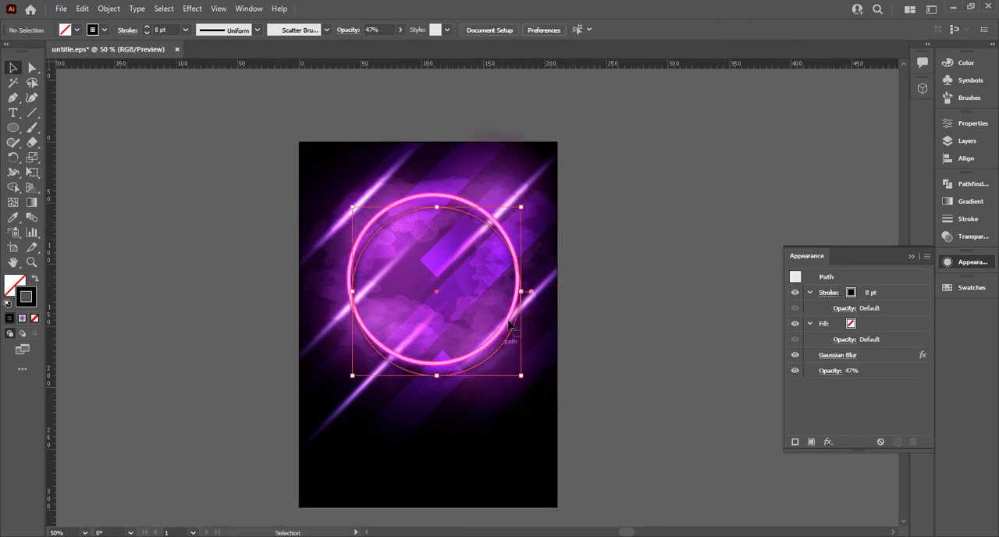
click(384, 29)
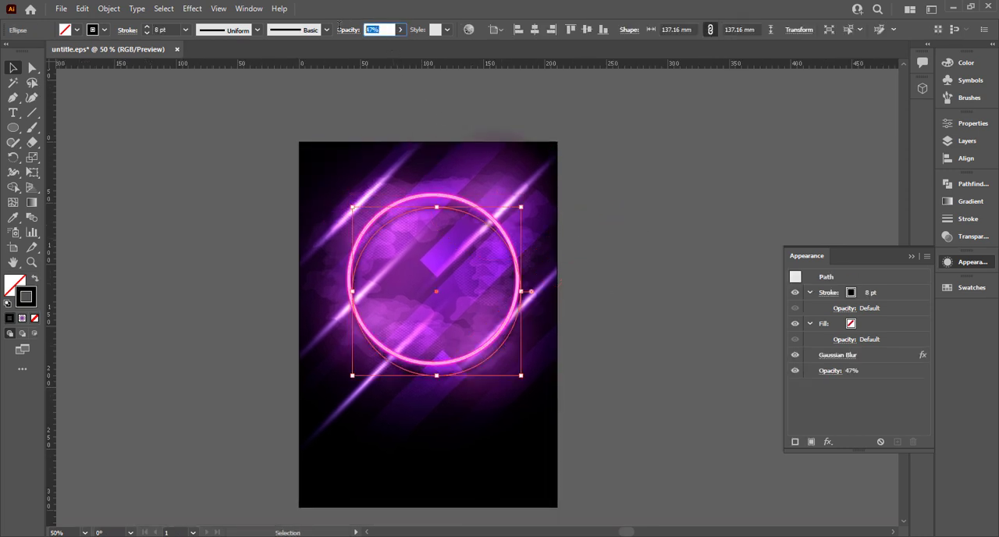
text(80)
click(602, 168)
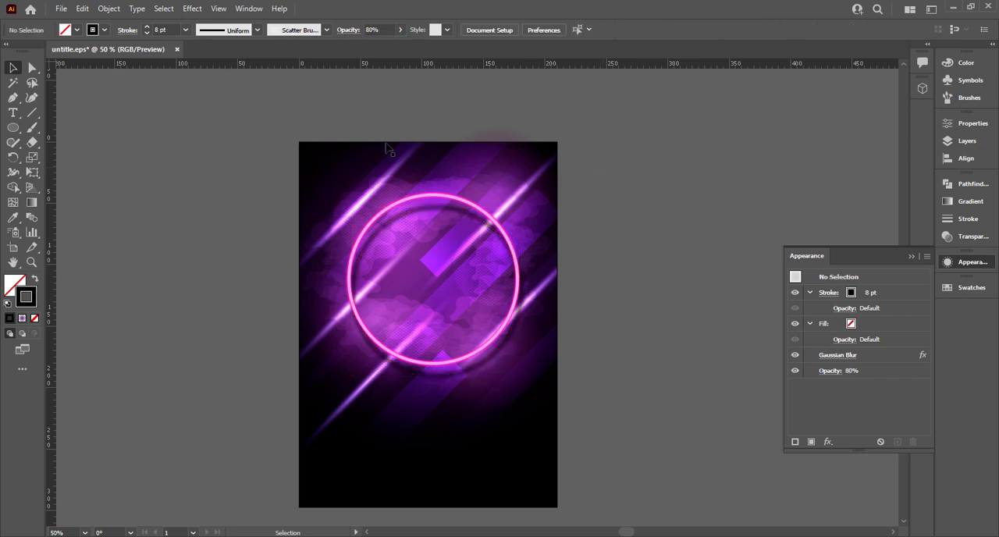
Draw a circle about 60 mm across beside the poster and give it the sampled white-centred radial glow appearance
drag(161, 164, 267, 155)
drag(13, 128, 89, 158)
drag(243, 241, 280, 275)
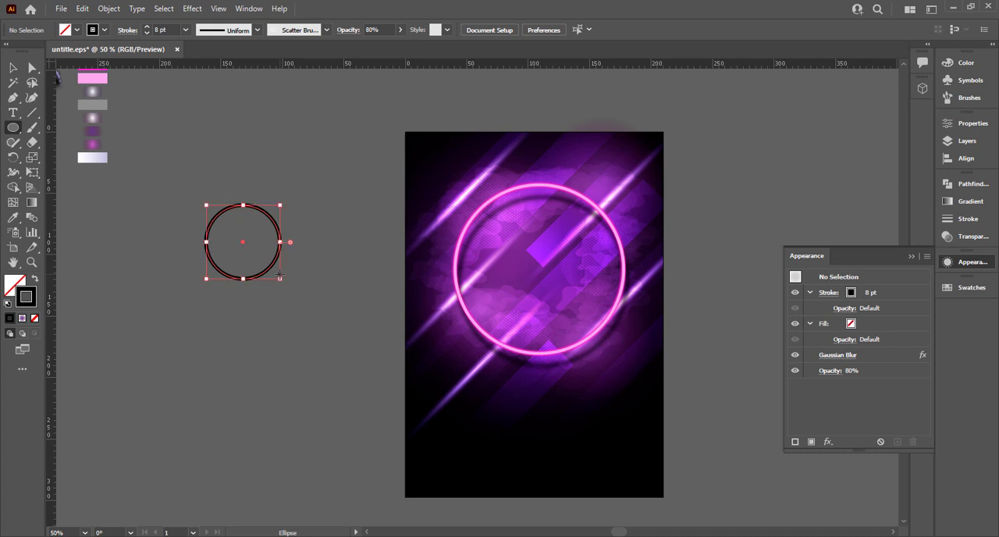
key(i)
click(93, 119)
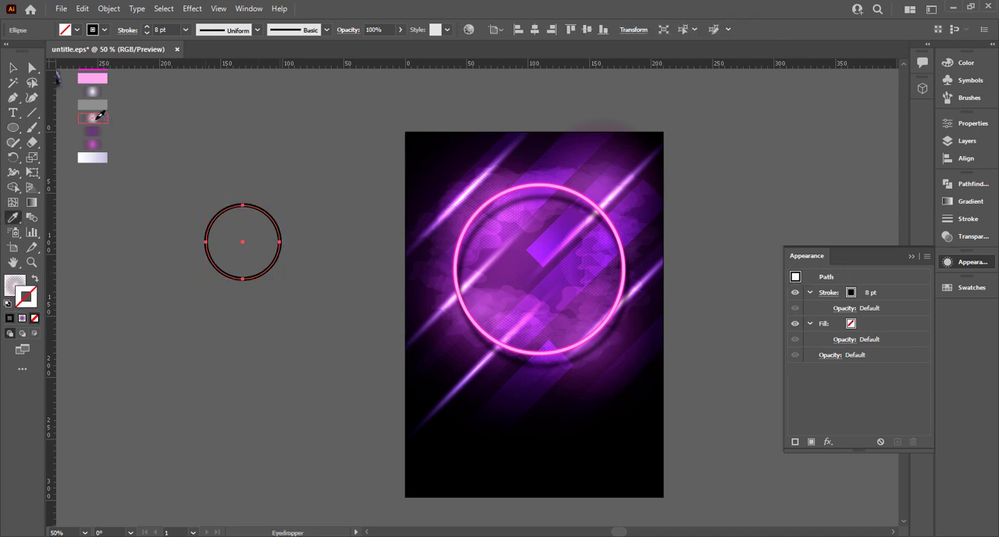
click(13, 68)
click(221, 184)
Duplicate the white glow circle alongside itself and apply the sampled magenta radial glow to the copy
drag(270, 256, 349, 258)
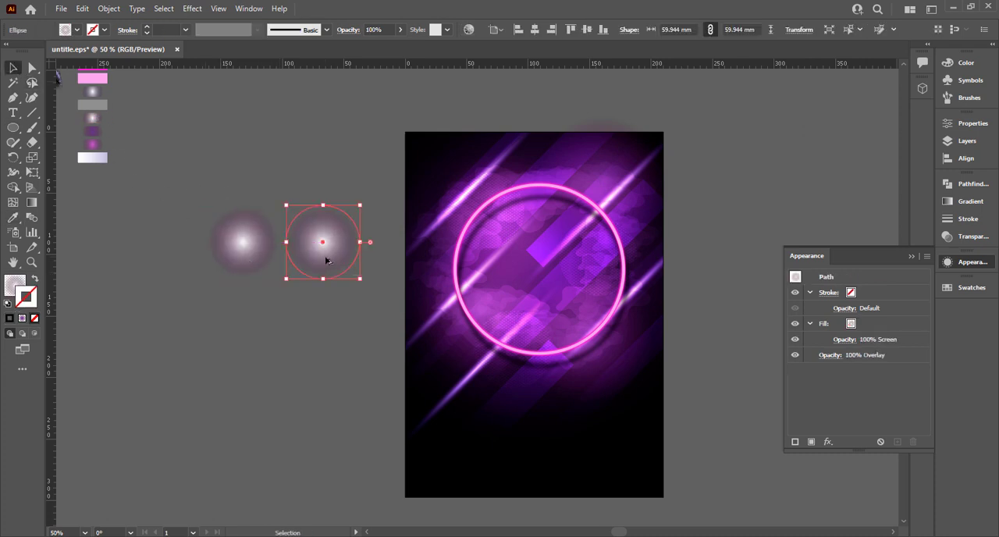
key(i)
click(101, 144)
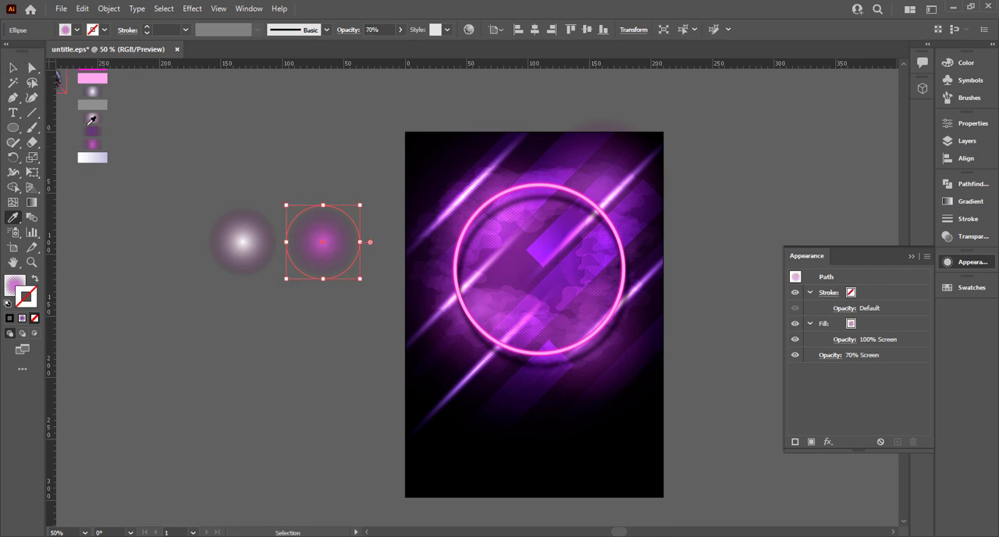
click(18, 71)
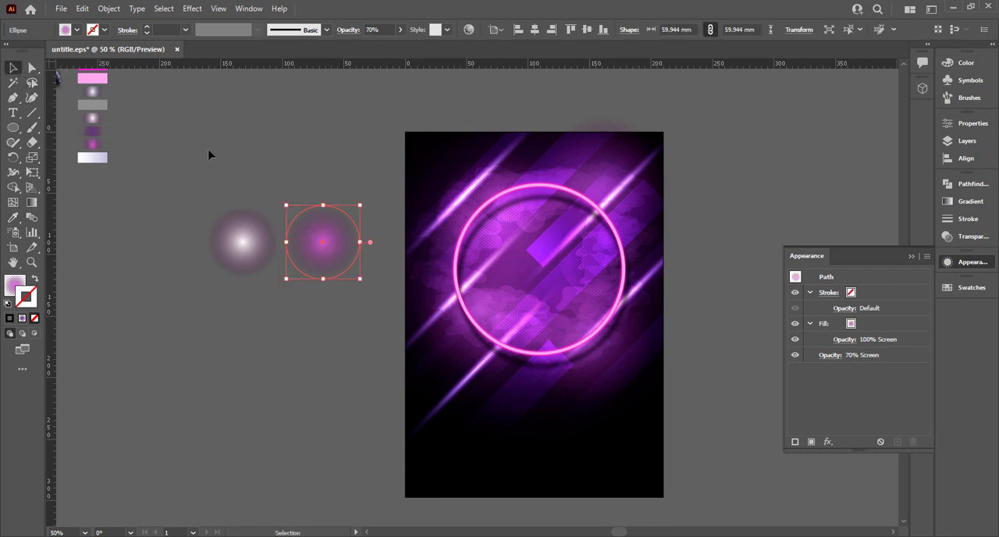
Align the two glow circles on their centres, squeeze them into an ellipse about 9 mm wide, and group them
drag(208, 154, 374, 204)
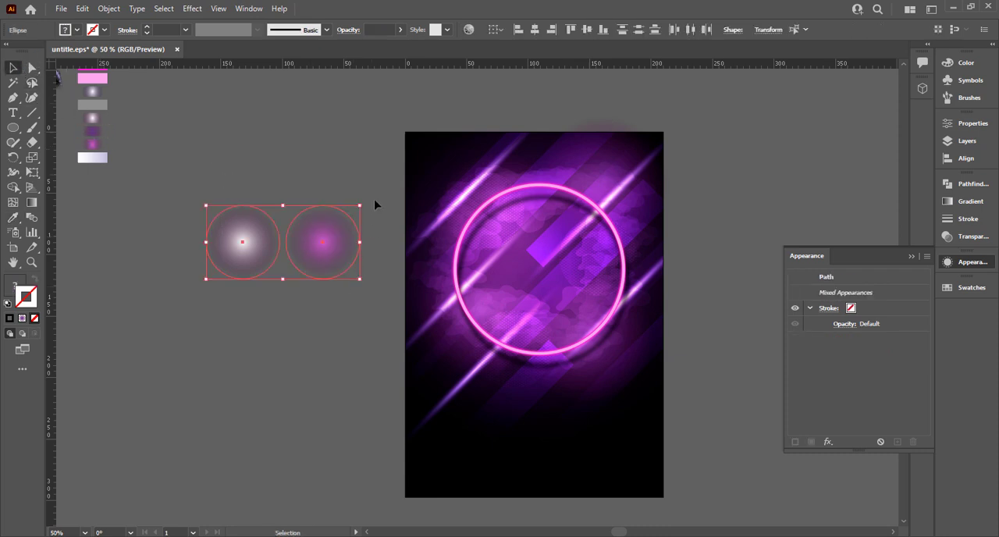
click(534, 35)
click(274, 193)
drag(281, 192, 288, 244)
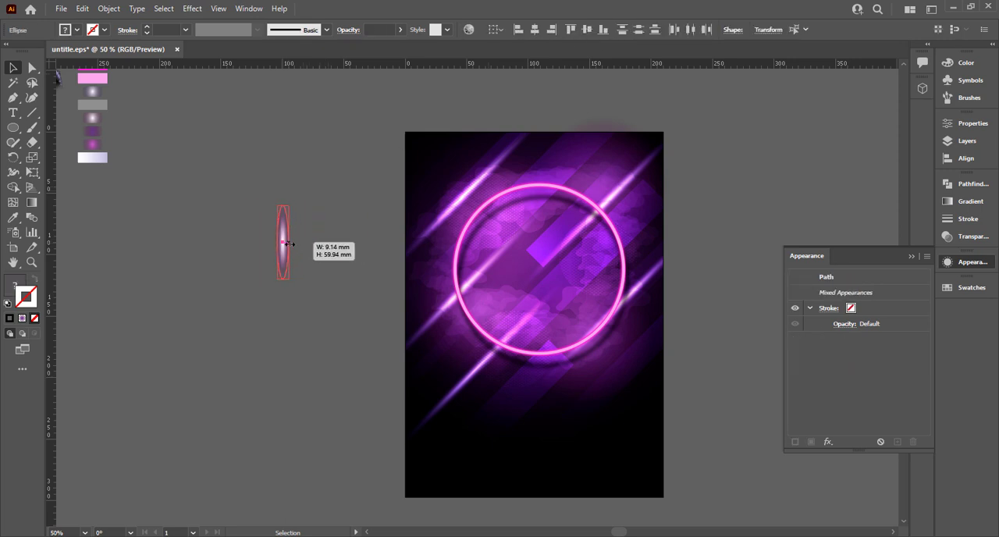
key(ctrl+g)
Rotate the glow ellipse group to a diagonal and place it on the neon ring's upper-left edge
drag(291, 284, 344, 195)
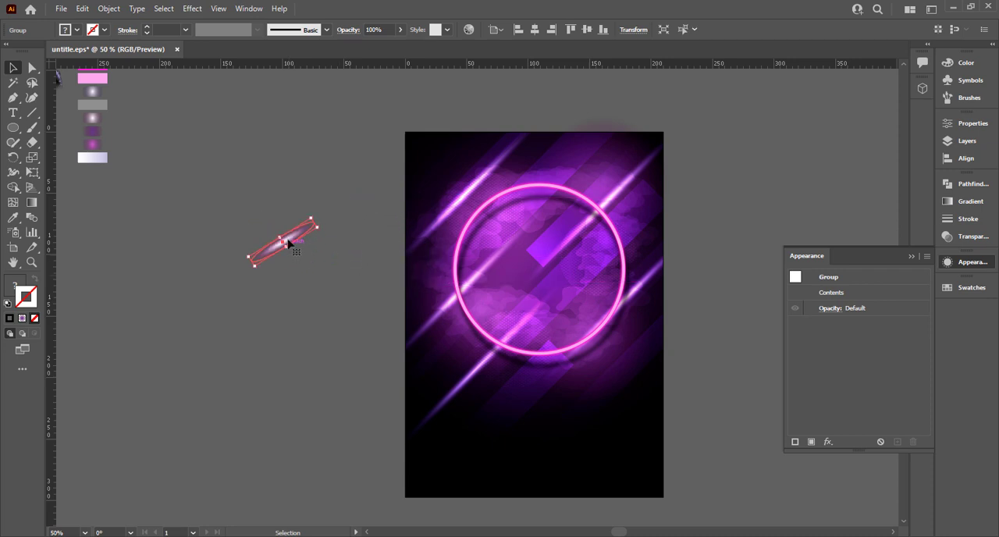
drag(293, 241, 587, 179)
click(535, 107)
Duplicate the diagonal glow highlight and position the copy on the neon ring's lower-right edge
drag(499, 201, 590, 343)
drag(684, 274, 660, 284)
scroll(622, 319, up, 4)
drag(629, 316, 511, 388)
scroll(510, 388, down, 3)
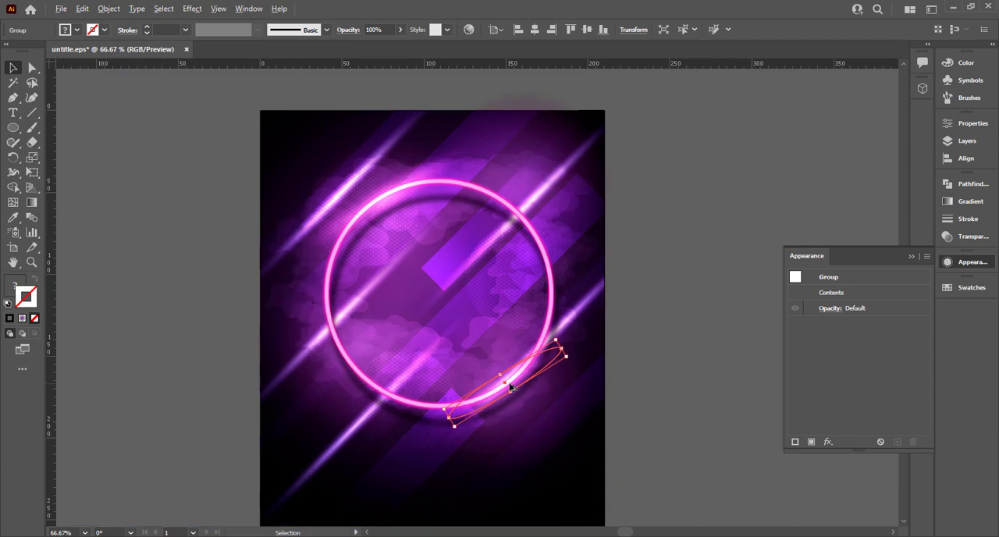
click(230, 231)
scroll(290, 205, down, 1)
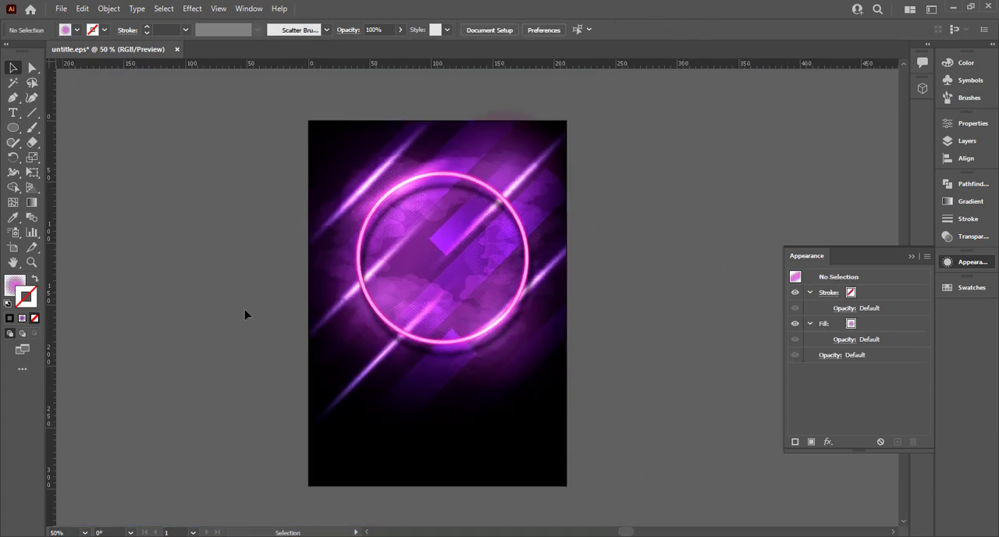
Bring the singer photo from beside the swatches onto the poster and arrange it in front of all artwork
scroll(349, 310, down, 1)
scroll(343, 306, left, 2)
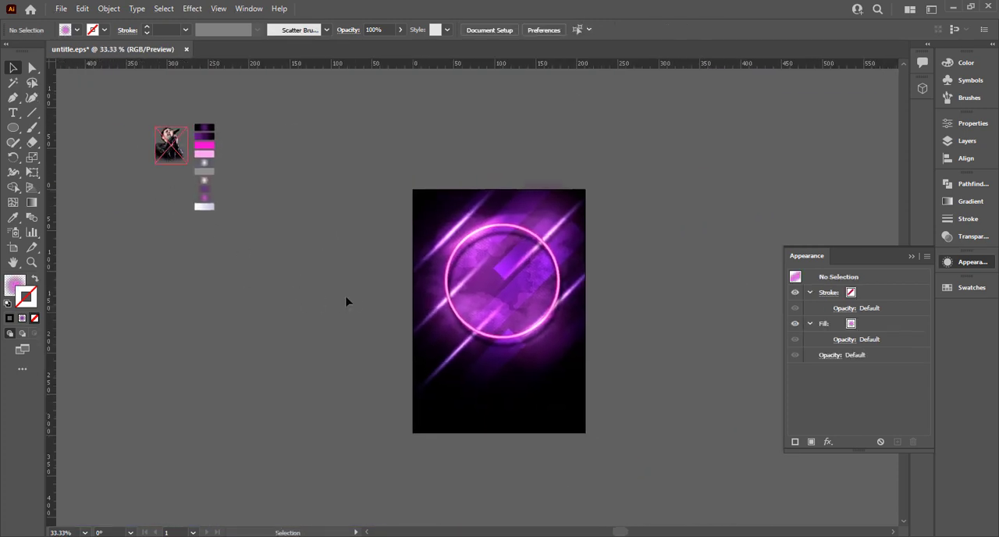
scroll(353, 302, up, 1)
drag(352, 298, 402, 301)
drag(153, 111, 484, 406)
right_click(637, 360)
mouse_move(763, 283)
click(814, 284)
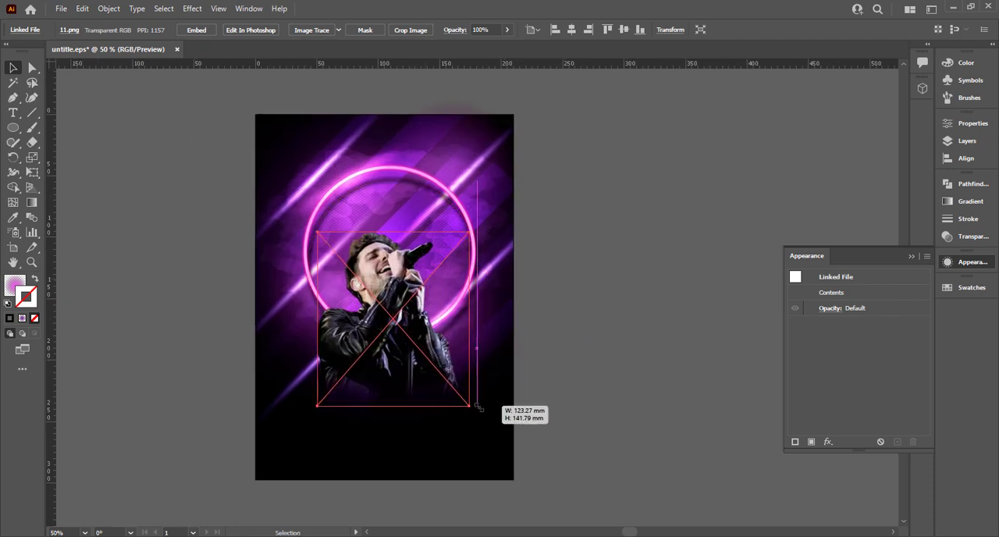
Move the singer photo up inside the neon ring and enlarge it slightly
drag(427, 370, 439, 331)
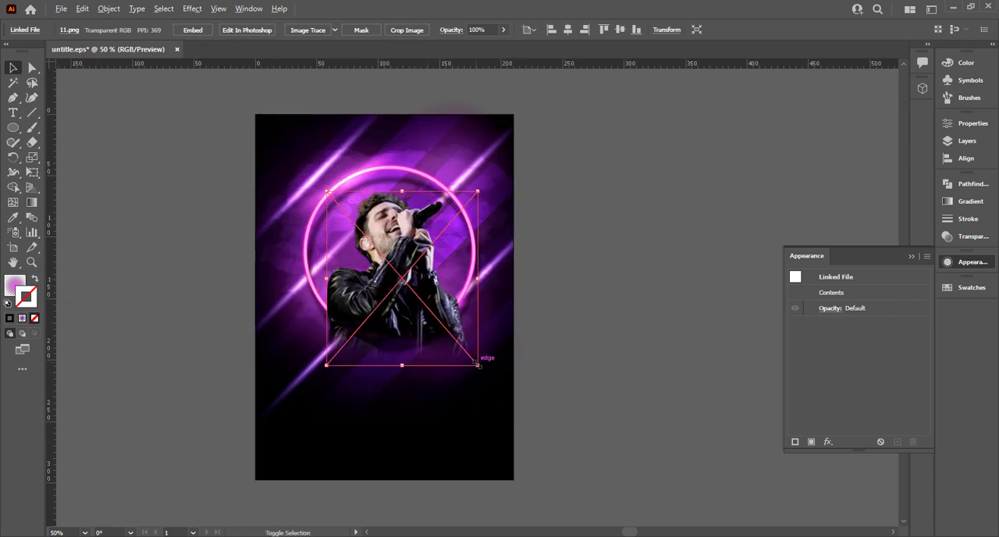
drag(478, 365, 484, 373)
click(619, 354)
key(ctrl+0)
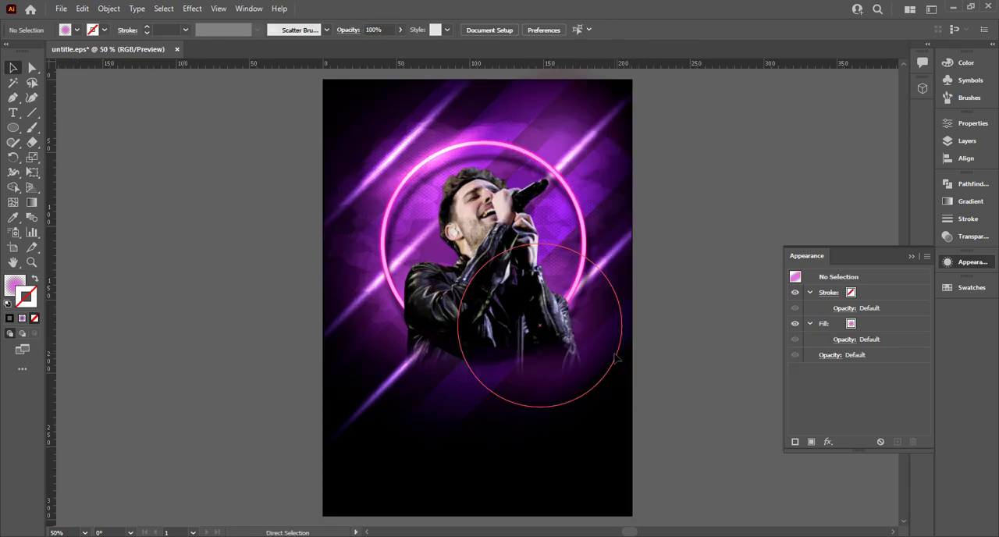
Nudge the singer photo slightly up and to the left within the neon ring
drag(506, 325, 508, 327)
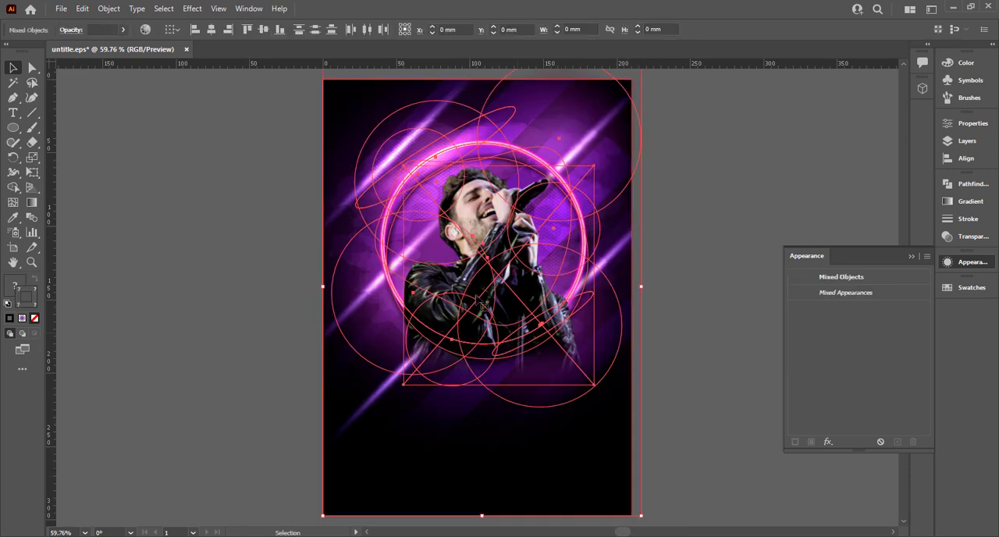
click(304, 159)
click(372, 160)
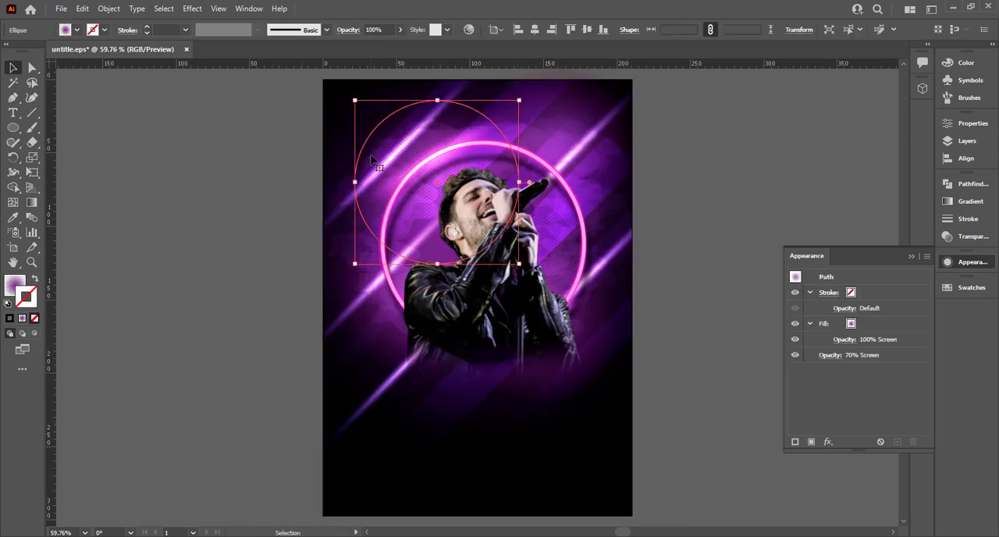
click(263, 243)
click(575, 299)
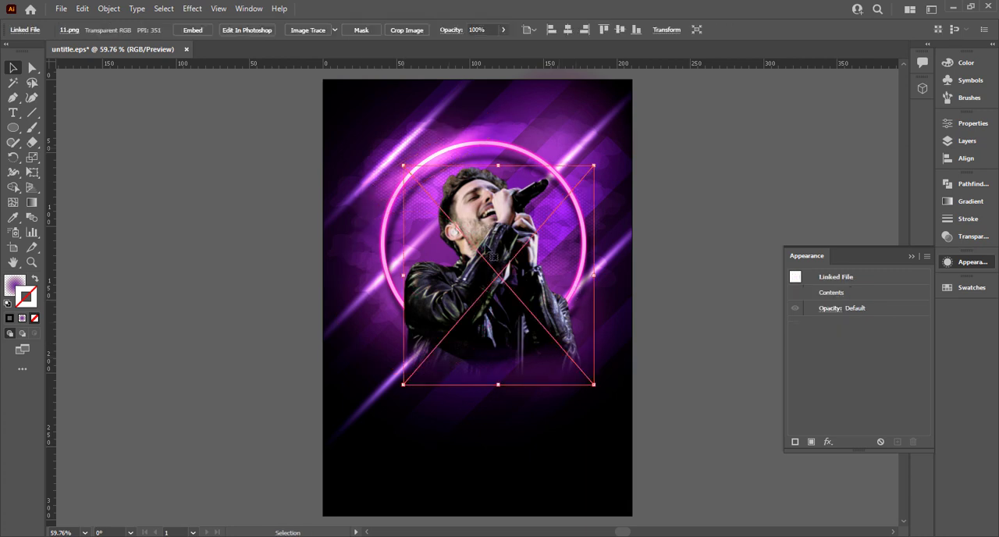
mouse_move(493, 257)
mouse_down()
mouse_move(515, 280)
mouse_move(523, 231)
mouse_move(489, 253)
mouse_up()
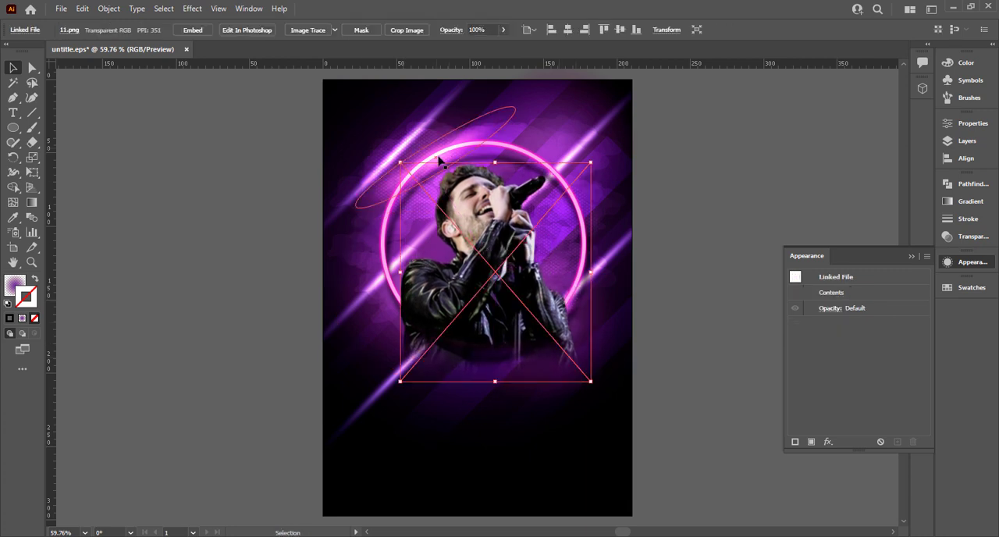
click(461, 157)
shift+click(575, 299)
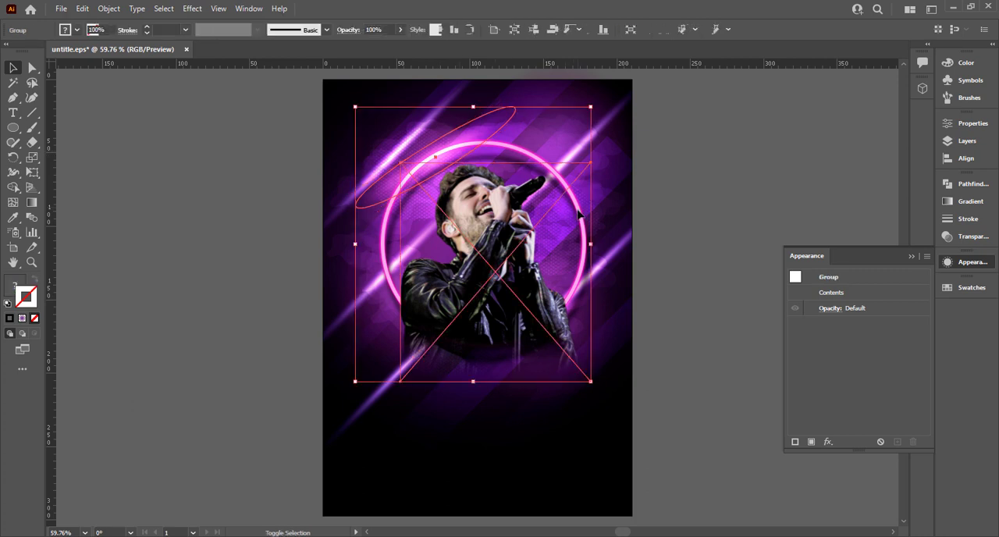
shift+click(575, 299)
shift+click(573, 302)
click(670, 302)
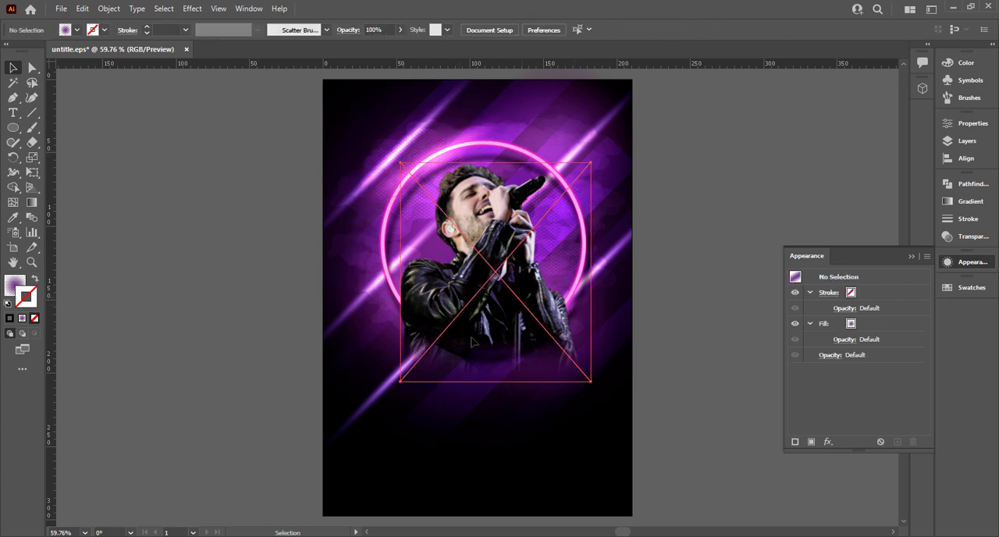
drag(573, 311, 518, 306)
click(554, 323)
Move the singer photo clear of the poster and copy the ring's lower-right glow highlight out beside the artboard
drag(438, 268, 190, 298)
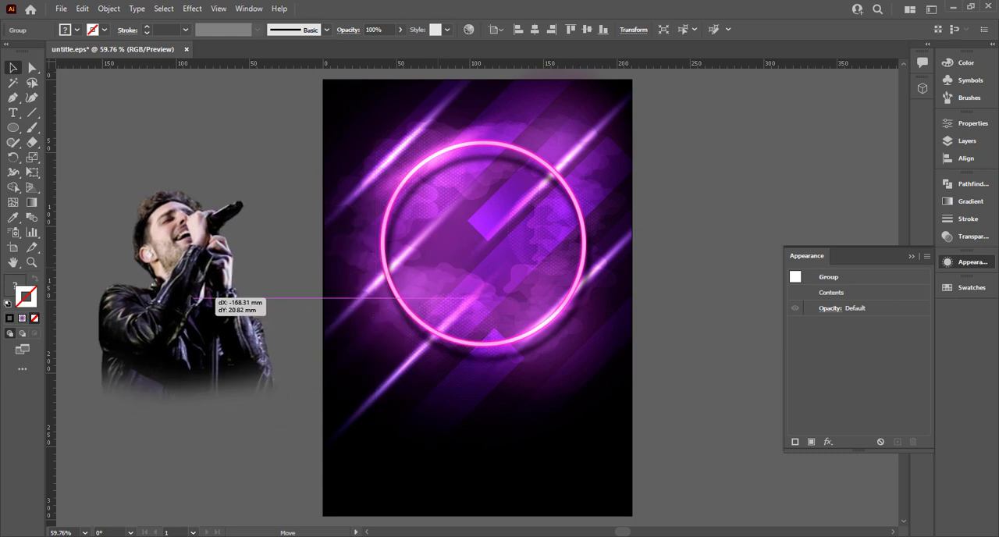
click(550, 329)
drag(690, 307, 731, 306)
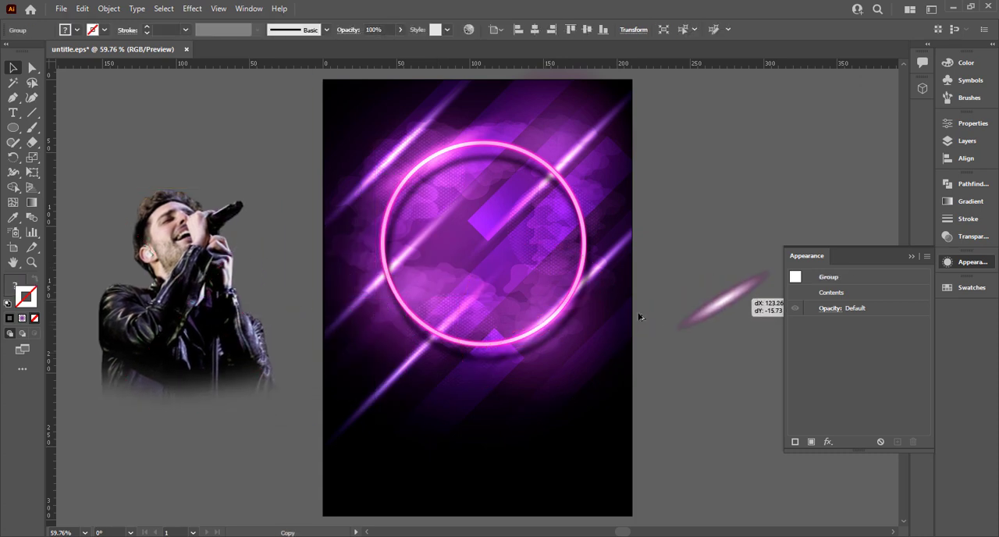
Return the singer photo to the poster over the neon ring, enlarge it slightly and adjust its position
drag(178, 345, 480, 319)
drag(576, 381, 619, 403)
drag(515, 337, 522, 340)
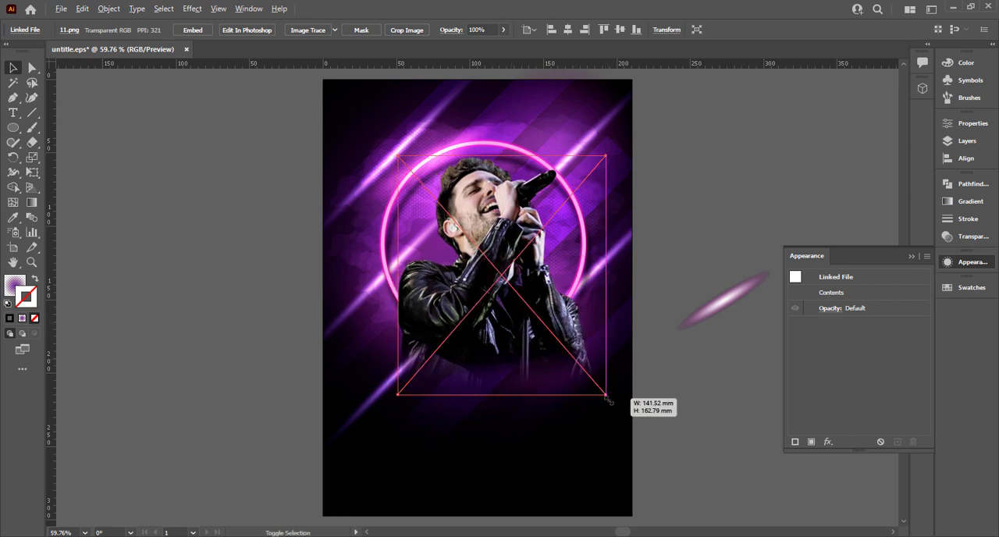
mouse_move(607, 396)
mouse_down()
mouse_move(616, 406)
mouse_move(610, 400)
mouse_up()
drag(528, 376, 528, 381)
Copy the spare glow highlight onto the ring beside the singer's sleeve and rotate it steeper along the curve
click(723, 313)
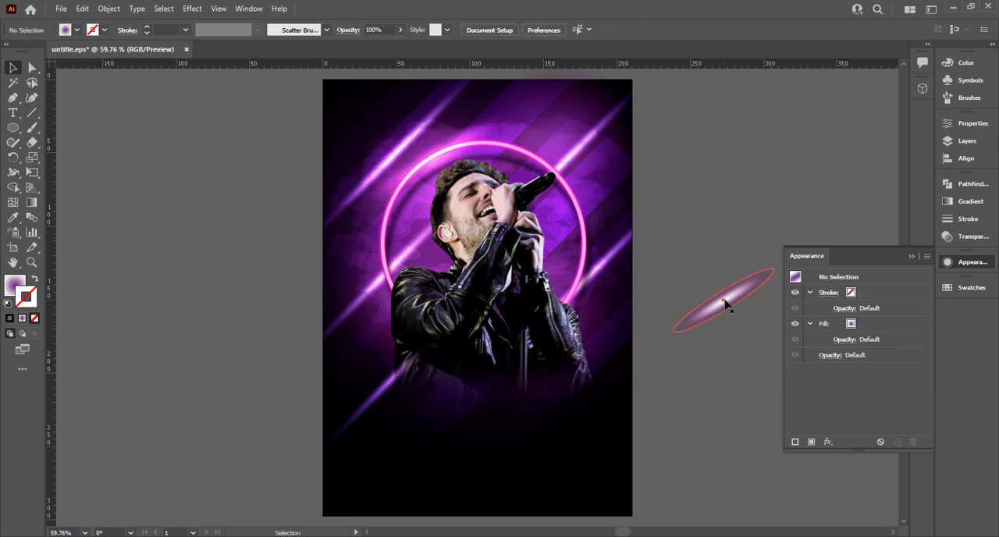
mouse_move(725, 305)
alt+mouse_down()
mouse_move(642, 284)
mouse_move(391, 266)
mouse_move(395, 279)
mouse_move(386, 280)
mouse_move(515, 298)
mouse_move(571, 293)
alt+mouse_up()
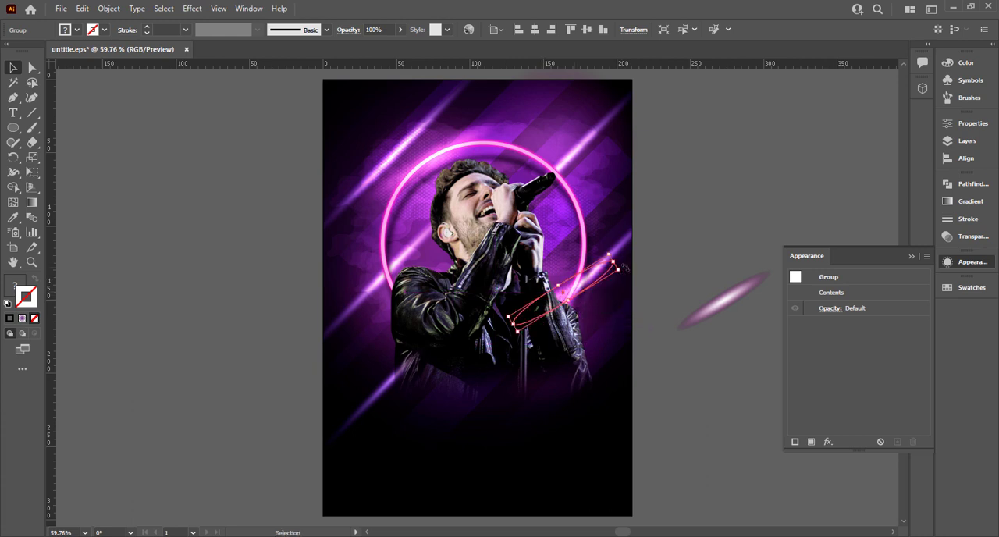
drag(625, 268, 592, 236)
drag(565, 287, 577, 292)
key(ctrl+shift+a)
click(722, 265)
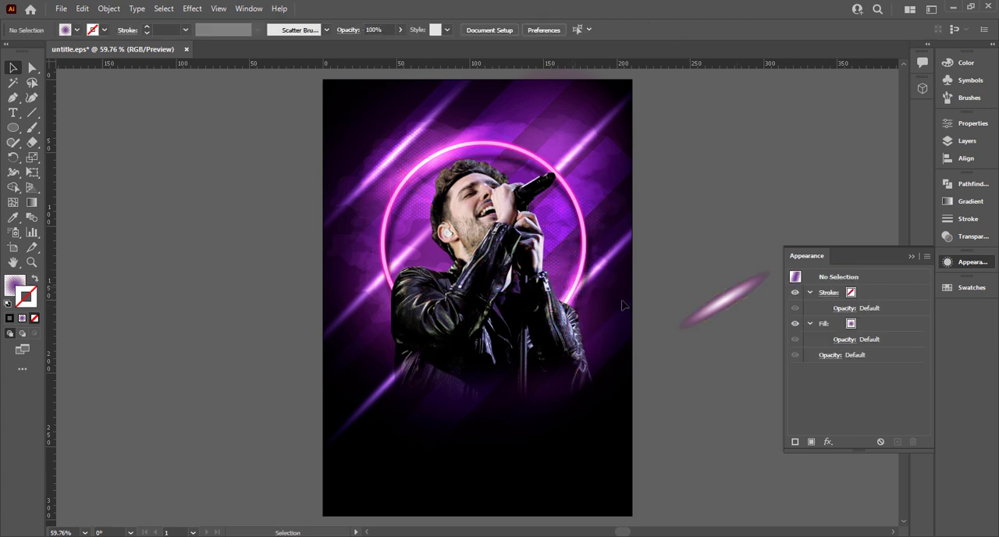
Refine the rotation of the glow highlight where the ring meets the singer's sleeve
click(584, 286)
click(578, 289)
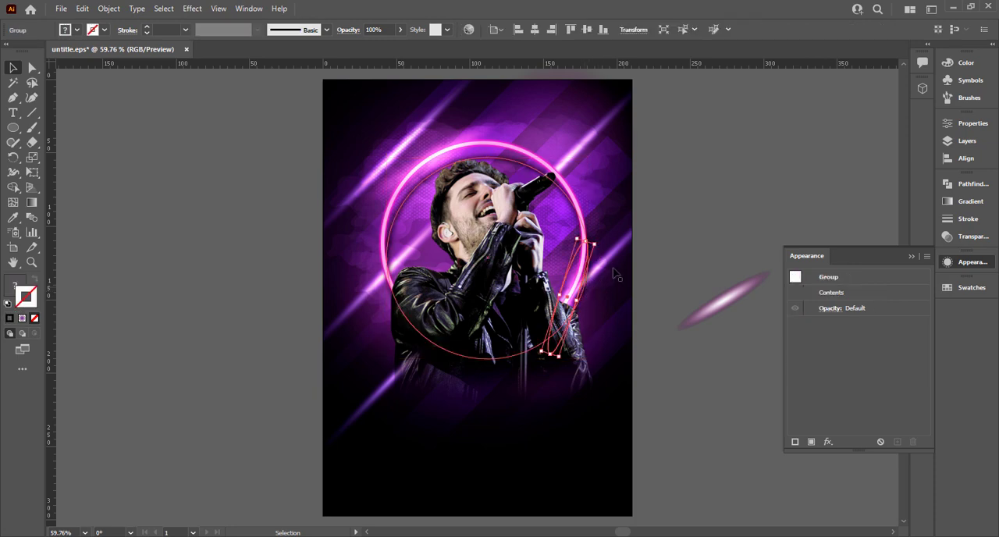
scroll(605, 261, up, 4)
drag(559, 241, 577, 290)
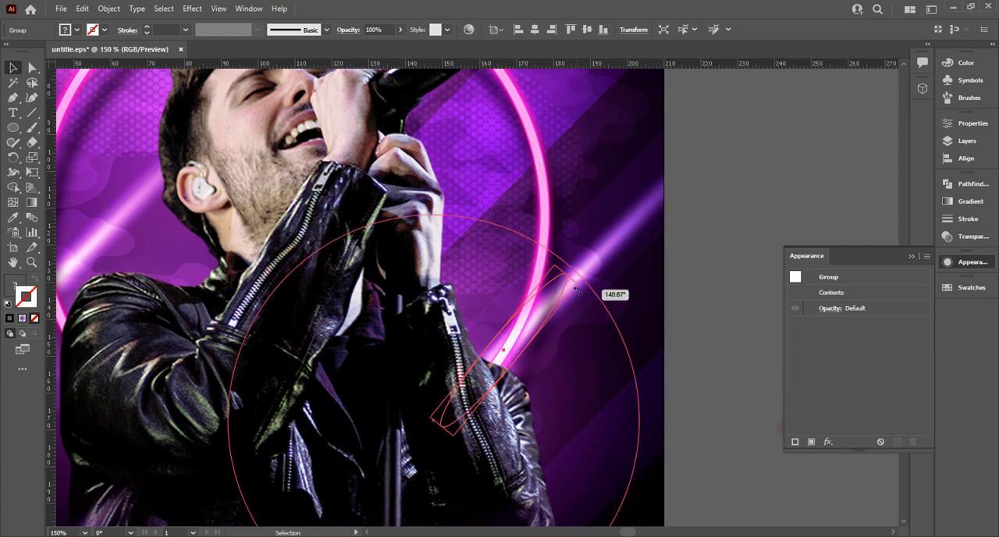
click(695, 293)
key(ctrl+0)
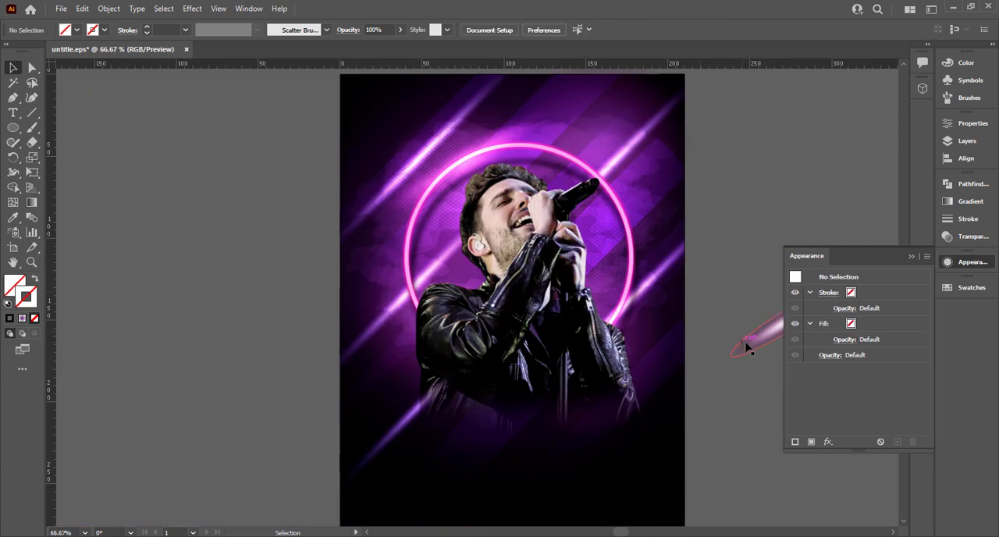
Move the spare glow highlight farther out on the empty canvas beside the poster and deselect it
drag(746, 347, 767, 433)
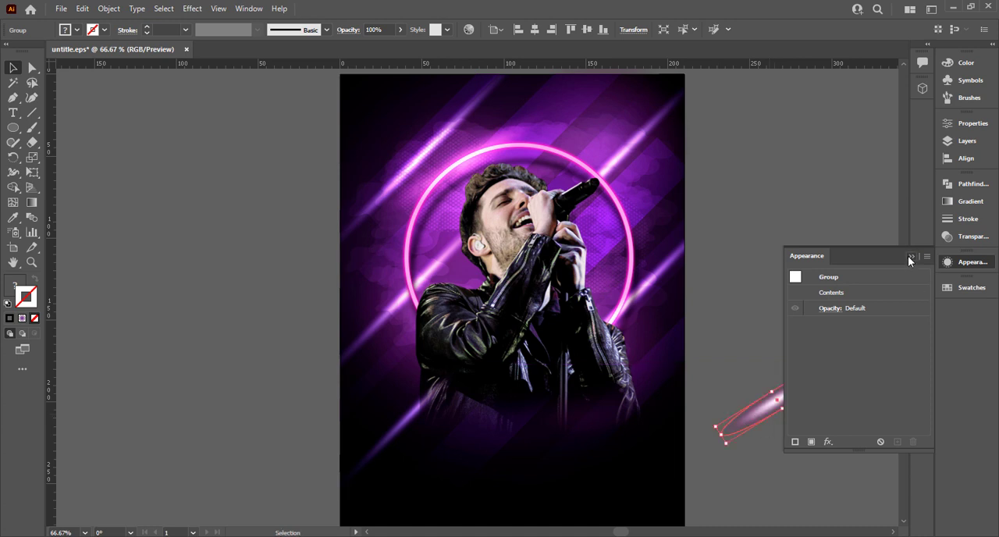
click(910, 256)
scroll(714, 305, down, 1)
drag(717, 310, 658, 278)
drag(729, 342, 814, 294)
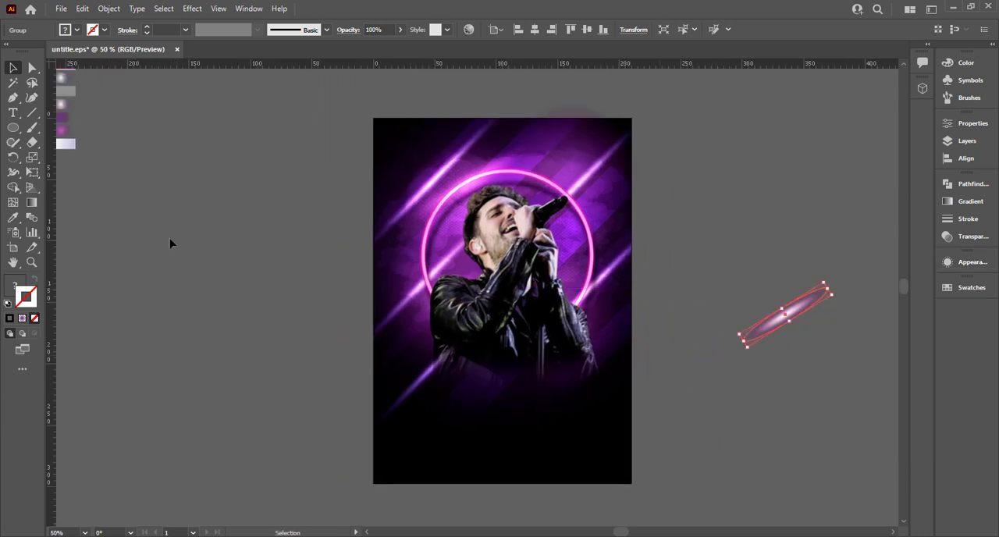
click(170, 241)
Add the text MUSIC on the empty canvas beside the poster and enlarge it to about 83 pt
click(13, 114)
click(146, 253)
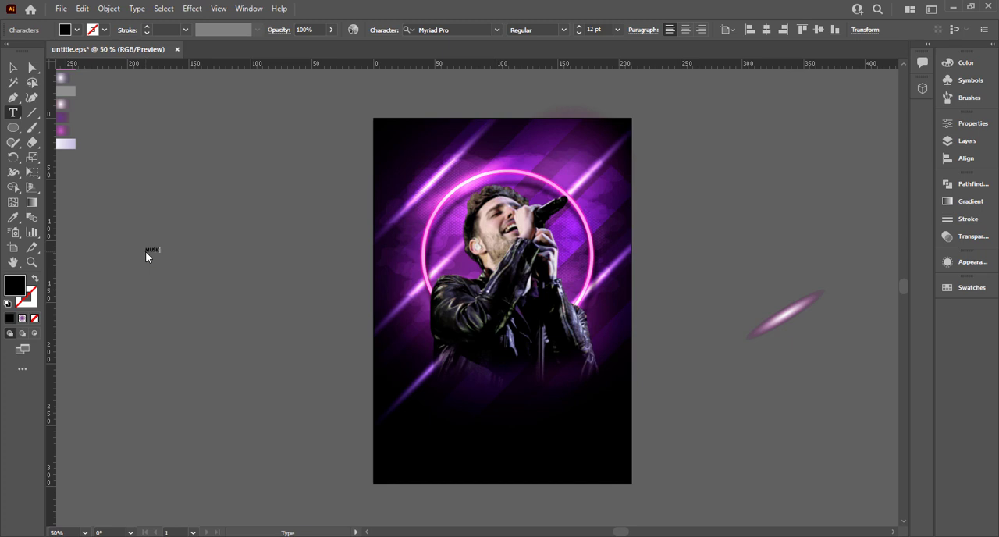
click(13, 69)
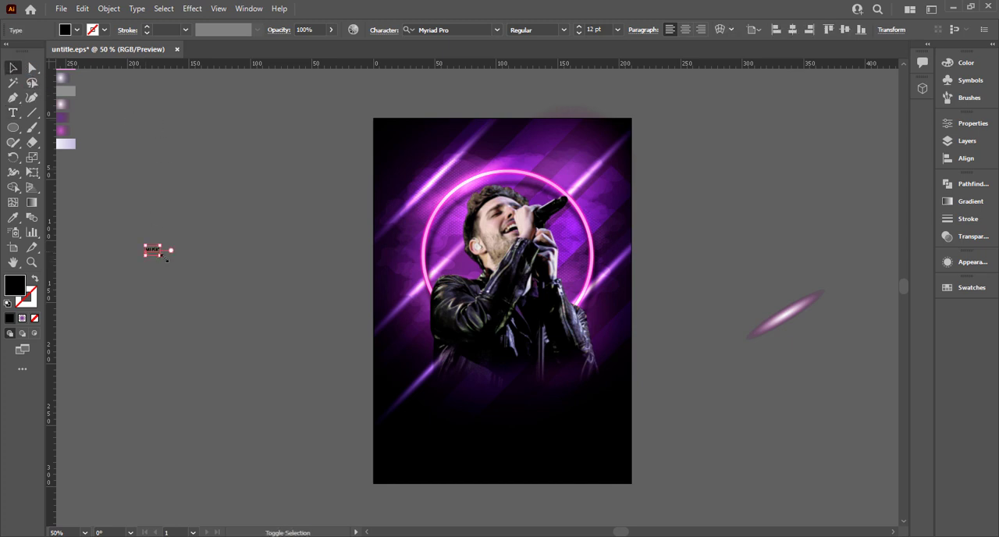
drag(162, 255, 281, 308)
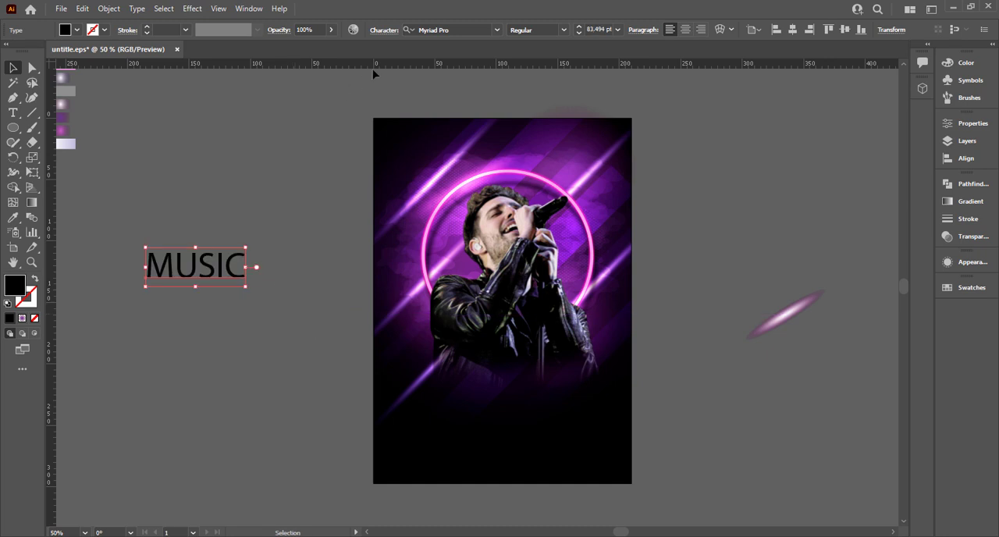
Set the MUSIC text in the Evogria font with a white fill
click(454, 26)
text(s)
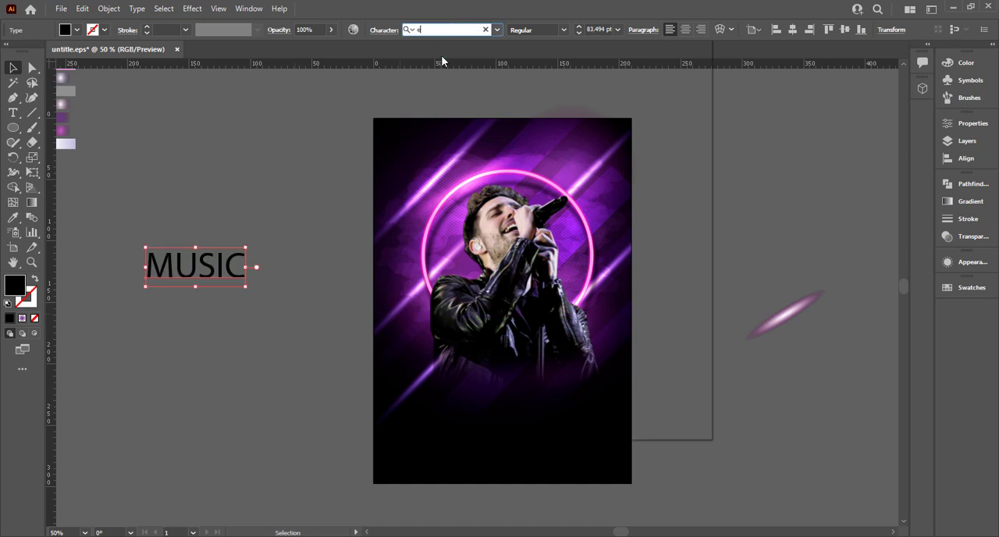
text(m)
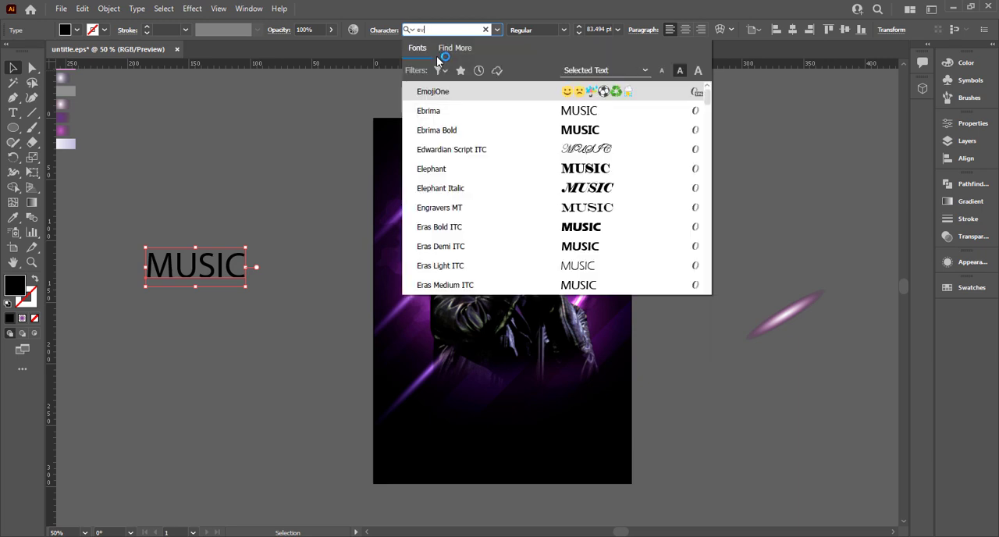
click(551, 91)
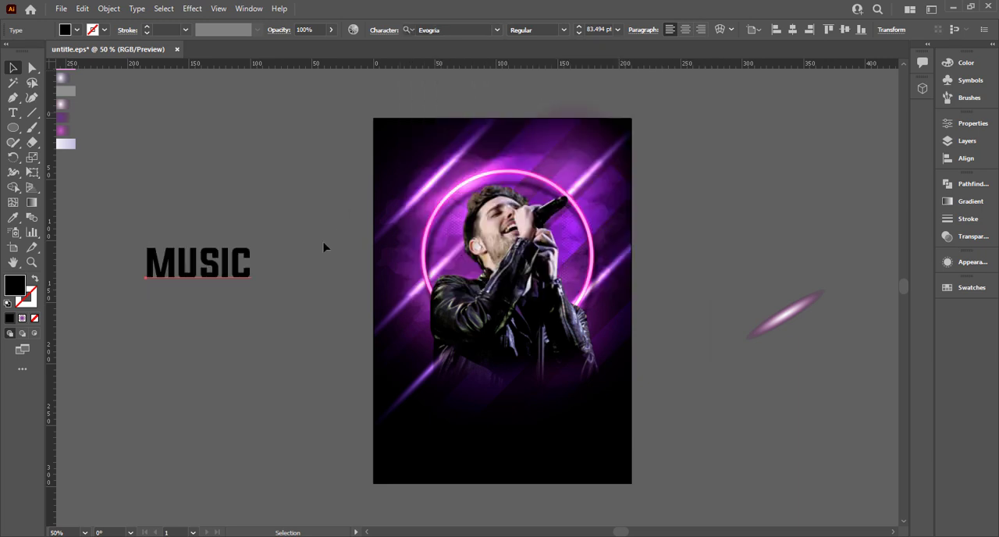
click(77, 32)
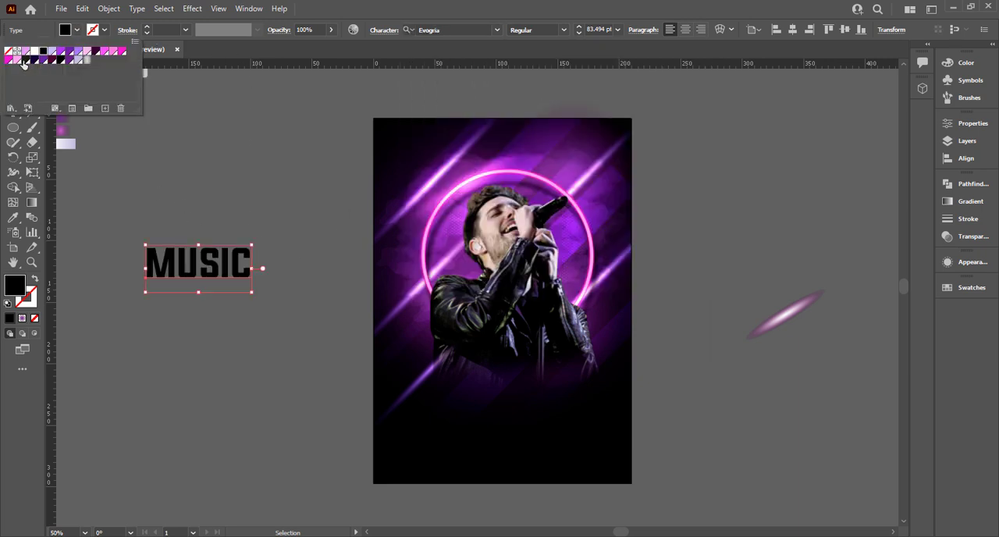
click(33, 53)
Place MUSIC on the poster below the singer at about 111 pt and duplicate it directly underneath
click(226, 261)
drag(226, 262, 519, 443)
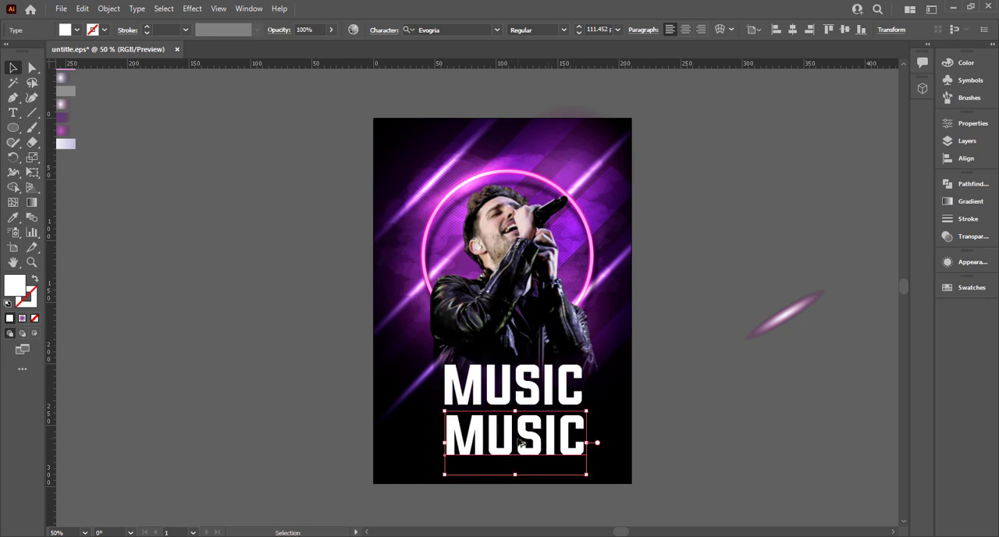
Replace the wording of the lower MUSIC copy with FES
double_click(517, 437)
double_click(516, 437)
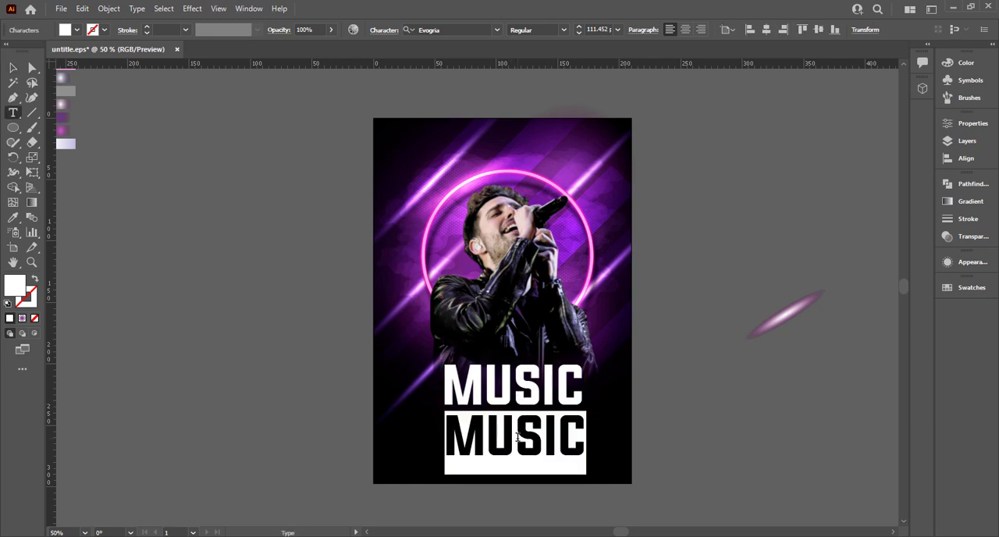
text(FESTIVAL)
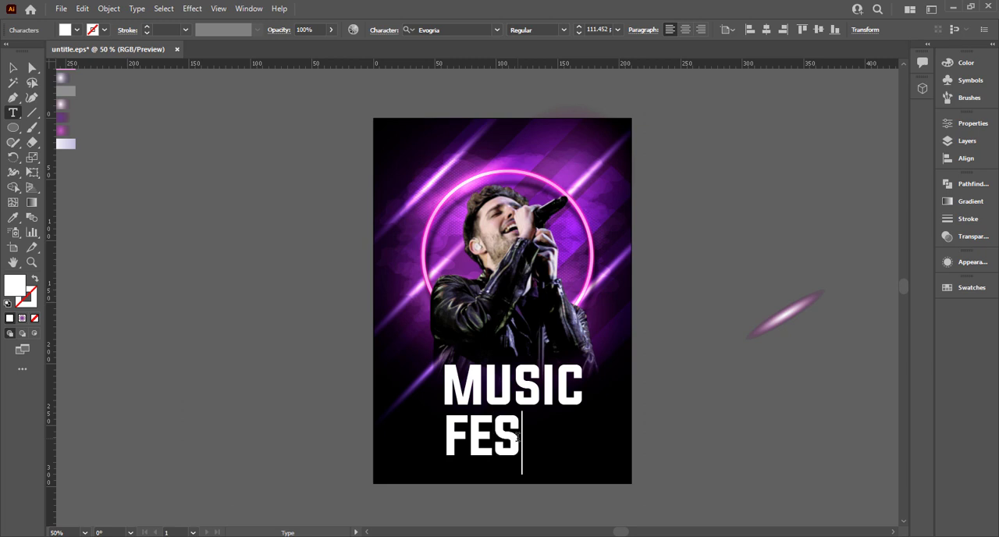
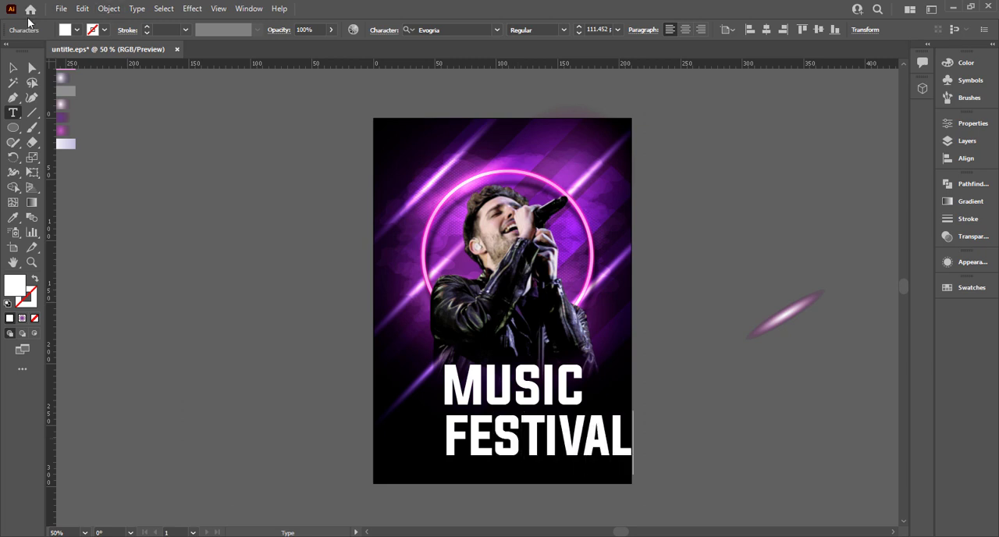
Centre-align the MUSIC and FESTIVAL texts and move them together to the middle of the poster below the singer
click(13, 70)
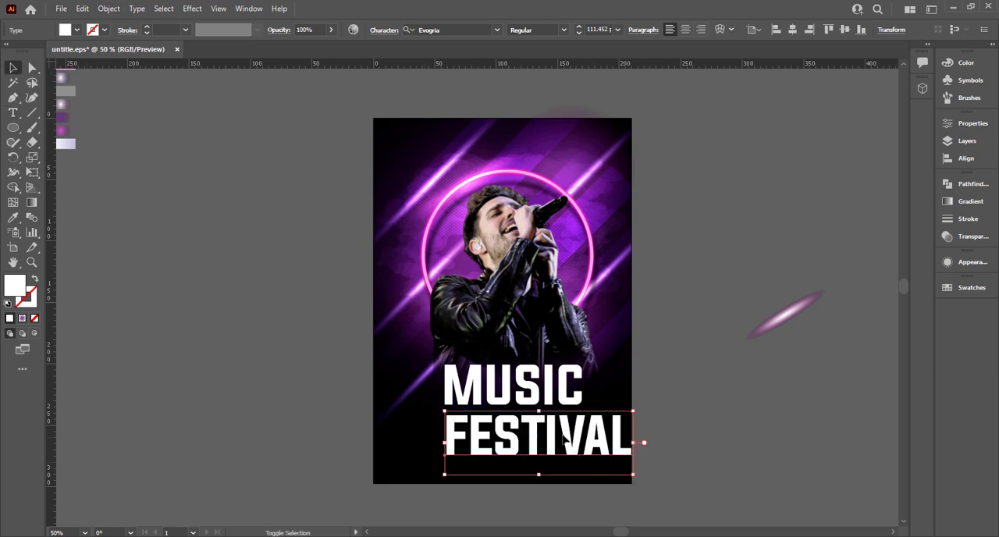
shift+click(545, 406)
click(685, 29)
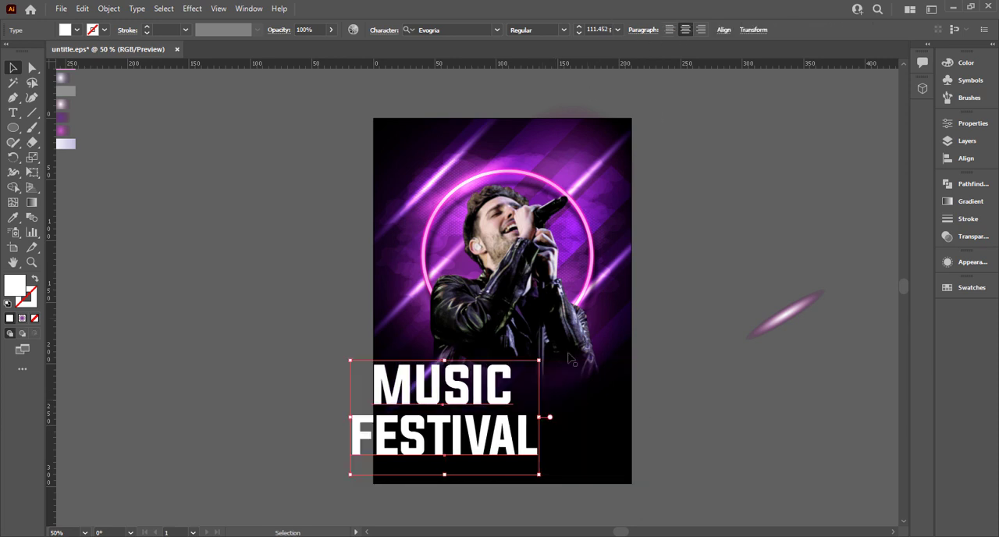
drag(468, 409, 535, 394)
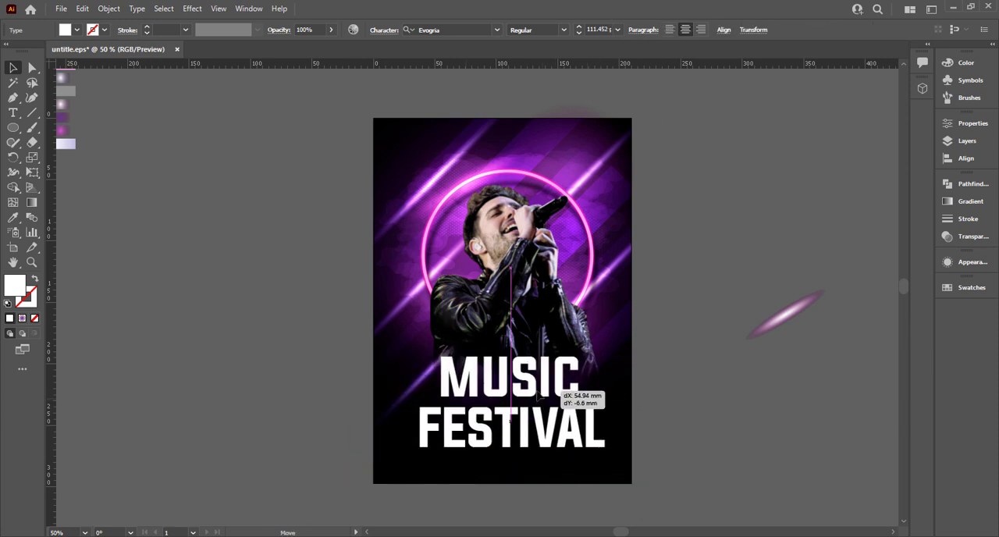
Shrink FESTIVAL to about 82 pt and fit it directly beneath MUSIC at the same width
click(599, 462)
click(601, 451)
drag(607, 468, 579, 458)
scroll(568, 436, up, 3)
drag(465, 434, 444, 382)
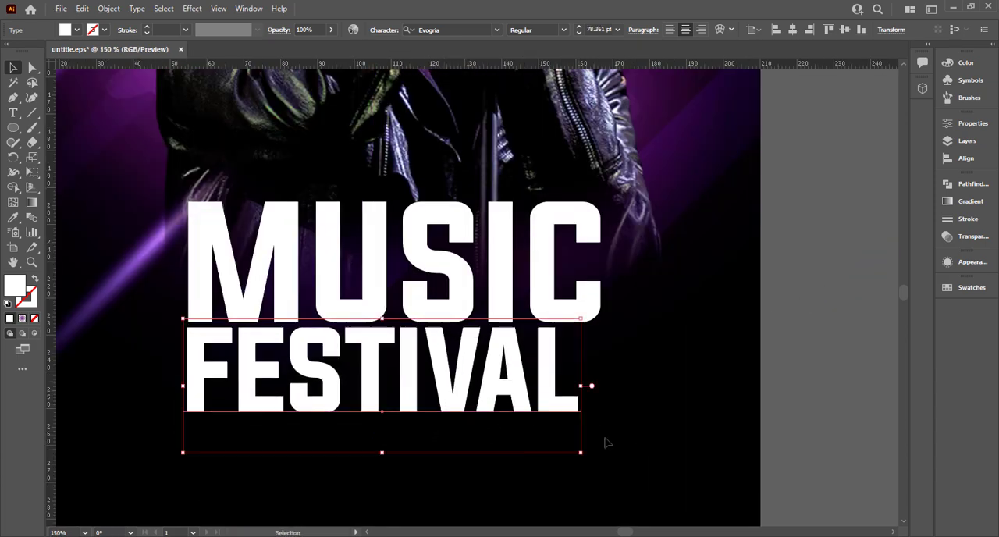
drag(584, 454, 603, 464)
Convert MUSIC and FESTIVAL to outlines and centre them horizontally on the artboard
scroll(673, 425, down, 2)
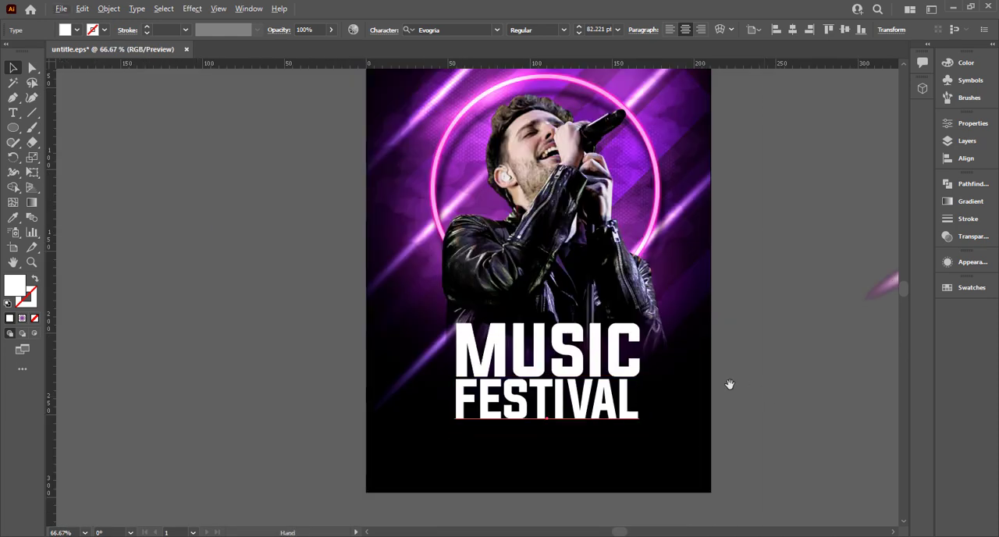
drag(729, 384, 674, 381)
click(508, 371)
shift+click(520, 389)
shift+click(529, 410)
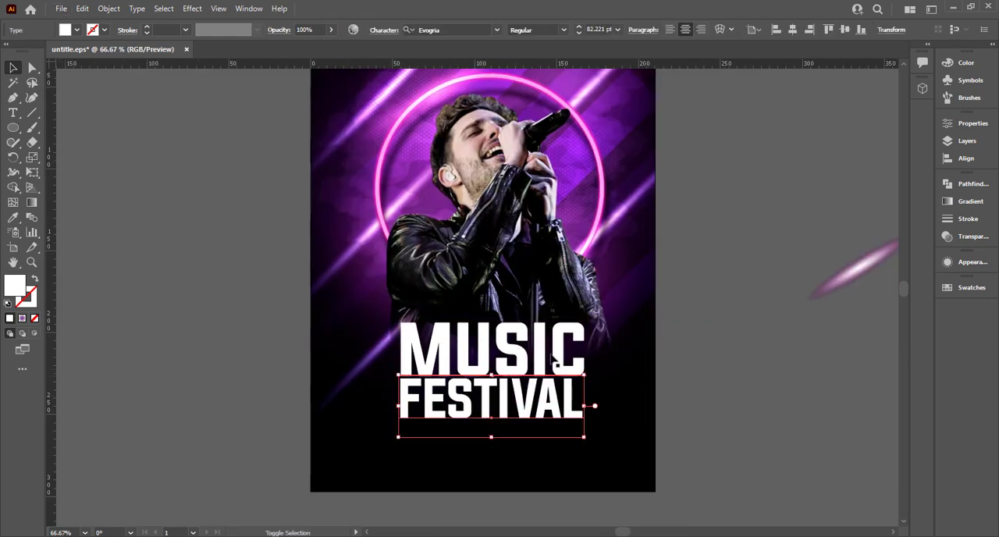
shift+click(556, 361)
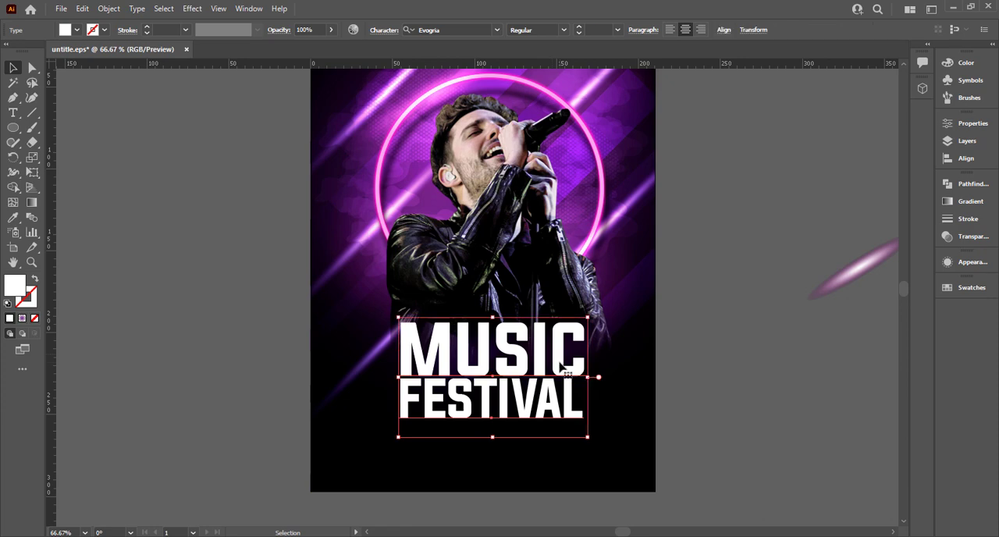
right_click(568, 412)
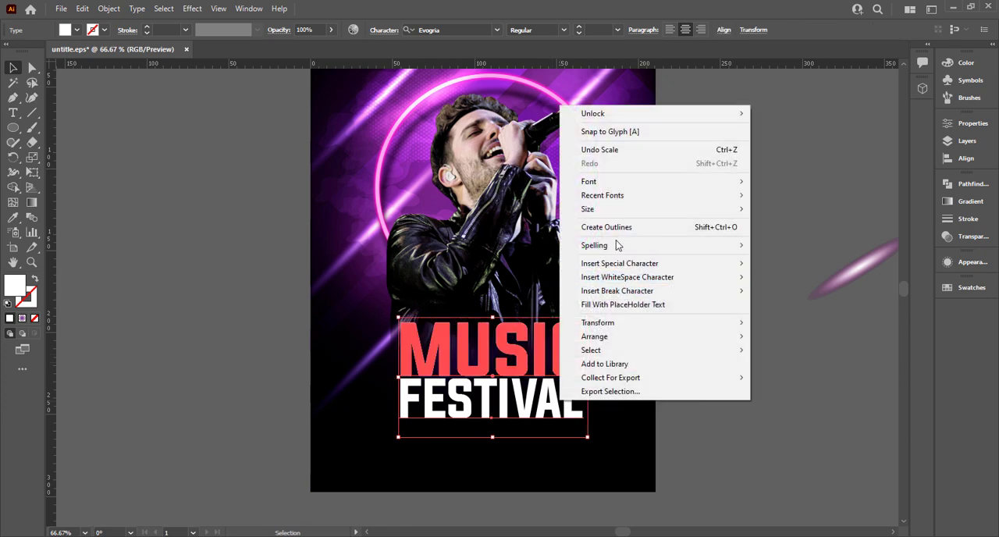
click(594, 226)
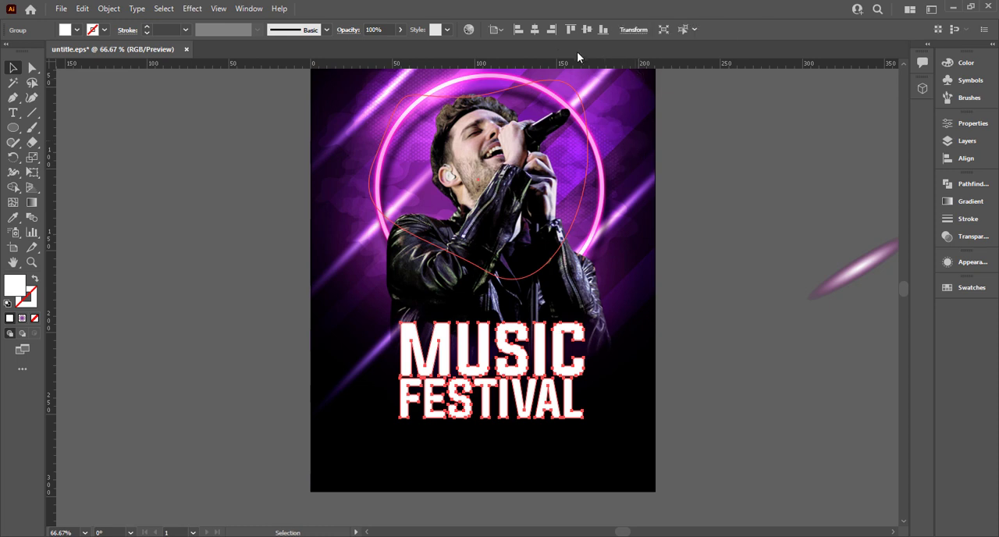
click(535, 31)
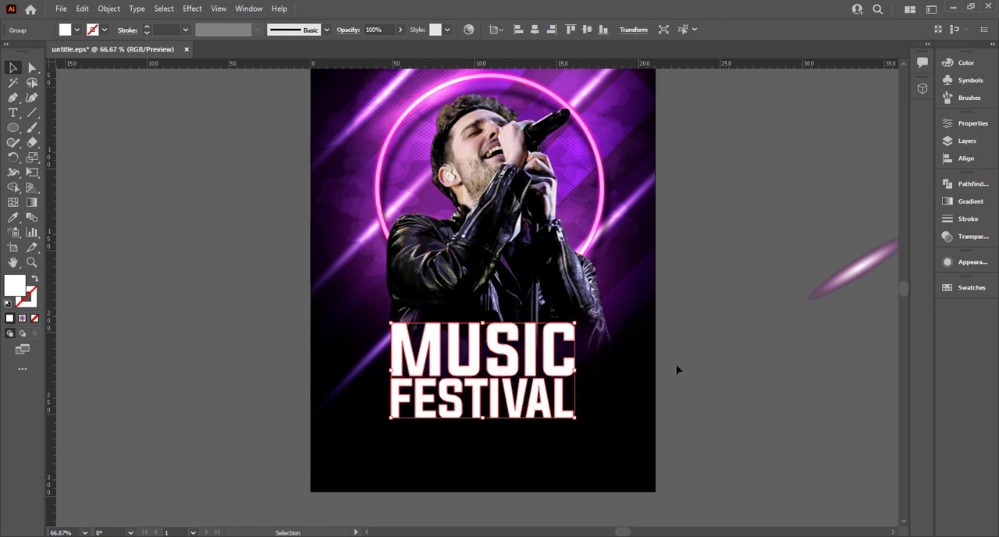
Unlock all objects and shift the singer photo slightly to the left
click(487, 301)
click(426, 301)
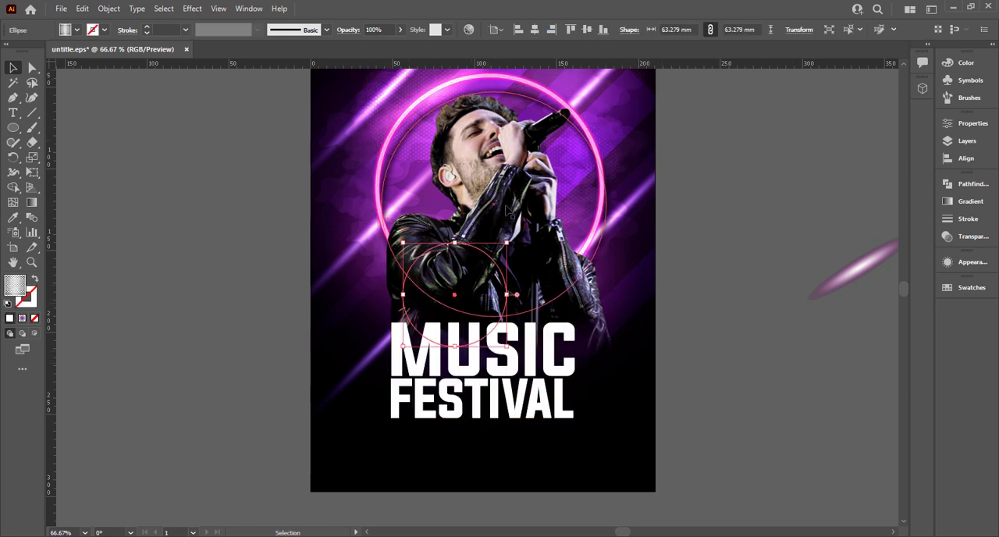
click(506, 206)
click(487, 170)
key(ctrl+alt+2)
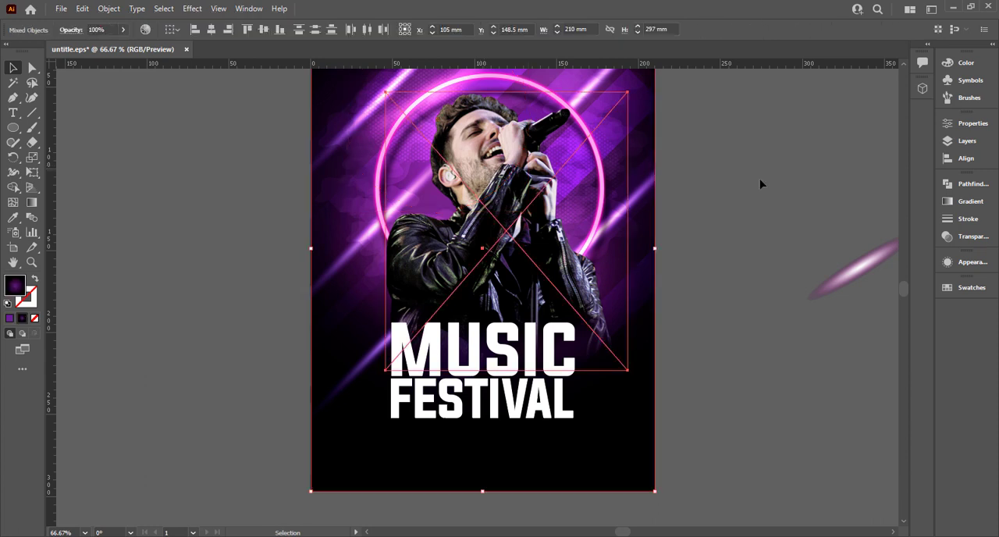
click(810, 187)
click(500, 206)
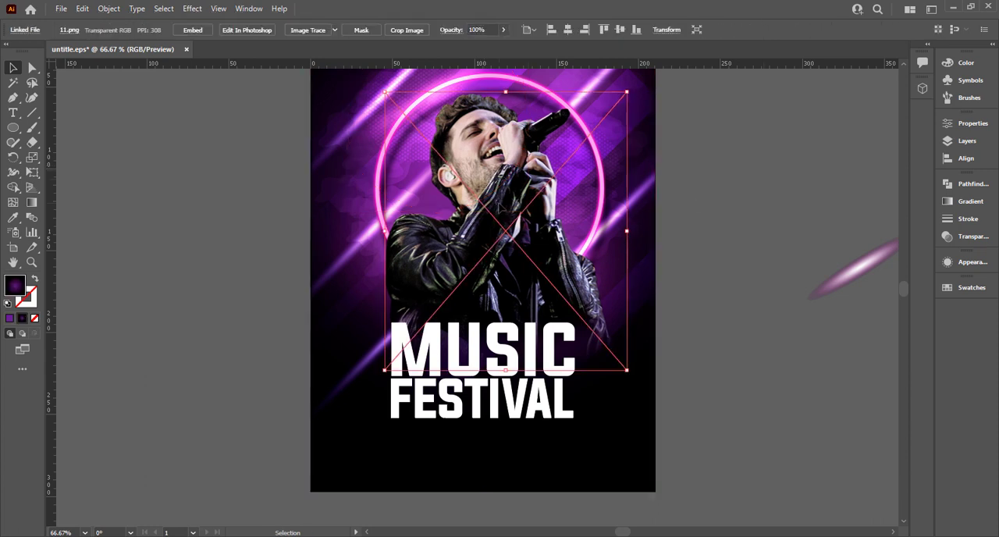
drag(489, 209, 478, 209)
Lock the singer photo at its shifted position
click(652, 159)
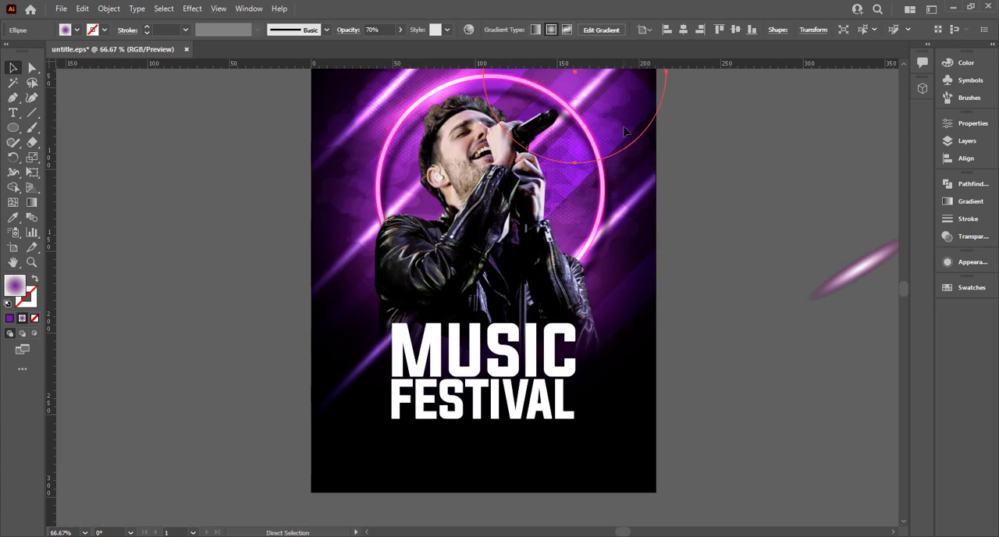
click(624, 133)
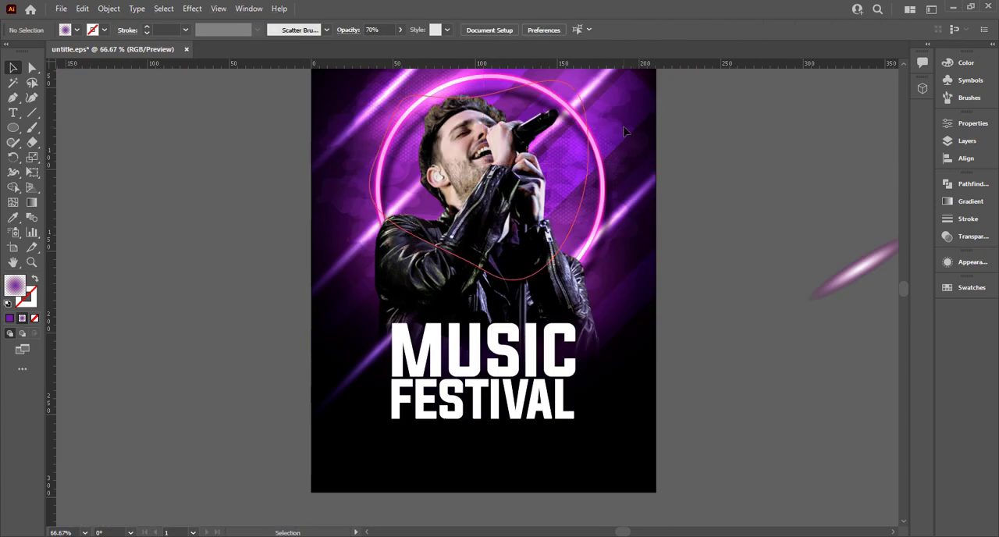
click(600, 171)
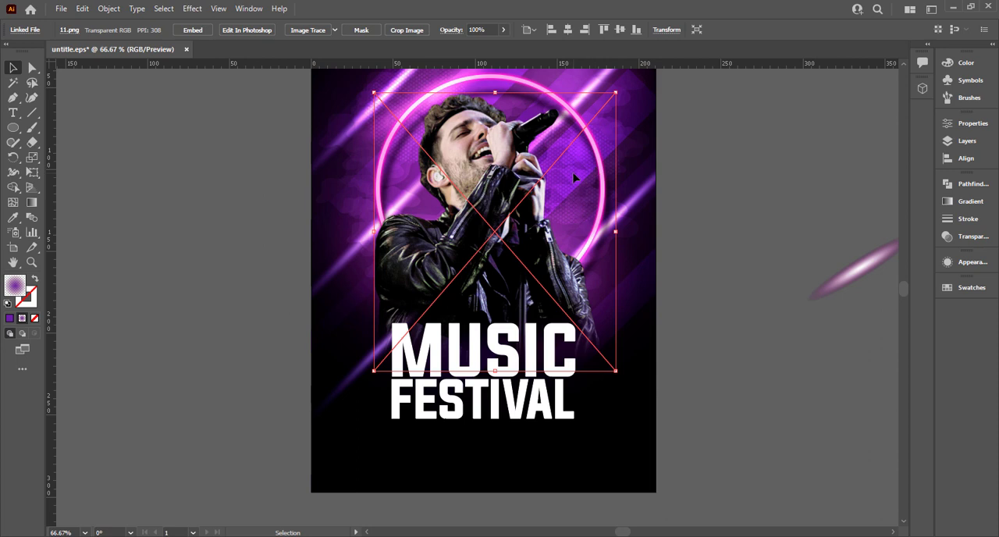
drag(587, 175, 552, 171)
key(ctrl+z)
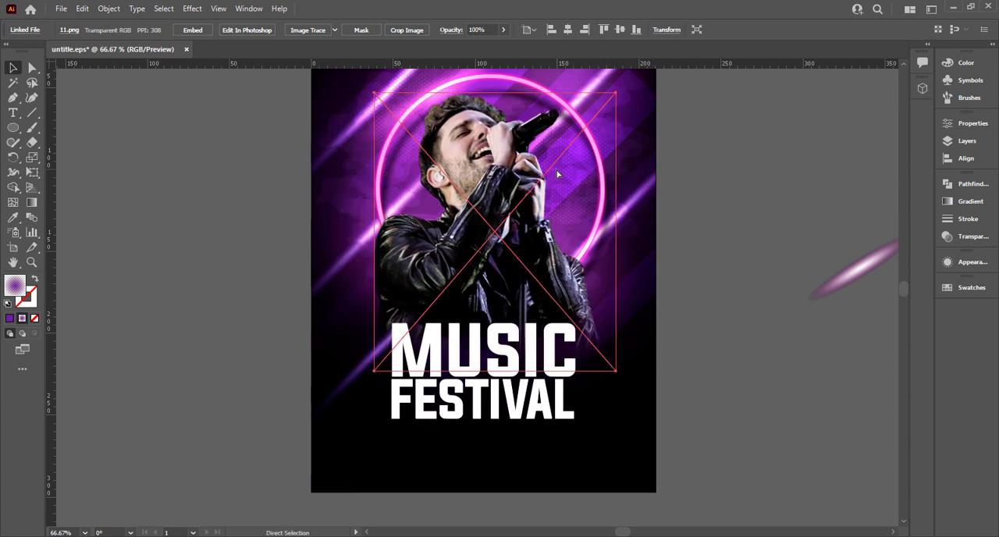
key(ctrl+2)
Move the small gradient-filled ellipse beside the microphone off the poster onto the empty canvas
click(601, 171)
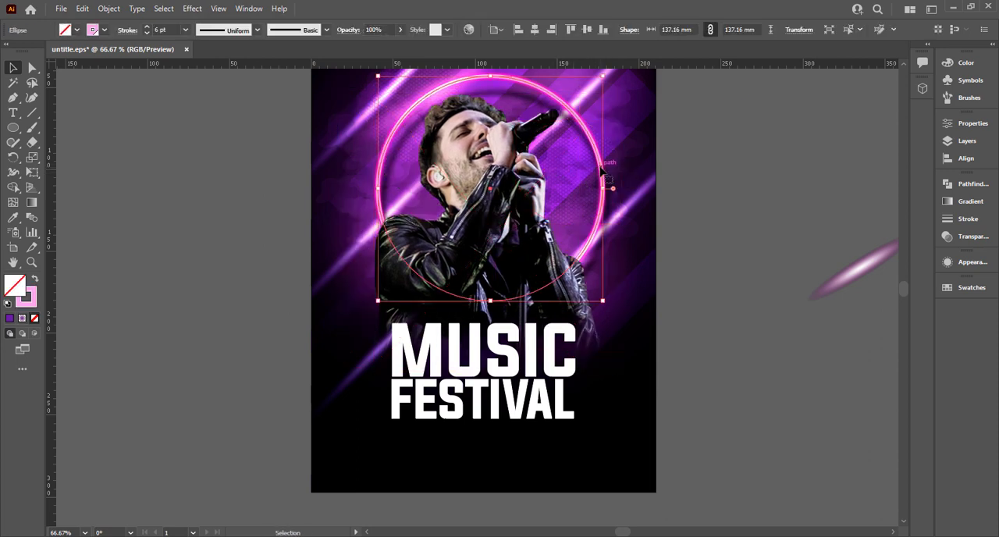
click(577, 195)
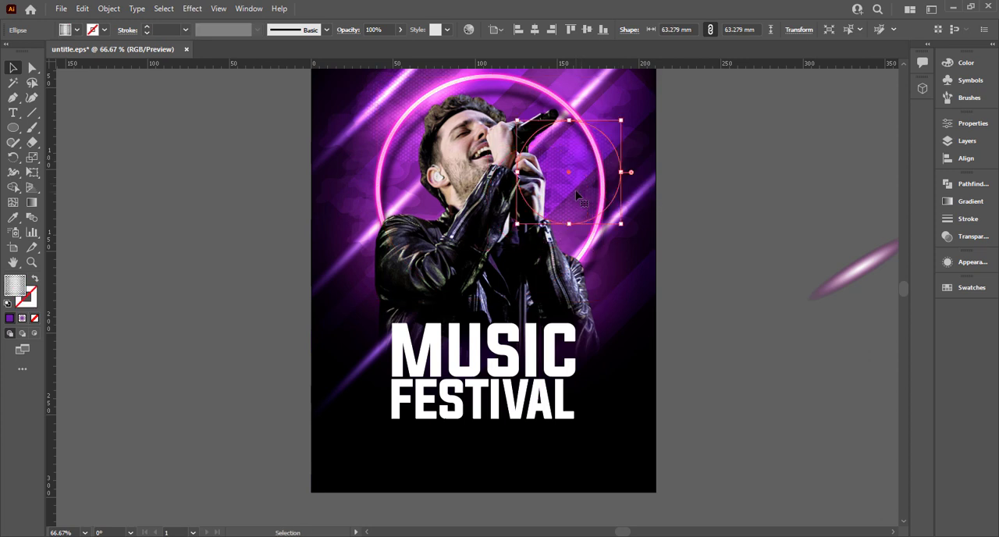
drag(578, 195, 742, 179)
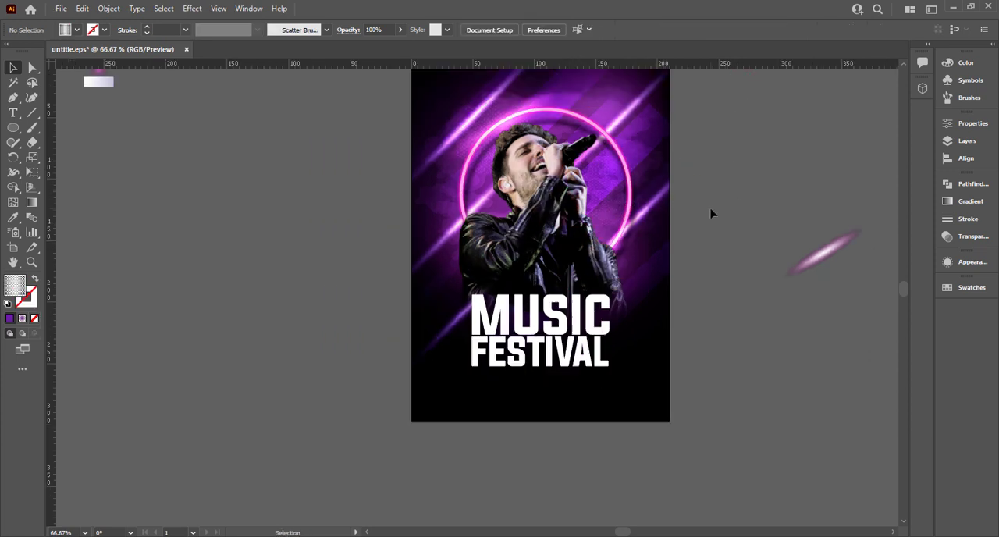
Try pasting a copy of the white scatter-brush smoke path in front of the original behind the singer
key(ctrl+minus)
click(429, 191)
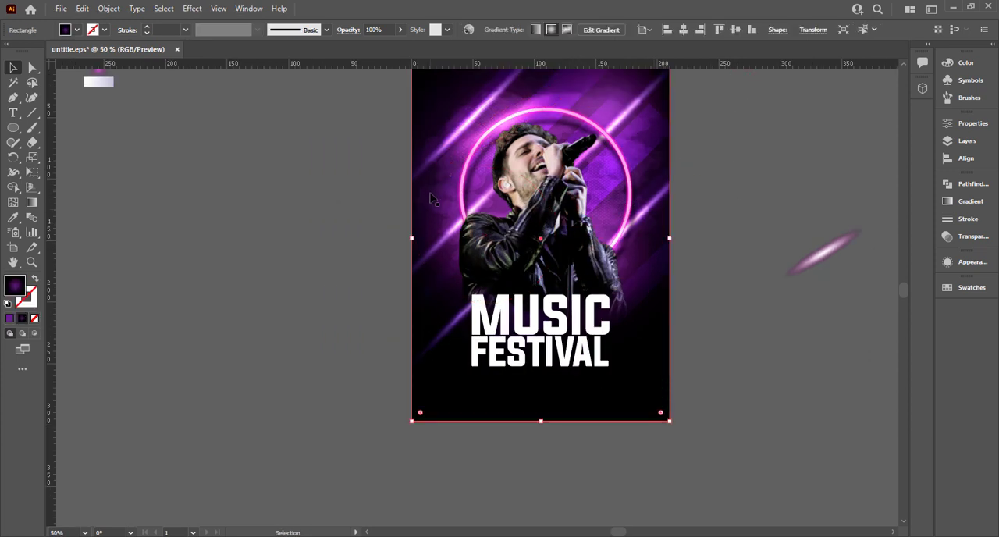
click(436, 193)
click(436, 183)
click(437, 181)
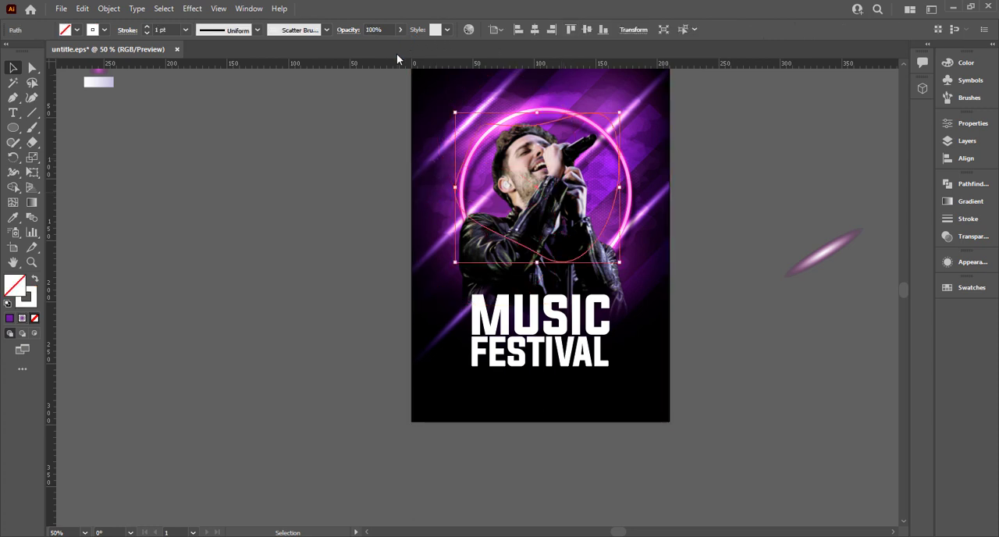
key(ctrl+c)
key(ctrl+f)
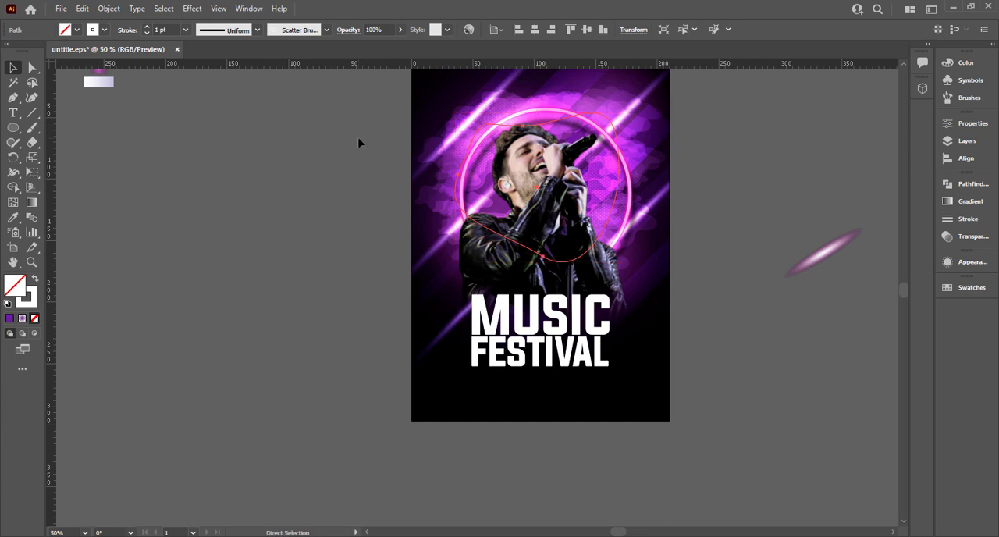
click(360, 140)
key(ctrl+0)
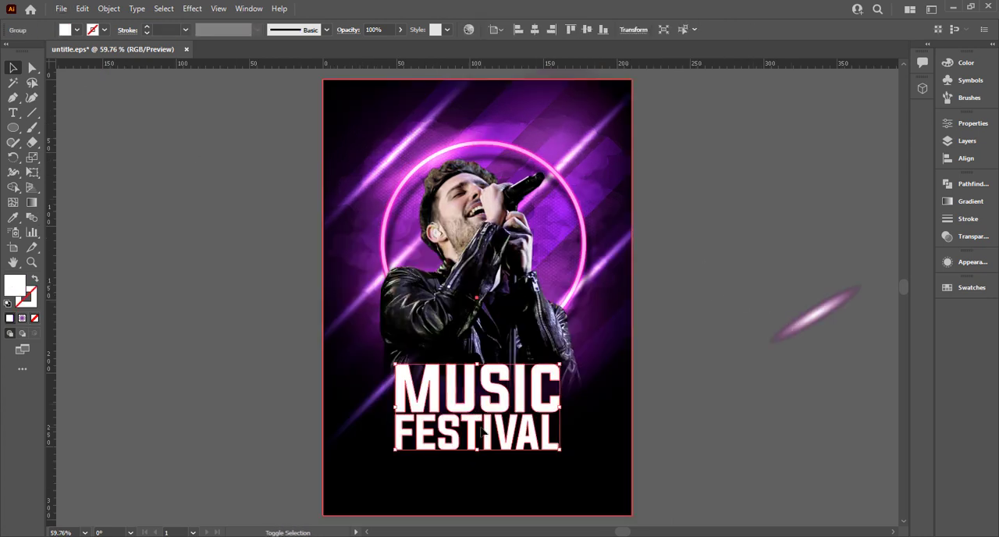
click(511, 414)
click(557, 410)
right_click(546, 414)
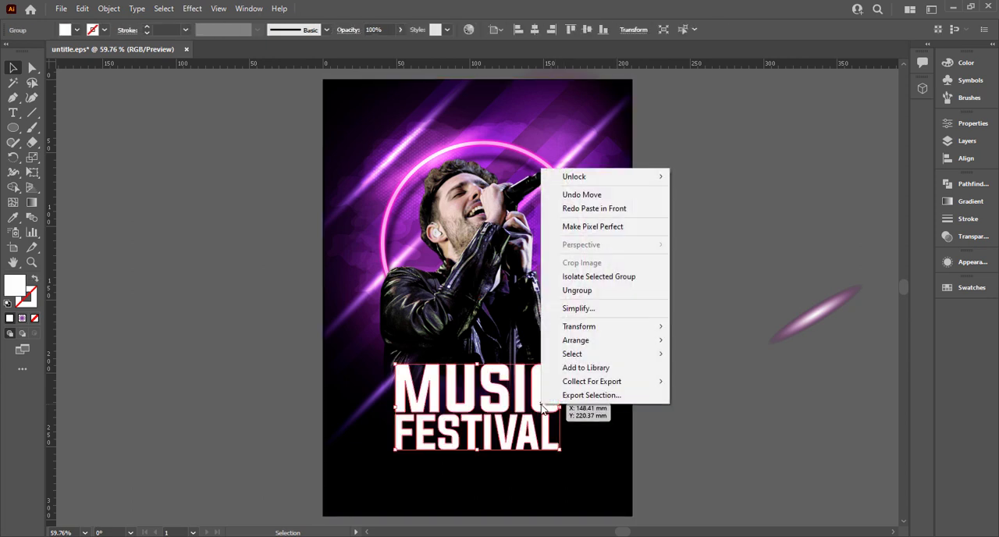
click(286, 368)
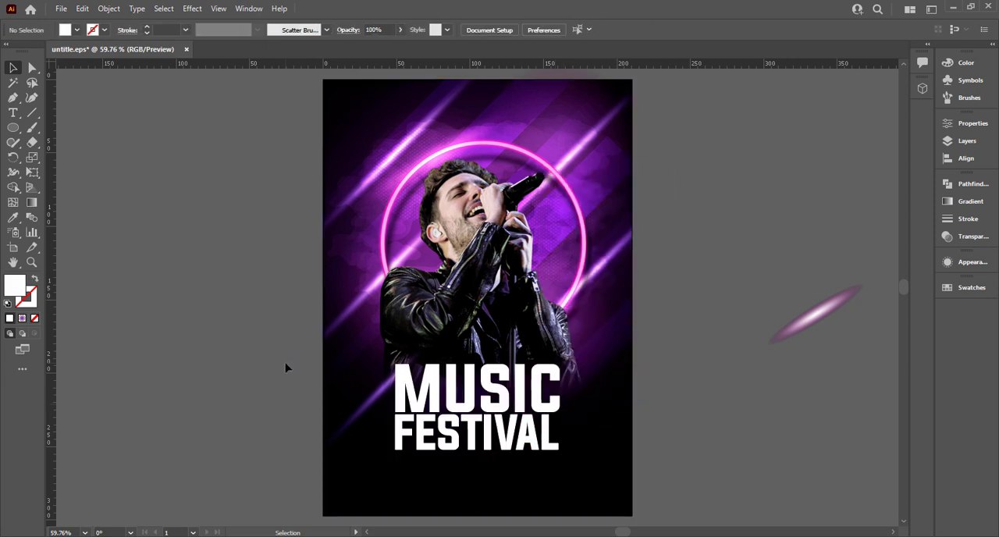
Scale the outlined MUSIC FESTIVAL title down slightly, to about 105 mm wide, below the singer
scroll(286, 367, down, 1)
click(463, 411)
mouse_move(465, 413)
mouse_down()
mouse_move(473, 407)
mouse_move(463, 412)
mouse_up()
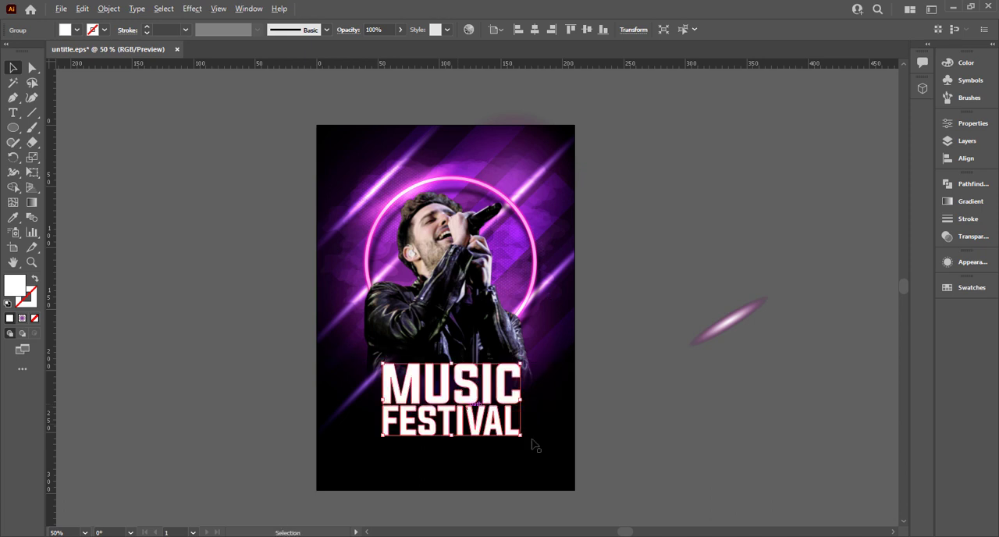
drag(521, 436, 481, 409)
Fill the title with the white-to-lavender gradient sampled from the last swatch beside the poster
scroll(476, 405, down, 1)
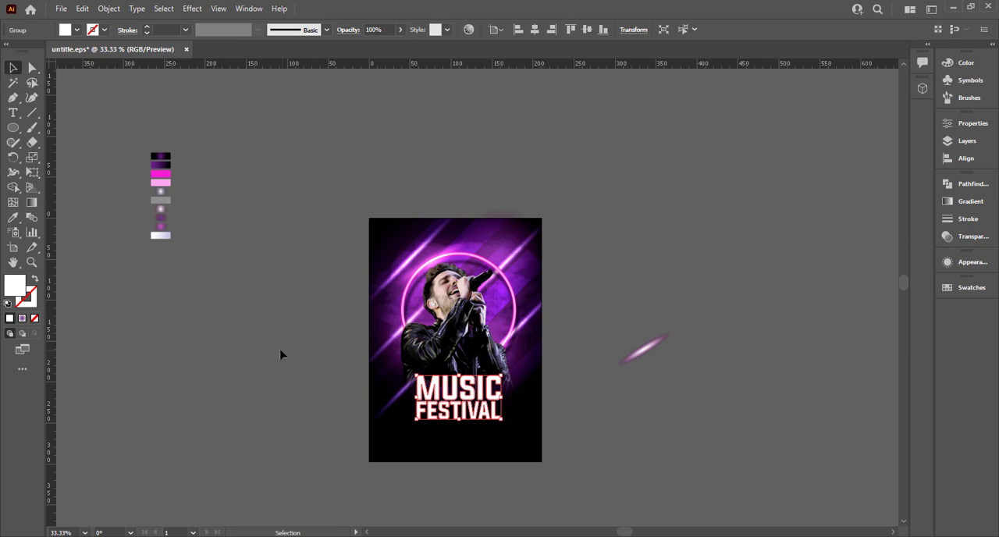
key(i)
click(159, 195)
click(161, 233)
key(v)
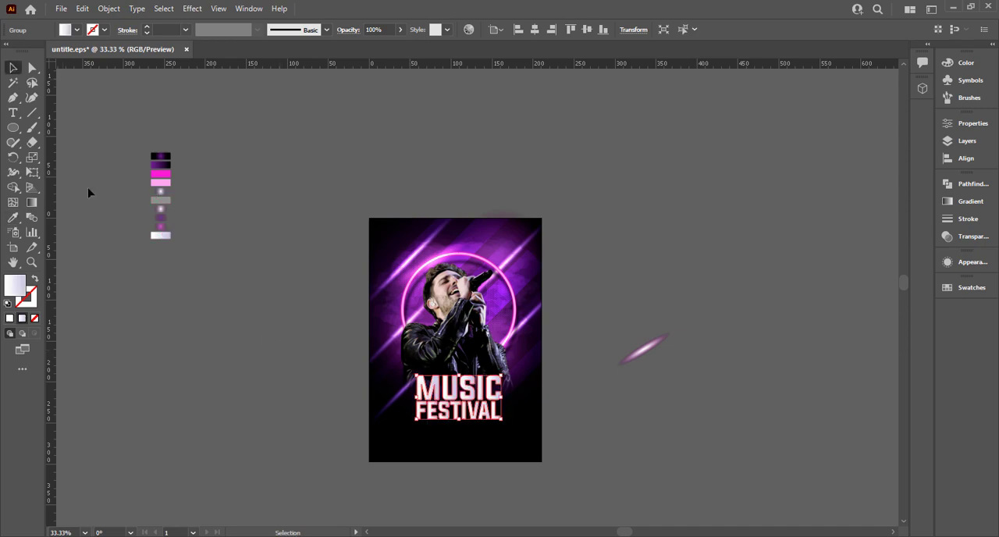
Run the title's gradient diagonally from the upper-left corner of the M down to the middle of the lettering
scroll(248, 312, up, 2)
scroll(528, 410, up, 1)
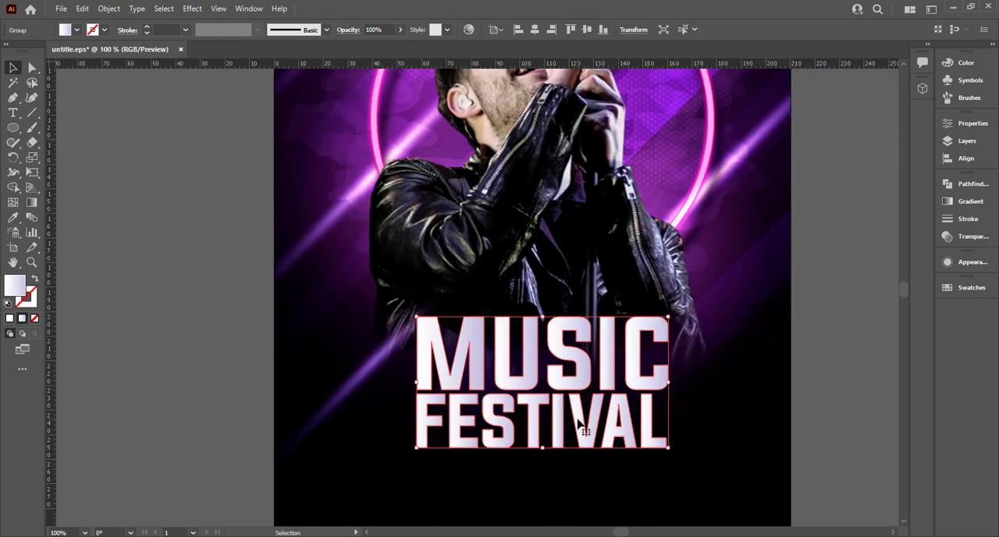
key(g)
mouse_move(432, 322)
mouse_down()
mouse_move(574, 408)
mouse_move(545, 385)
mouse_up()
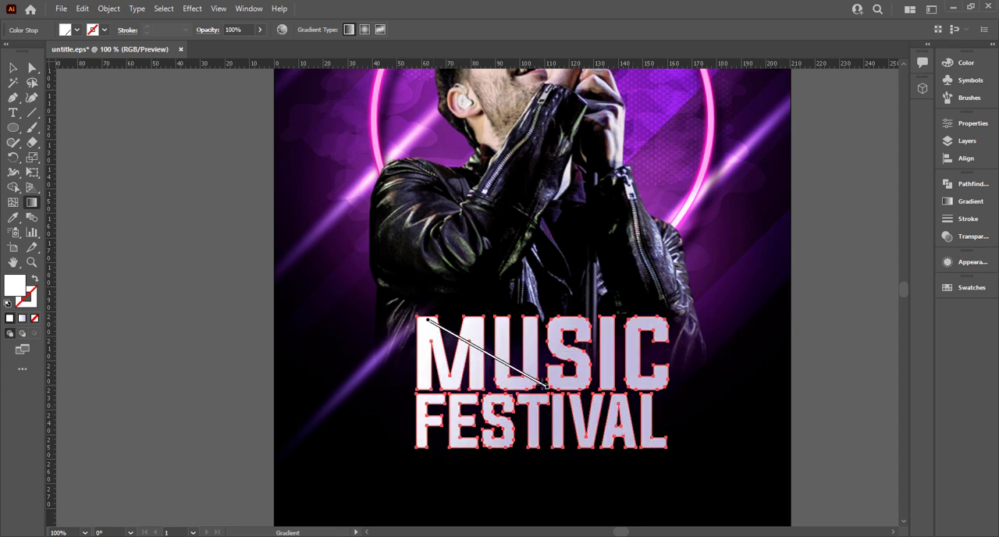
click(15, 70)
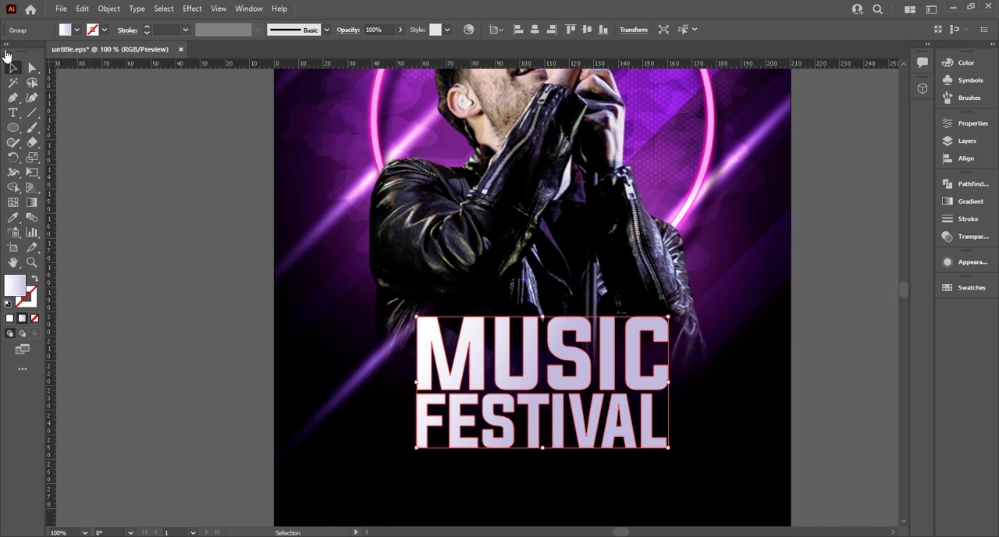
Redirect the title's gradient diagonally from the lower-left letters up towards the upper right of MUSIC
key(g)
drag(546, 457, 554, 334)
mouse_move(469, 436)
mouse_down()
mouse_move(555, 362)
mouse_move(605, 340)
mouse_up()
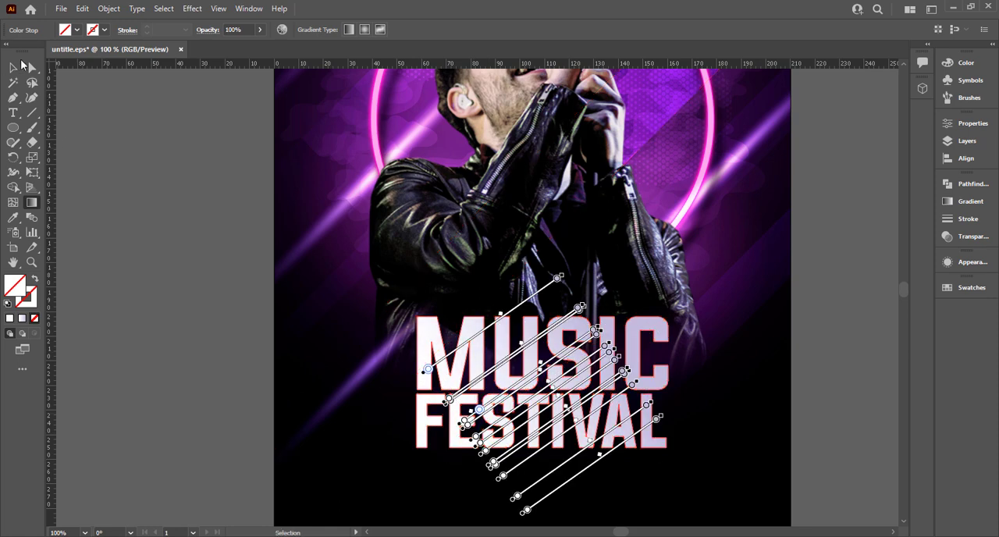
click(13, 68)
Give the title lettering a white stroke
click(102, 32)
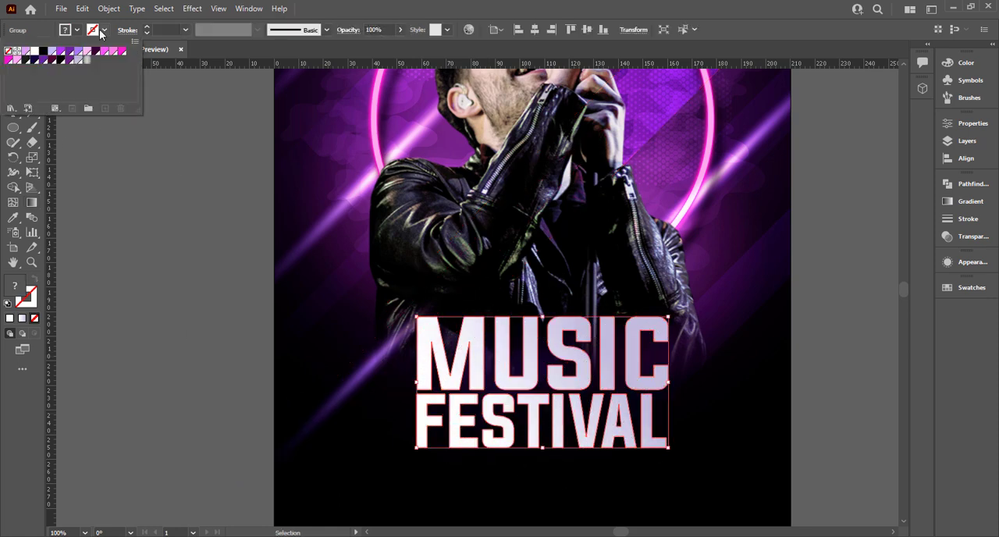
click(34, 52)
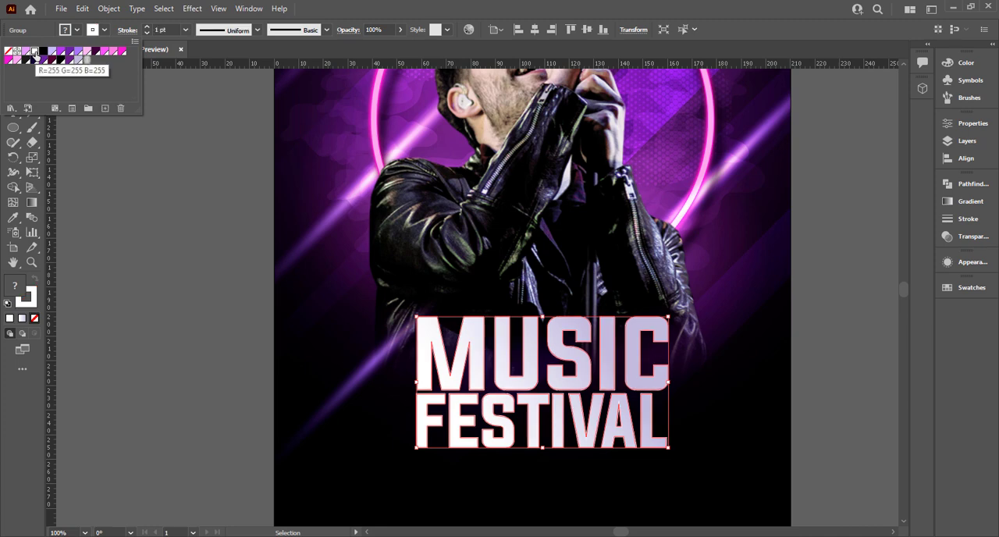
Try a 2 pt stroke weight on the title lettering
click(169, 30)
key(Up)
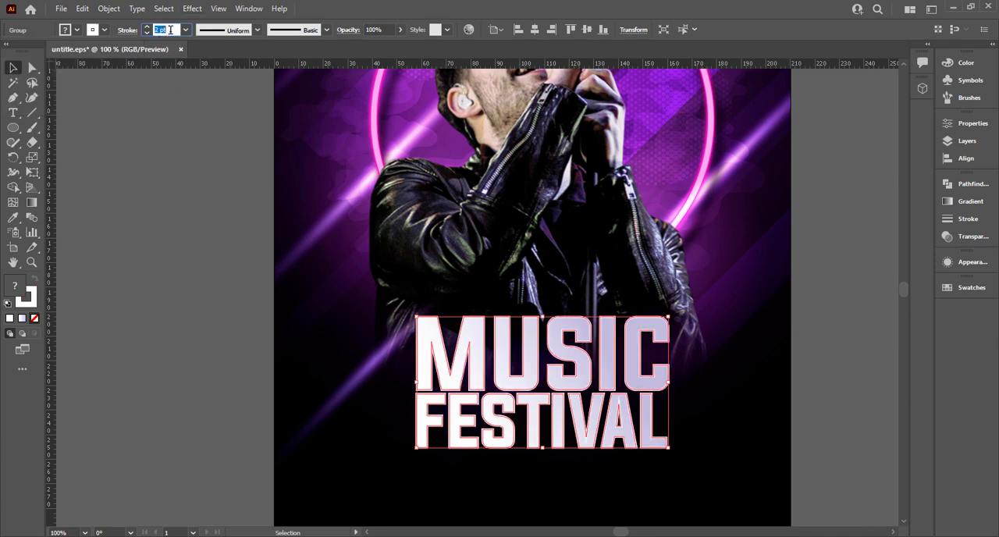
click(243, 349)
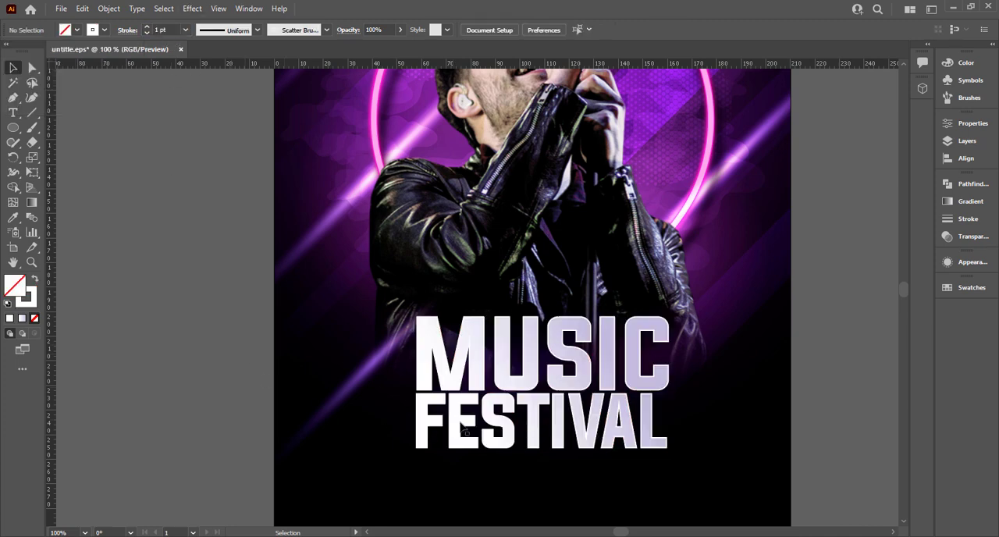
Redirect the title's gradient diagonally from the upper right beyond MUSIC down to the lower middle of the lettering
click(517, 407)
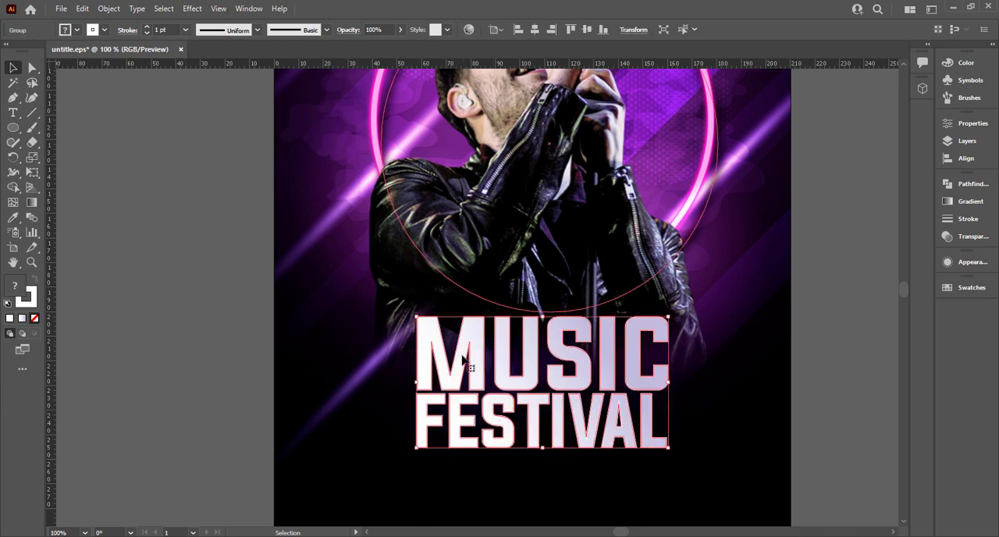
key(g)
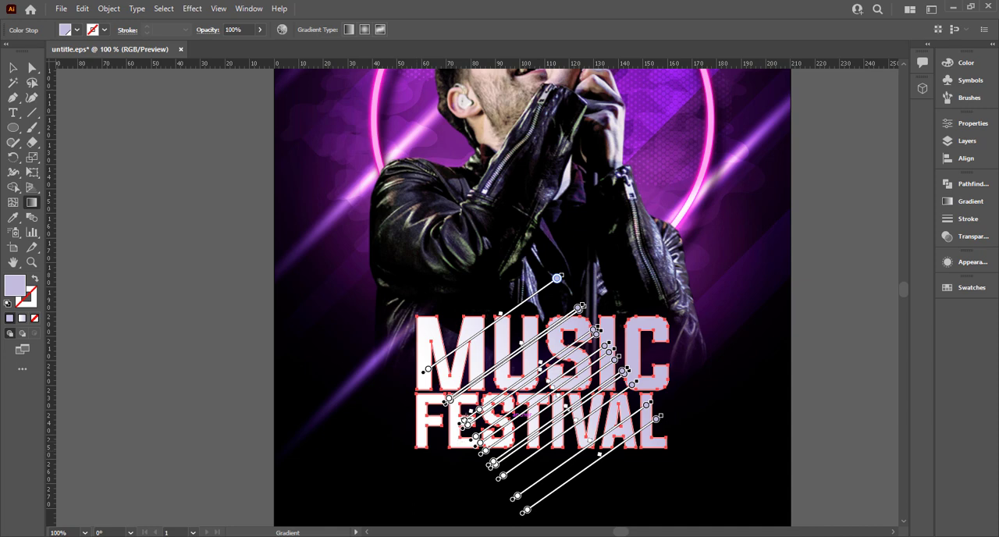
drag(452, 446, 553, 354)
drag(585, 327, 506, 418)
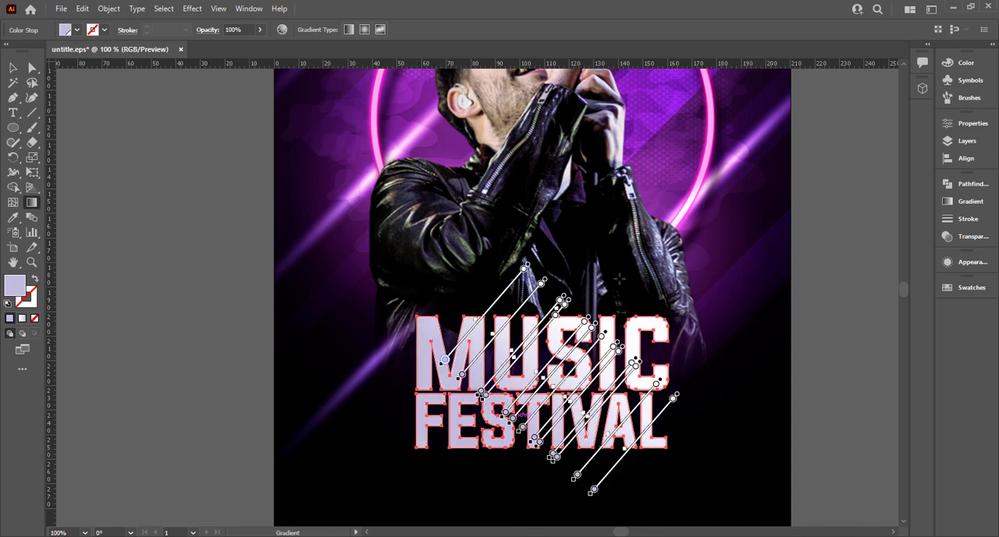
mouse_move(708, 236)
mouse_down()
mouse_move(555, 425)
mouse_move(560, 439)
mouse_up()
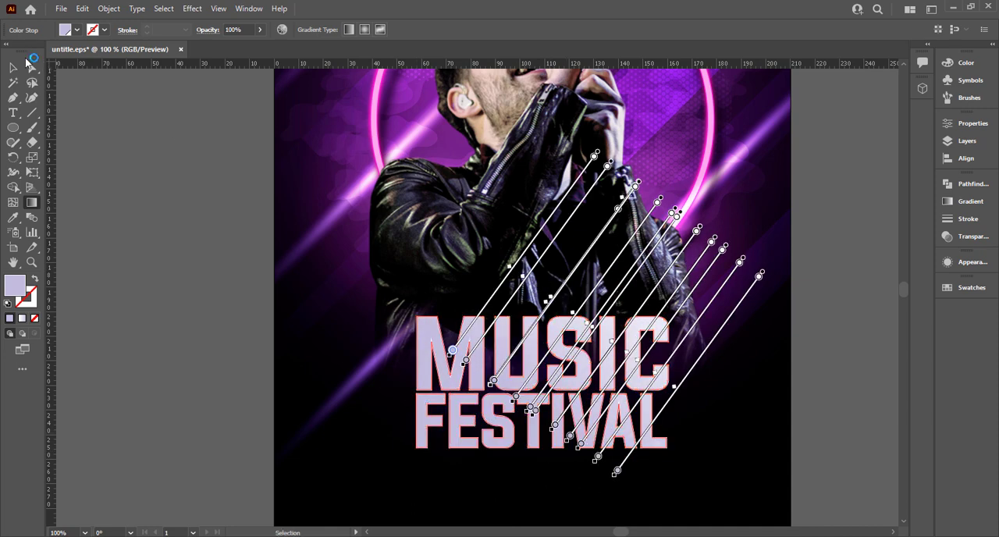
click(12, 68)
Apply a Normal drop shadow to the title at 100% opacity, with offsets of -1.764 mm and 2.469 mm and a 1.411 mm blur
click(192, 9)
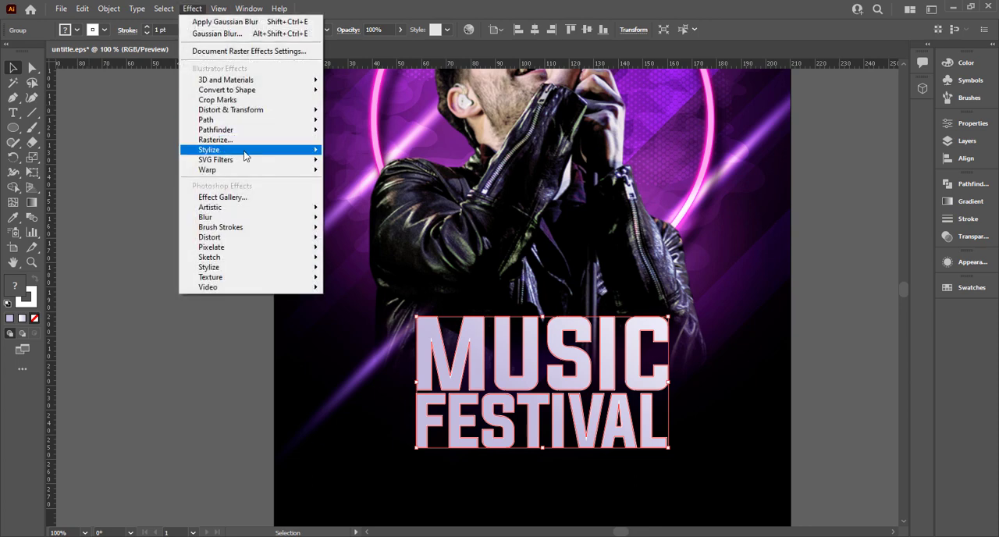
mouse_move(245, 156)
click(347, 153)
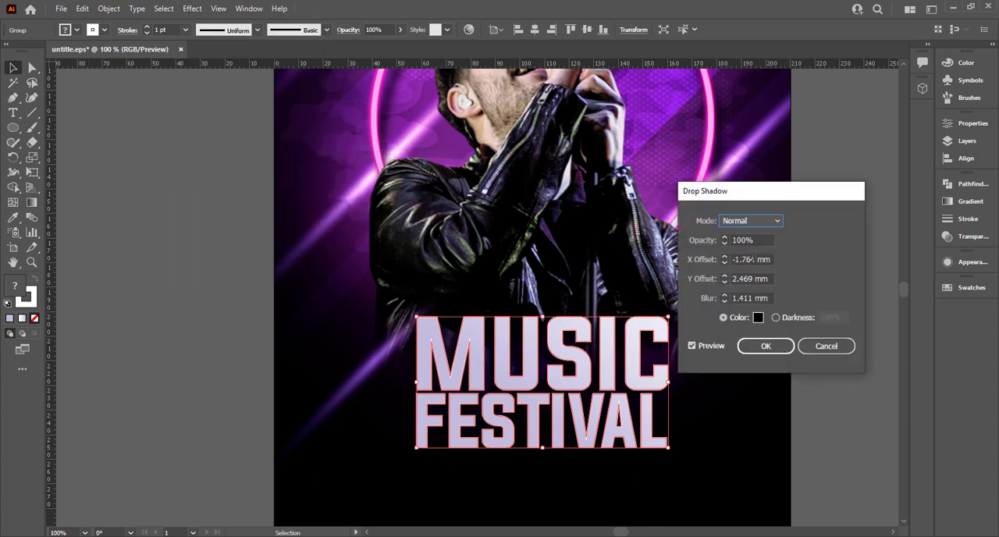
click(765, 346)
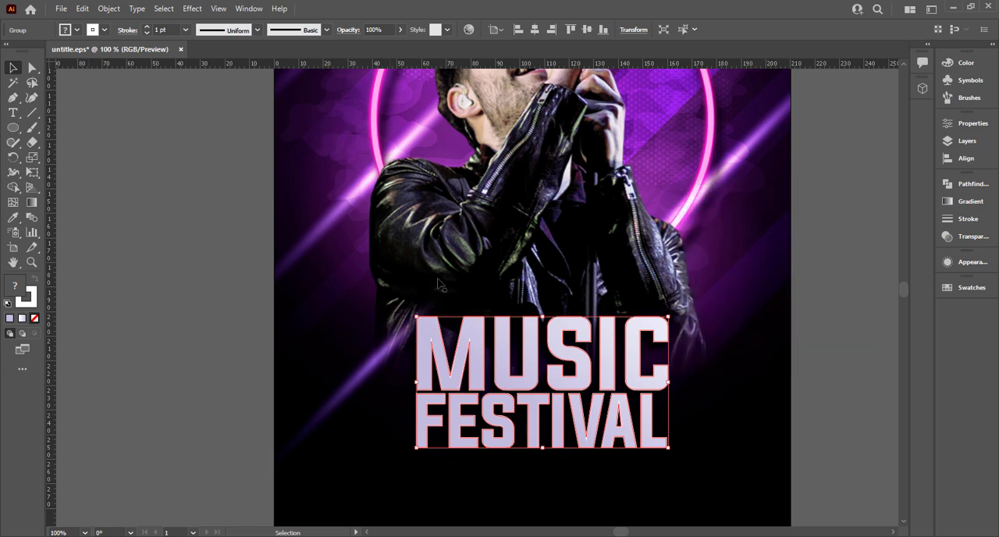
Remove the stroke from the title lettering
click(105, 31)
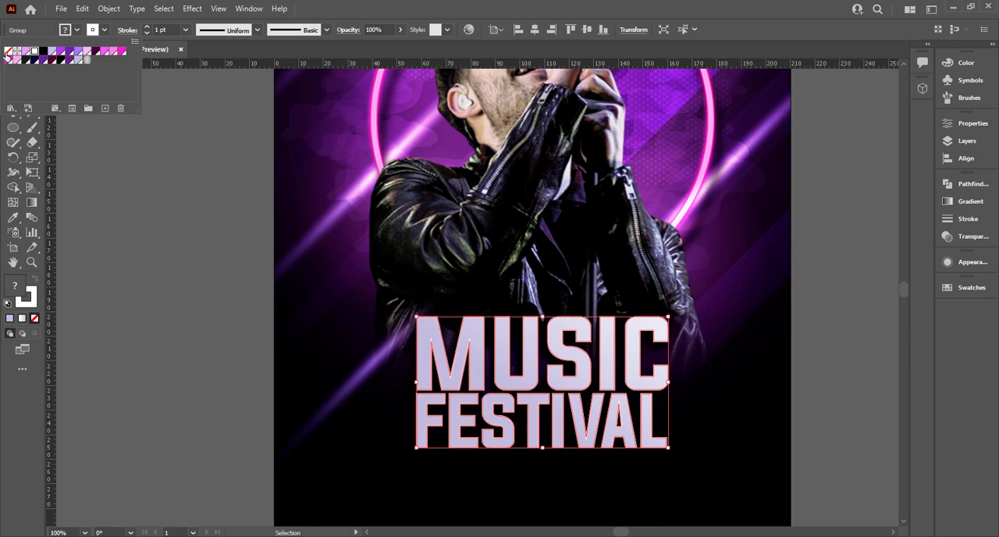
click(7, 54)
click(176, 174)
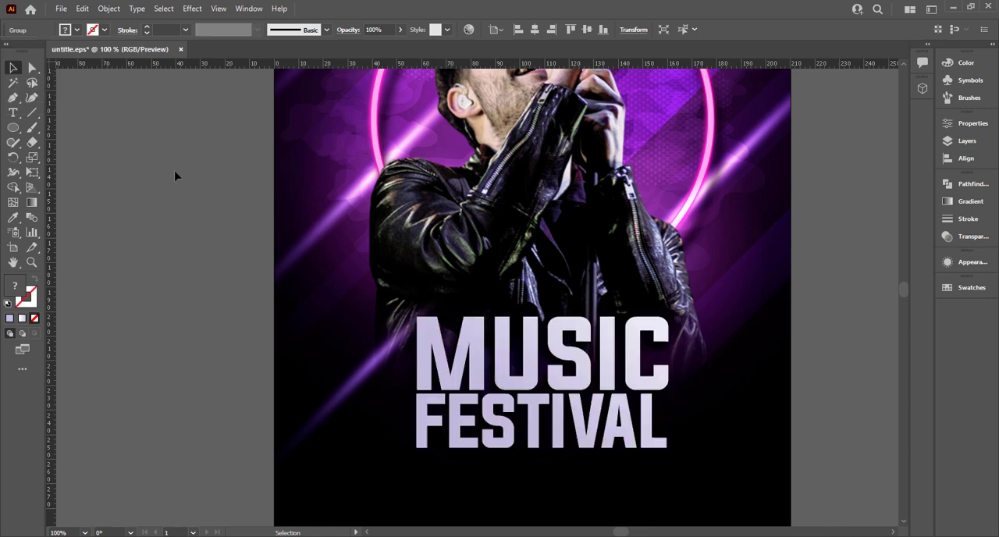
Set the title's drop shadow to an X offset of 8 mm and a Y offset of 7 mm
click(589, 397)
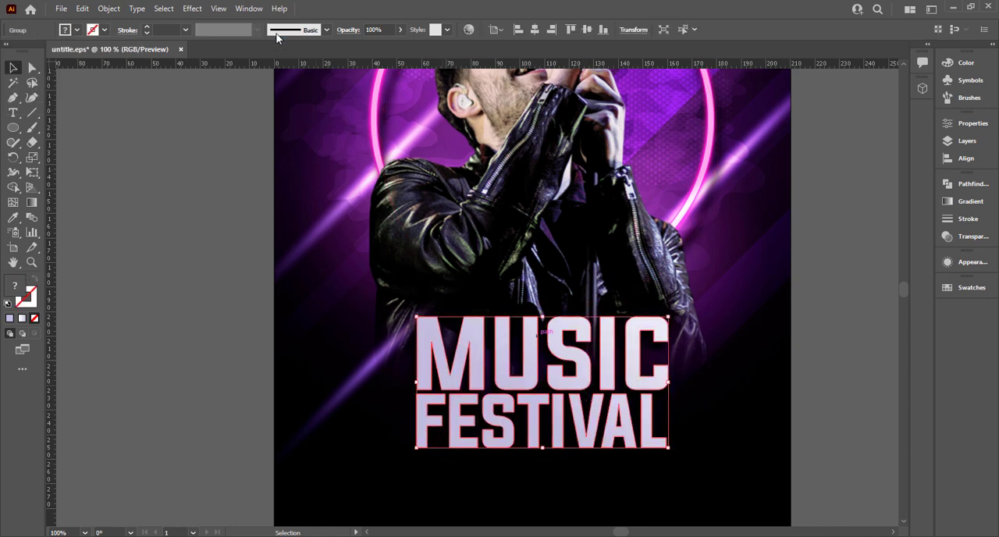
click(967, 262)
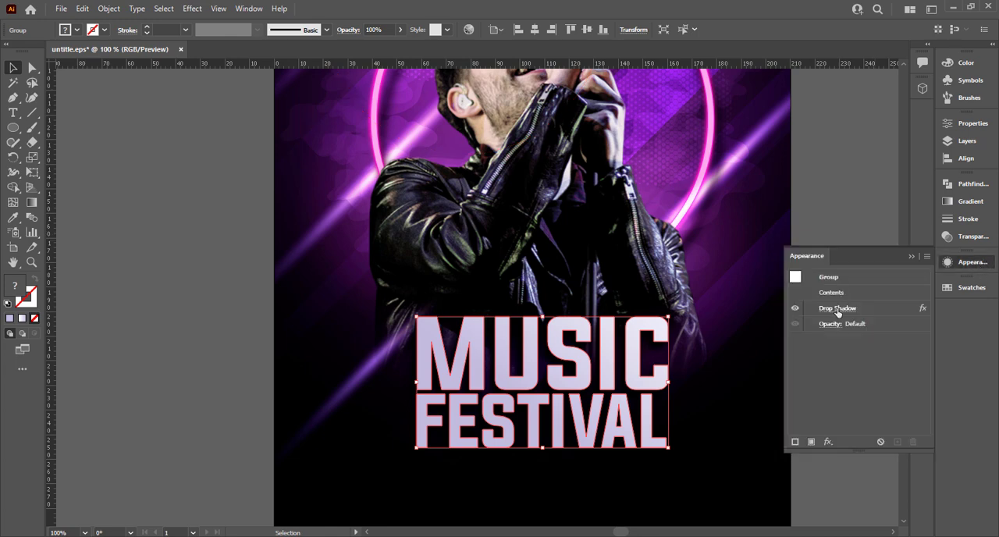
click(837, 309)
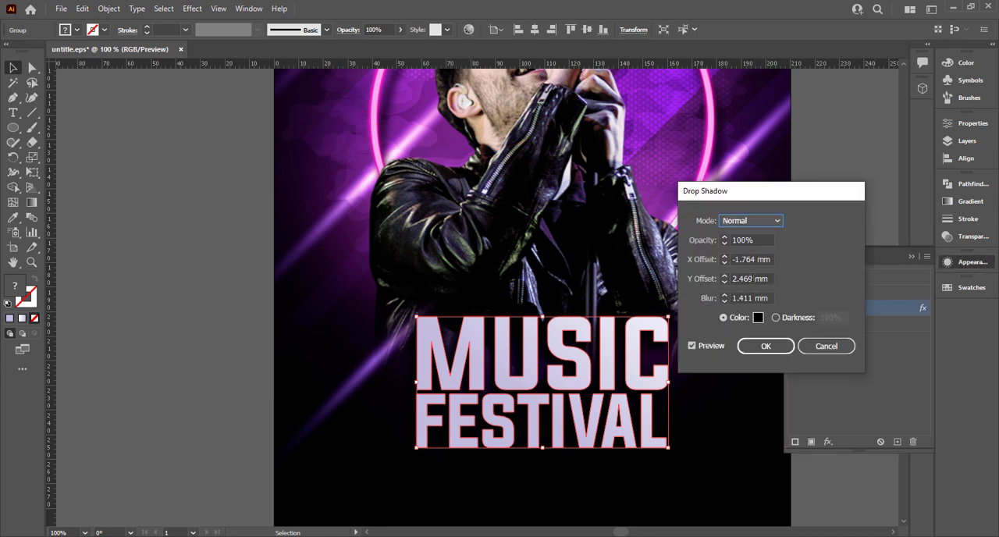
click(724, 257)
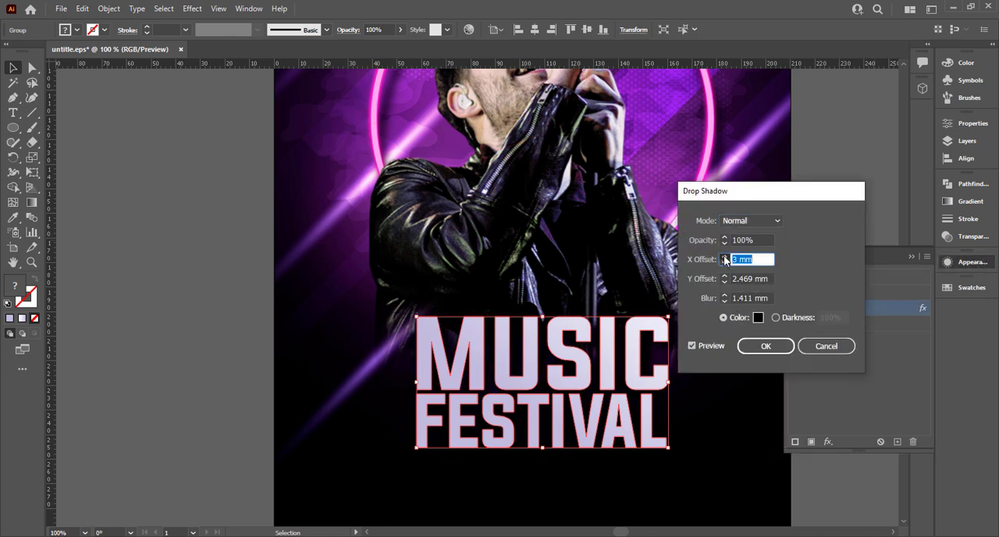
click(724, 258)
click(724, 276)
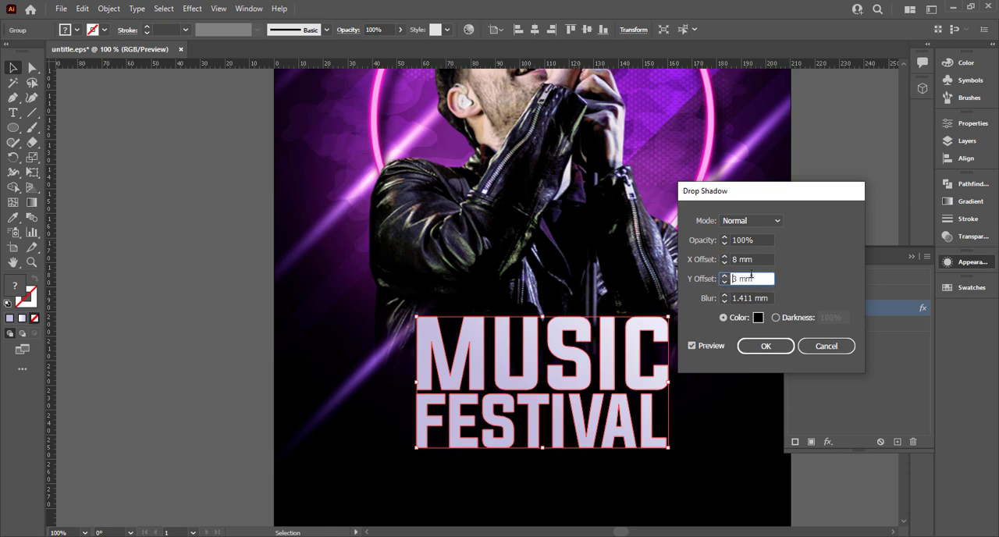
text(7)
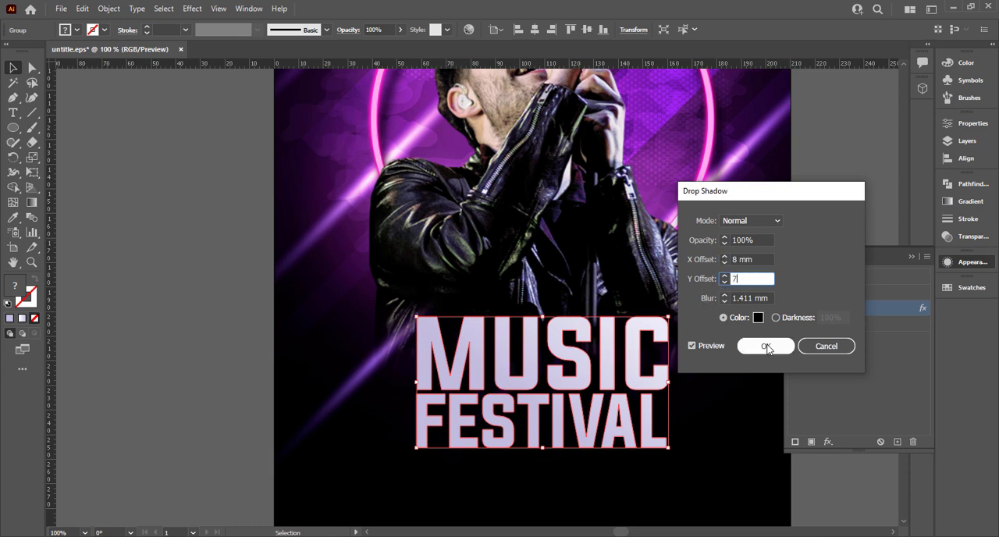
key(Tab)
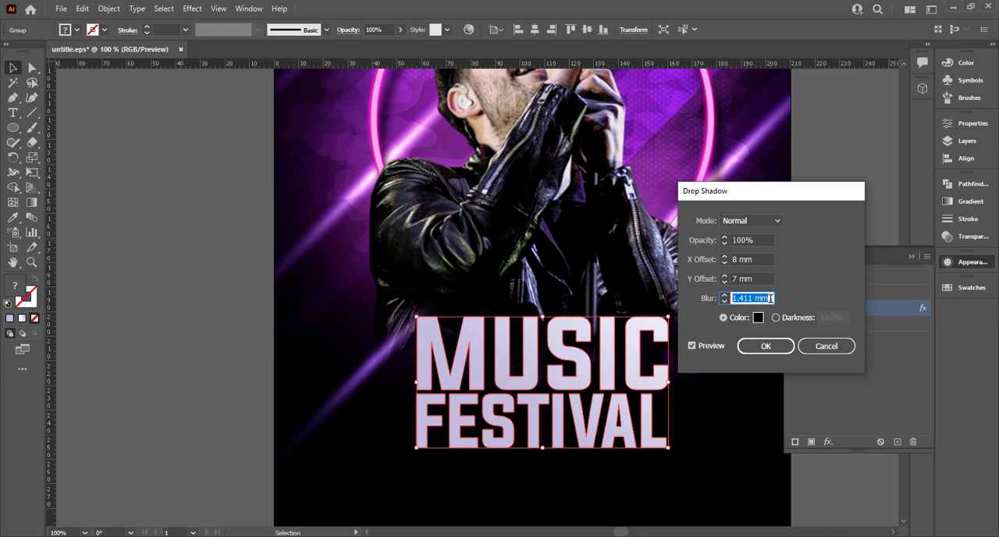
click(764, 345)
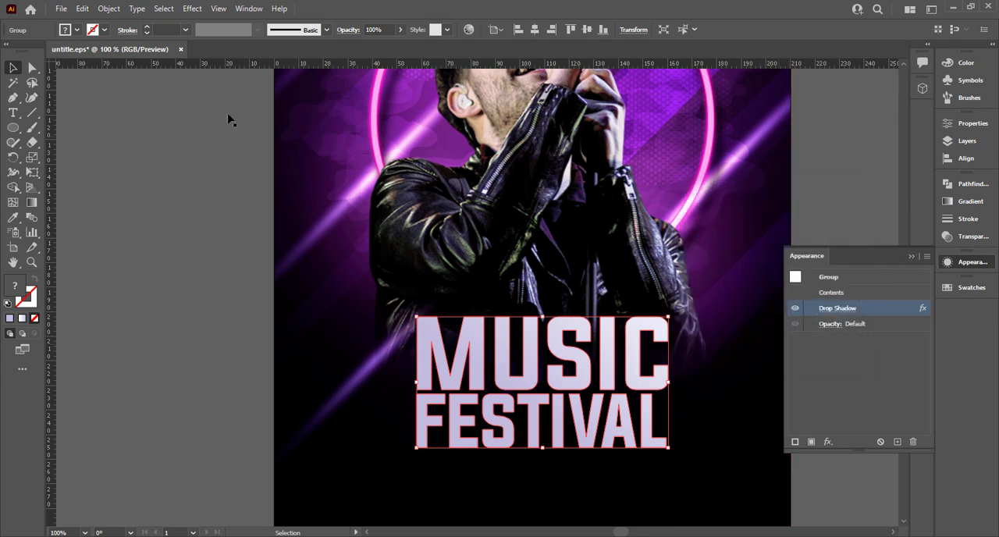
Give the title lettering a white 0.5 pt stroke
click(103, 31)
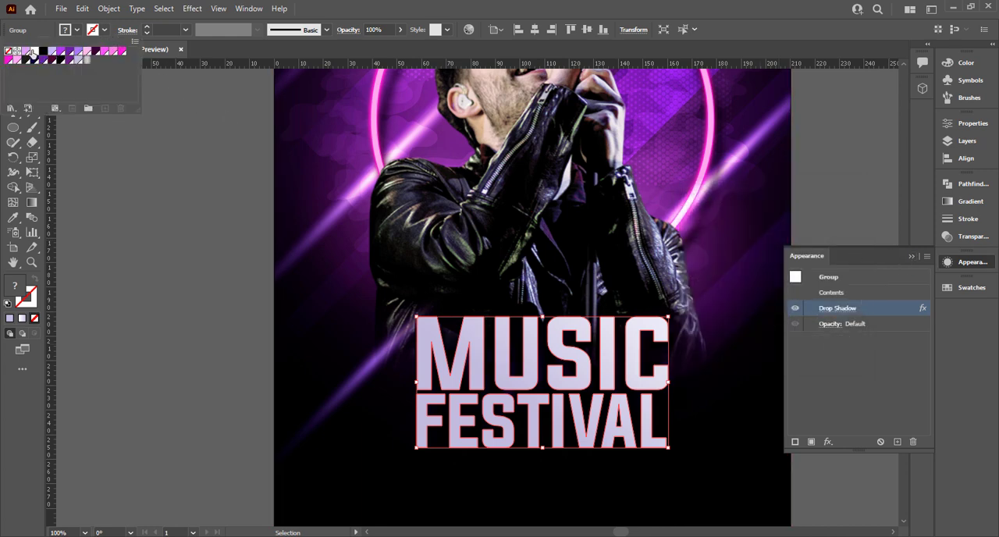
click(33, 52)
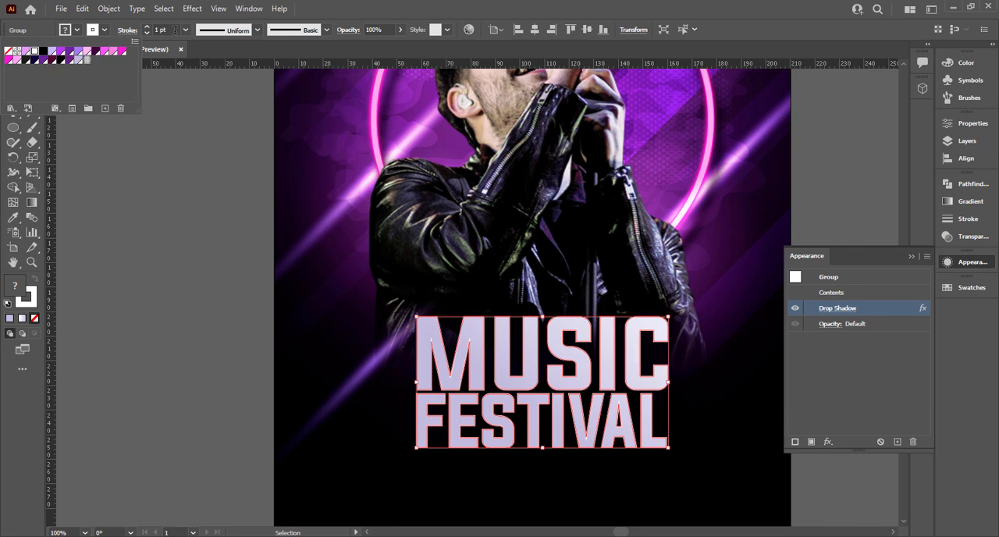
scroll(175, 29, down, 2)
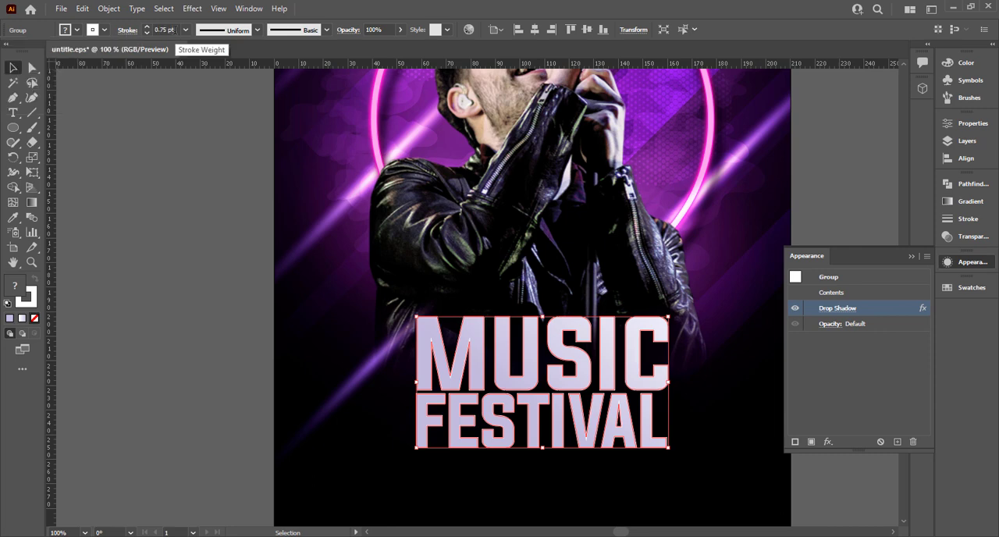
click(165, 257)
click(908, 256)
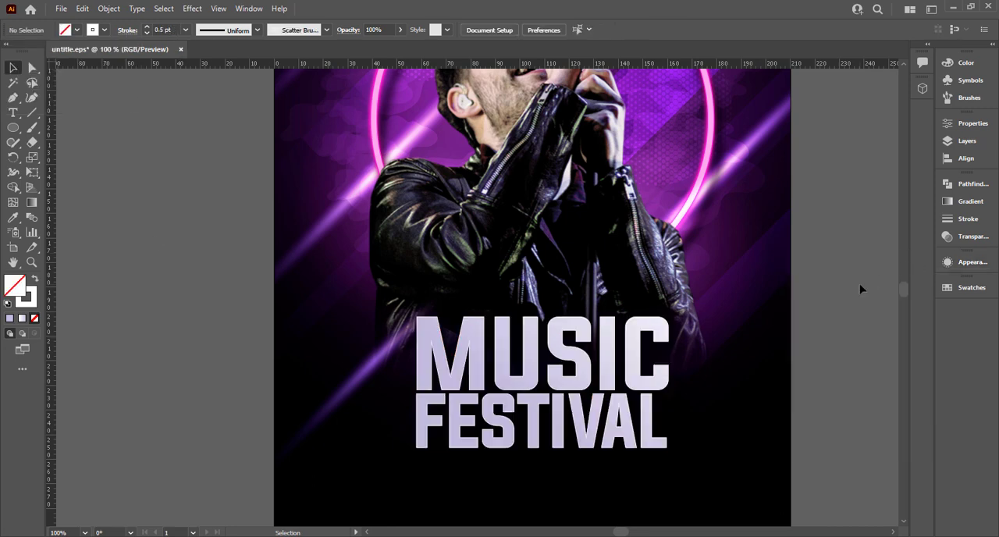
Duplicate the light streak beside the poster, rotate the copy horizontal and place it across the top of MUSIC
scroll(768, 312, down, 1)
drag(767, 312, 652, 326)
scroll(687, 323, down, 1)
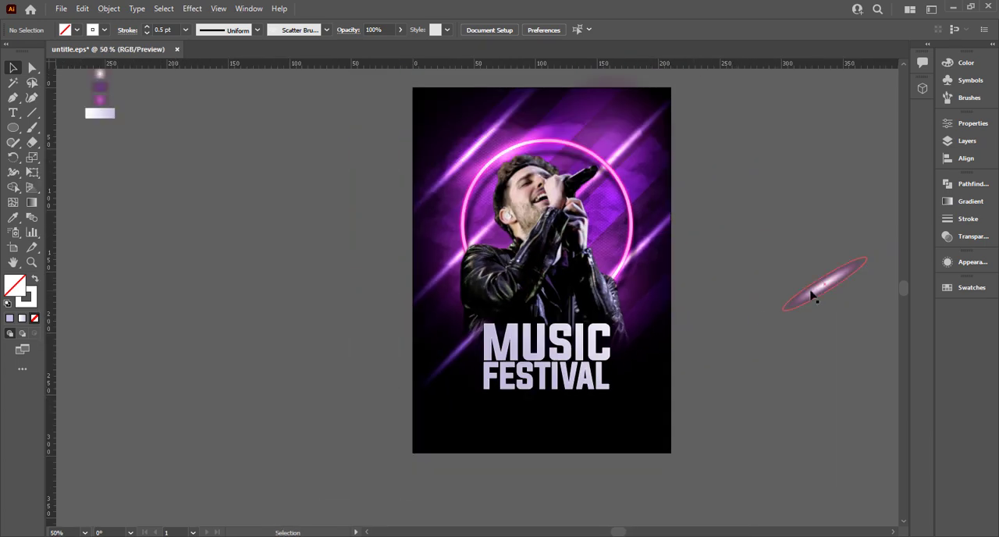
drag(816, 290, 708, 383)
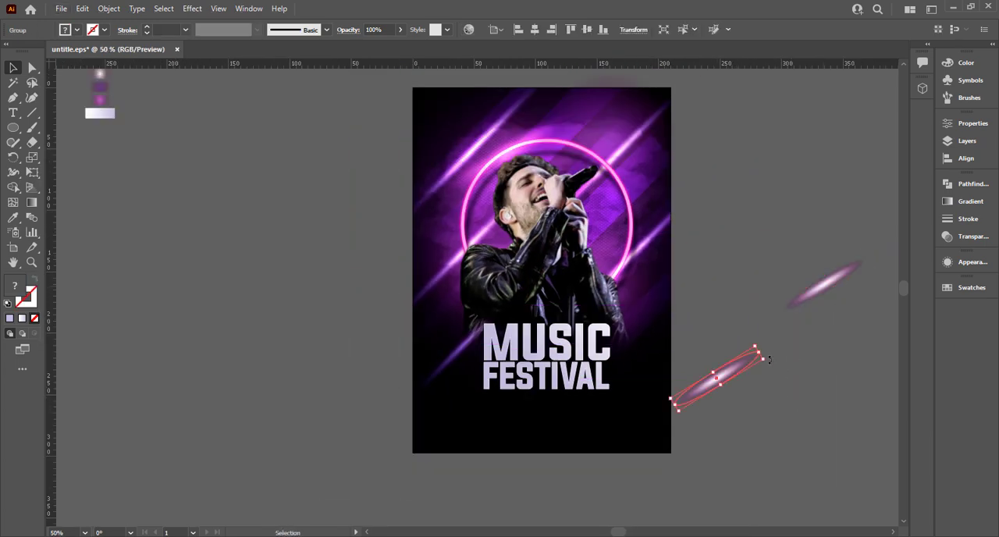
drag(769, 359, 532, 334)
Bring the streak copy to the front and centre it on the upper left edge of the M
right_click(532, 334)
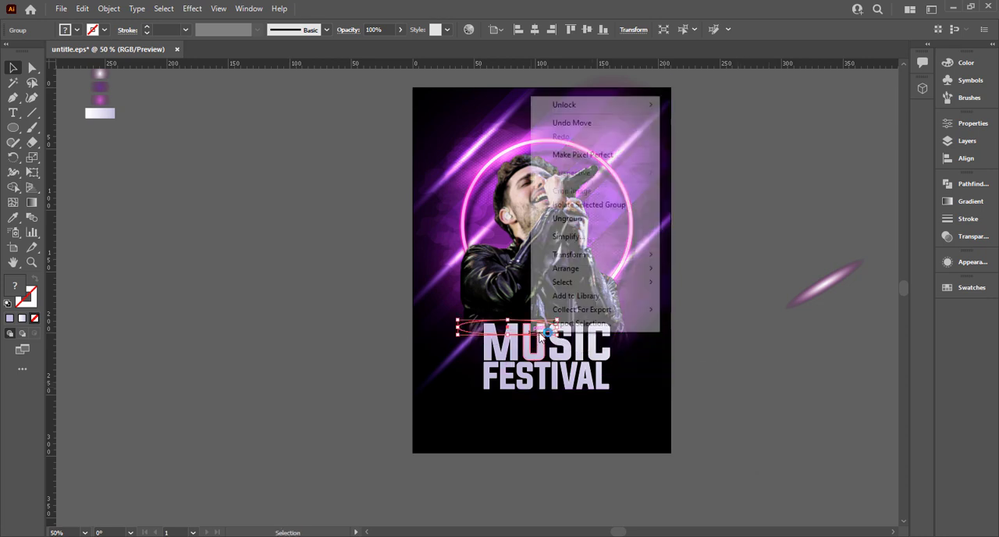
mouse_move(606, 268)
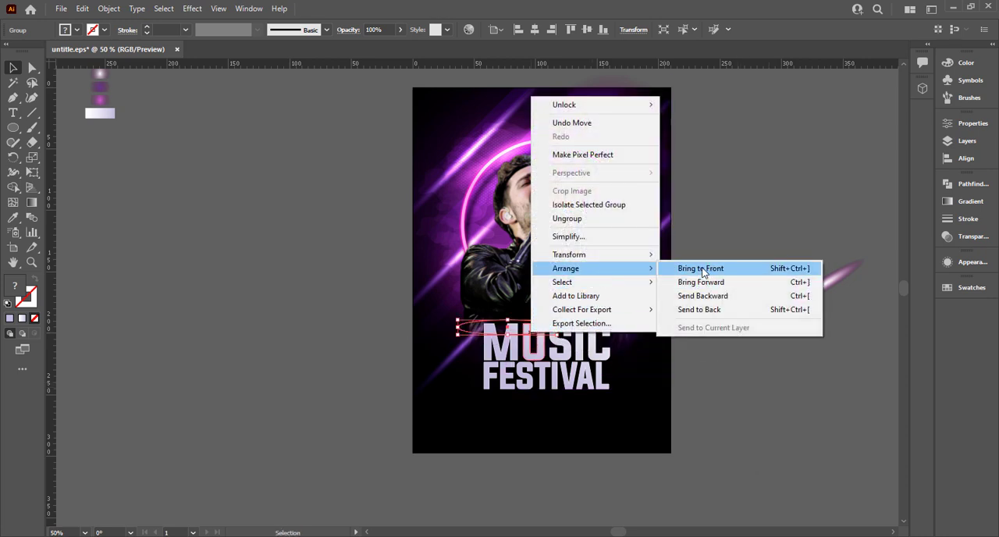
click(703, 270)
scroll(554, 340, up, 2)
drag(478, 332, 426, 322)
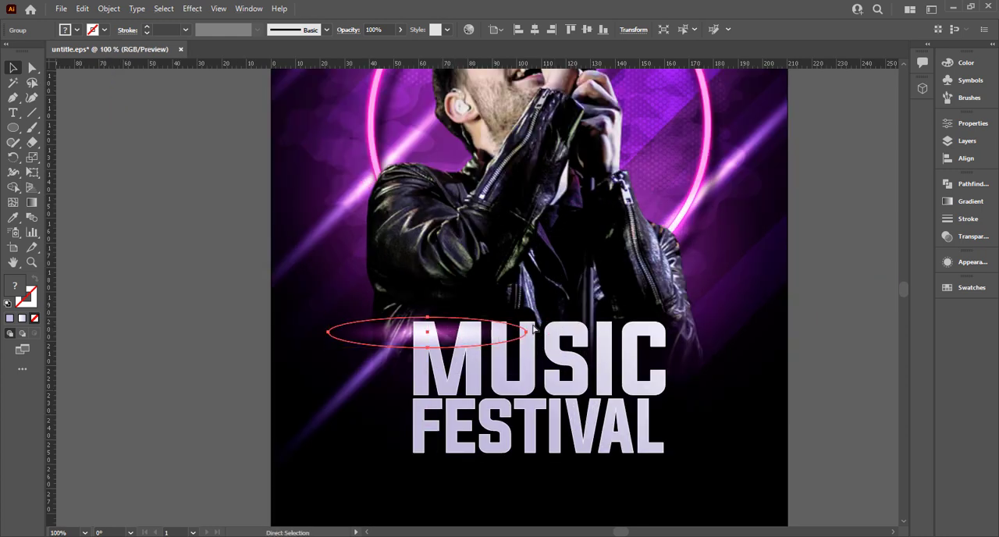
Rotate the streak copy upright and place it along the left stem of the M
key(v)
drag(528, 331, 445, 285)
drag(427, 339, 419, 368)
click(198, 391)
click(324, 415)
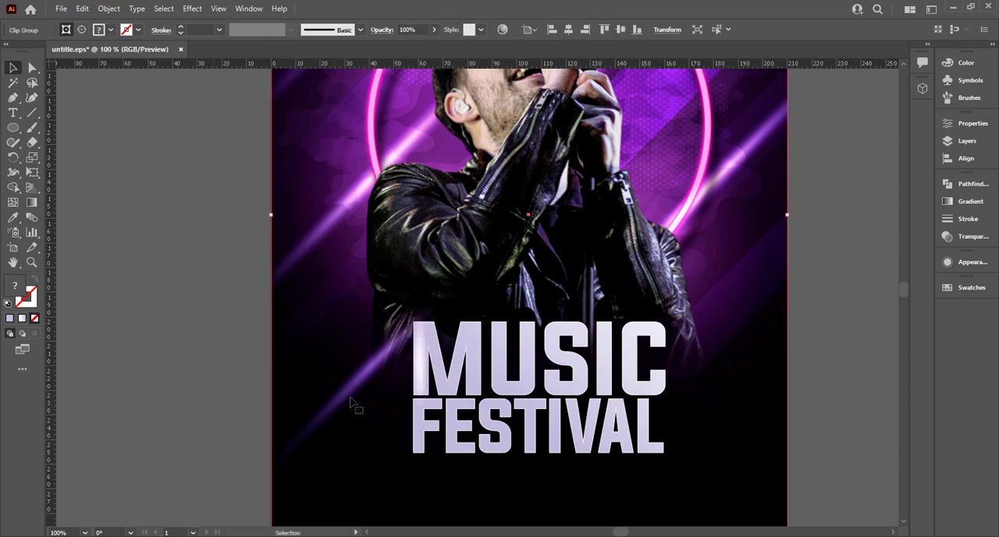
Scale the MUSIC FESTIVAL title down slightly about its centre
scroll(229, 373, down, 3)
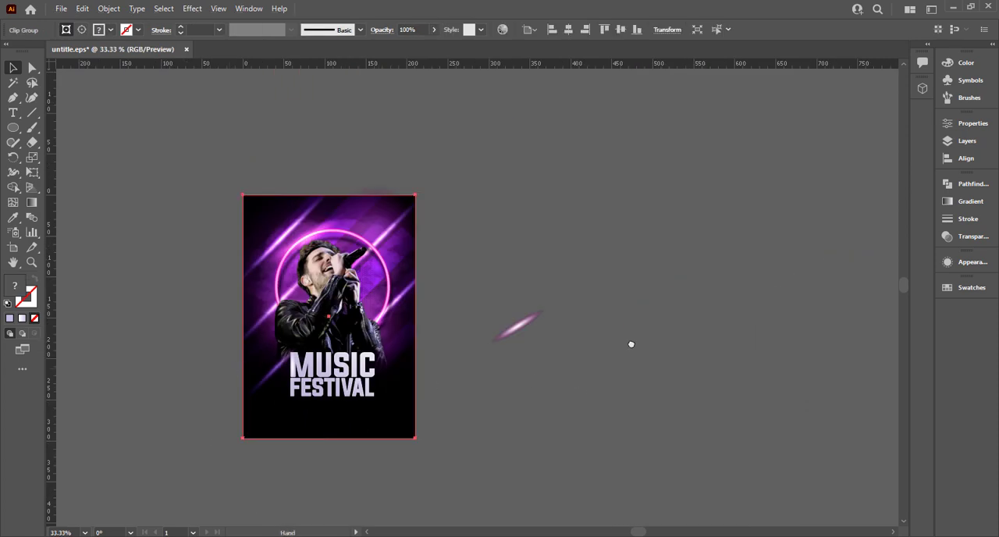
drag(631, 344, 647, 335)
scroll(554, 325, up, 1)
drag(555, 351, 633, 320)
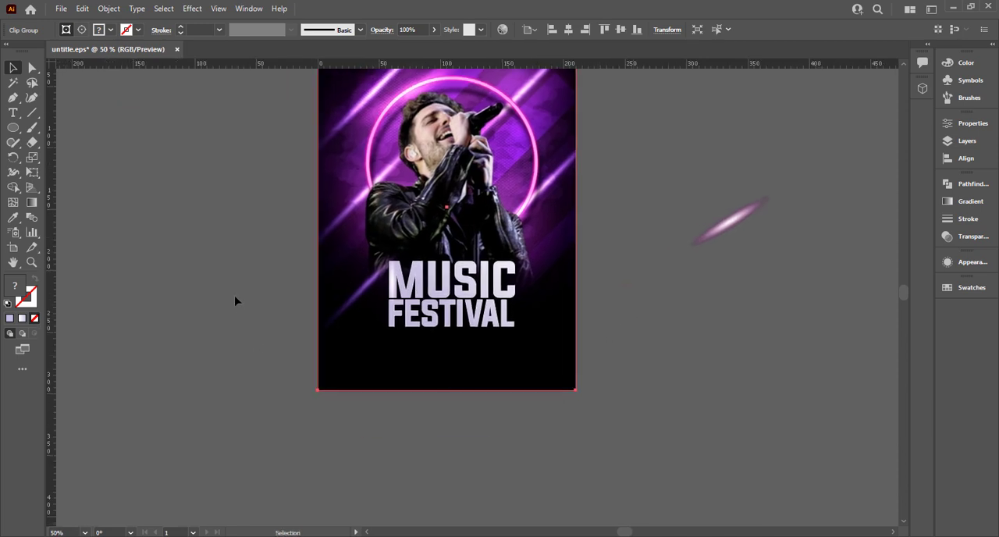
scroll(299, 333, up, 1)
click(521, 278)
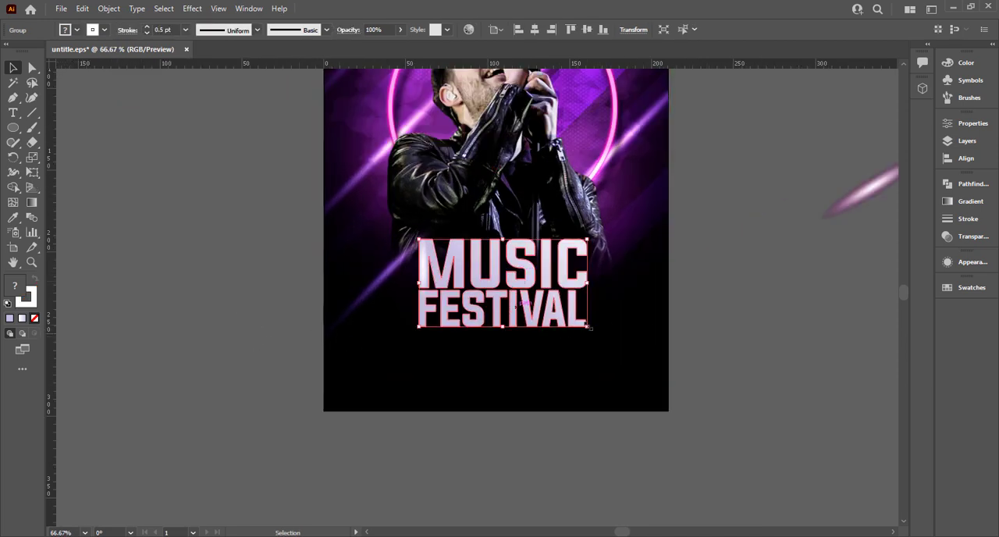
mouse_move(585, 324)
mouse_down()
mouse_move(553, 301)
mouse_move(584, 313)
mouse_up()
click(852, 312)
Choose Roboto Regular as the font for new text
scroll(782, 315, up, 5)
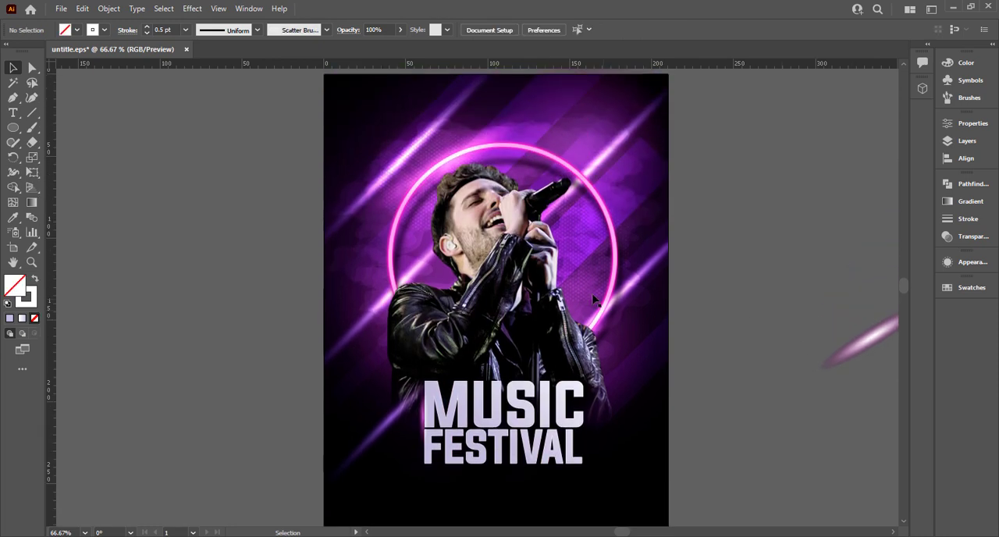
scroll(684, 321, down, 3)
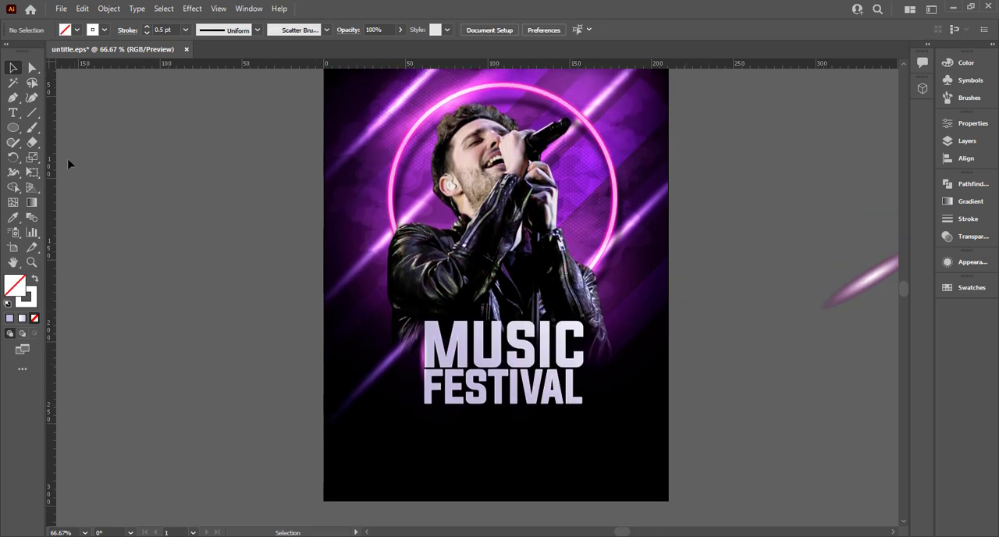
click(13, 112)
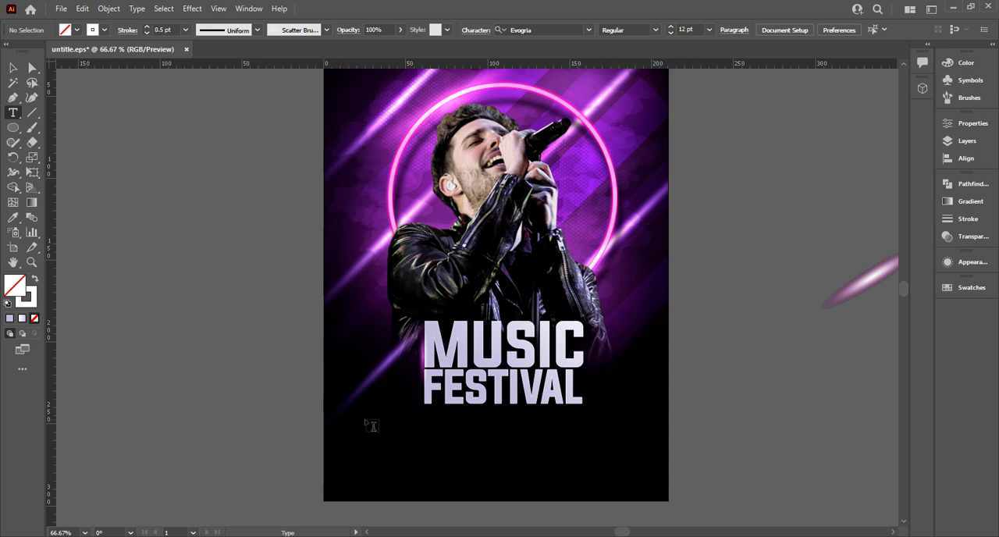
click(548, 29)
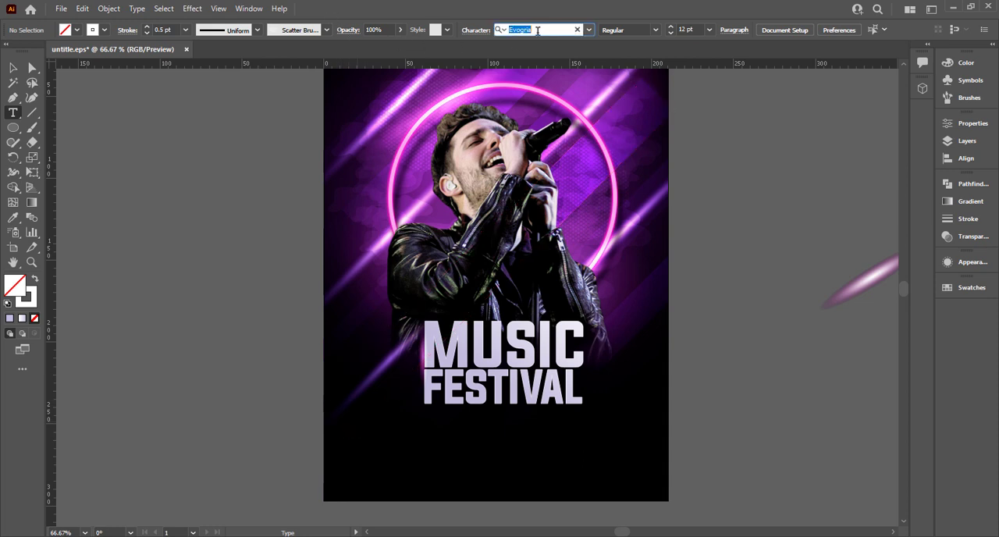
text(robot)
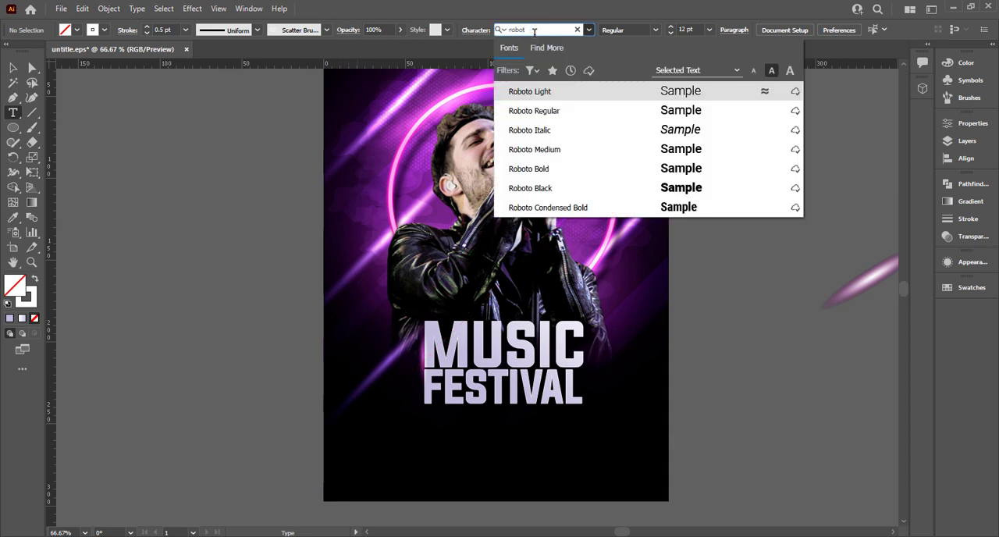
click(686, 110)
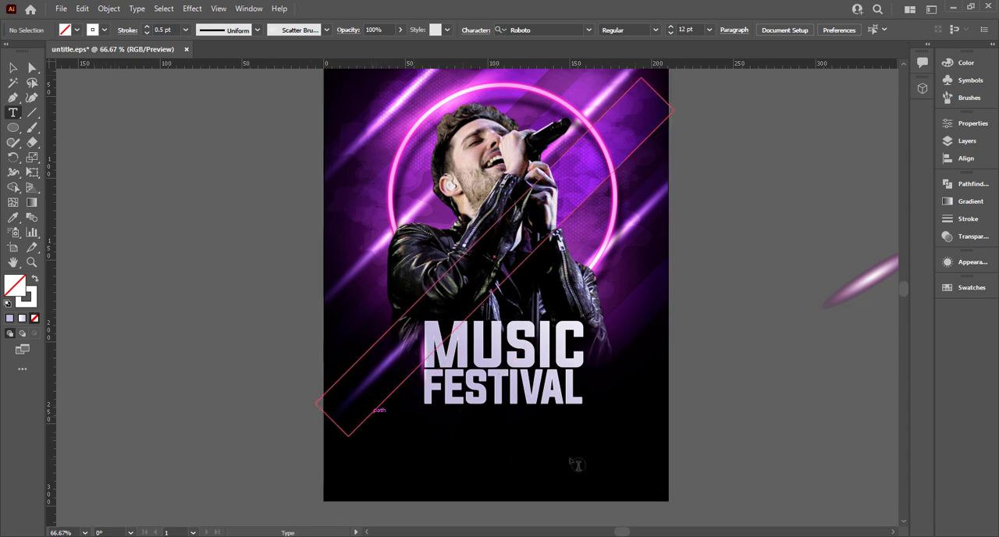
Create a wide area text frame filled with placeholder text on the empty canvas beside the poster
drag(578, 466, 654, 467)
key(ctrl+z)
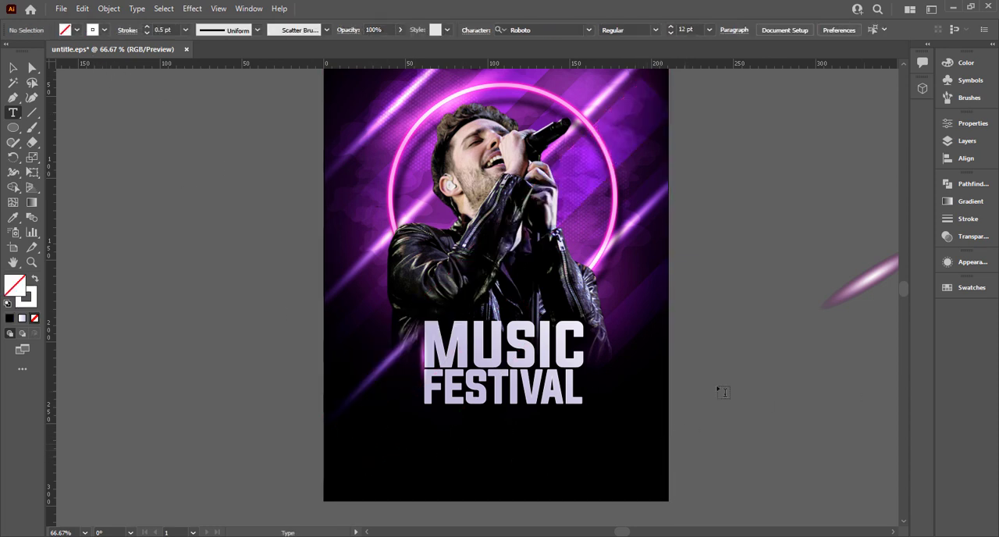
drag(717, 388, 856, 422)
click(13, 68)
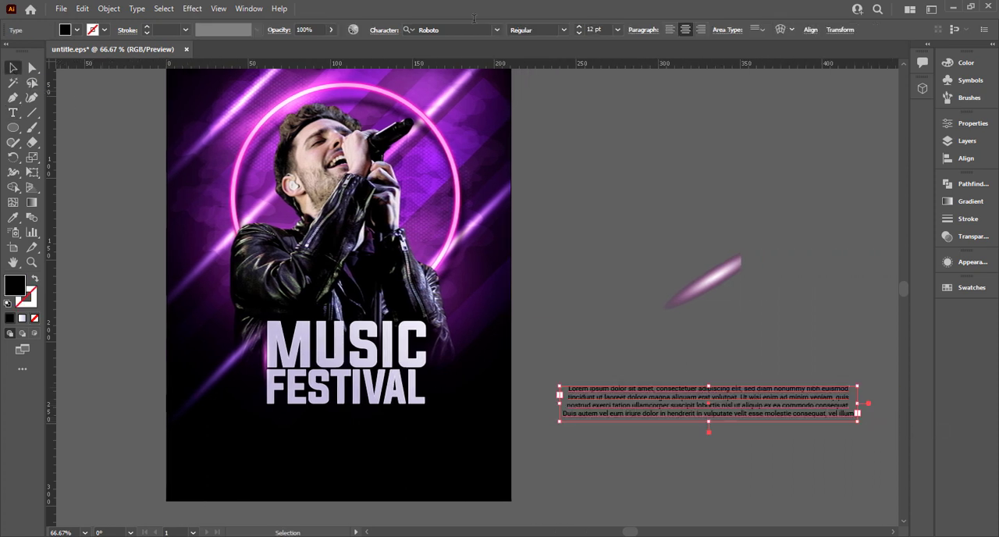
Set the placeholder paragraph's font size to 11 pt and its fill to white
click(605, 31)
key(Down)
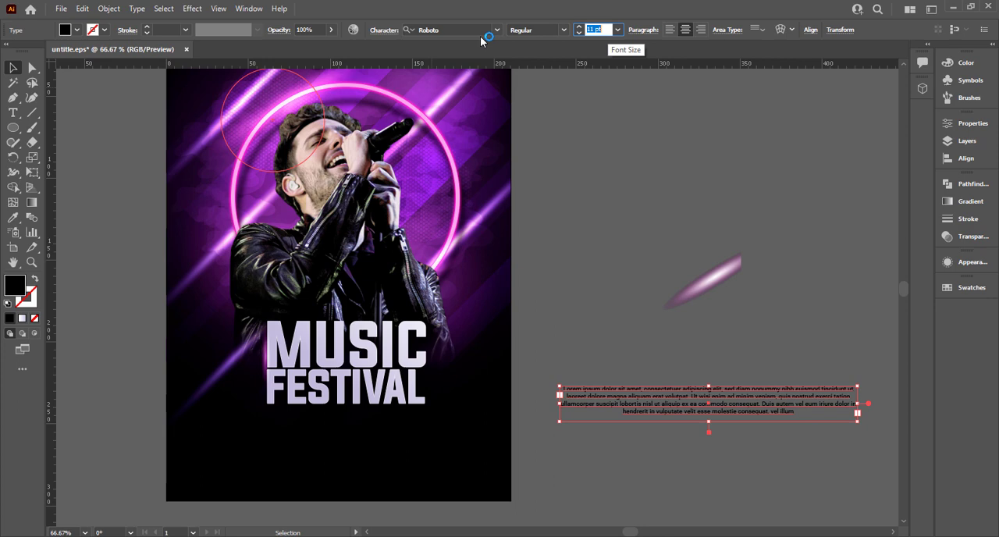
click(65, 30)
click(34, 51)
click(571, 283)
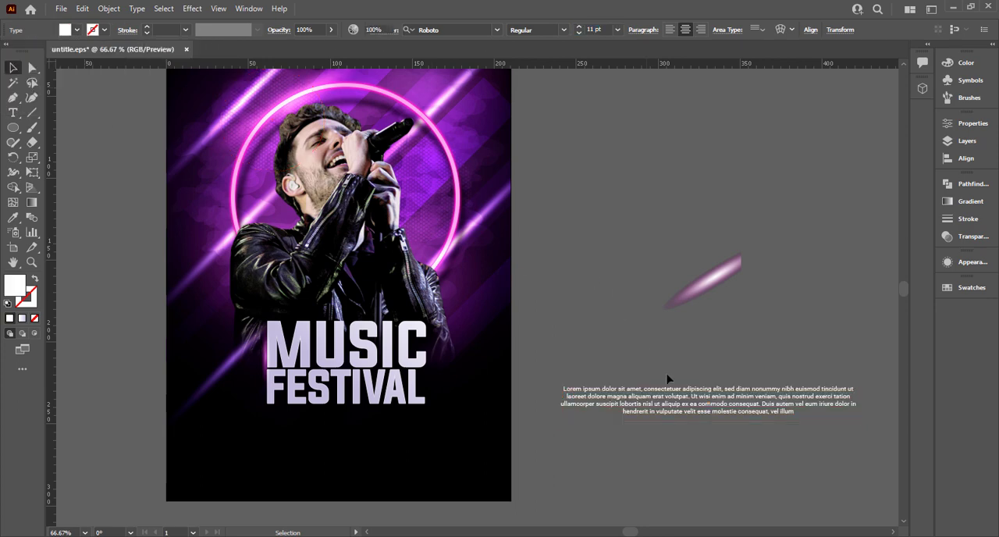
Move the placeholder paragraph onto the poster, centred just below the MUSIC FESTIVAL title
drag(727, 415, 364, 445)
drag(742, 386, 815, 302)
scroll(692, 404, up, 1)
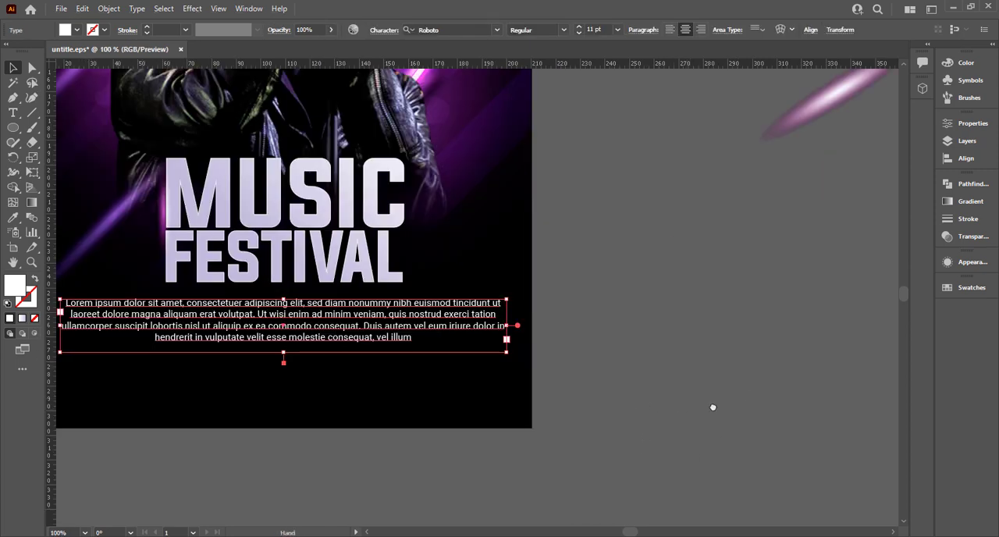
drag(479, 469, 630, 465)
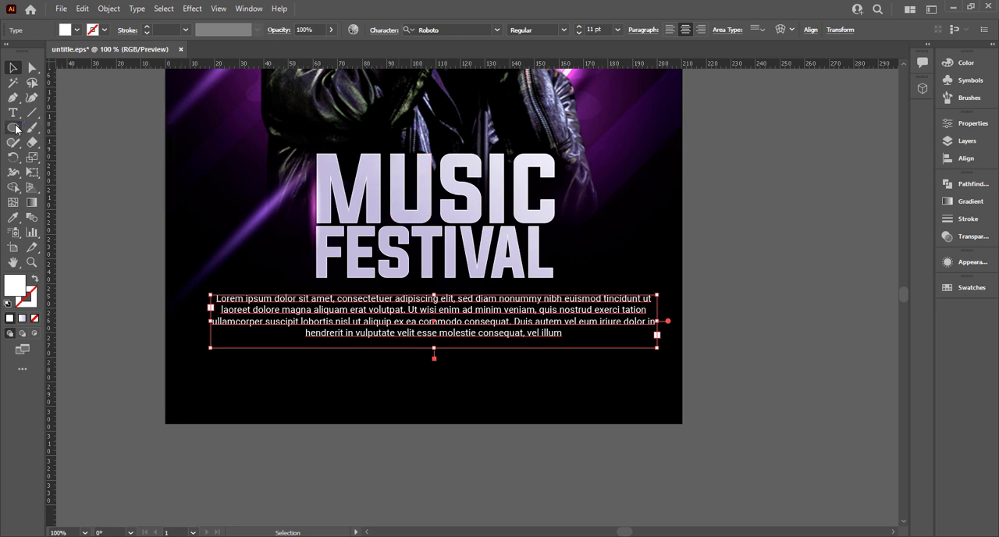
Draw a wide, low rectangle below the placeholder paragraph near the poster's lower edge
drag(12, 127, 70, 126)
drag(310, 361, 524, 386)
scroll(505, 372, down, 2)
drag(189, 273, 340, 349)
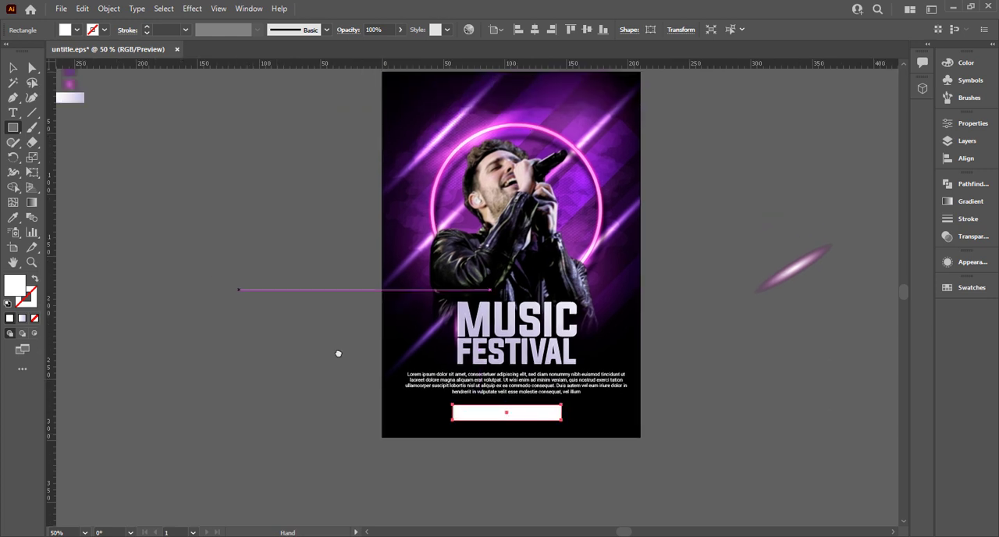
key(i)
click(183, 79)
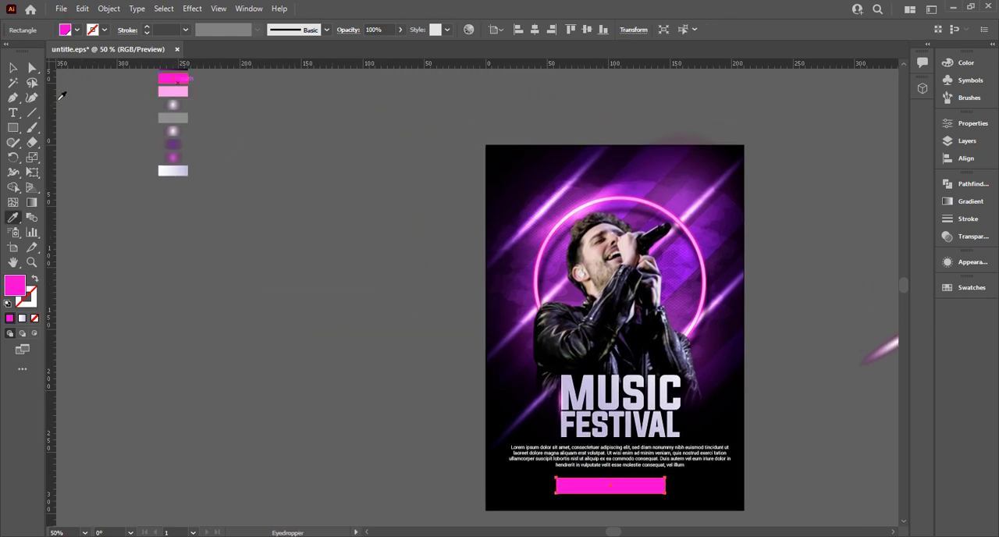
click(14, 68)
key(ctrl+z)
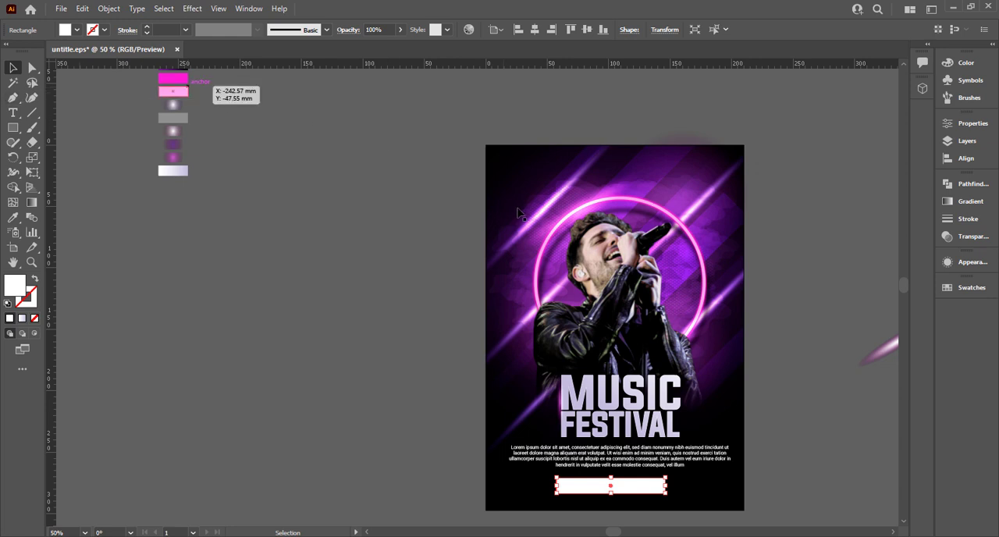
Sample the magenta swatch onto the rectangle, swap it to an outline without fill, and set the stroke to 3 pt
key(i)
click(170, 77)
key(v)
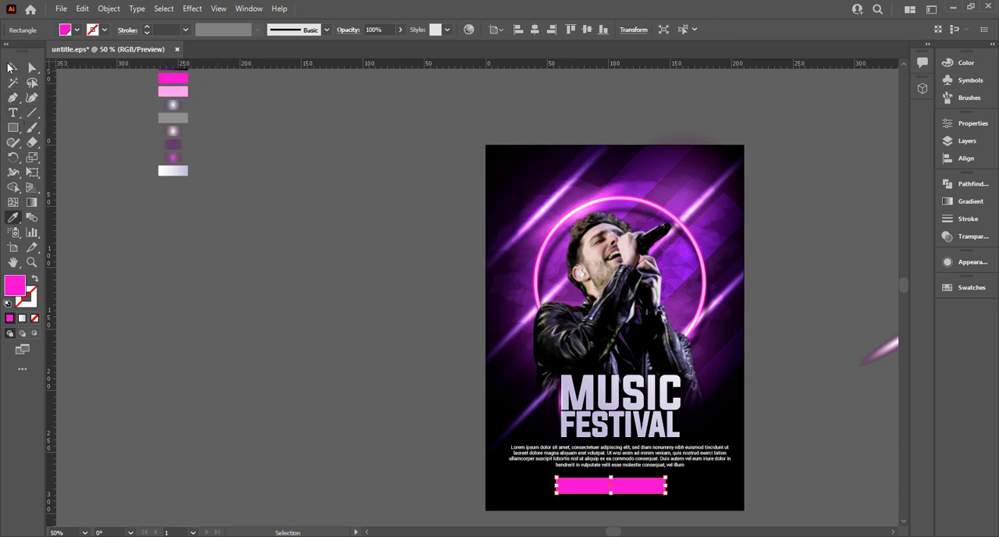
click(34, 281)
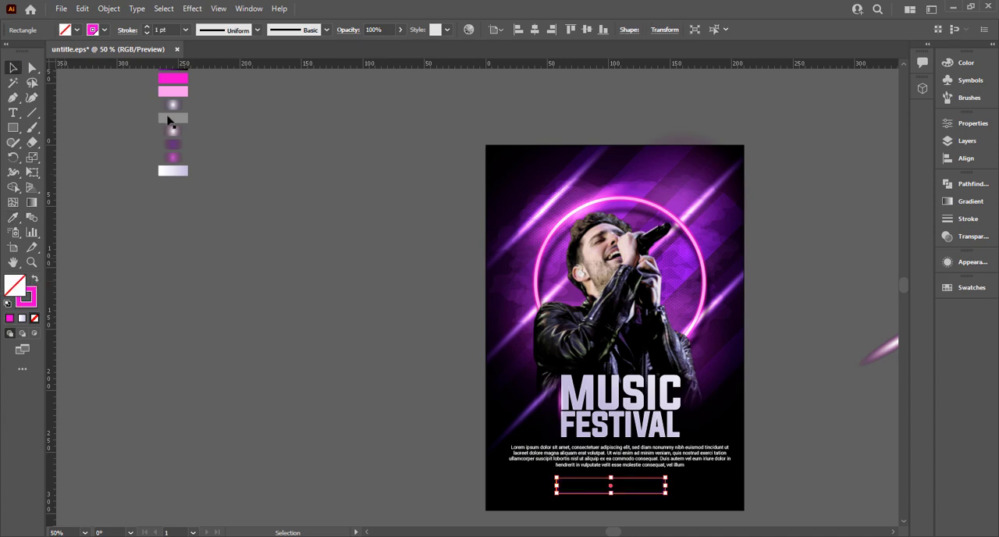
click(171, 30)
text(3)
key(Return)
click(312, 346)
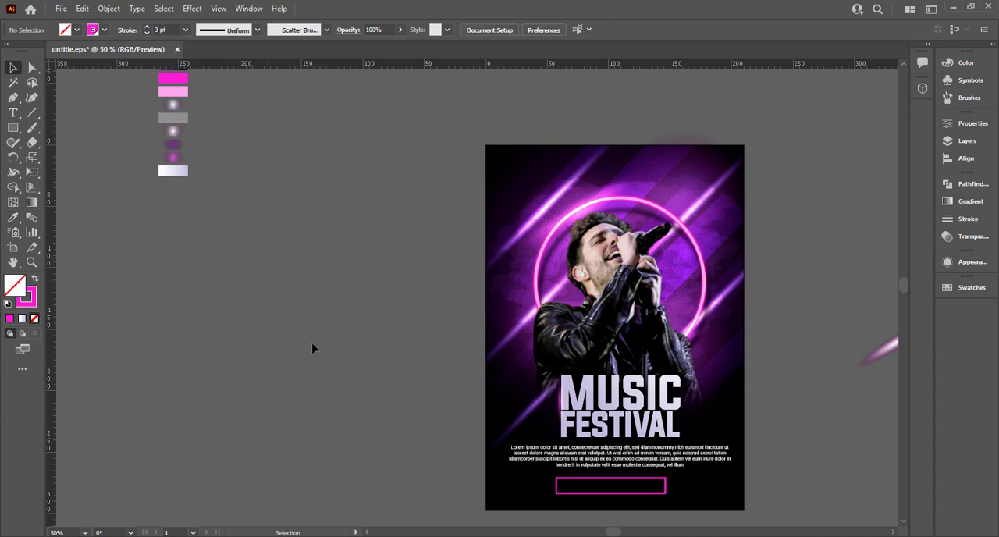
Duplicate the magenta outlined rectangle in place and colour the copy with the light pink swatch
scroll(553, 508, up, 5)
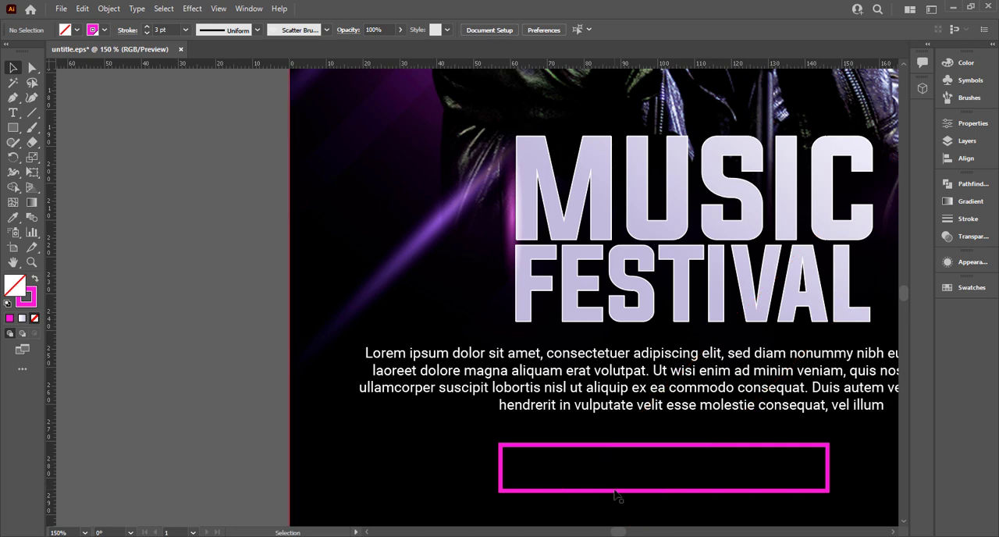
click(614, 489)
key(v)
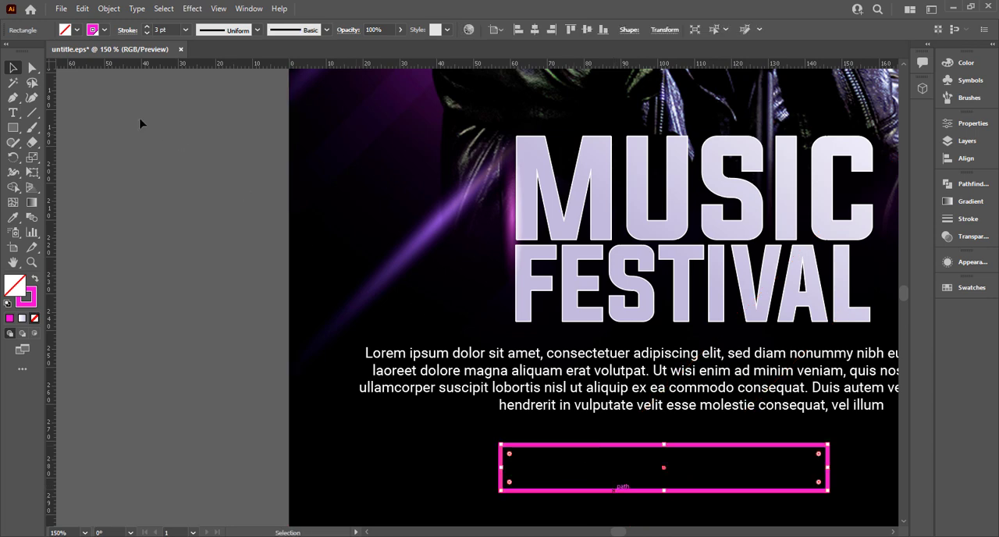
scroll(167, 143, down, 3)
drag(144, 173, 333, 372)
drag(252, 327, 332, 383)
key(i)
click(174, 111)
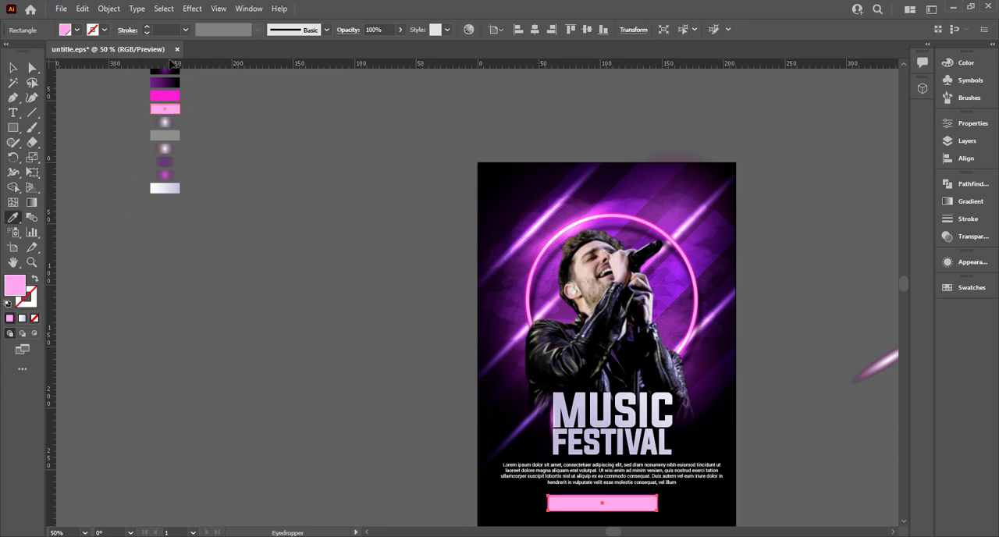
Swap the pink copy's fill to its outline and set its stroke weight to 2 pt
key(v)
click(35, 277)
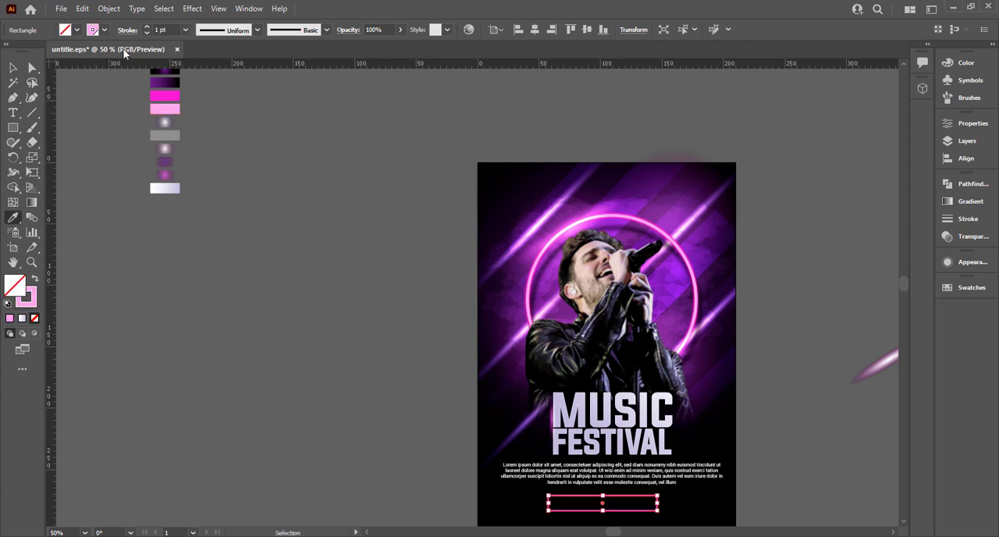
key(Up)
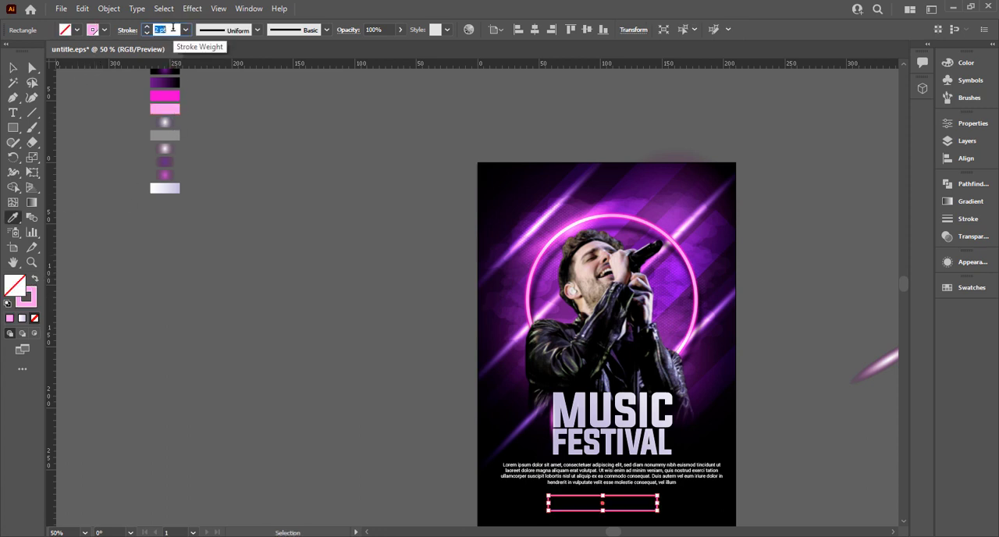
click(15, 69)
click(355, 465)
drag(343, 429, 191, 276)
scroll(405, 396, up, 4)
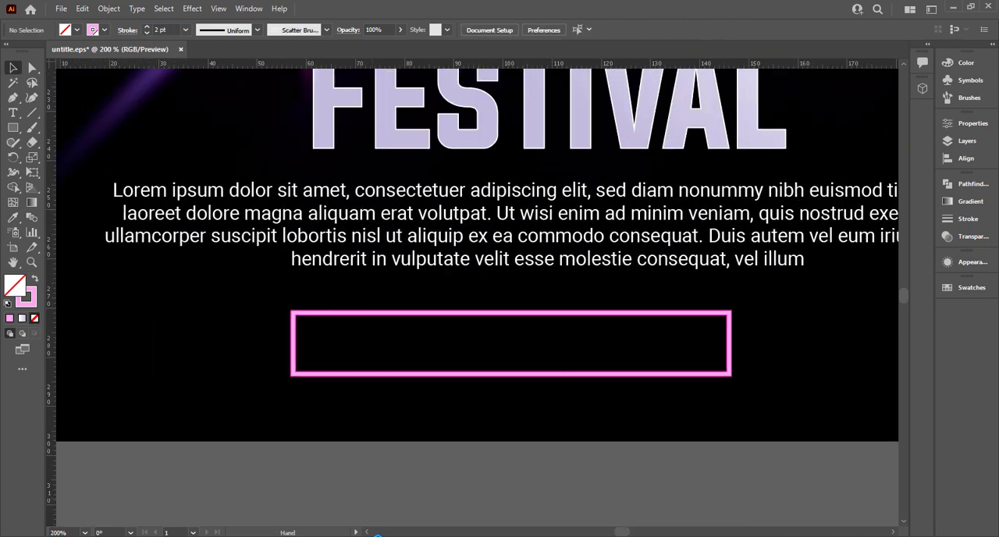
click(258, 432)
key(ctrl+shift+a)
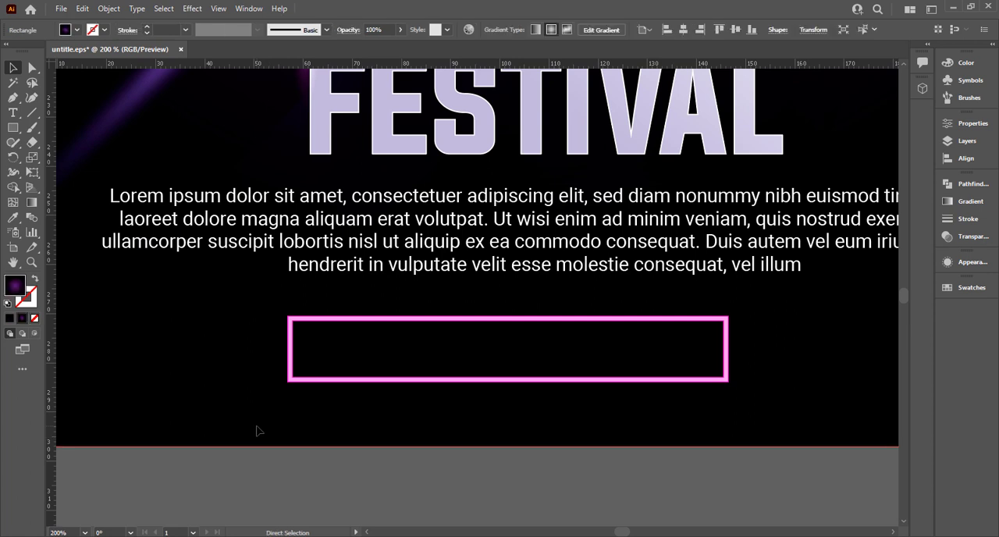
drag(226, 413, 297, 393)
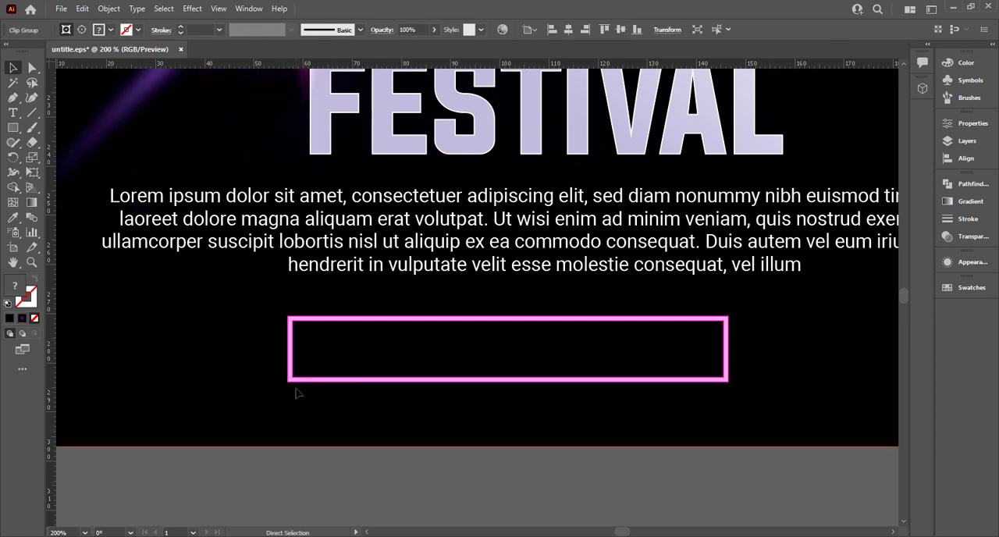
scroll(303, 389, down, 2)
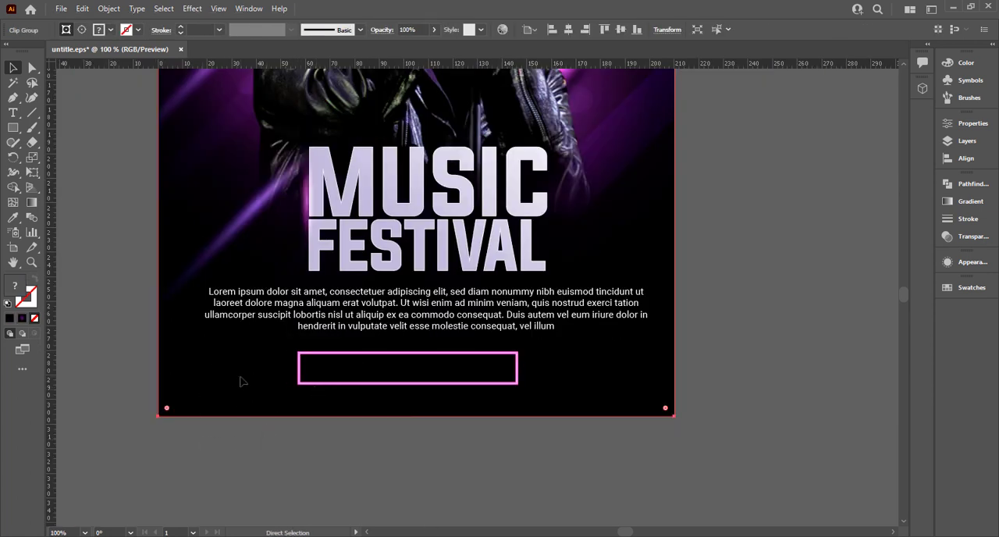
key(ctrl+shift+a)
Select both overlapping outlined rectangles and round all their corners fully into a pill shape
click(315, 384)
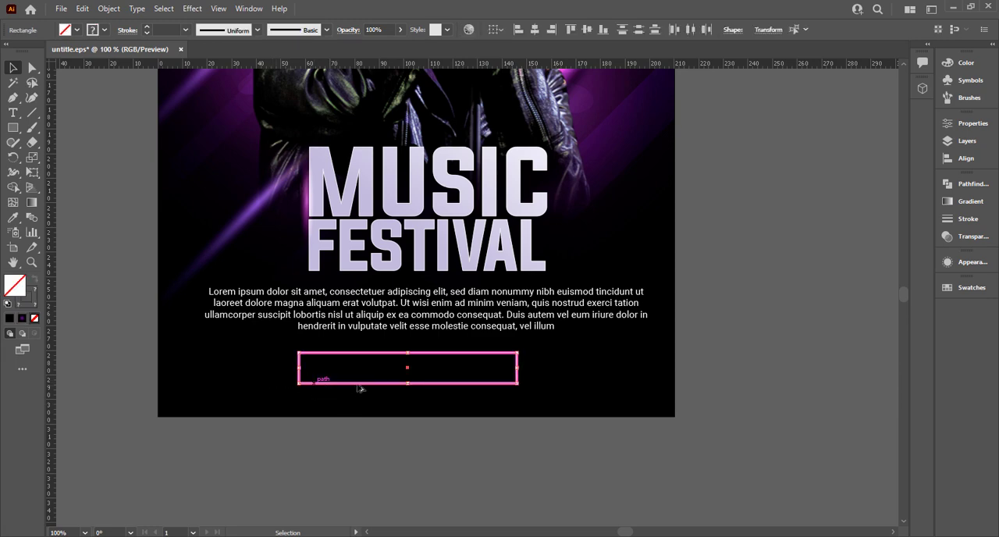
scroll(314, 382, up, 2)
drag(198, 313, 744, 441)
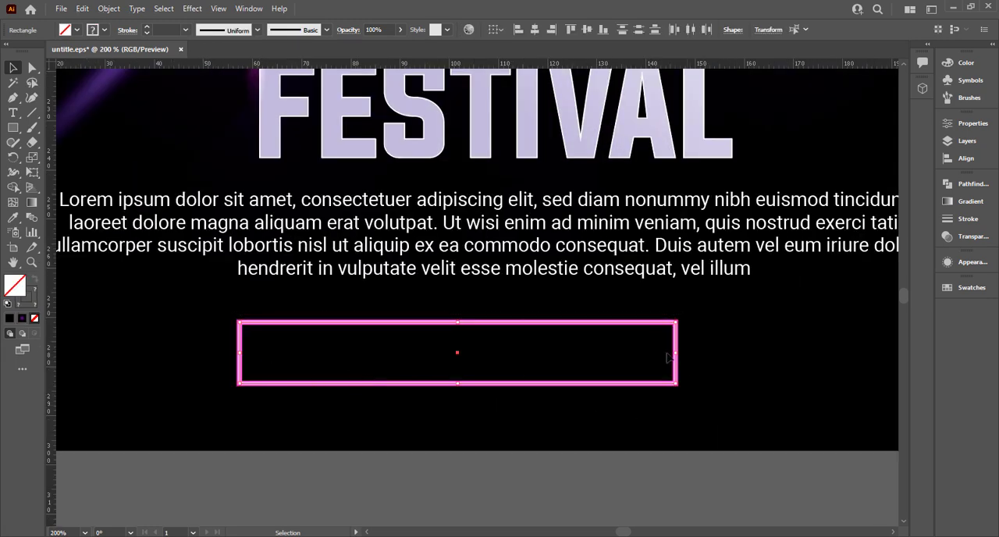
click(33, 68)
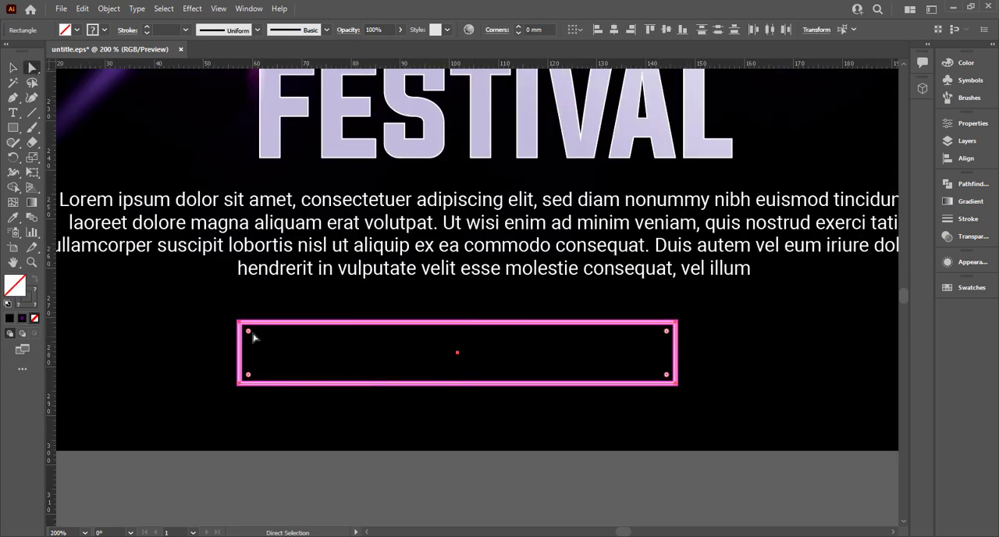
drag(252, 336, 384, 460)
click(384, 460)
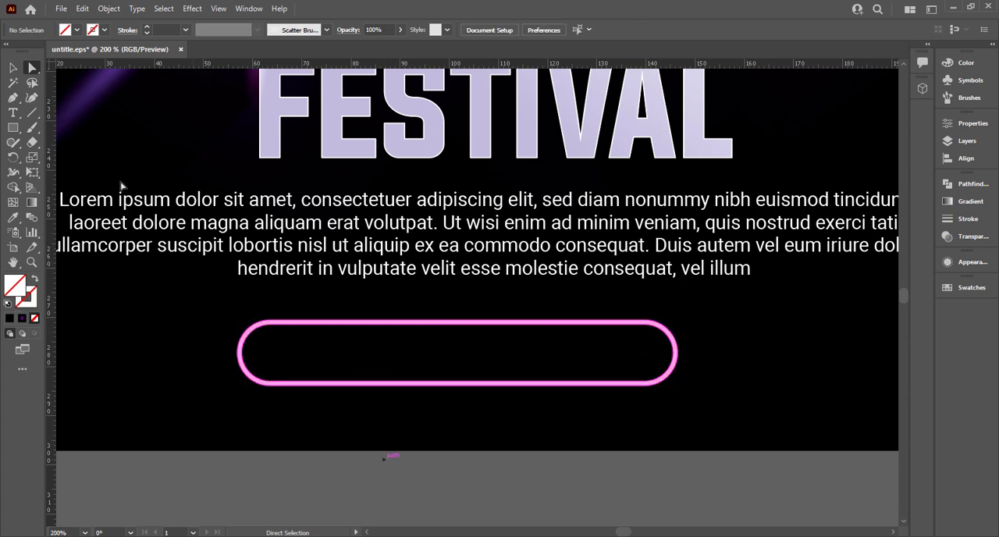
Draw a short vertical line near the middle of the pill and copy the pill's 2 pt light pink outline onto it
click(33, 114)
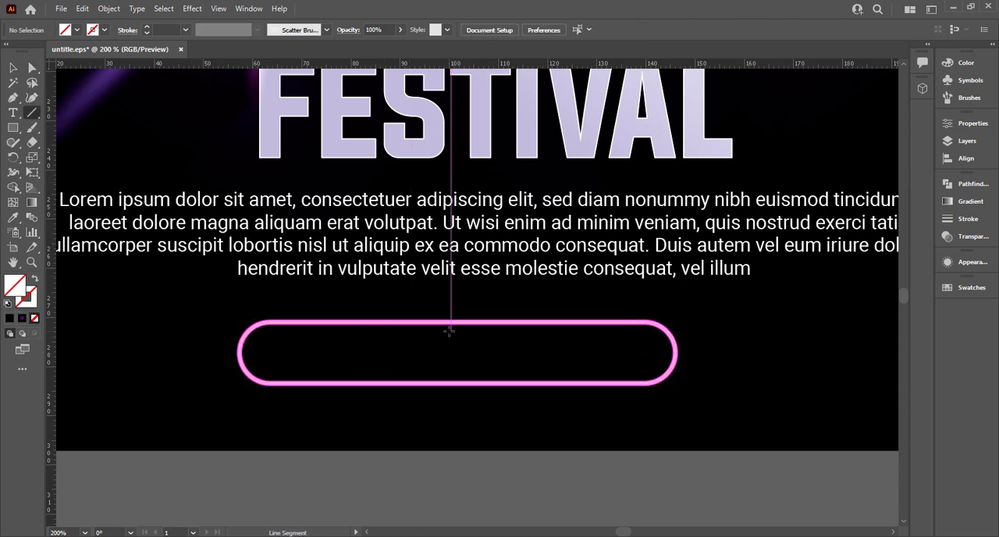
drag(449, 331, 451, 368)
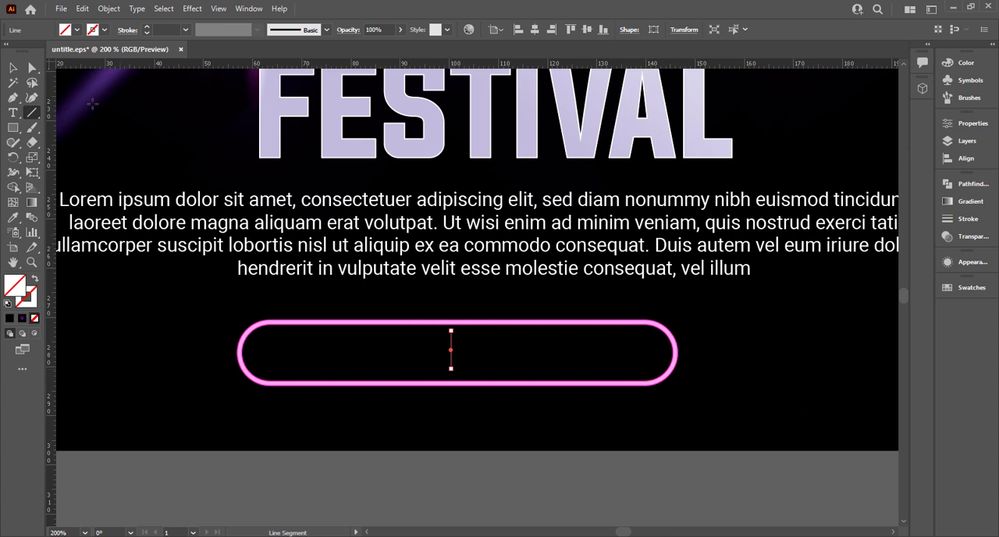
key(i)
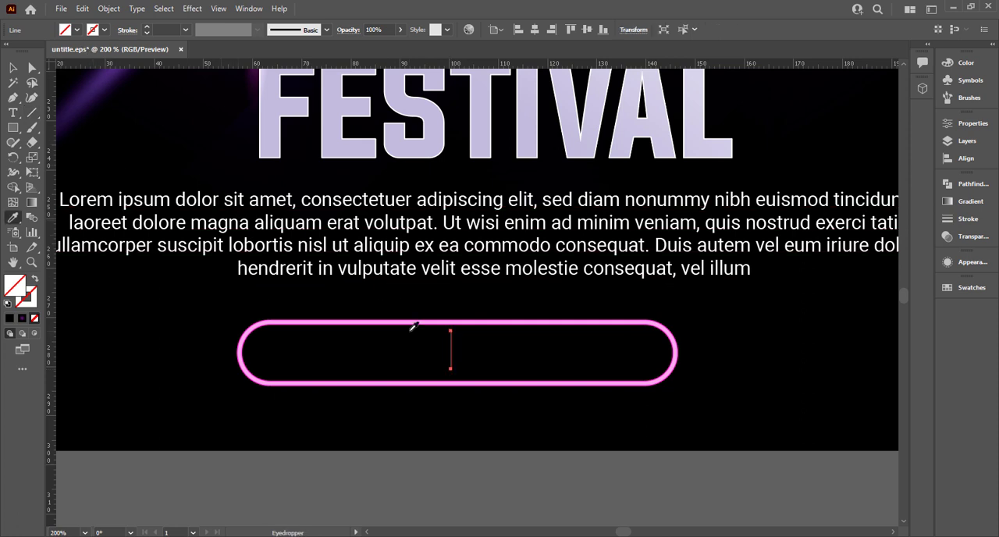
click(409, 320)
key(v)
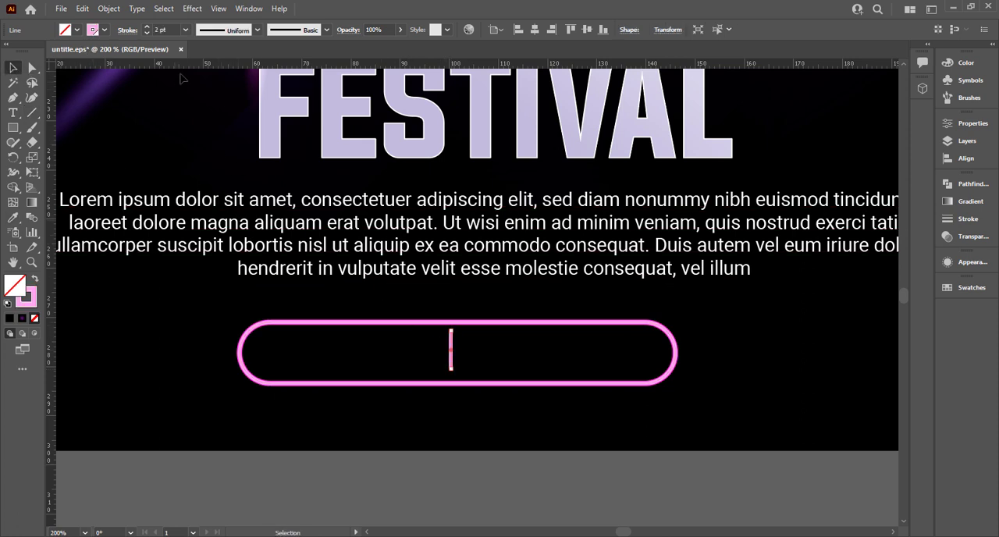
Set the vertical divider line's stroke weight to 1 pt and shift it slightly down to the pill's vertical middle
click(167, 30)
scroll(167, 30, down, 1)
click(437, 449)
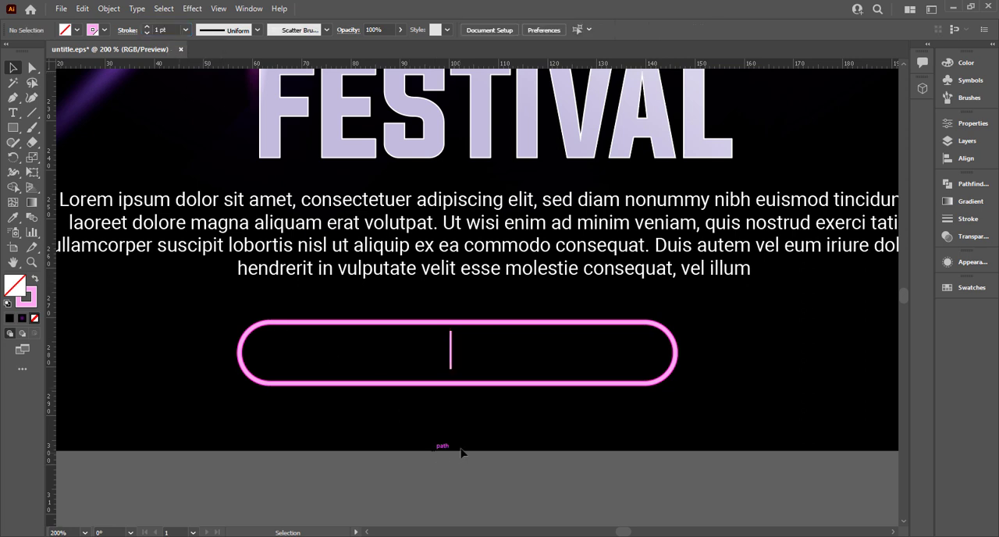
drag(451, 375, 451, 374)
Add the text "FREE DRINKS" in Roboto Regular 11 pt on the empty canvas just below the poster
key(t)
click(242, 480)
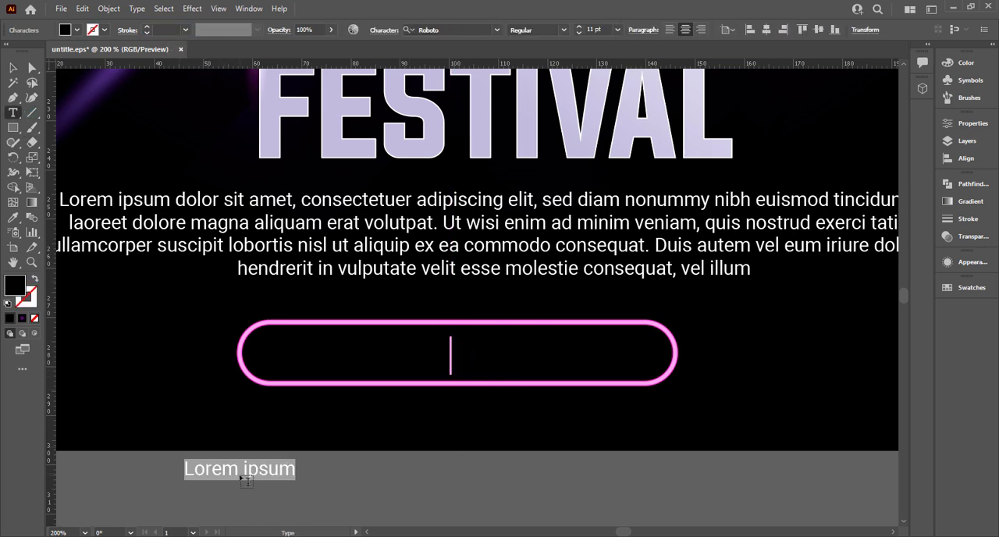
text(Free )
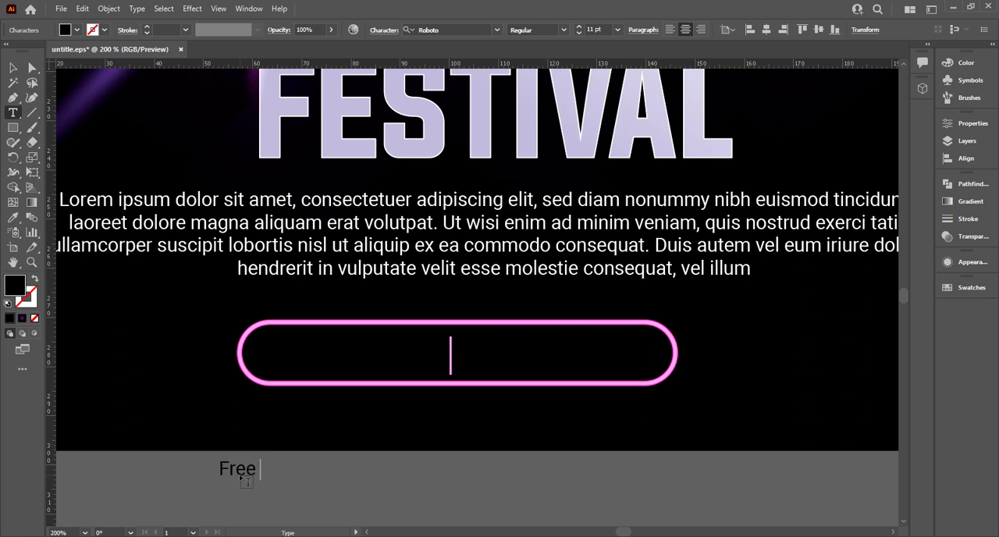
text(DRINKS)
key(BackSpace)
key(BackSpace)
key(BackSpace)
text(REE)
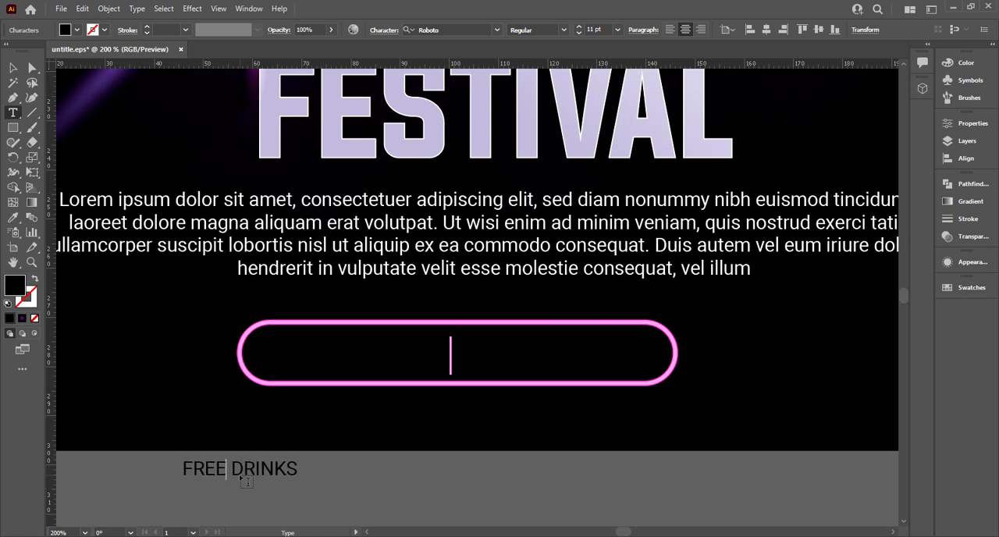
click(12, 68)
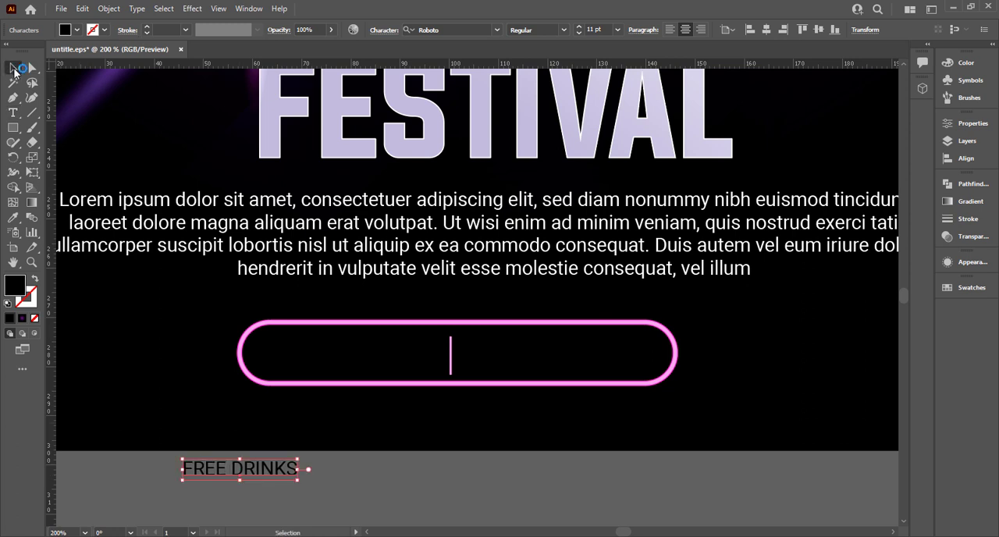
Colour the FREE DRINKS text white, enlarge it to about 15.4 pt and place a copy on each side of the pill's divider
click(77, 31)
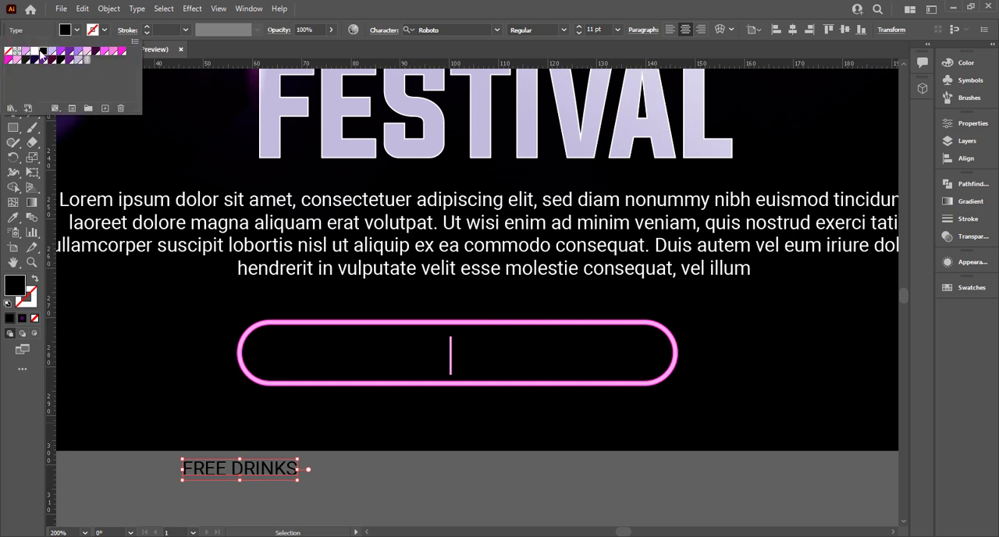
click(40, 53)
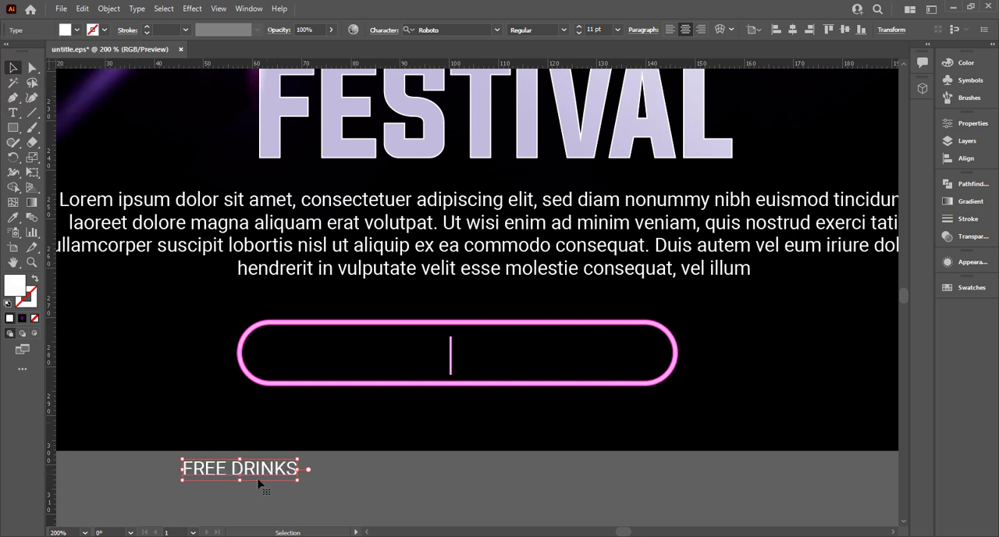
drag(260, 484, 367, 364)
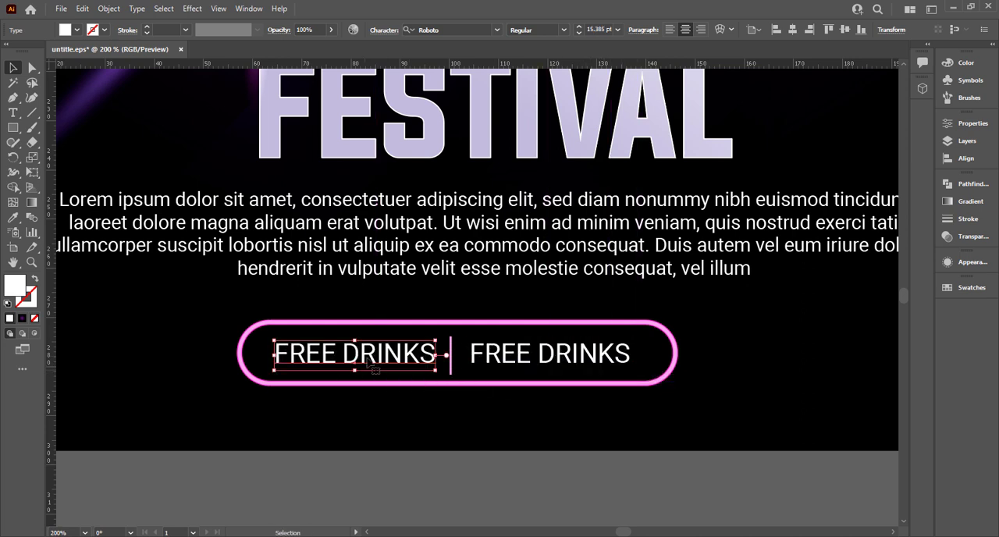
Replace the text before the pill's divider with "20$ TICKET"
double_click(367, 364)
key(ctrl+a)
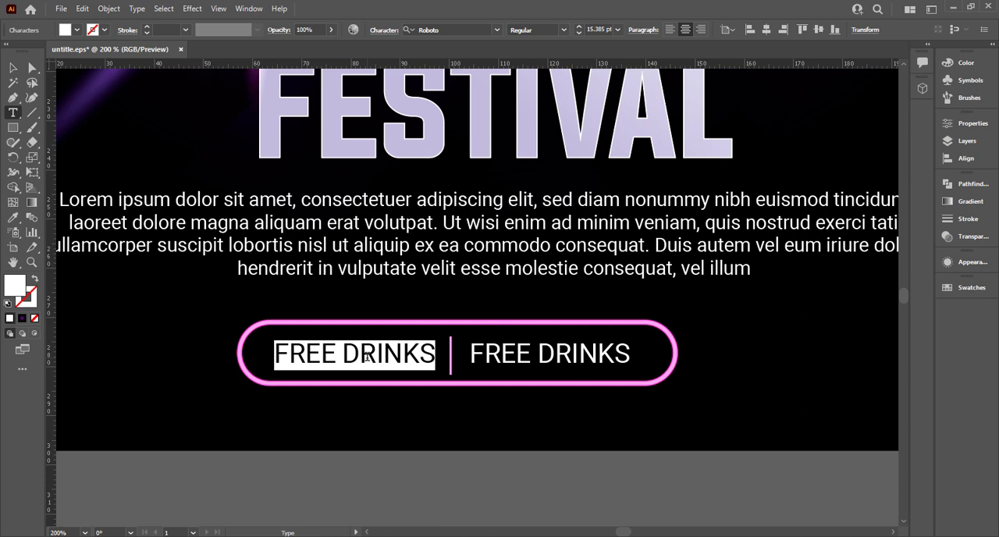
text(20)
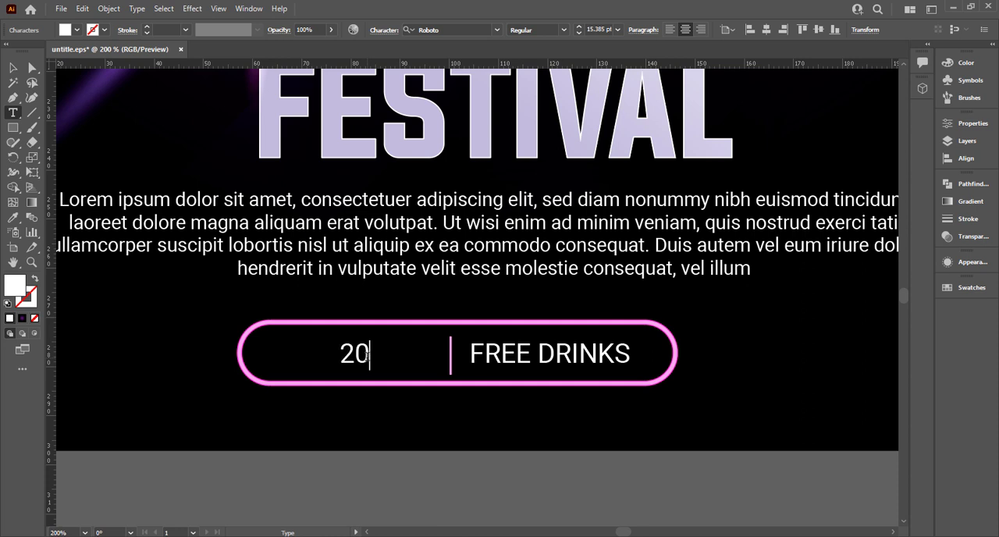
text($ Ti)
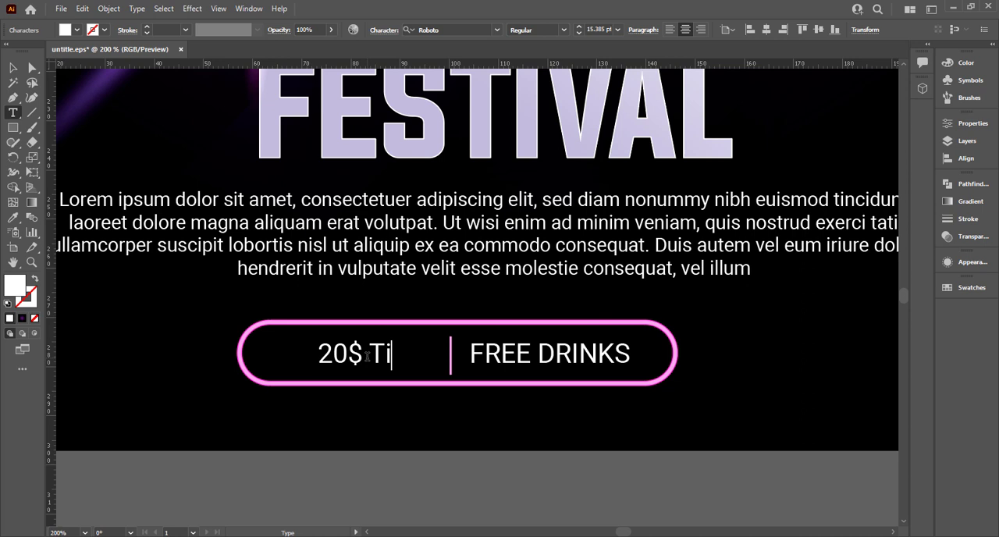
key(BackSpace)
text(ICKET)
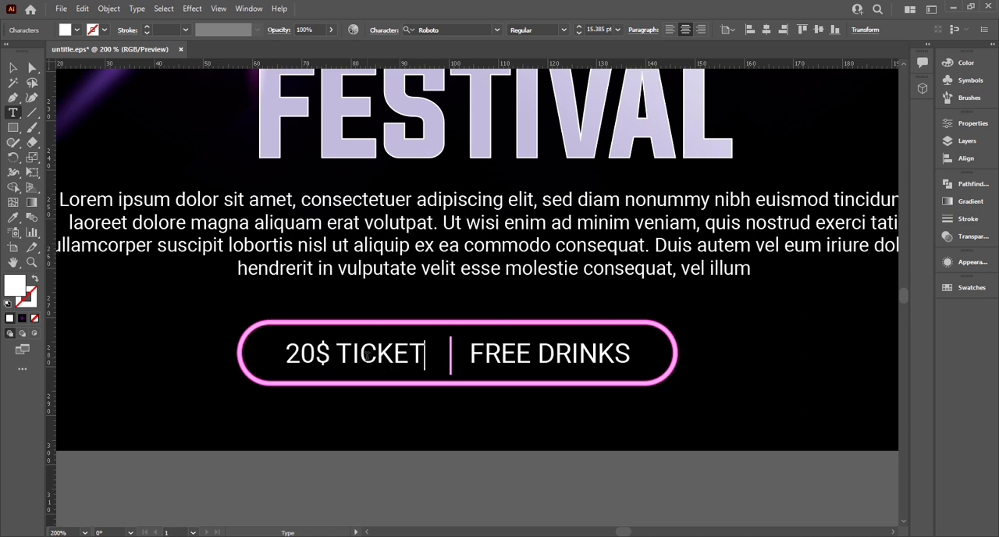
click(12, 68)
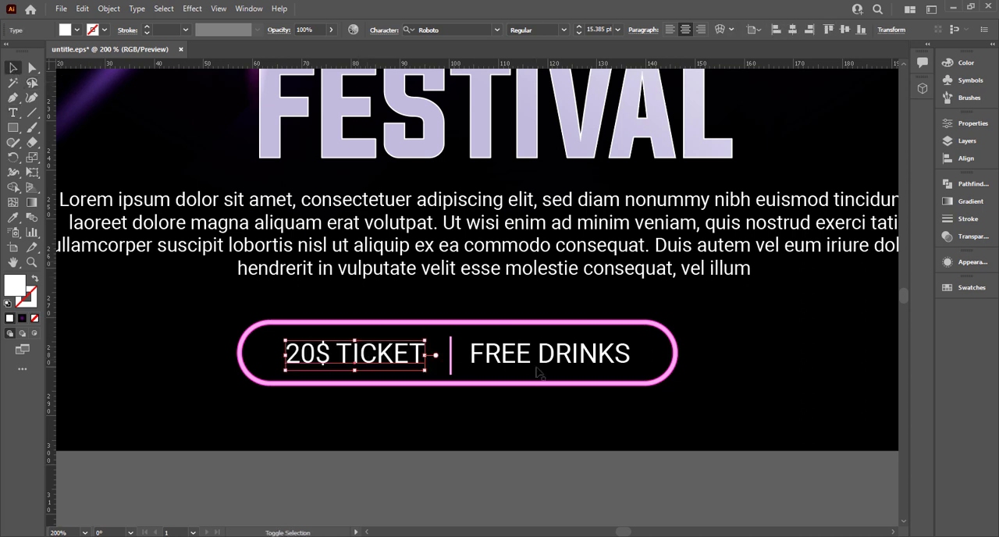
Select both texts inside the pill and fill them with the light pink swatch
shift+click(539, 360)
click(77, 30)
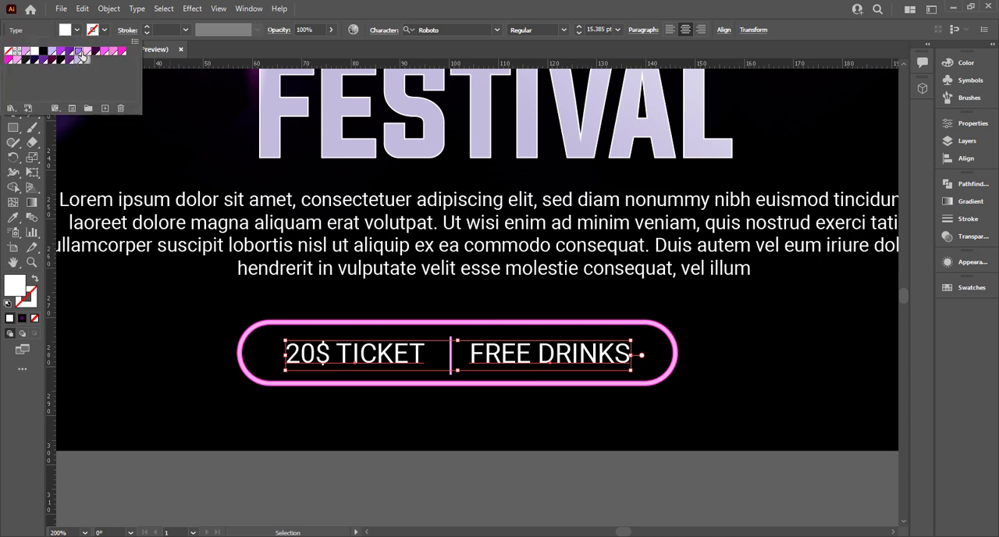
click(79, 52)
click(384, 488)
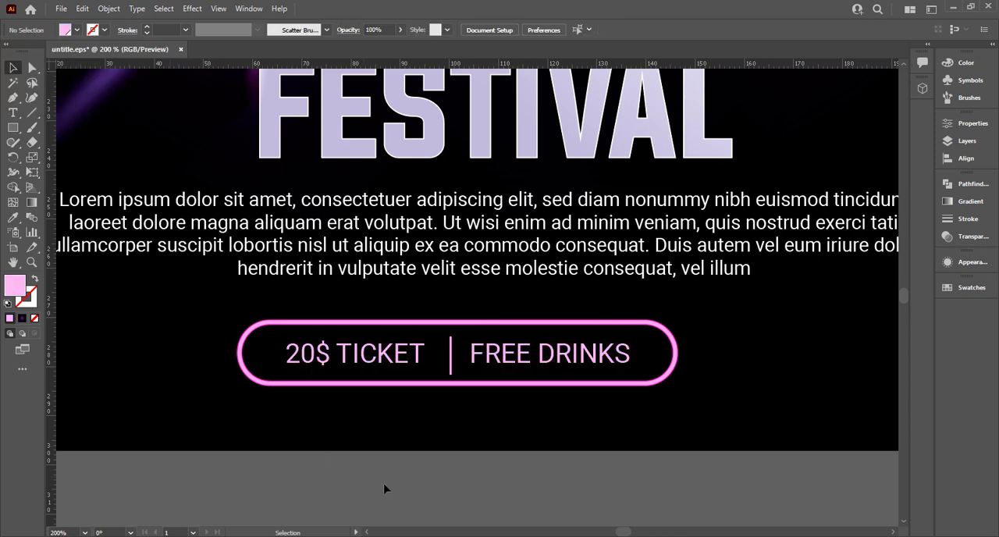
Group the pill outlines, divider and both texts, and centre the group horizontally on the poster
key(ctrl+minus)
key(ctrl+minus)
key(ctrl+minus)
key(ctrl+minus)
key(ctrl+minus)
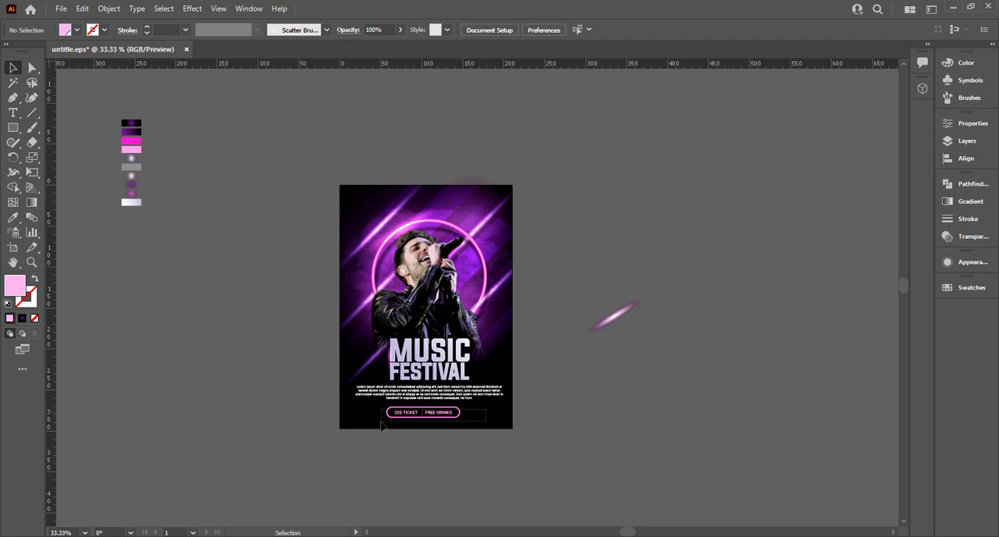
click(381, 424)
key(ctrl+g)
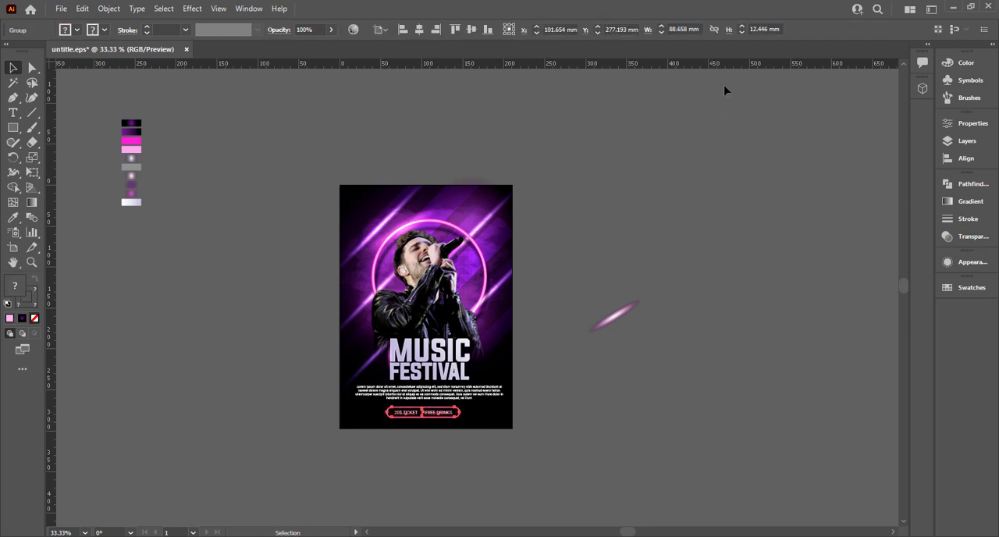
click(419, 30)
Copy the purple glow ellipse from the spare light streak beside the poster to the area next to the pill
click(634, 348)
drag(632, 310, 511, 406)
key(ctrl+plus)
key(ctrl+plus)
key(ctrl+plus)
scroll(529, 408, up, 1)
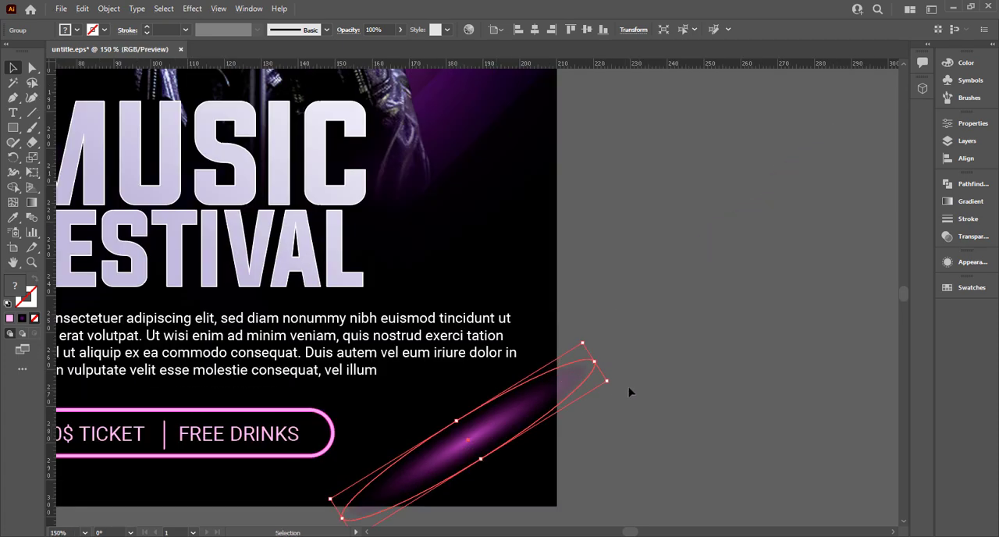
Rotate the copied glow ellipse to horizontal, shrink it into a thin flare and place it on the pill's upper edge towards FREE DRINKS
drag(614, 396, 624, 468)
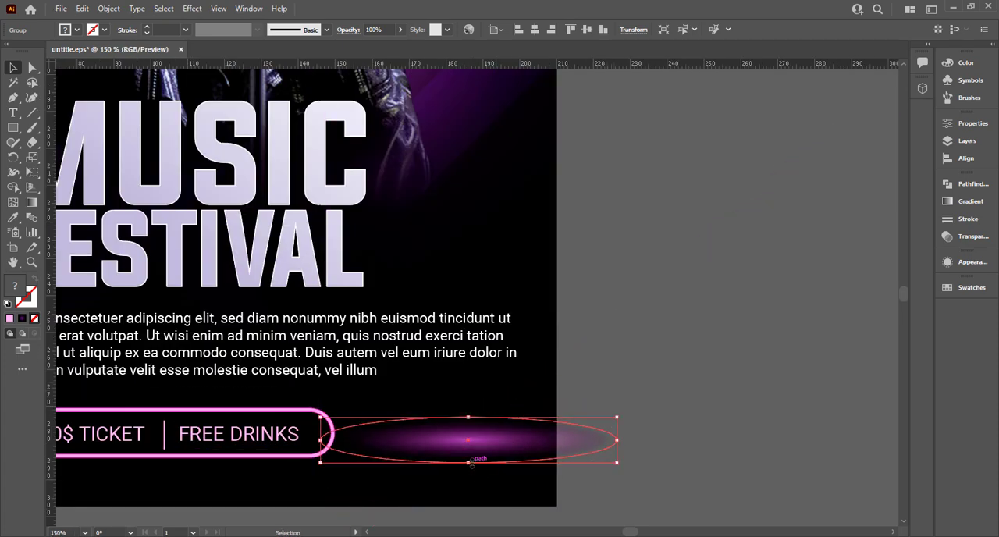
drag(473, 467, 472, 448)
drag(616, 431, 301, 409)
Duplicate the flattened glow onto the pill's lower edge beneath the 20$ TICKET text
drag(401, 403, 416, 447)
key(ctrl+z)
drag(489, 403, 328, 452)
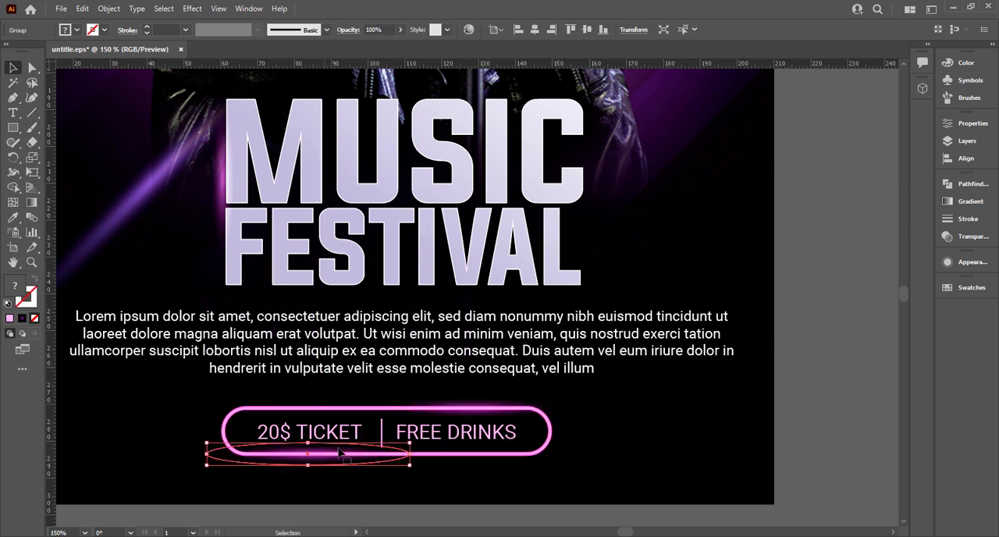
Try the Color Dodge and Screen blending modes on both pill glows and return them to Normal
shift+click(486, 405)
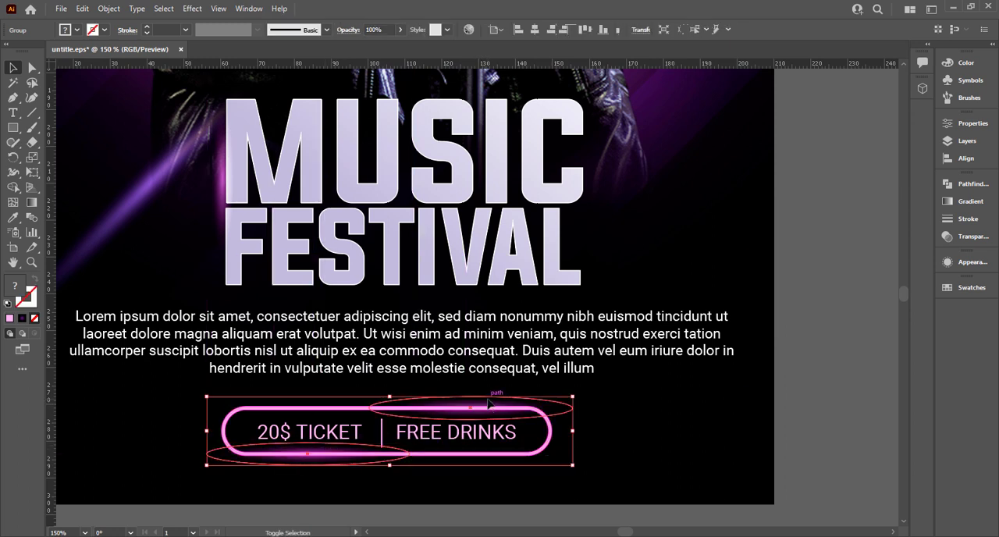
click(967, 236)
click(819, 198)
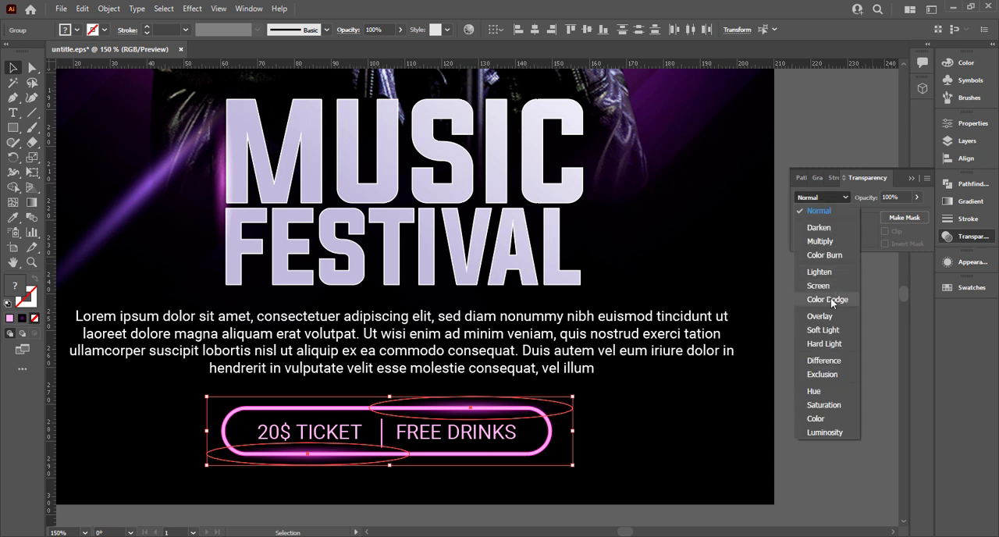
click(829, 299)
click(832, 201)
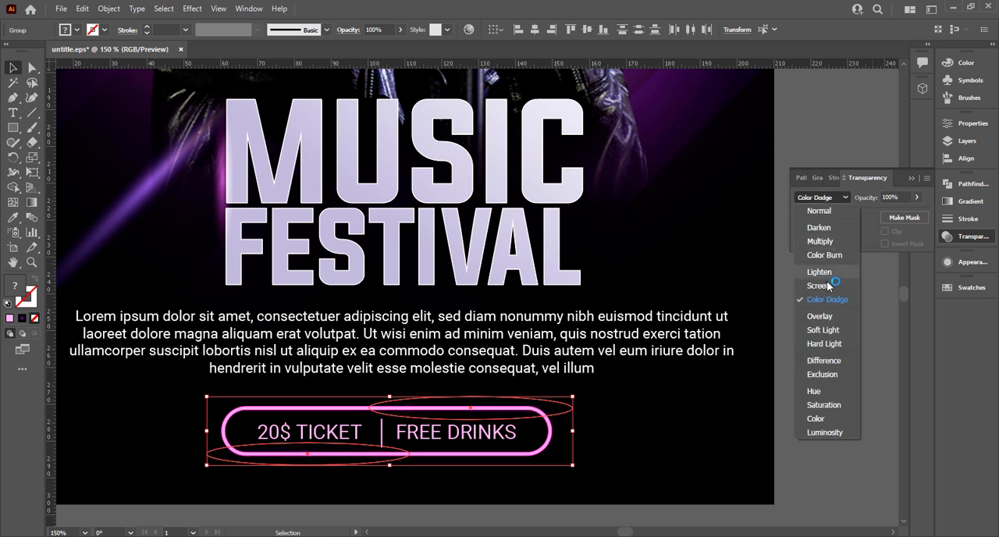
click(827, 281)
click(832, 197)
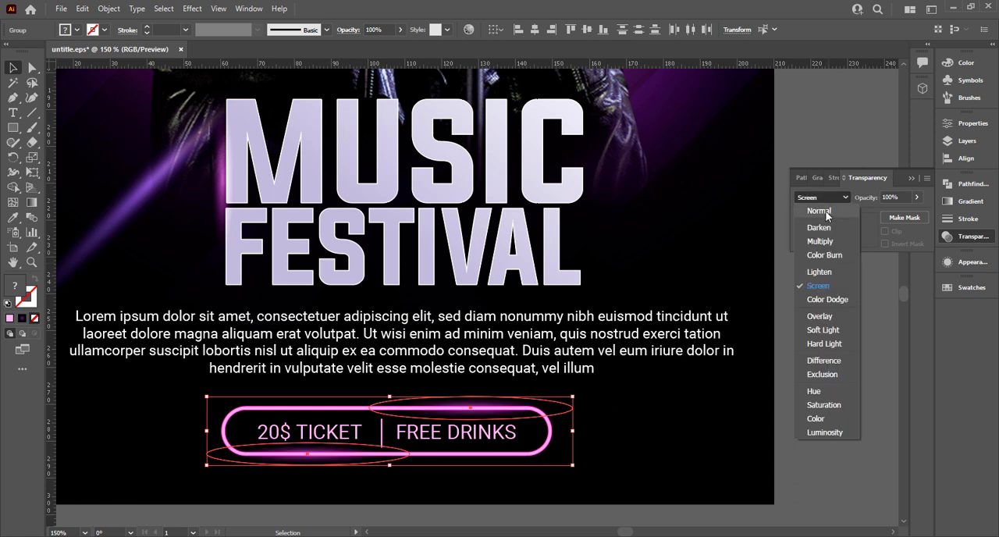
click(815, 202)
key(a)
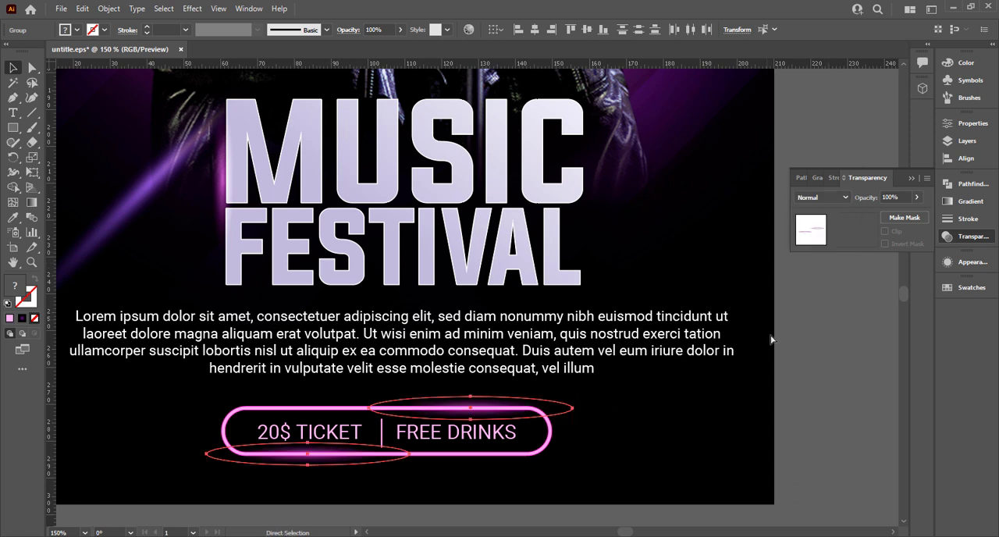
key(v)
click(816, 424)
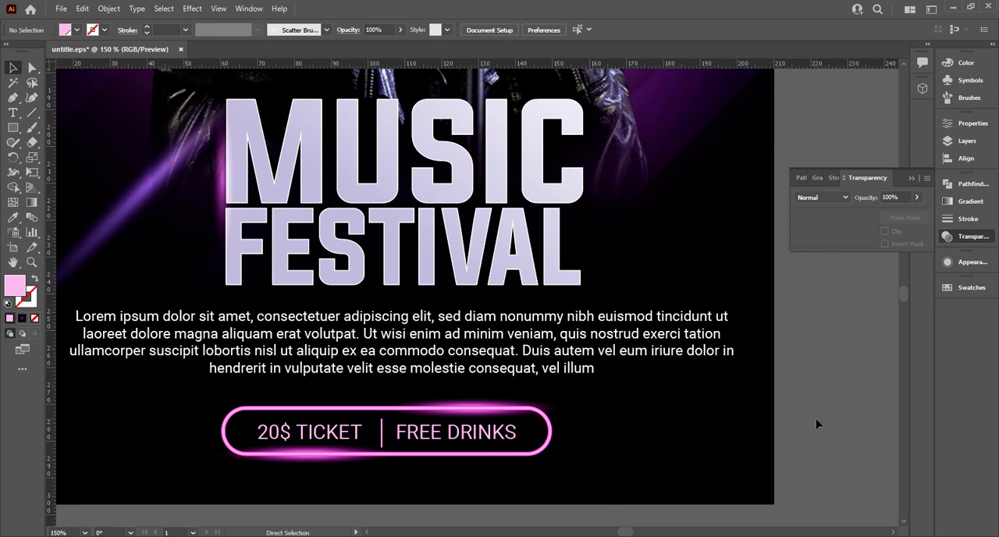
key(ctrl+0)
click(913, 180)
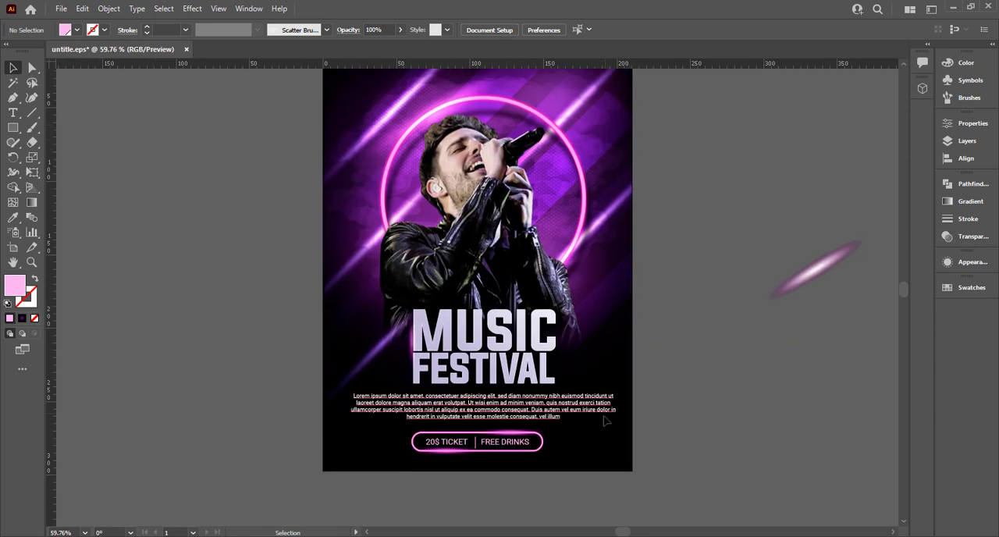
Add the text "wwwyourwebsite.com" below the pill and fill it with white
scroll(479, 466, up, 4)
key(t)
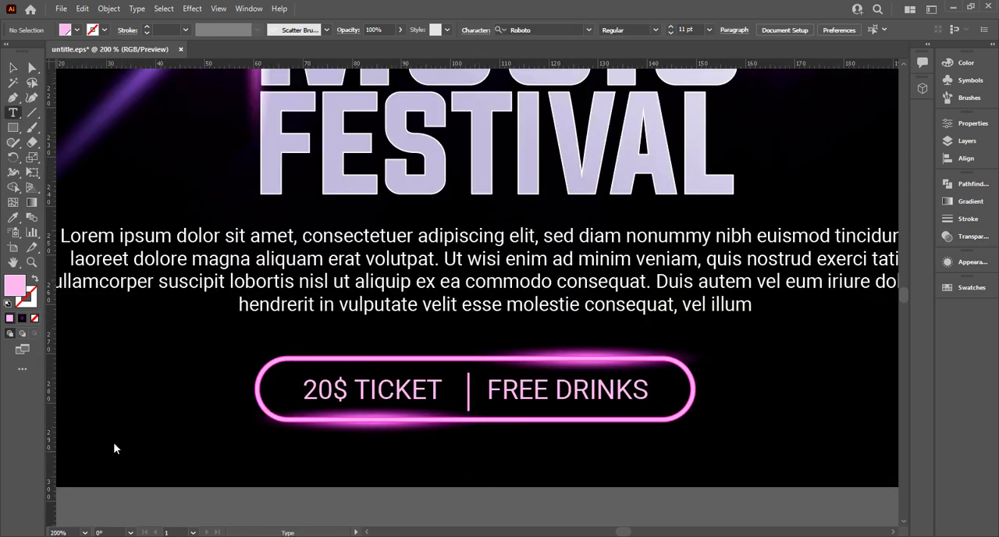
click(223, 468)
text(www)
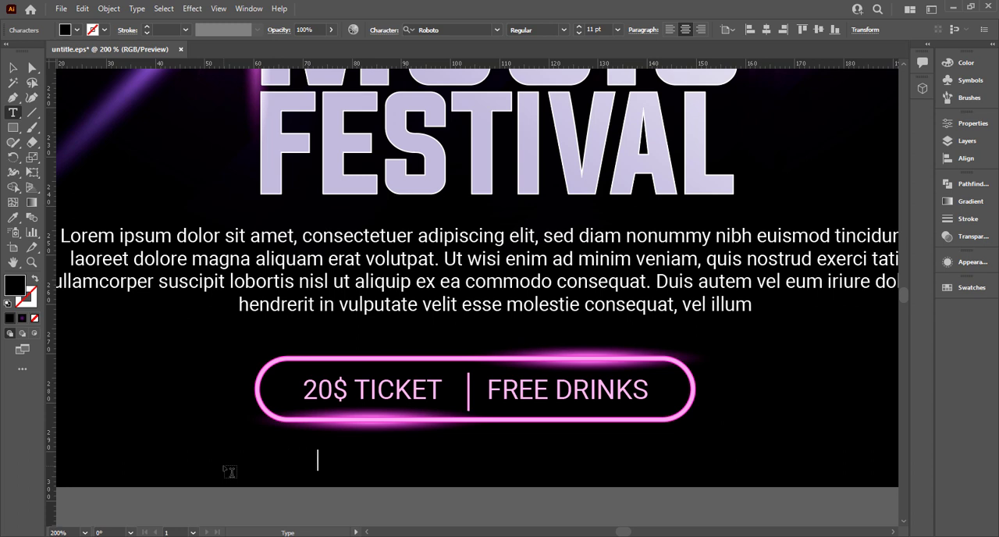
key(Escape)
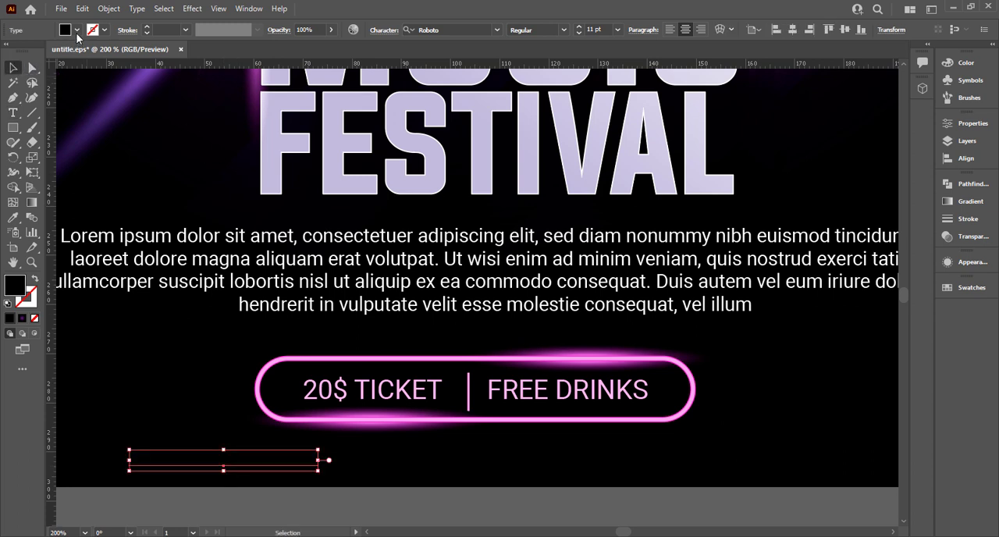
click(76, 30)
click(32, 59)
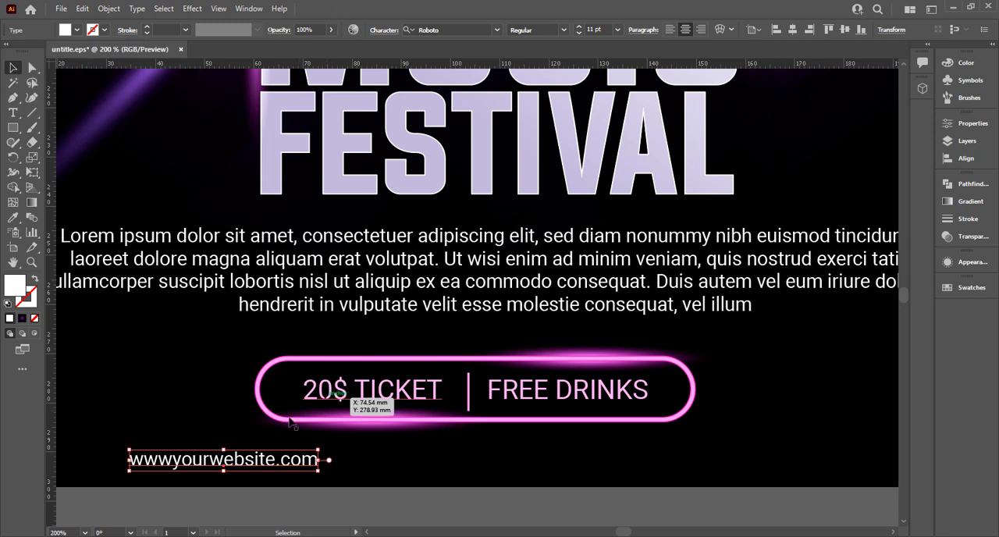
Move the website text to the middle of the poster's lower edge beneath the pill and set its tracking to 300
drag(320, 459, 552, 473)
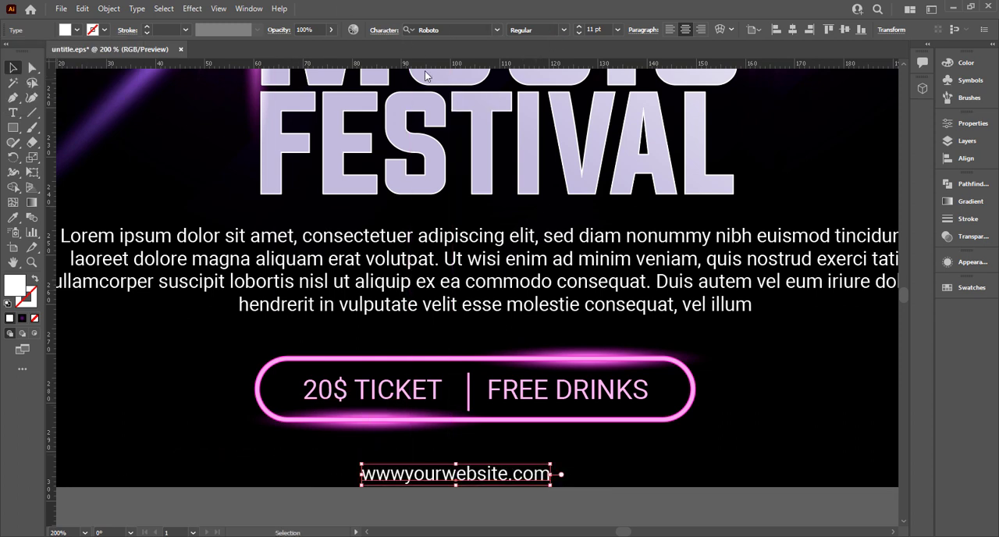
click(390, 31)
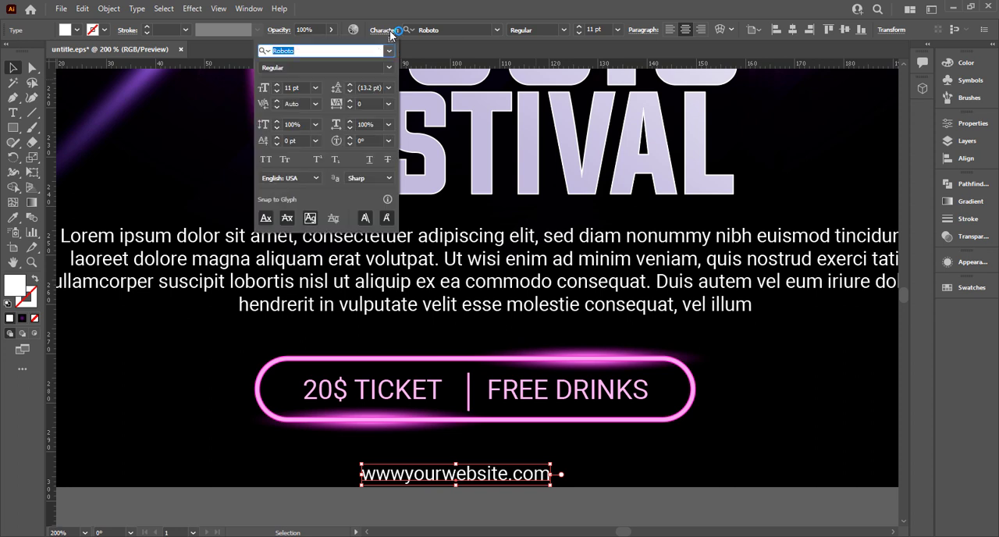
click(344, 104)
text(300)
key(Return)
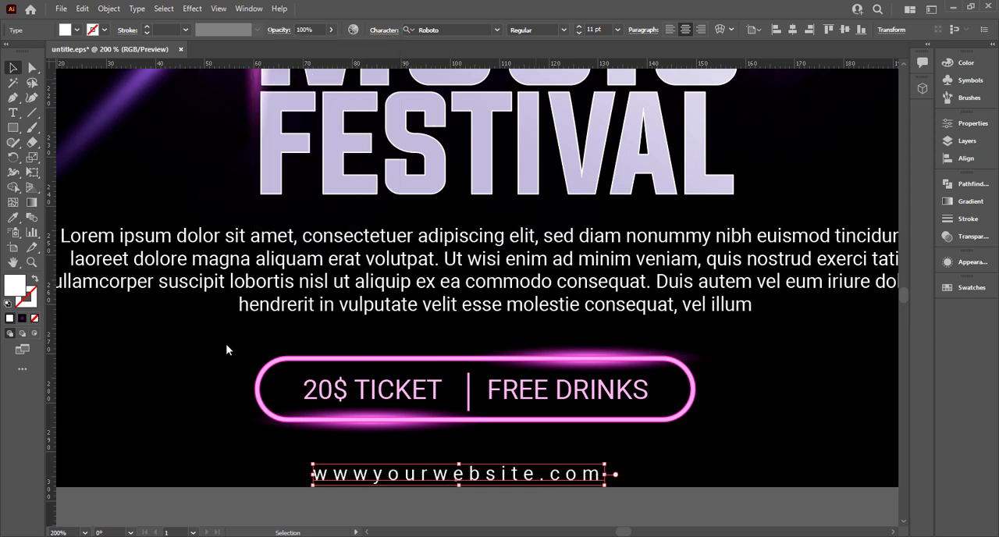
Shift the website text slightly to the right so it is centred beneath the ticket and drinks pill
key(ctrl+0)
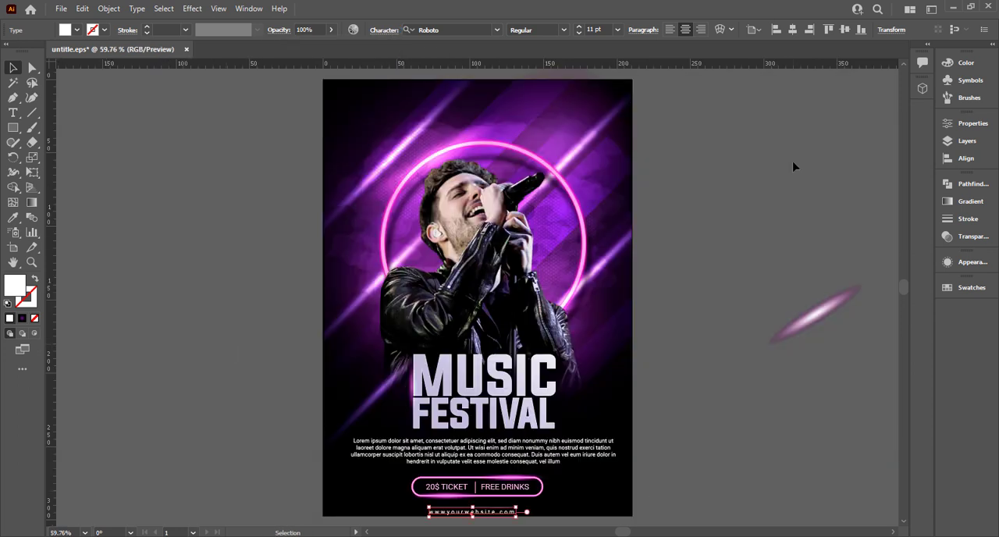
click(662, 204)
click(507, 512)
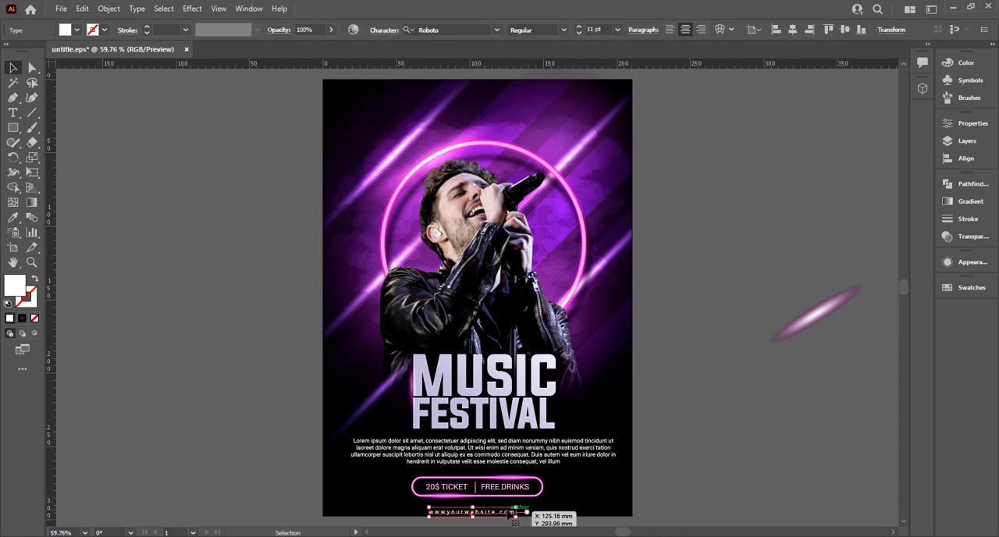
click(654, 315)
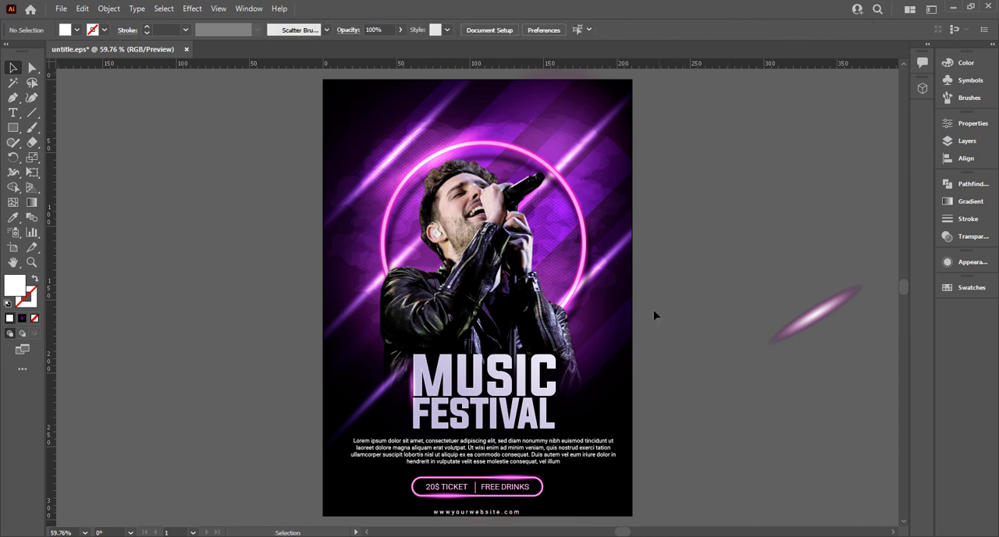
Add the two-line text "YOUR LOGO" on the empty canvas beside the poster and enlarge it to about 19 pt
click(21, 114)
click(108, 141)
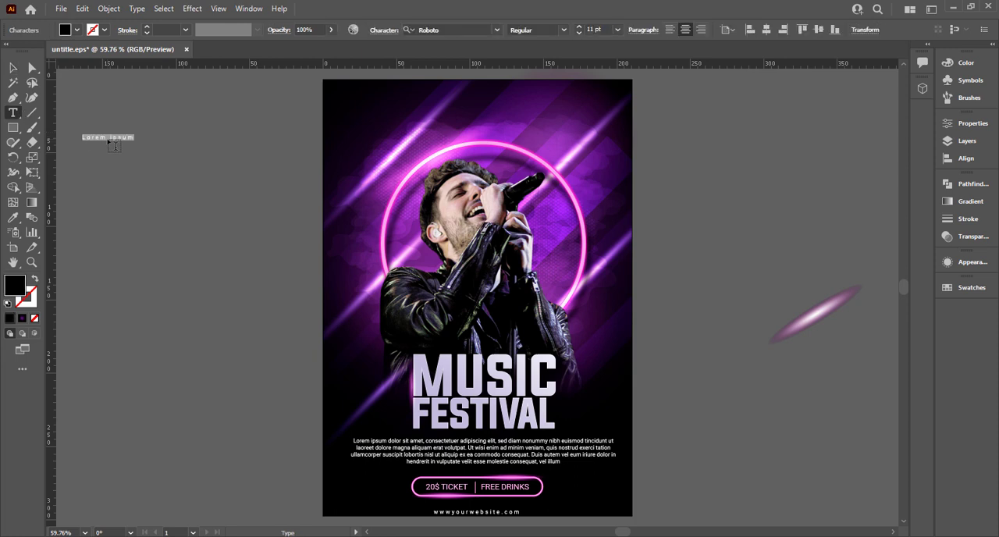
text(Yo)
click(13, 68)
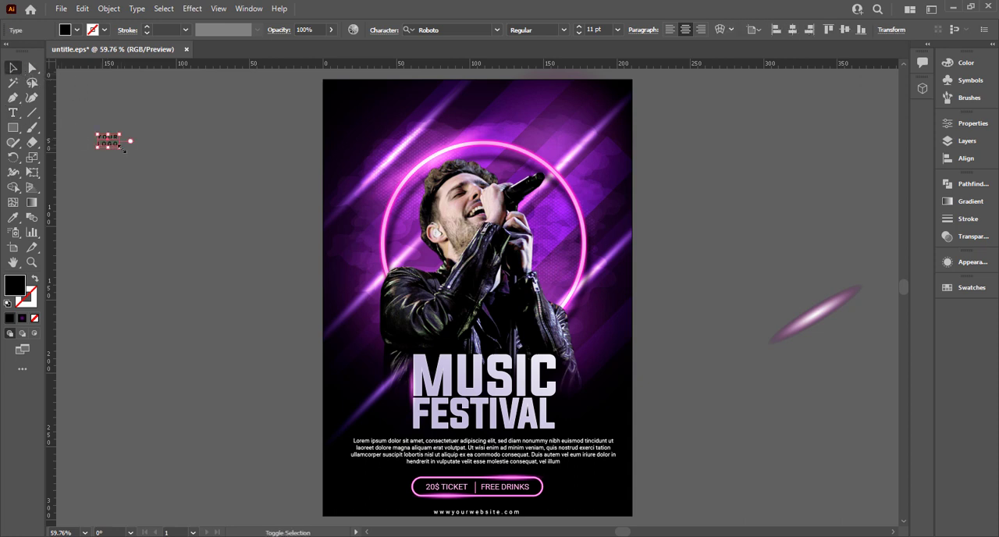
mouse_move(123, 149)
mouse_down()
mouse_move(152, 156)
mouse_move(137, 158)
mouse_up()
Fill the YOUR LOGO text with white and switch it to a bolder Roboto weight
click(77, 29)
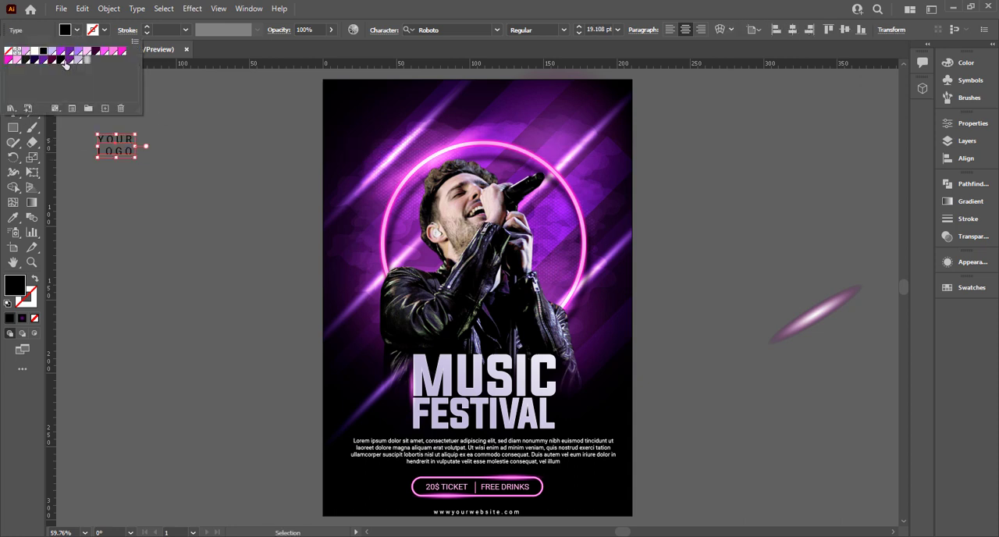
click(34, 51)
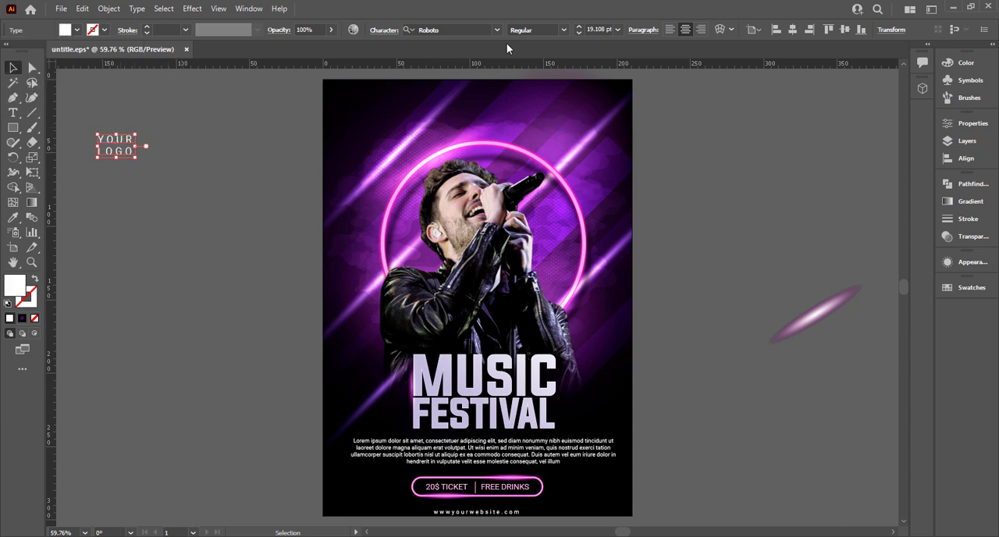
click(564, 30)
click(539, 113)
click(231, 198)
Place the YOUR LOGO text in the poster's upper-left corner with a small margin from the edges
drag(118, 155, 358, 121)
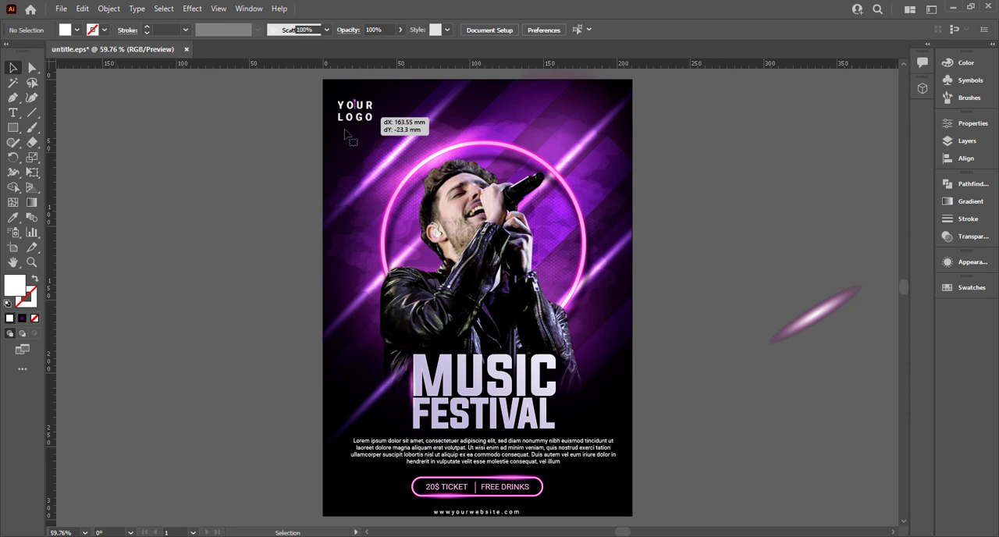
click(263, 145)
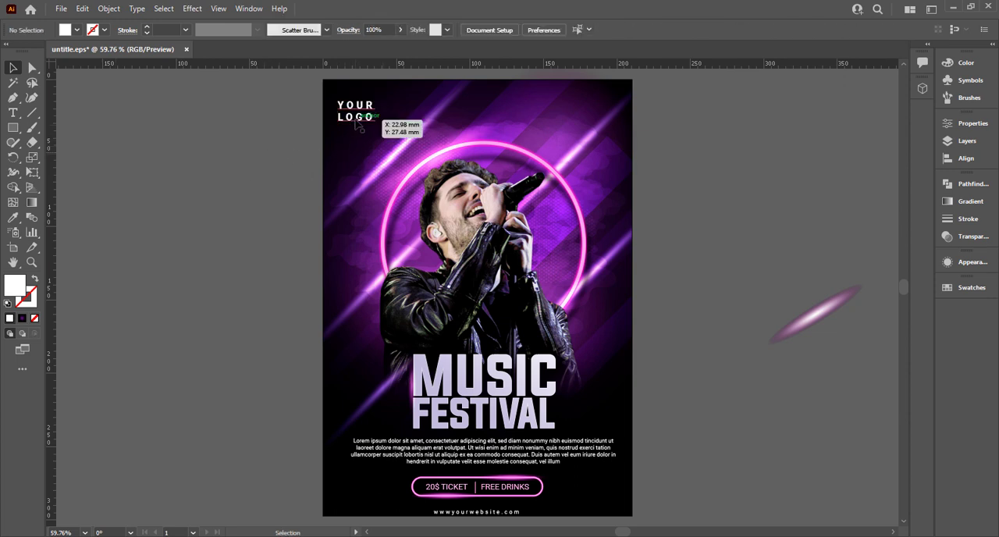
drag(340, 117, 345, 117)
click(320, 151)
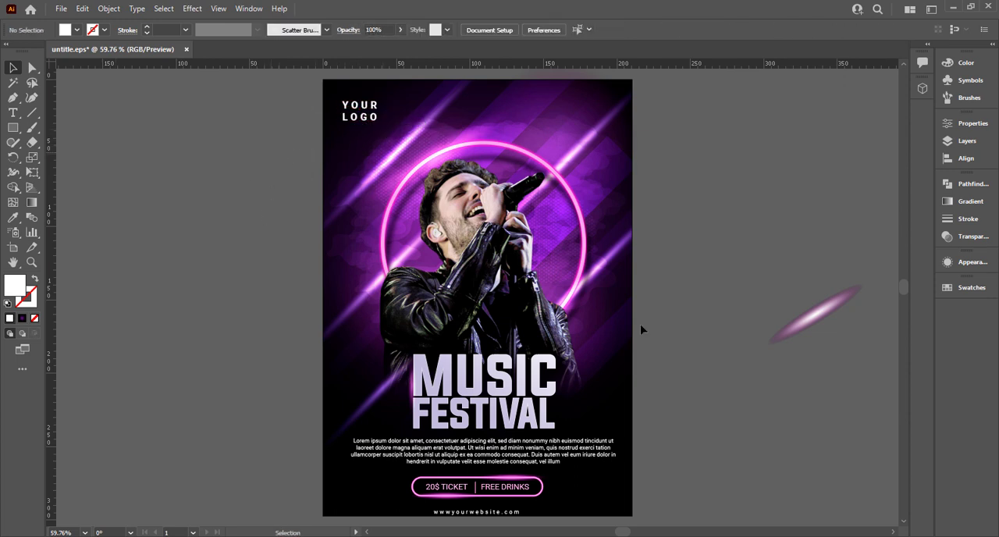
Delete the leftover slanted glow ellipse lying outside the poster
click(818, 311)
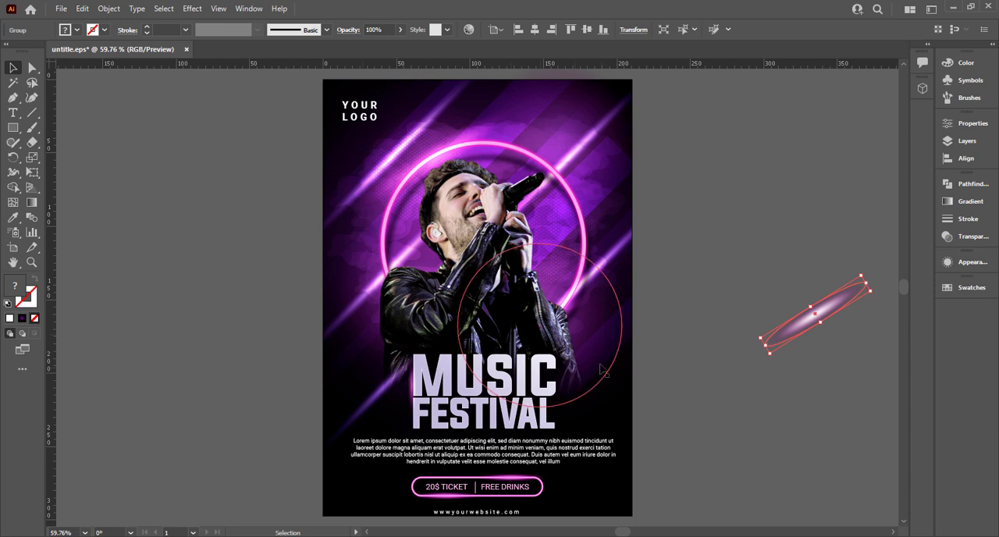
key(Delete)
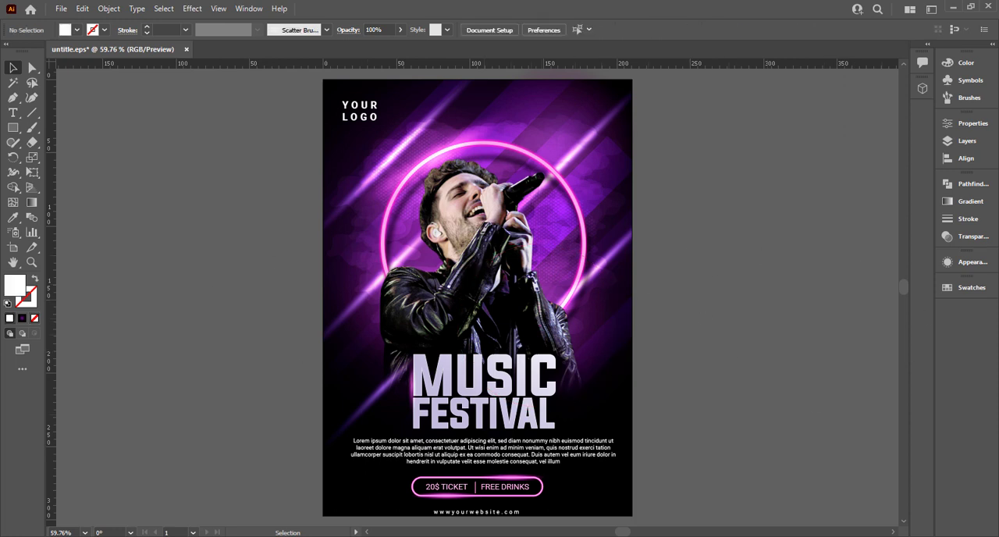